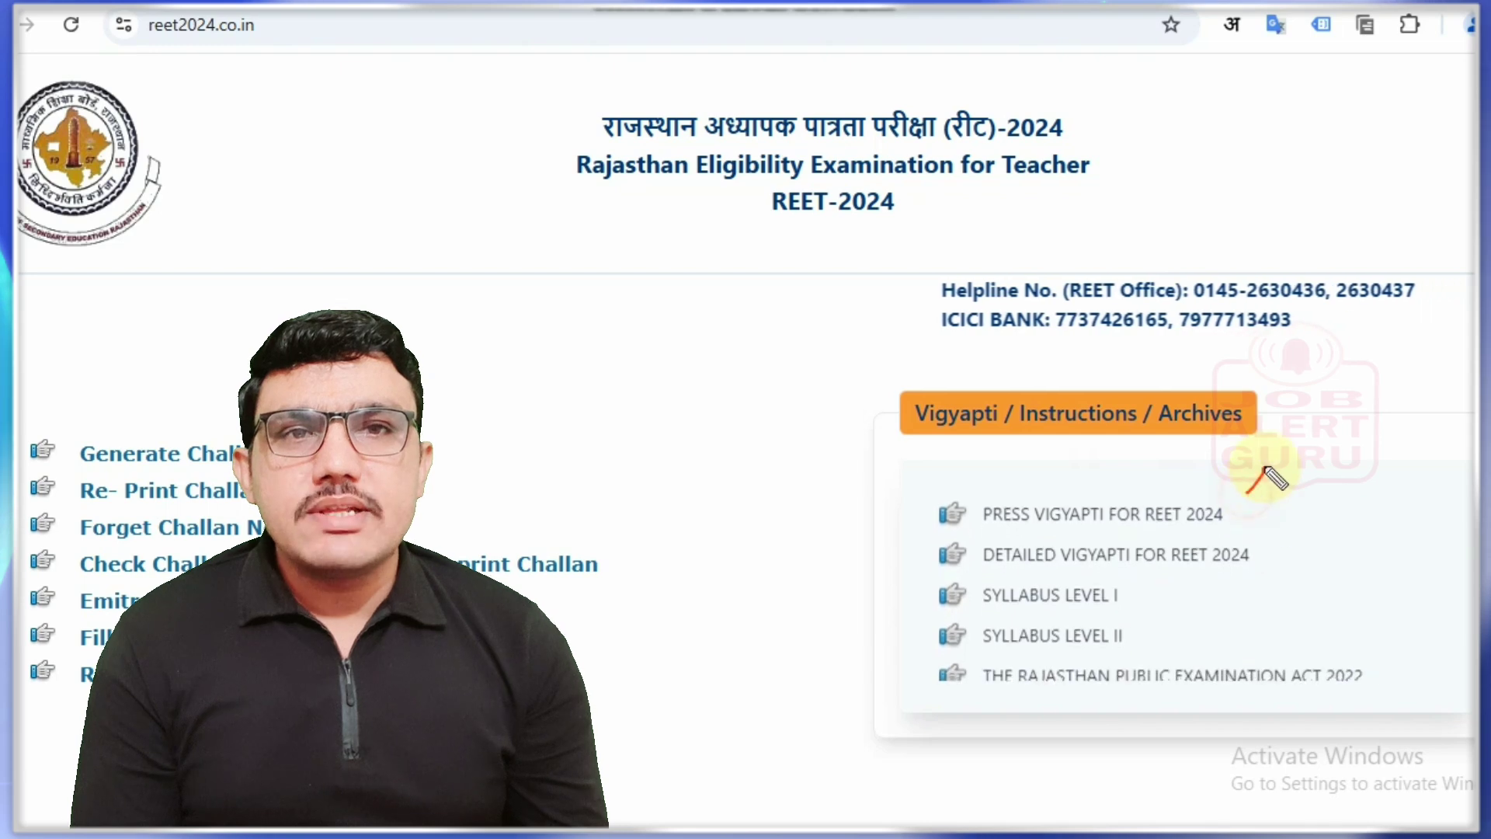
# Step: Open the online application form from the 'Fill Application Form' link on the REET home page
pyautogui.moveTo(1264, 468)
pyautogui.mouseDown()
pyautogui.moveTo(1247, 493)
pyautogui.moveTo(1269, 513)
pyautogui.mouseUp()
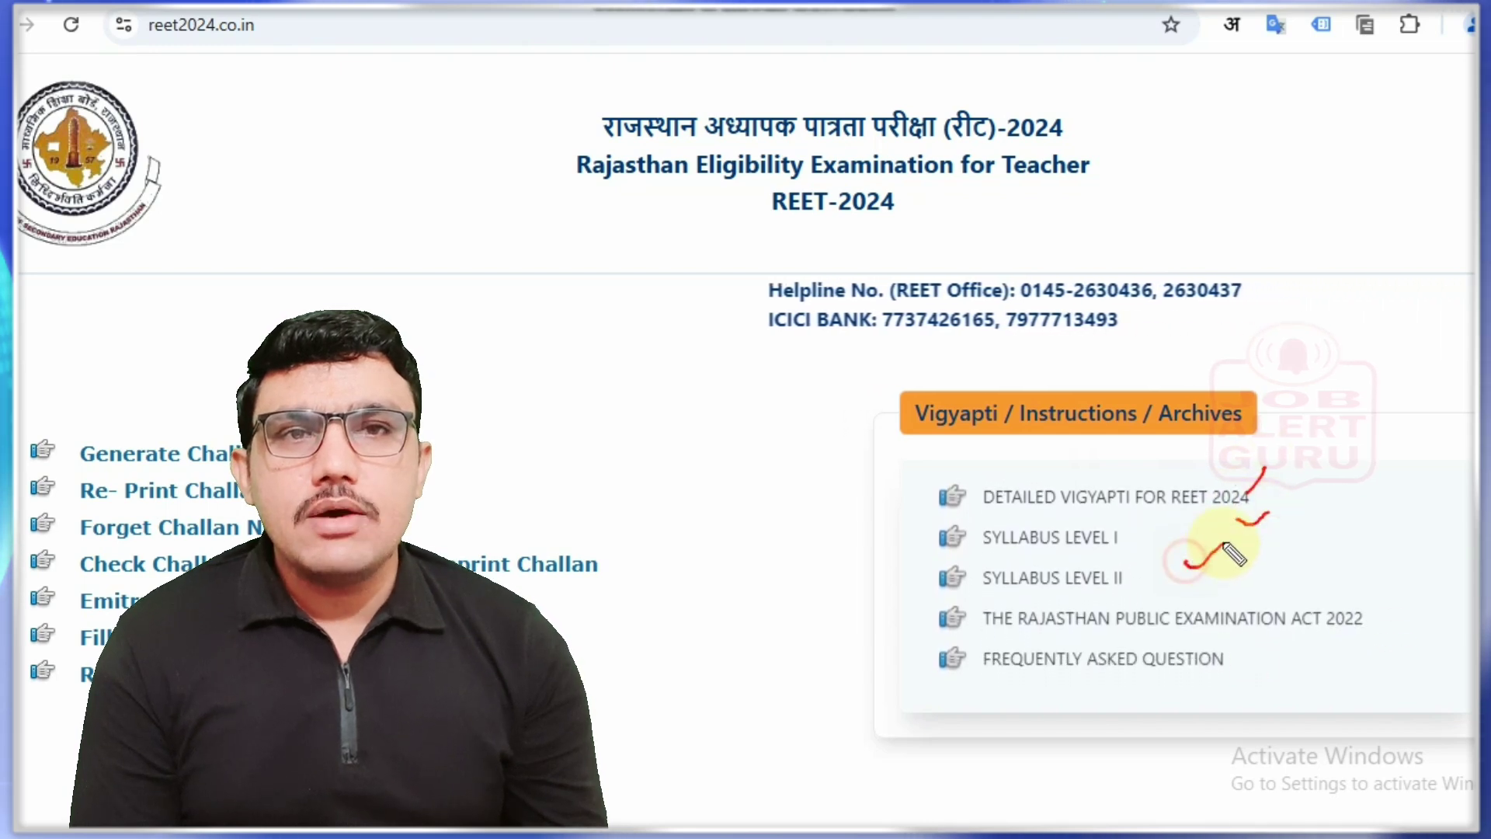
pyautogui.moveTo(1184, 559); pyautogui.dragTo(1225, 544)
pyautogui.moveTo(1200, 596); pyautogui.dragTo(1235, 574)
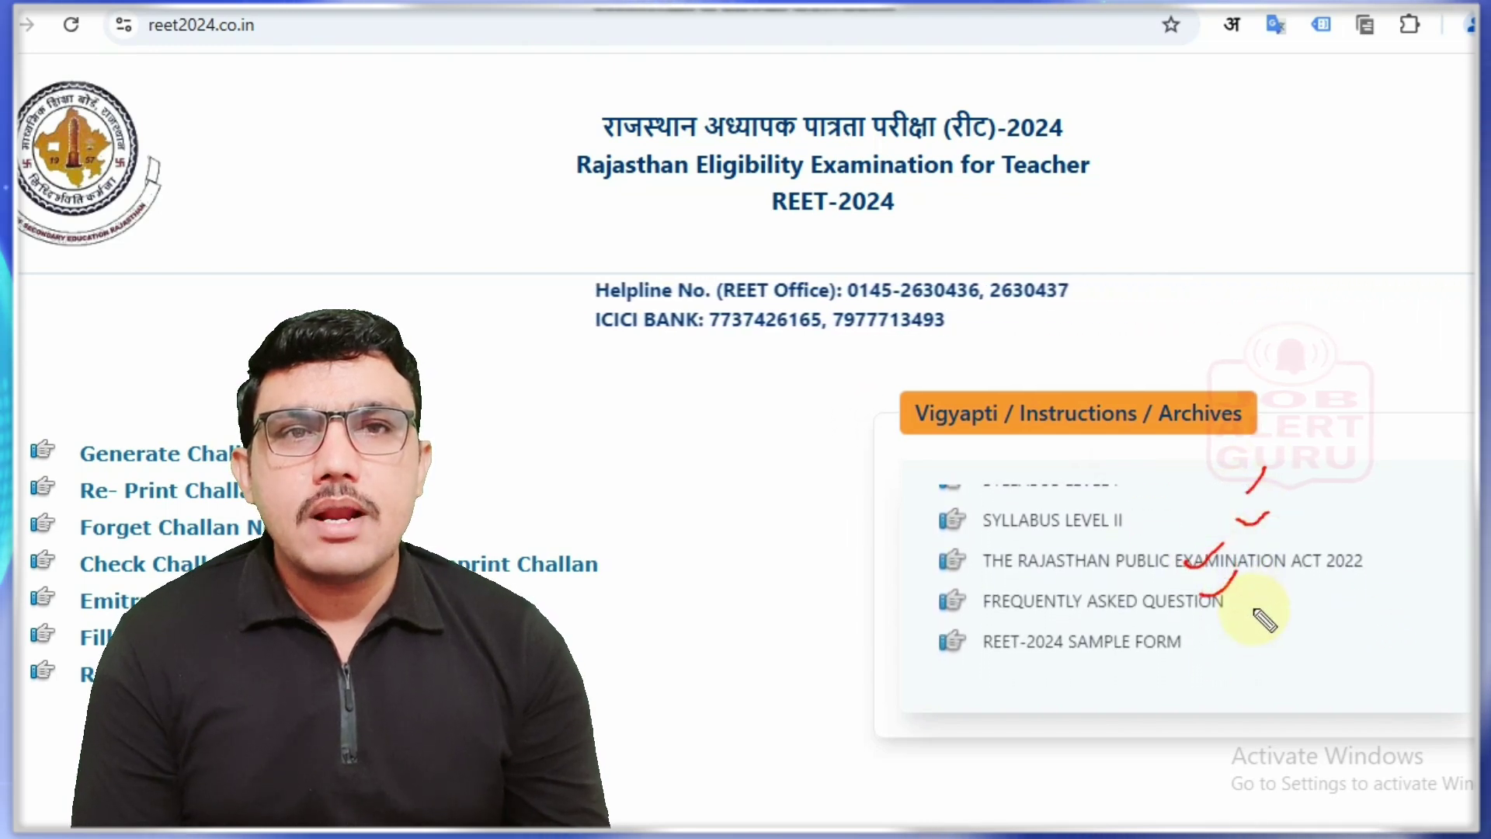
pyautogui.press('Escape')
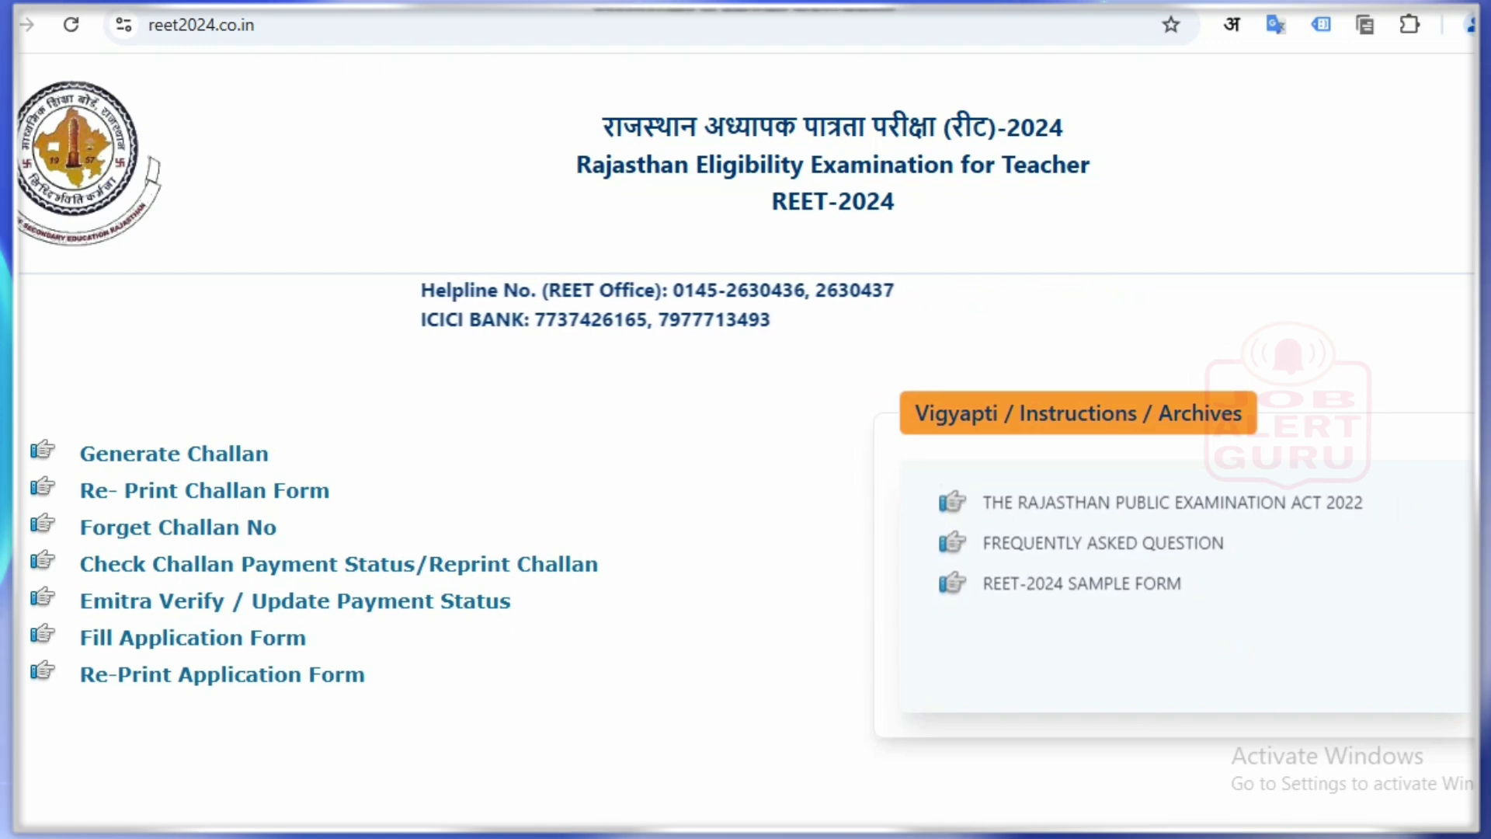
pyautogui.click(129, 459)
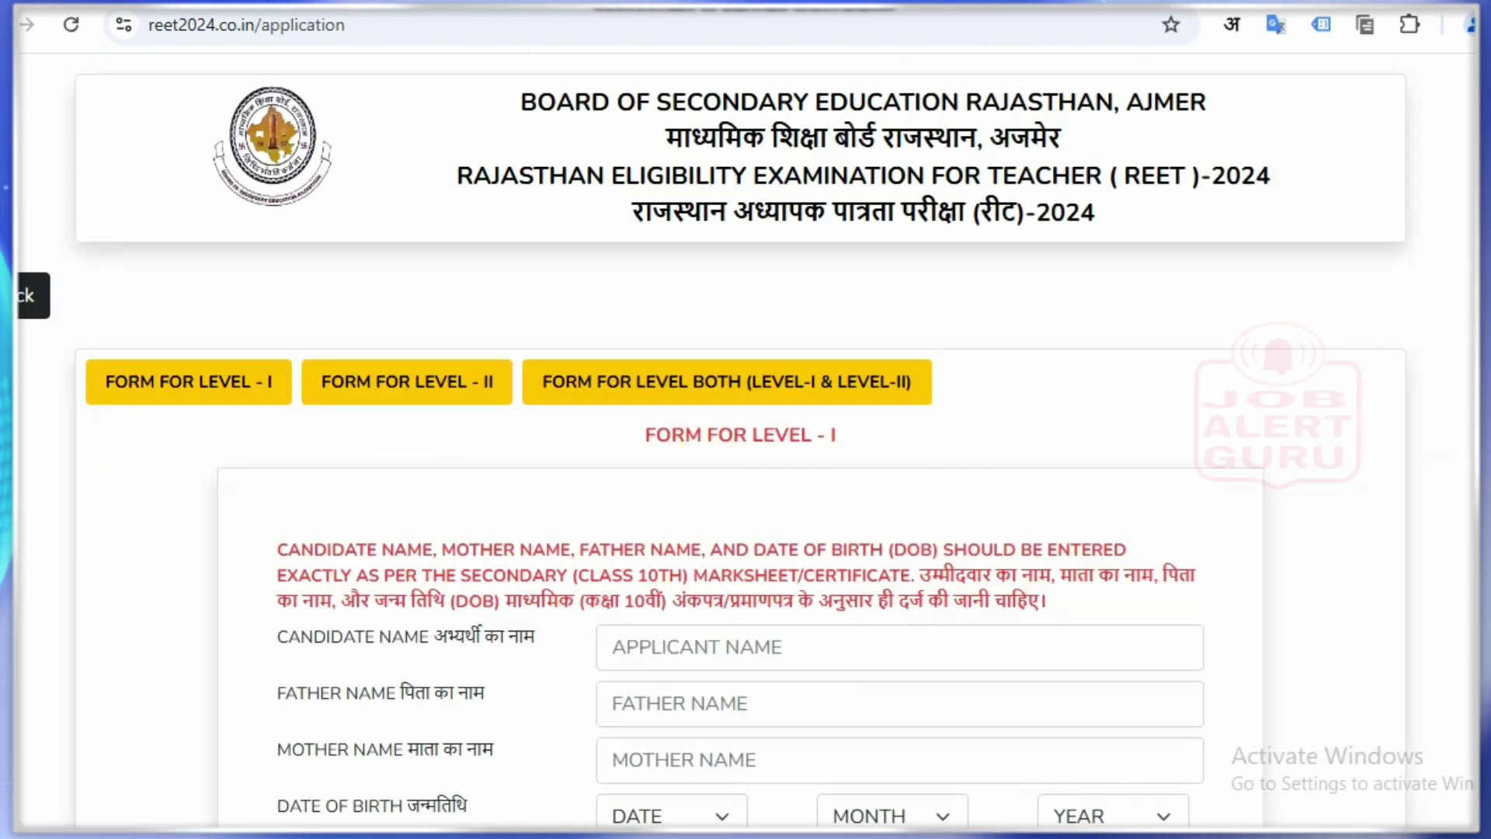
# Step: Select FORM FOR LEVEL - I, accept its qualification notice, and review the ₹ 550 fee form
pyautogui.scroll(-3, 745, 443)
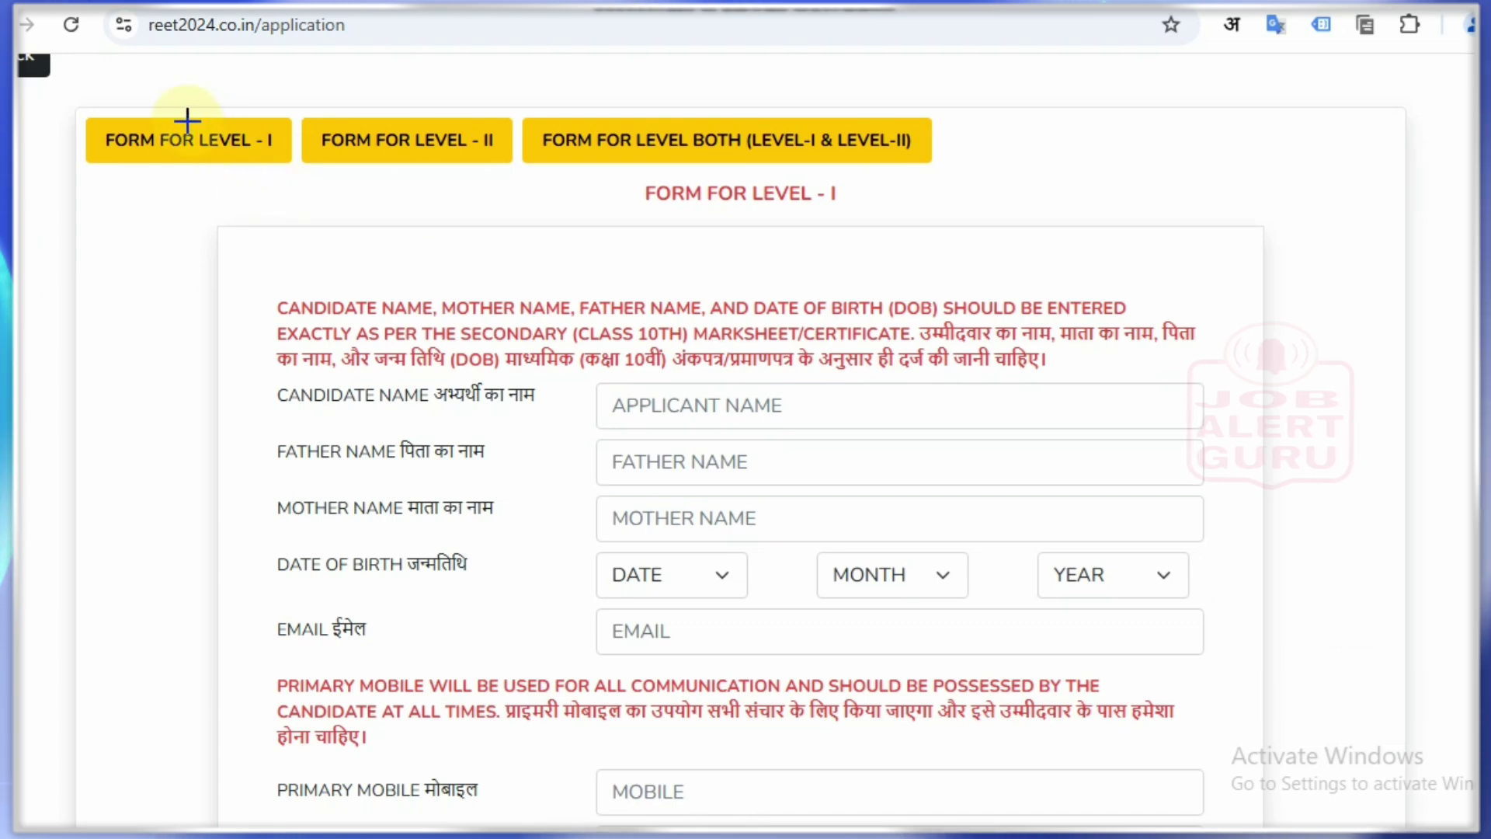
pyautogui.click(166, 187)
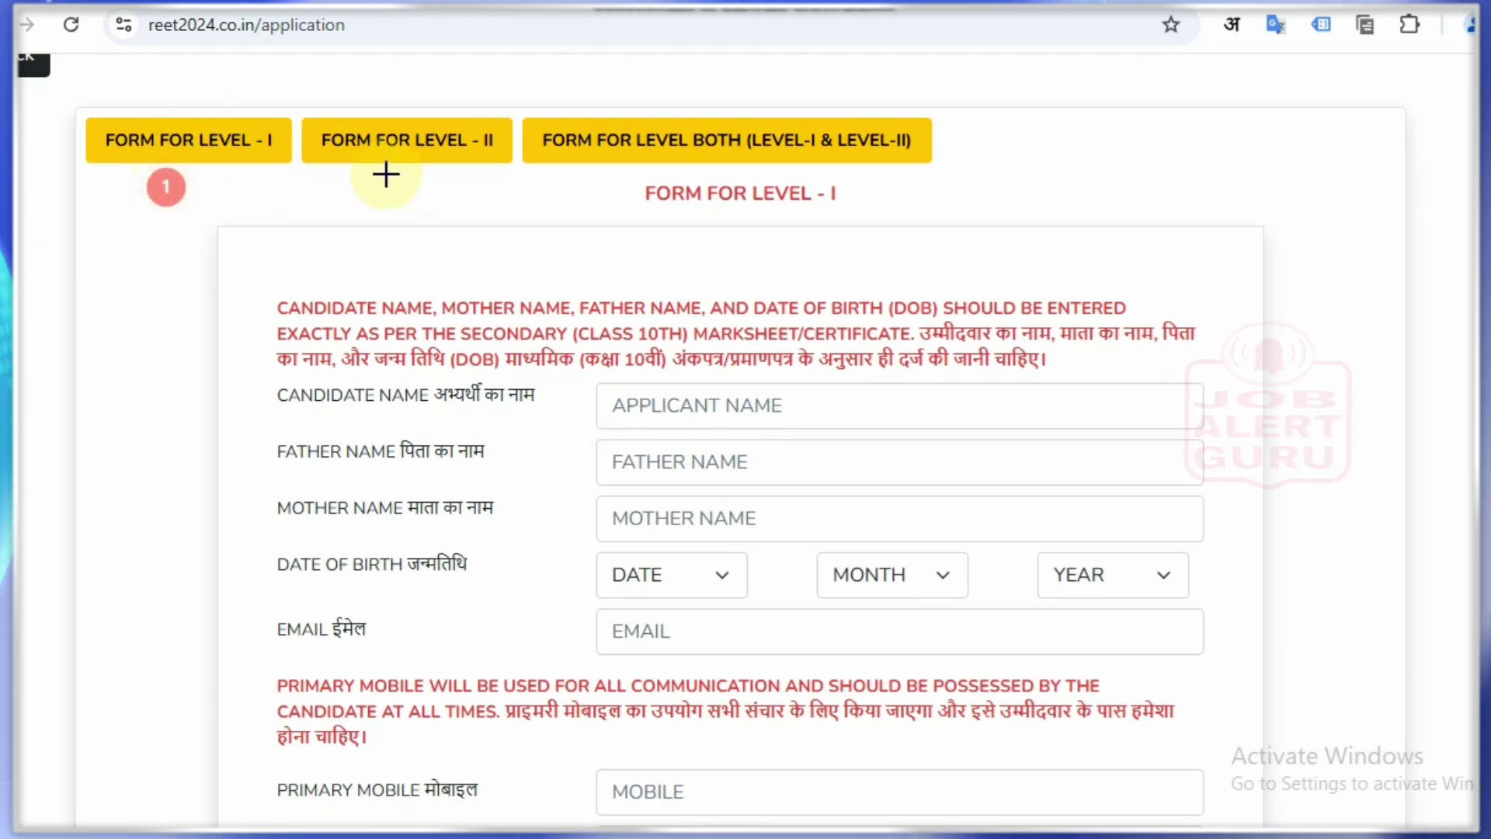
pyautogui.click(385, 172)
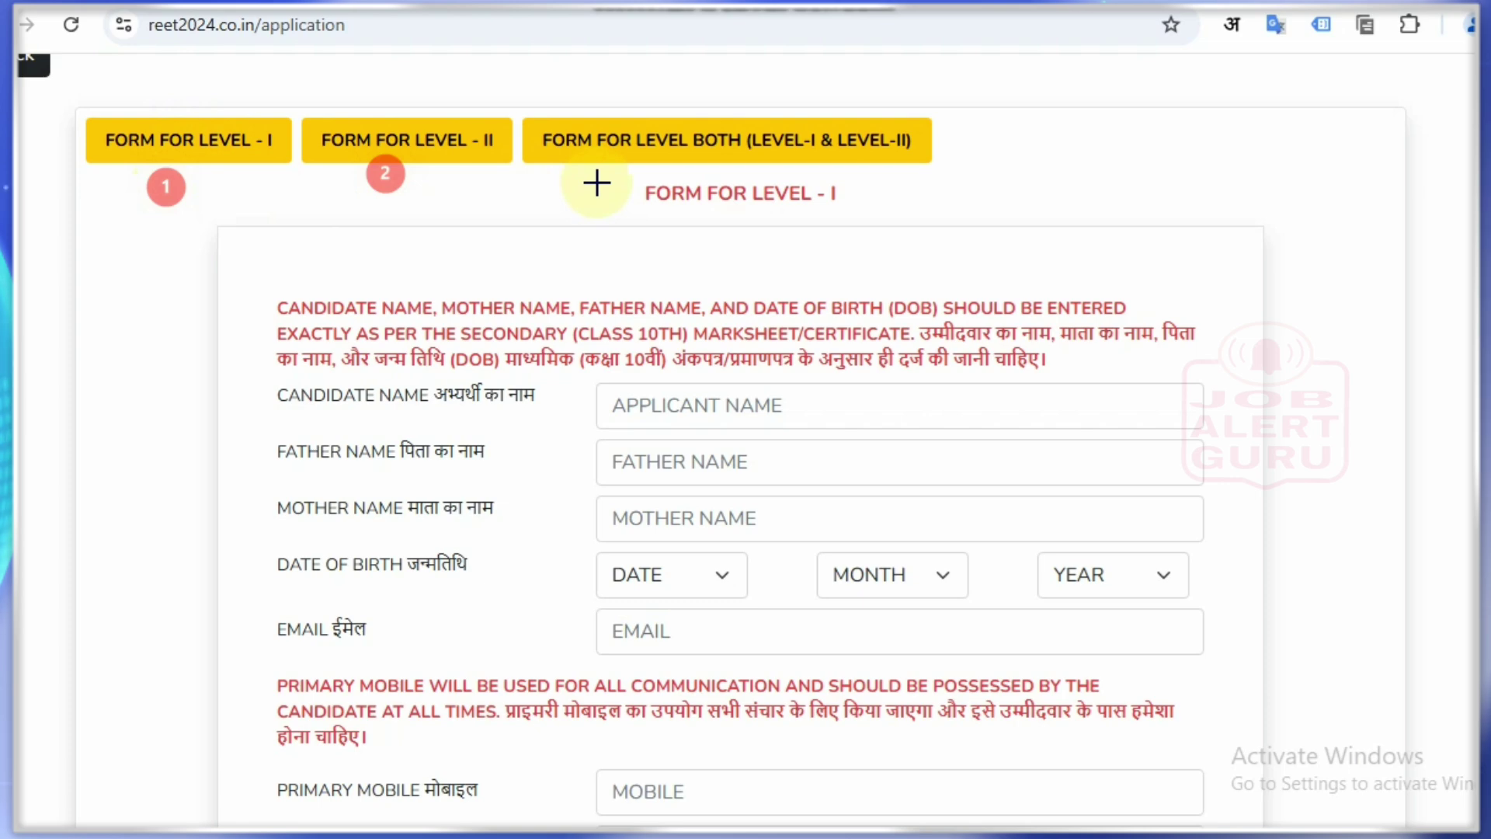
pyautogui.click(598, 185)
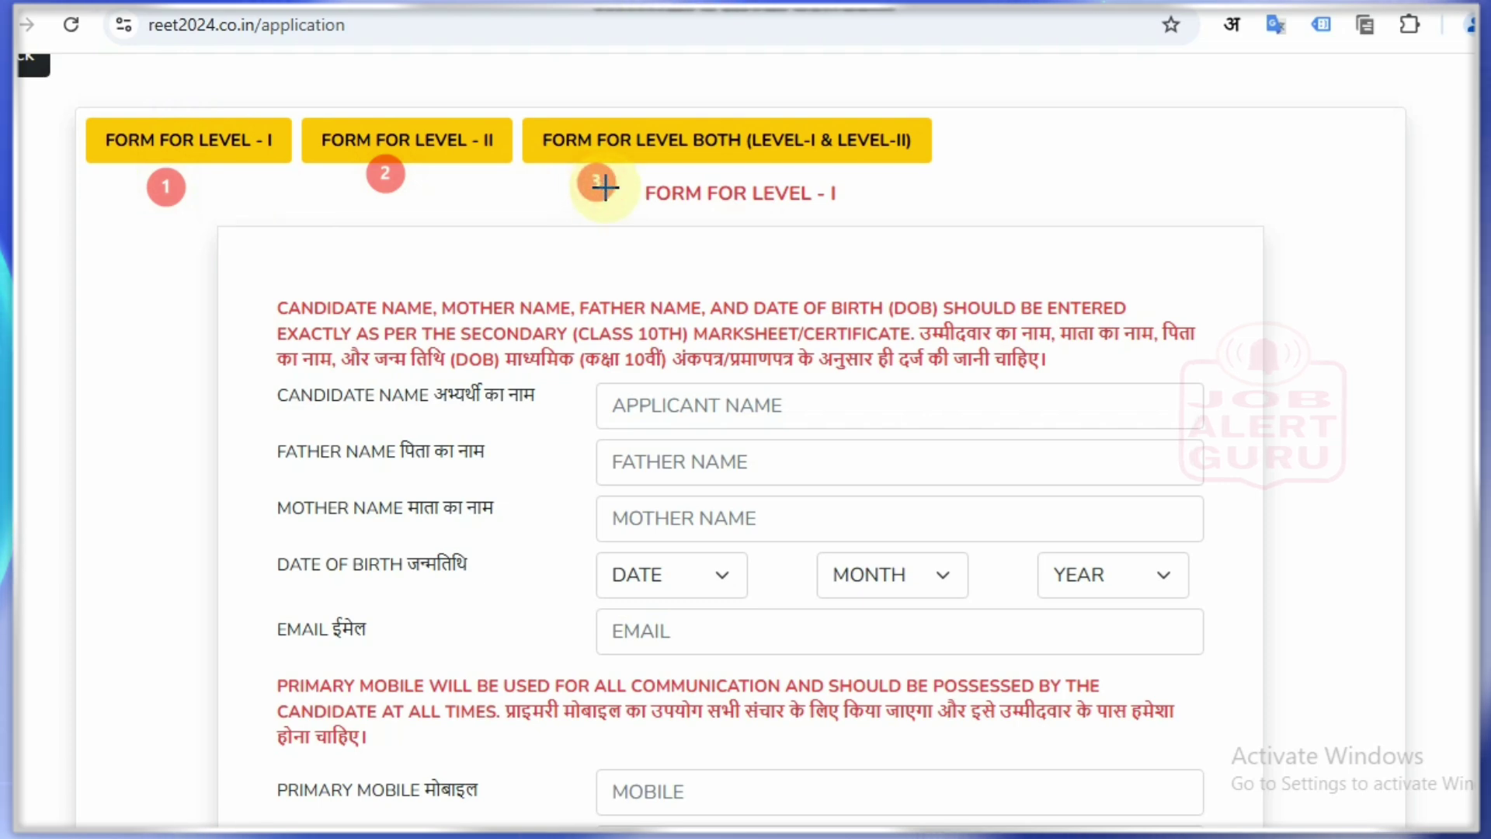
pyautogui.hotkey('ctrl', 'z')
pyautogui.hotkey('ctrl', 'z')
pyautogui.hotkey('ctrl', 'z')
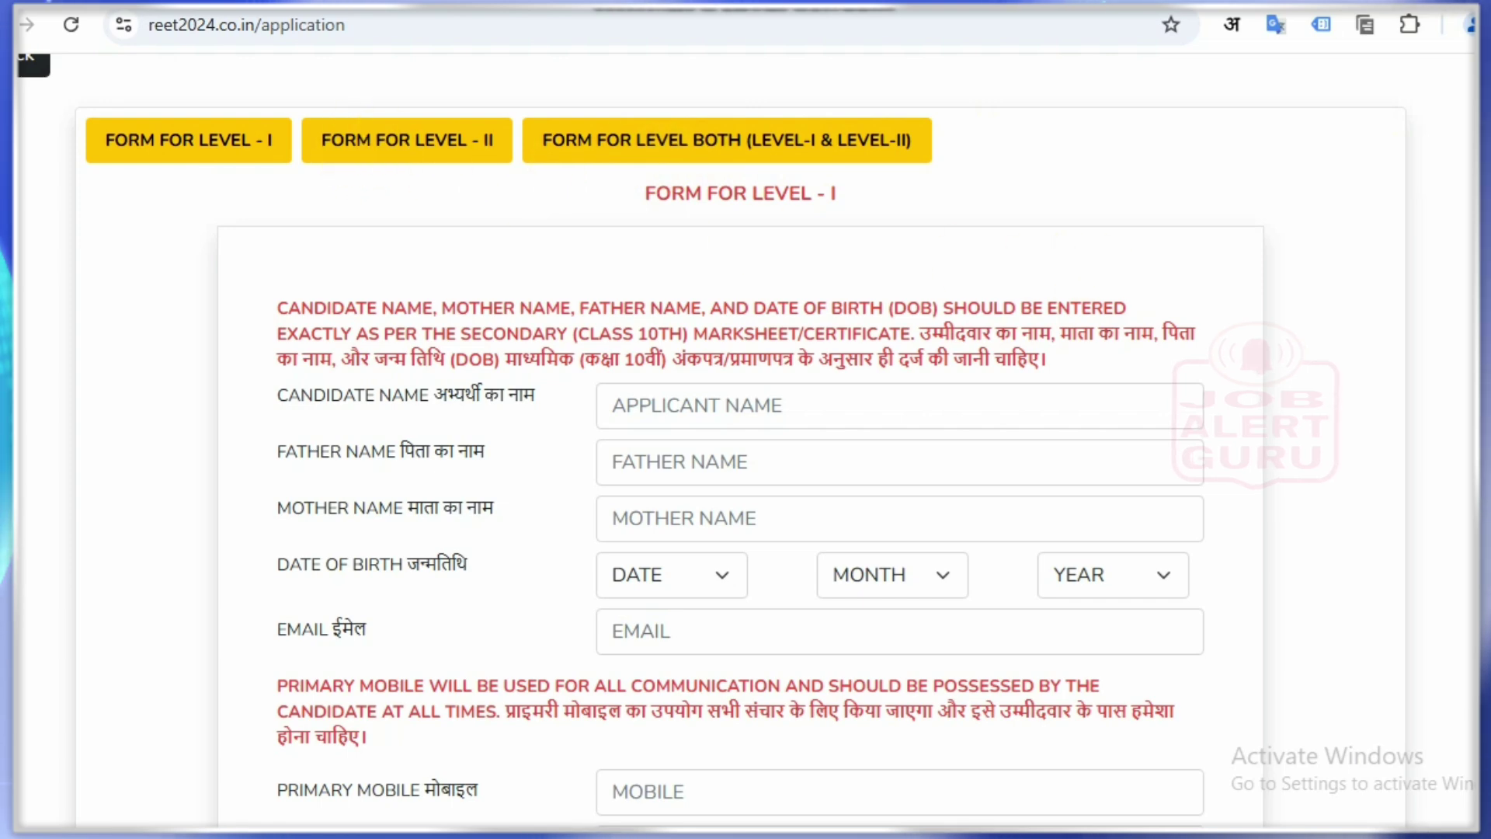
pyautogui.scroll(-1, 746, 466)
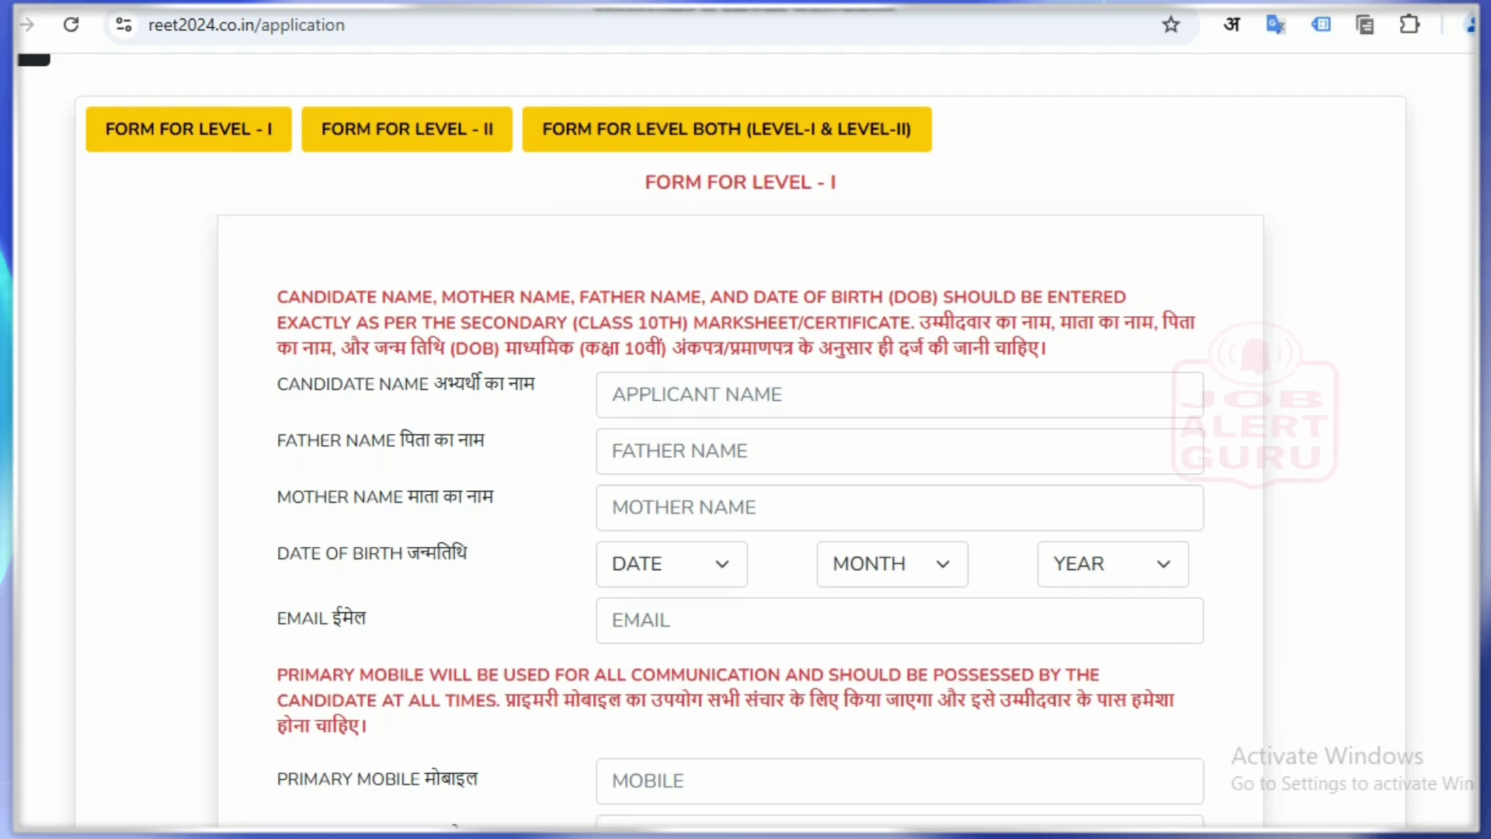
pyautogui.click(167, 133)
pyautogui.click(980, 368)
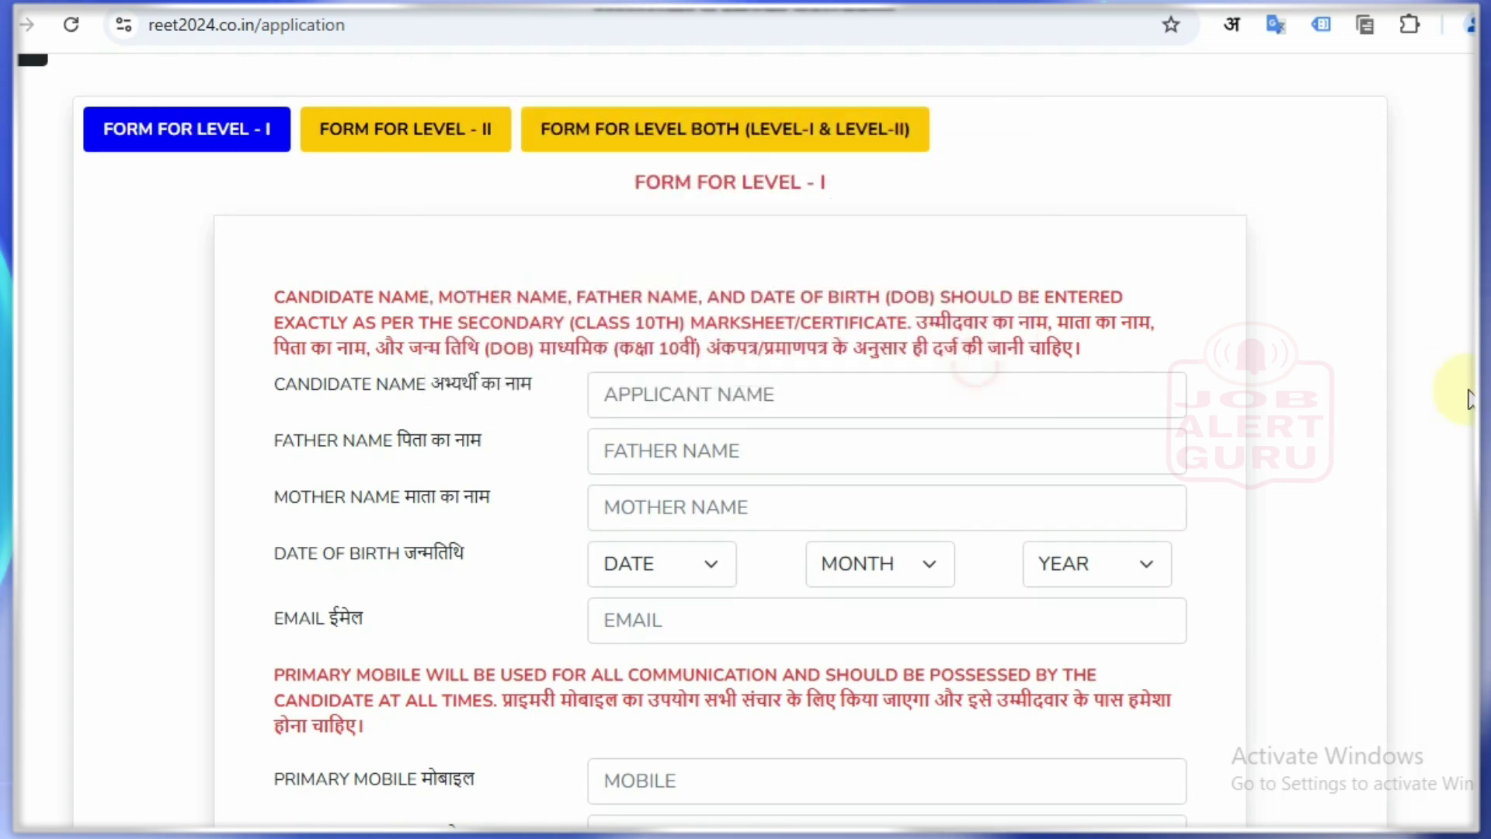
pyautogui.scroll(-5, 716, 609)
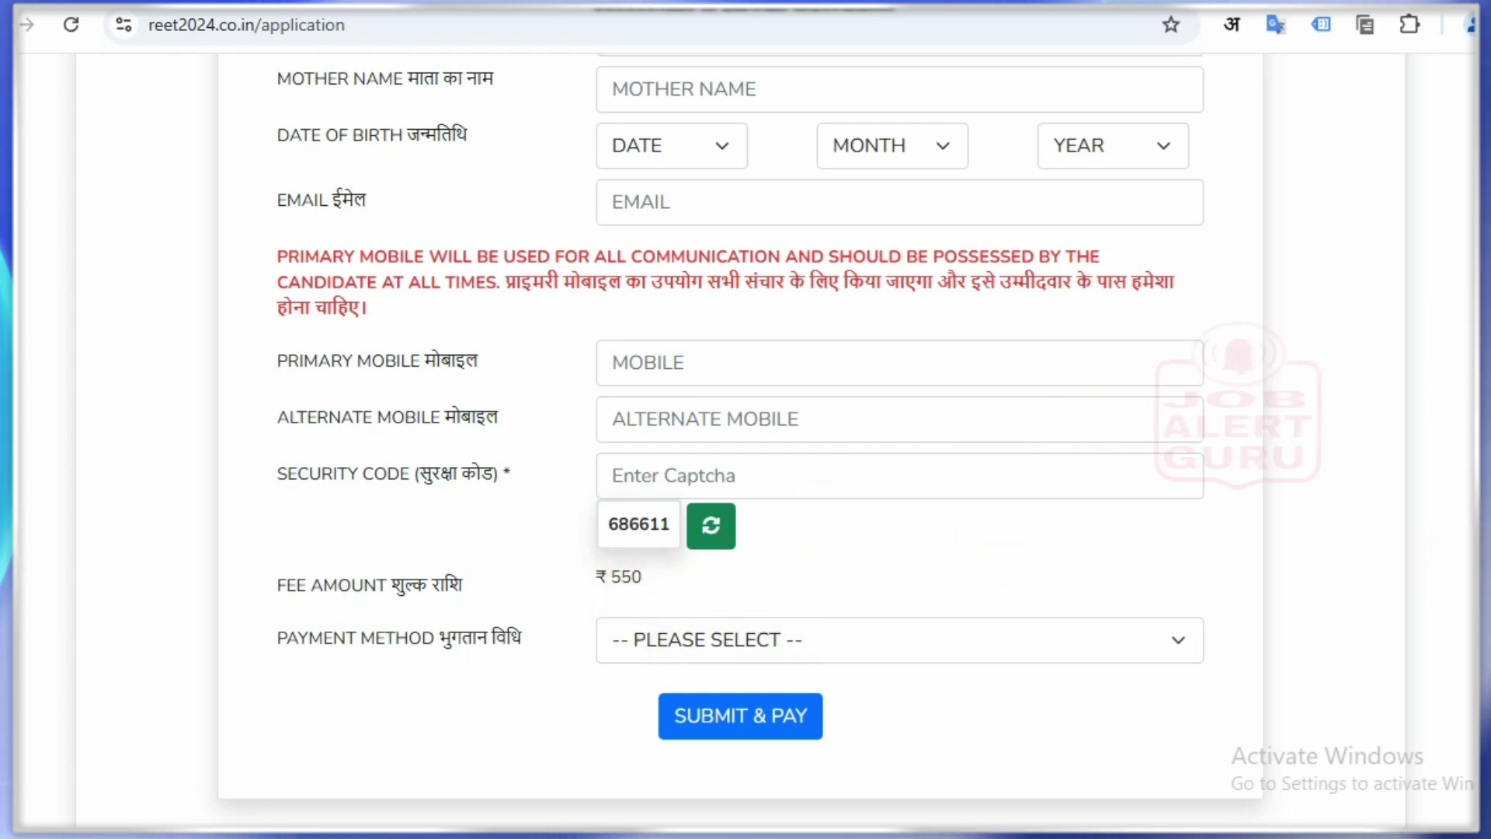
pyautogui.scroll(9, 746, 420)
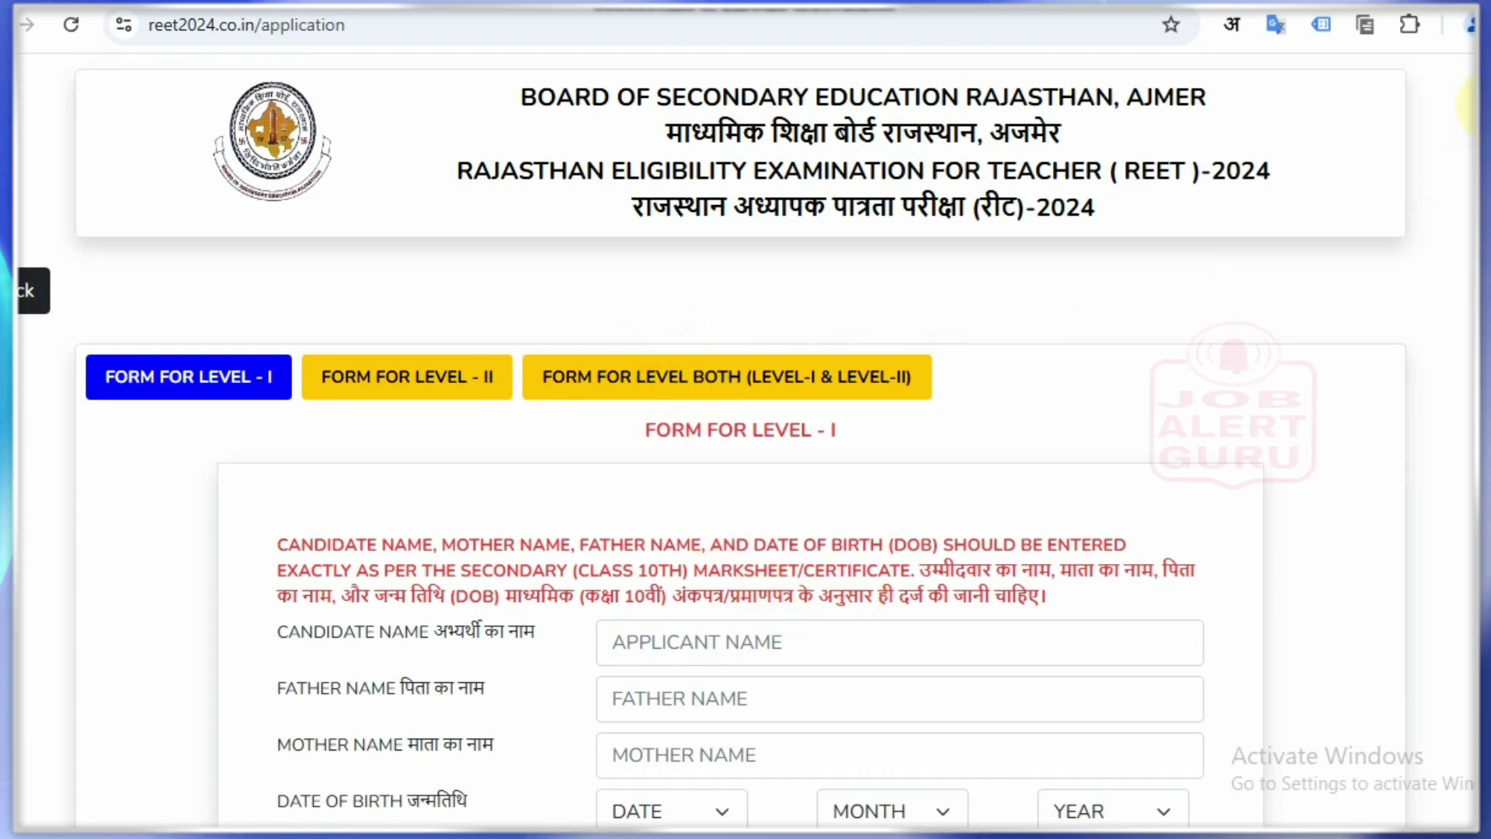
# Step: Open the both-levels form and accept its qualification notice
pyautogui.click(689, 369)
pyautogui.click(984, 373)
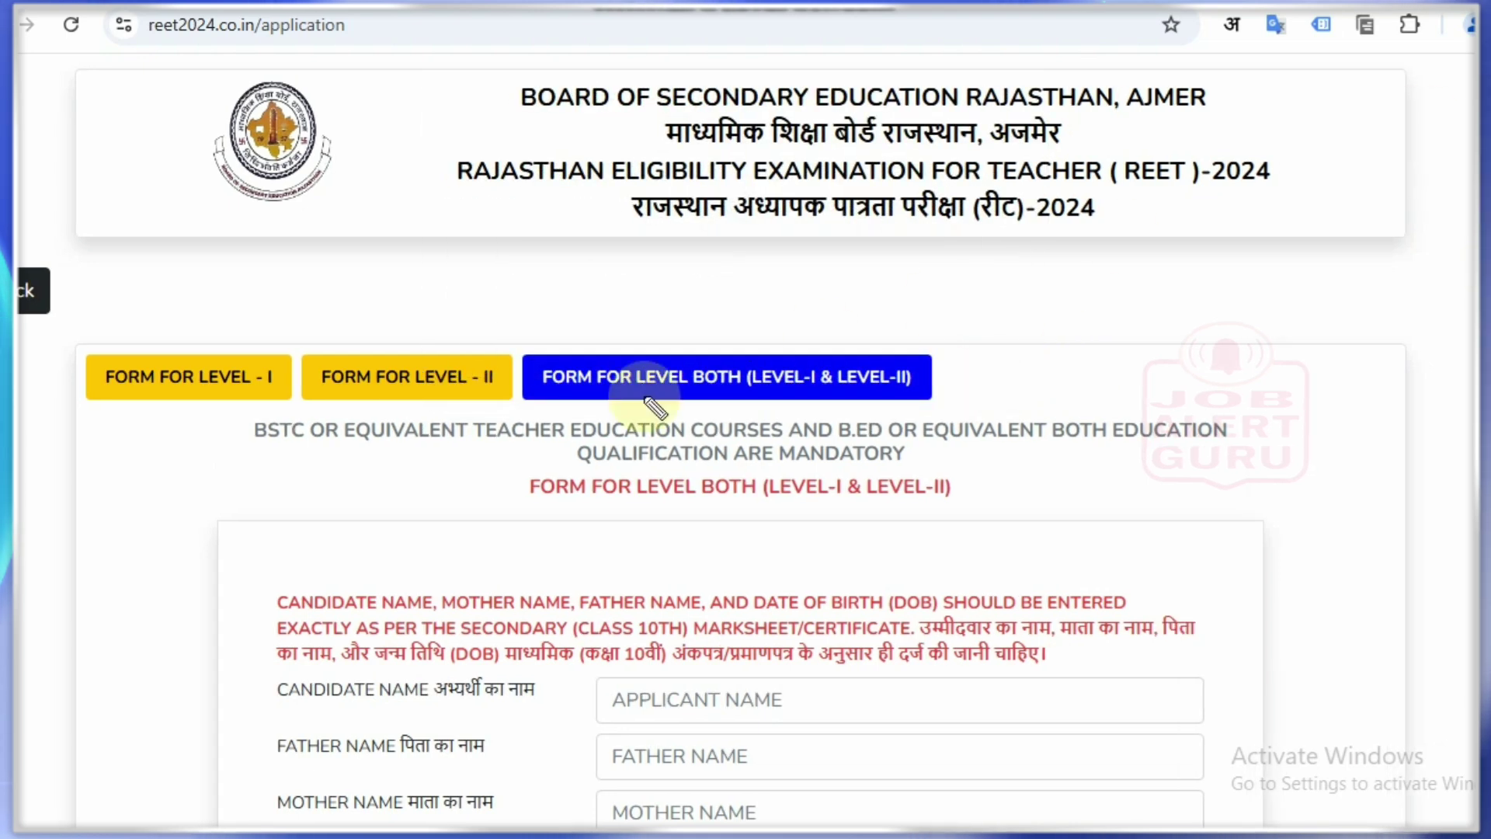
pyautogui.moveTo(254, 448); pyautogui.dragTo(281, 452)
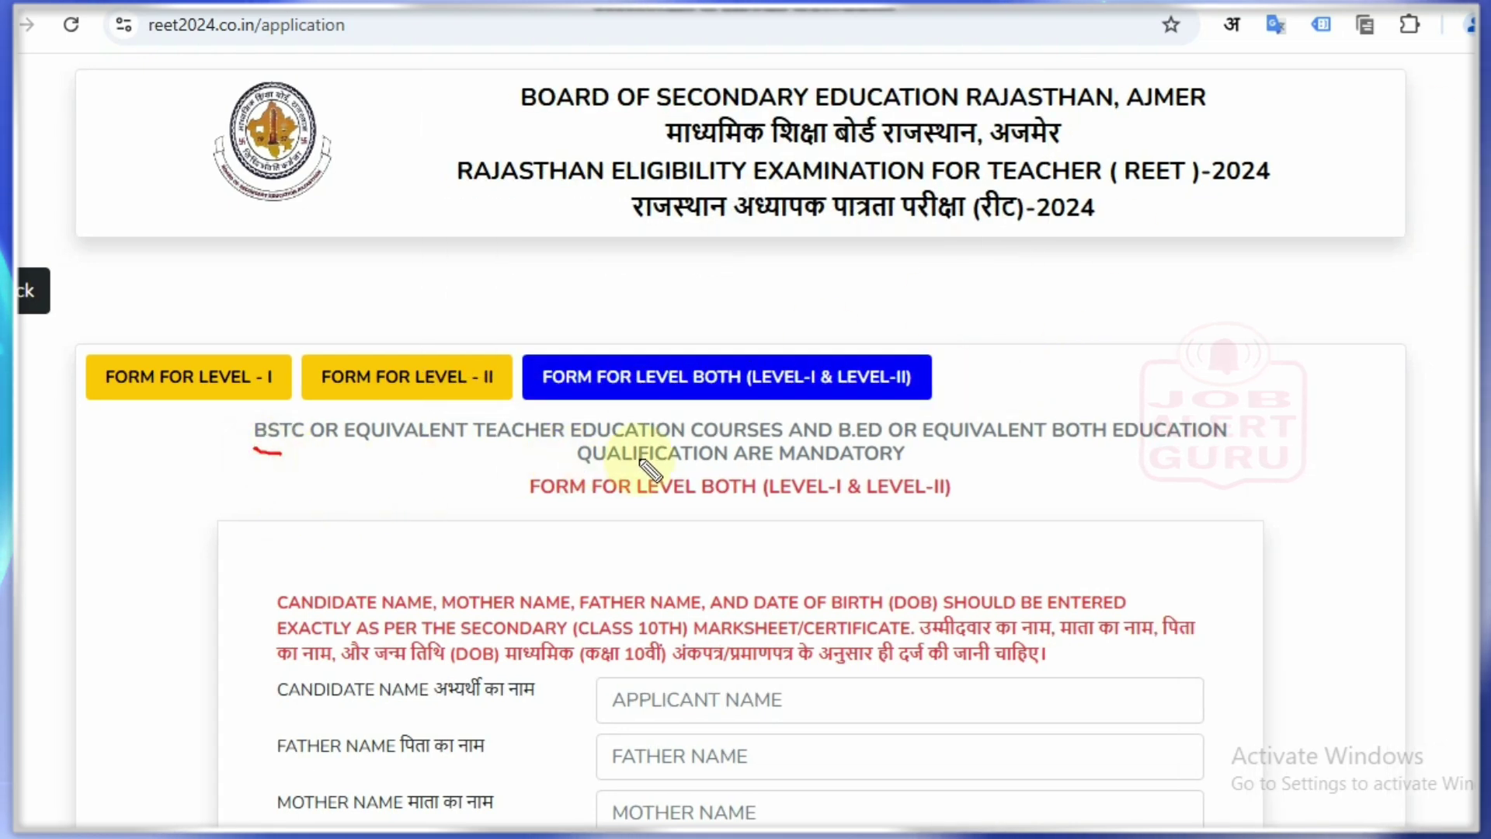
pyautogui.moveTo(895, 445); pyautogui.dragTo(949, 450)
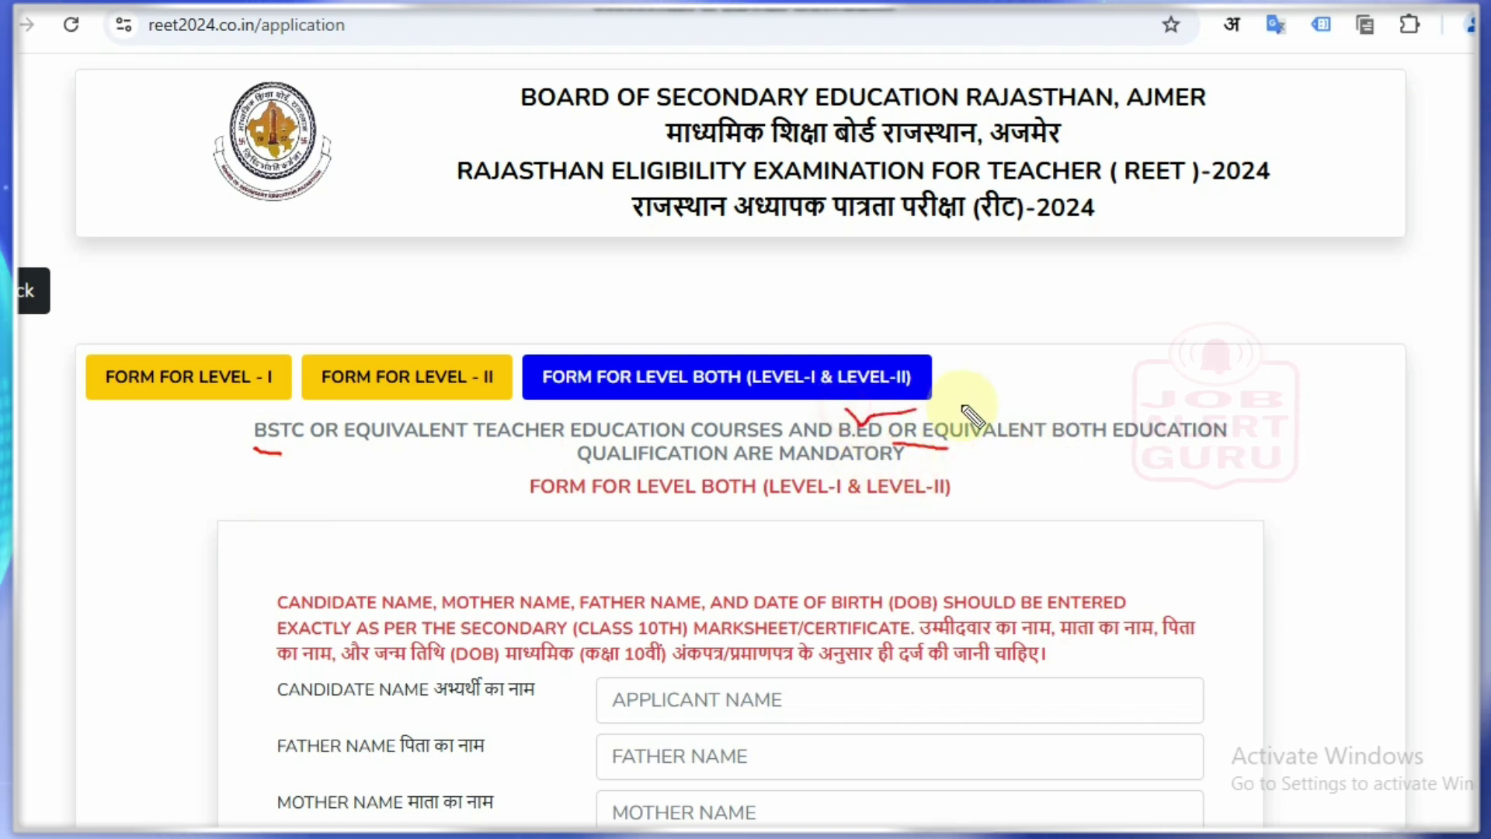
pyautogui.press('Delete')
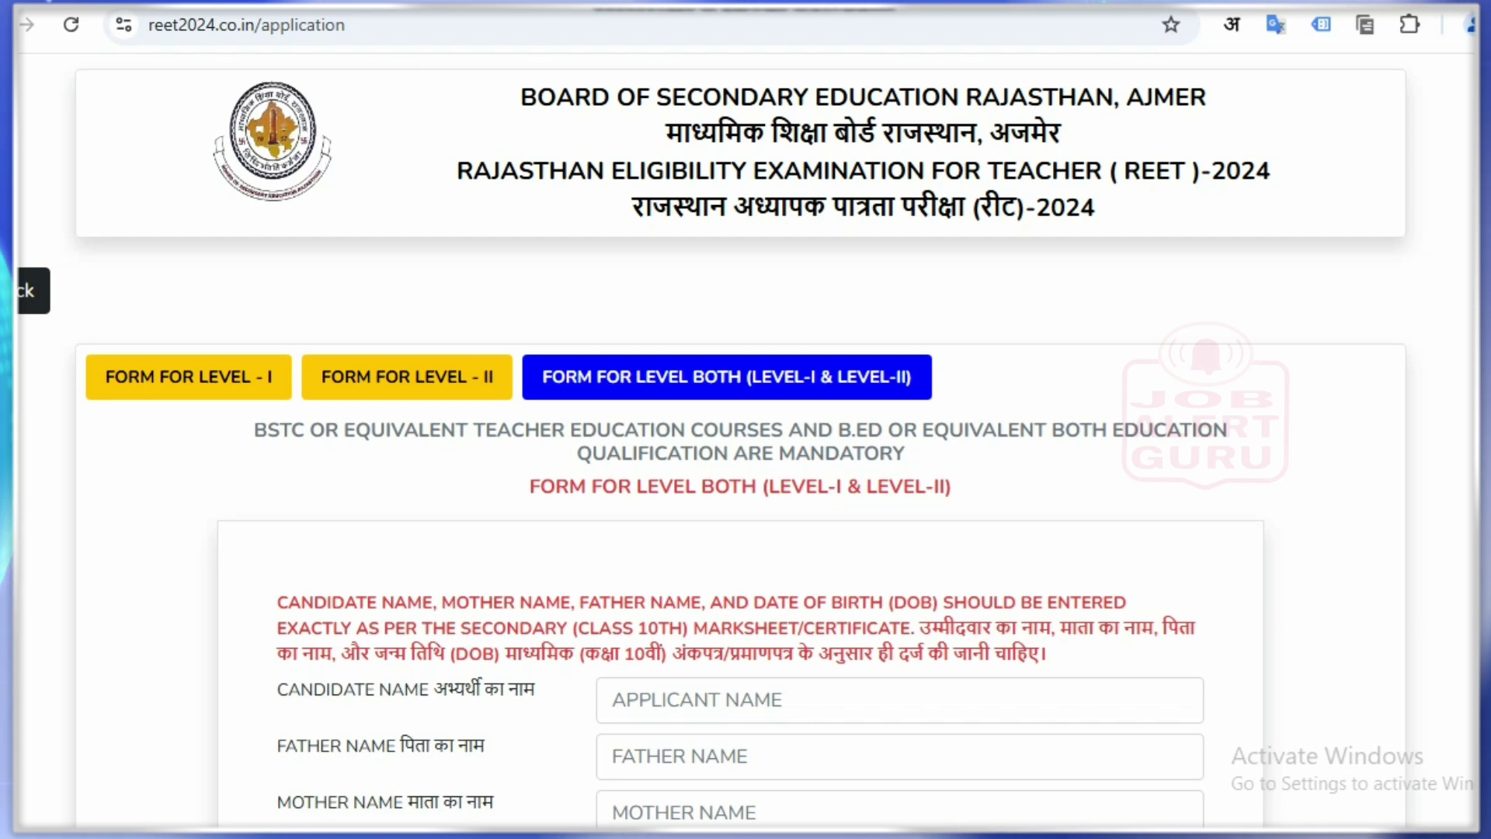
# Step: Switch to FORM FOR LEVEL - II
pyautogui.moveTo(430, 326); pyautogui.dragTo(497, 311)
pyautogui.press('Delete')
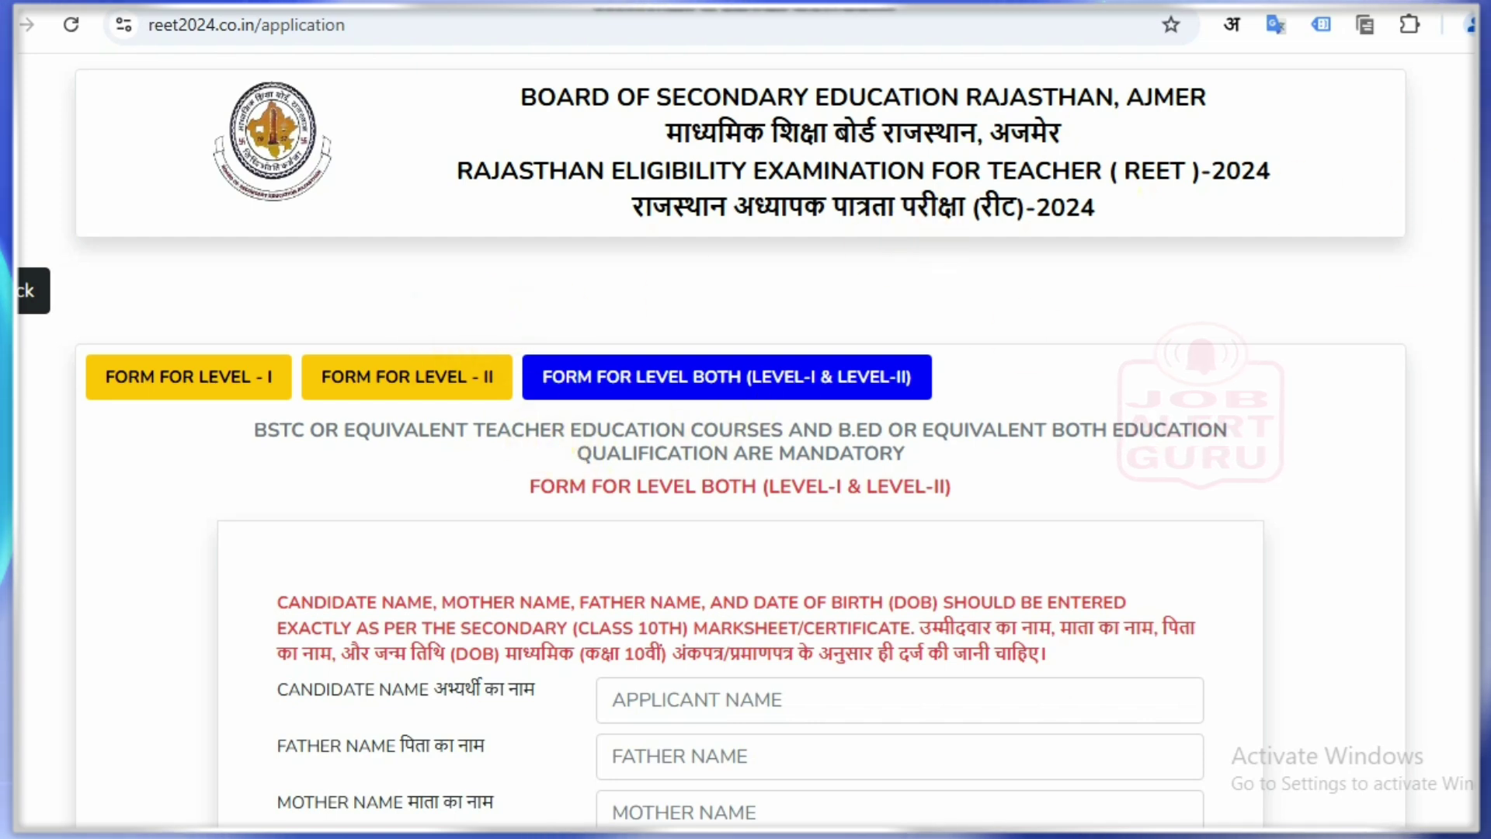
pyautogui.click(412, 378)
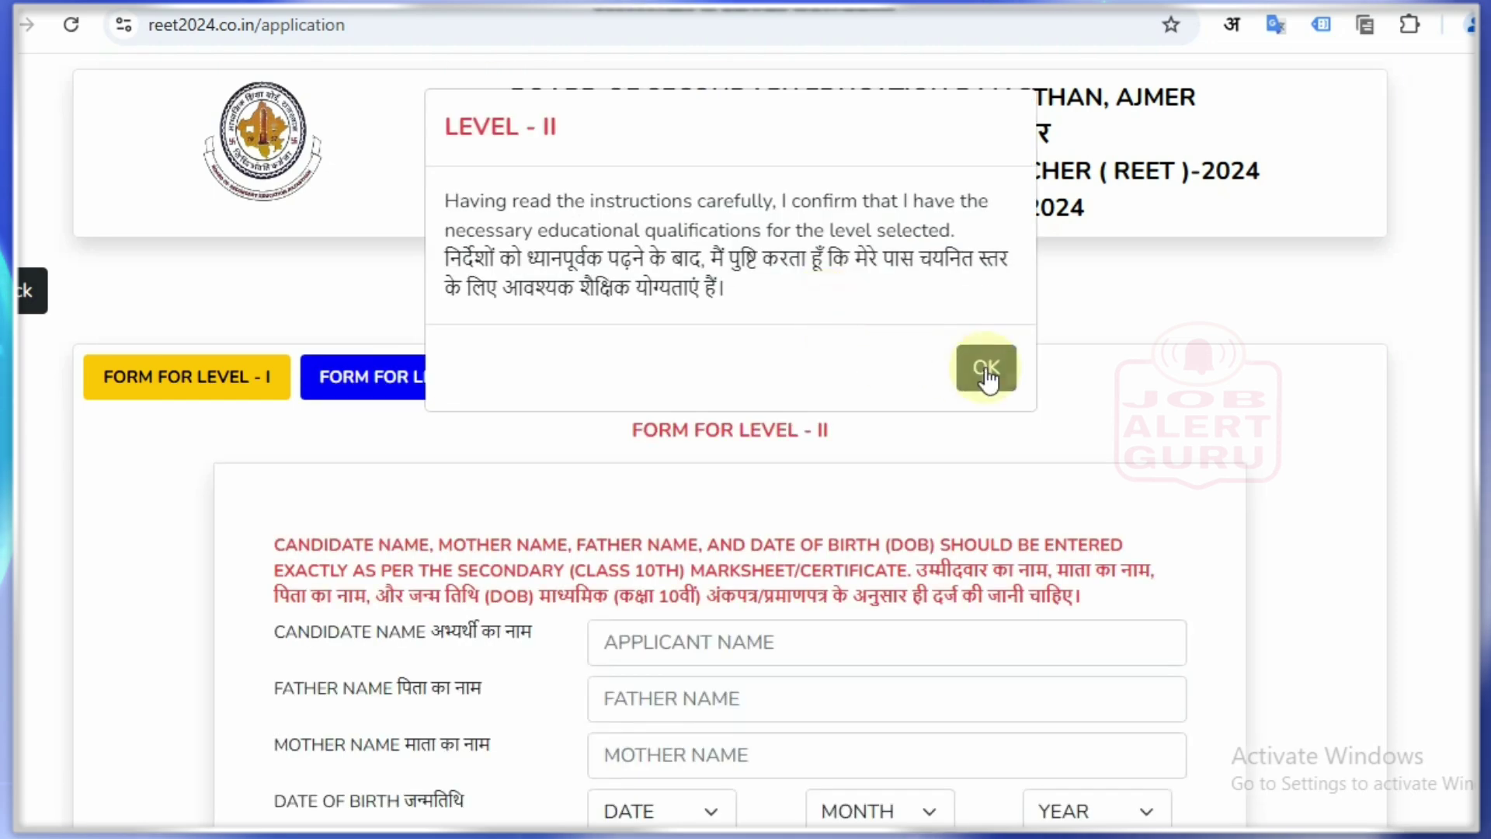
# Step: Accept the Level II qualification notice and enter 'N' in Candidate Name
pyautogui.click(985, 368)
pyautogui.scroll(-3, 988, 441)
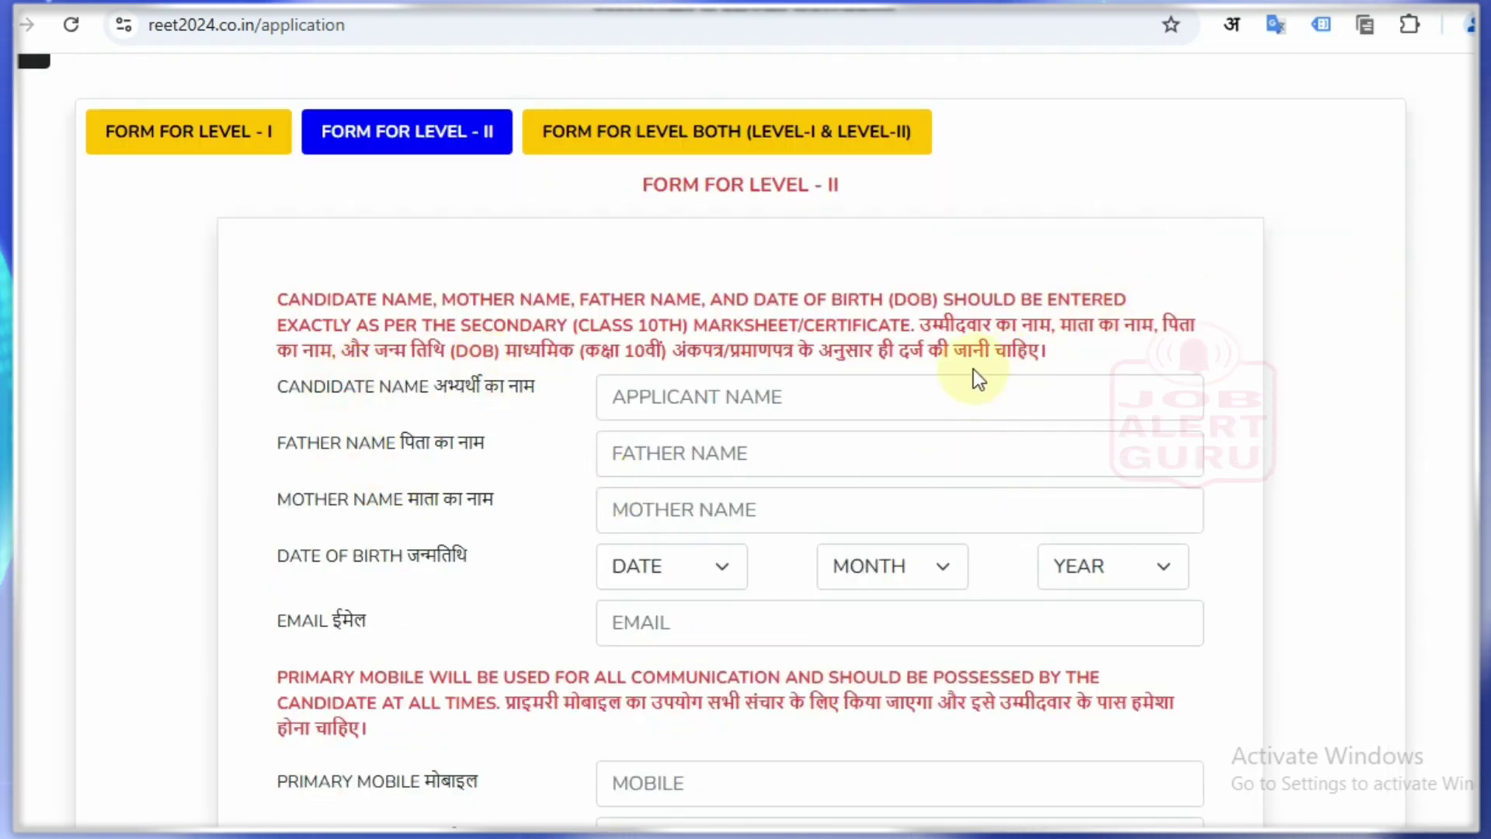
pyautogui.click(901, 388)
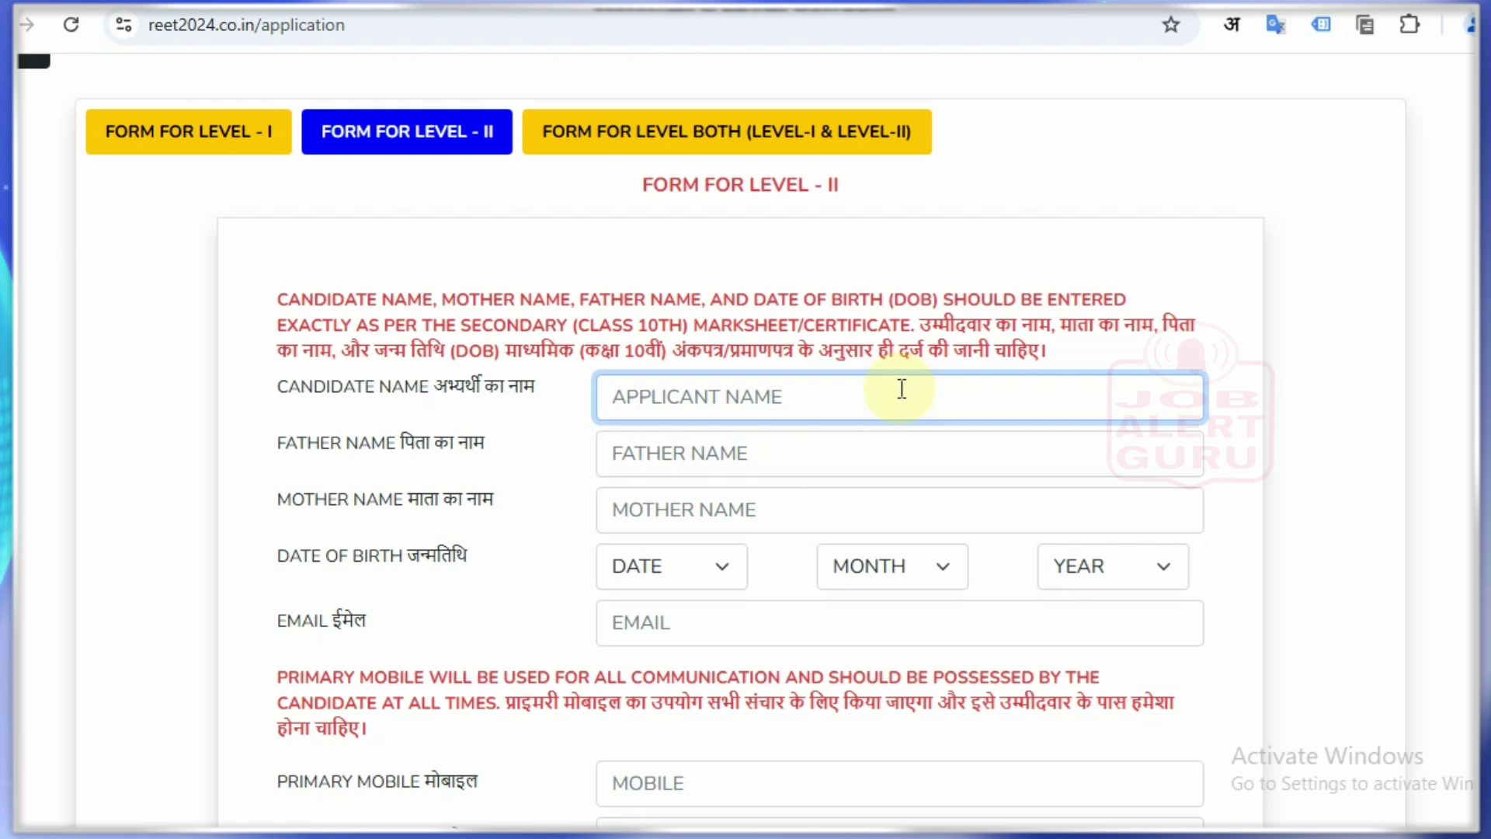
pyautogui.write('NAME')
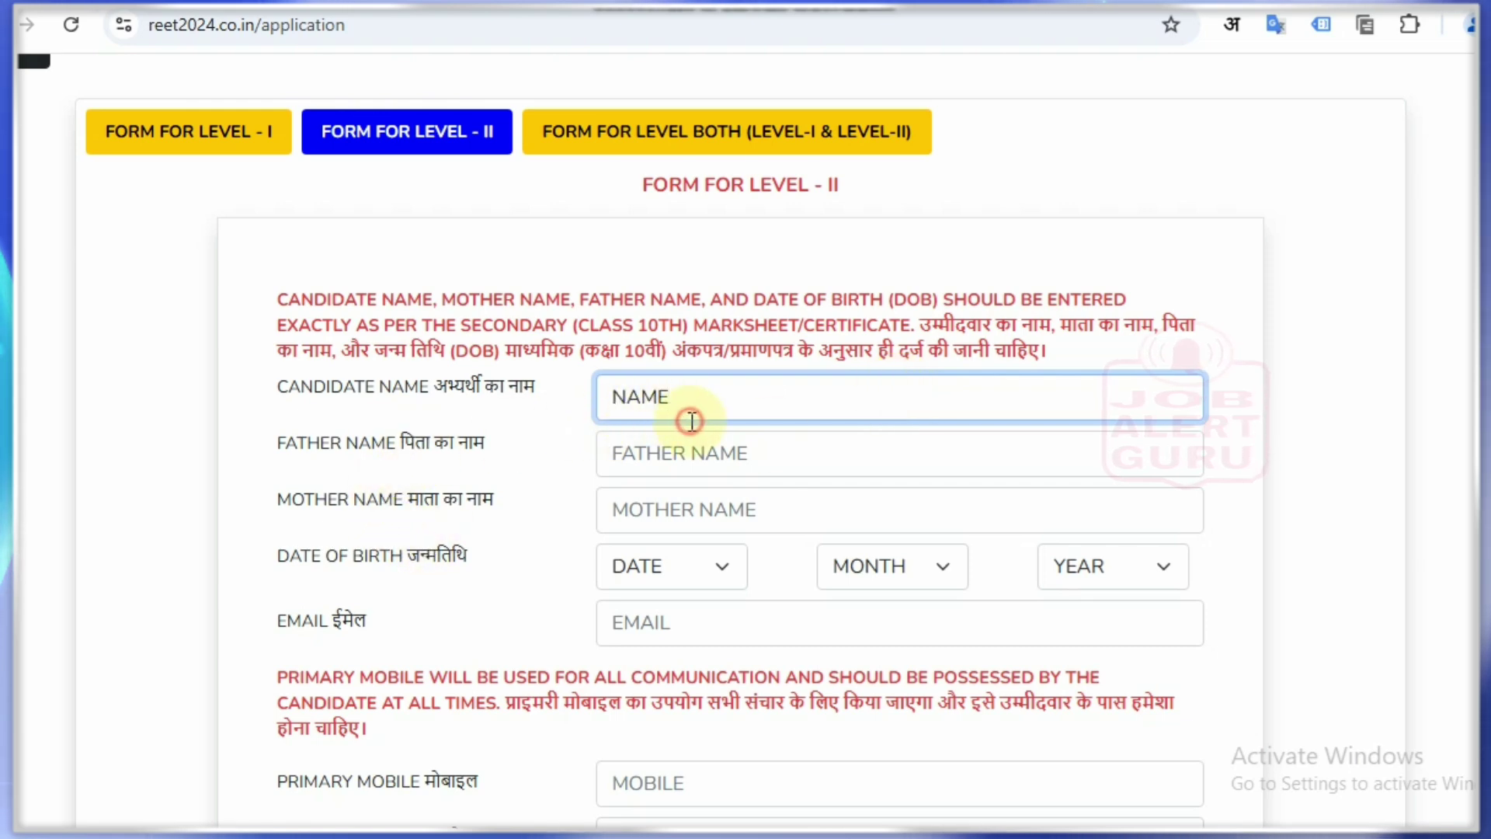
# Step: Fill Father Name with 'FATHER' plus 'E', and Mother Name with 'MOTHER NAME'
pyautogui.click(706, 441)
pyautogui.write('F')
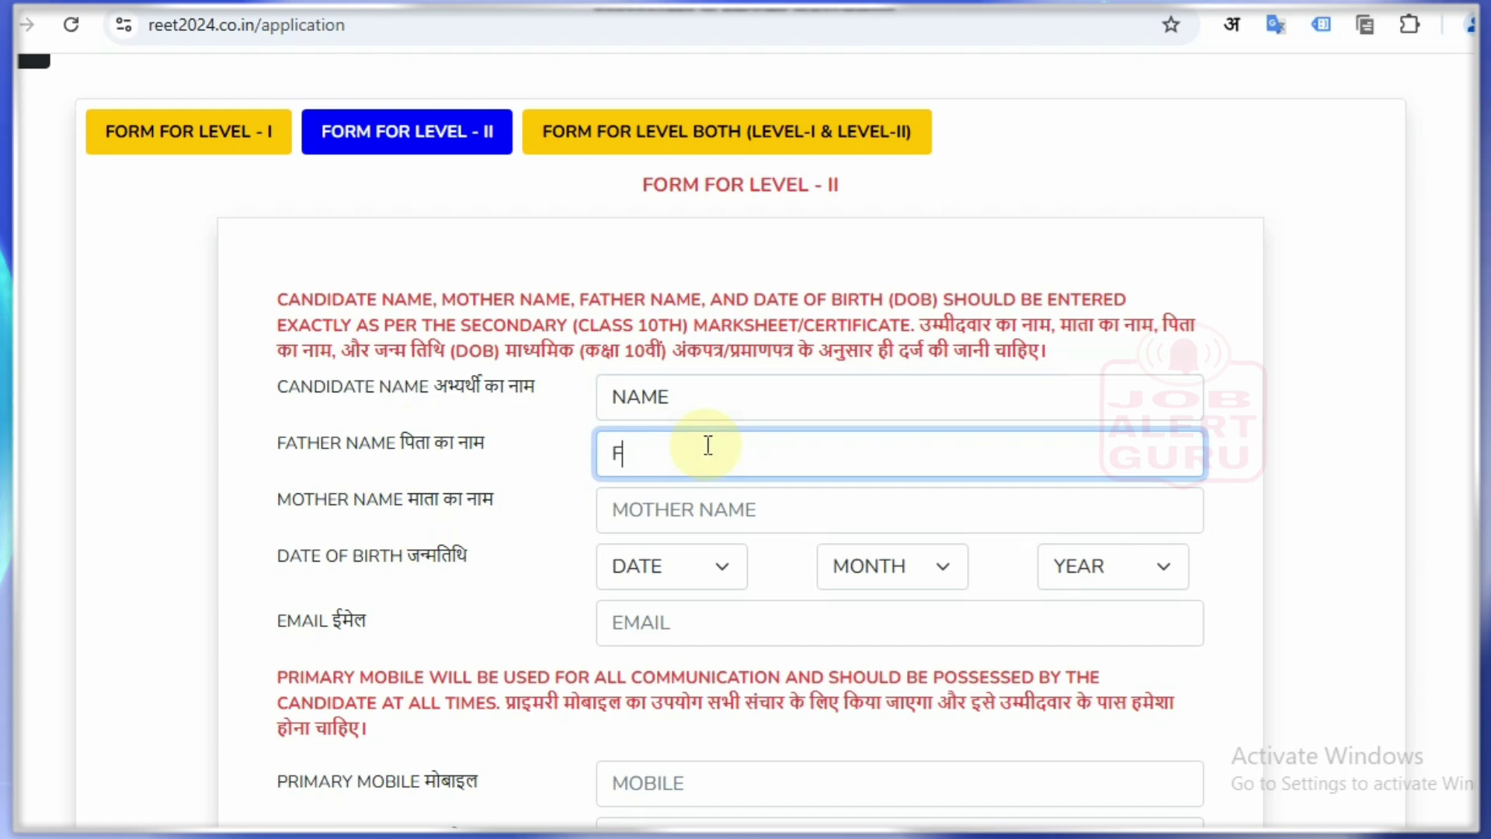
pyautogui.write('ATHER NAM')
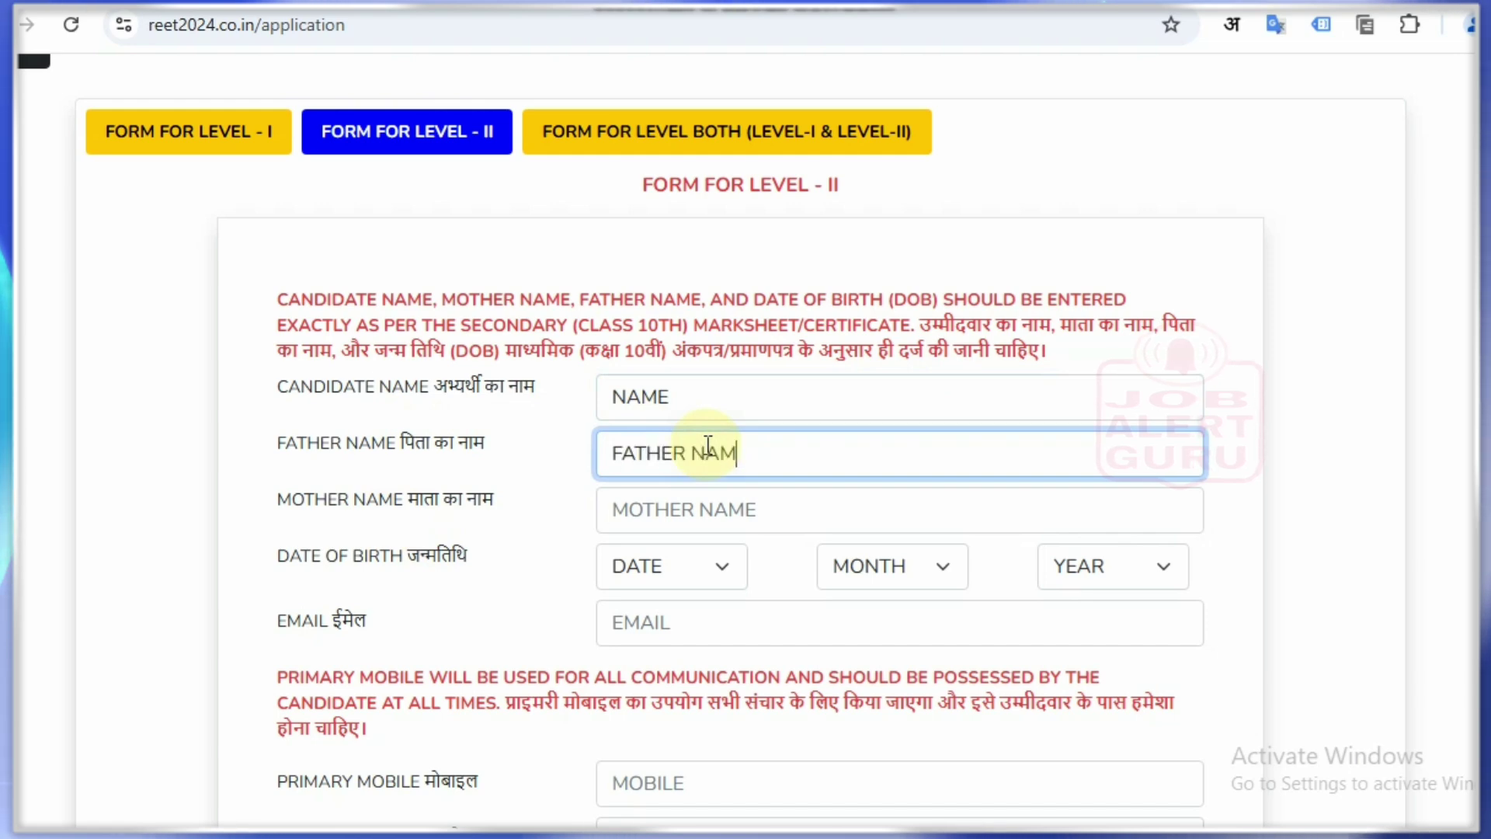
pyautogui.press('Tab')
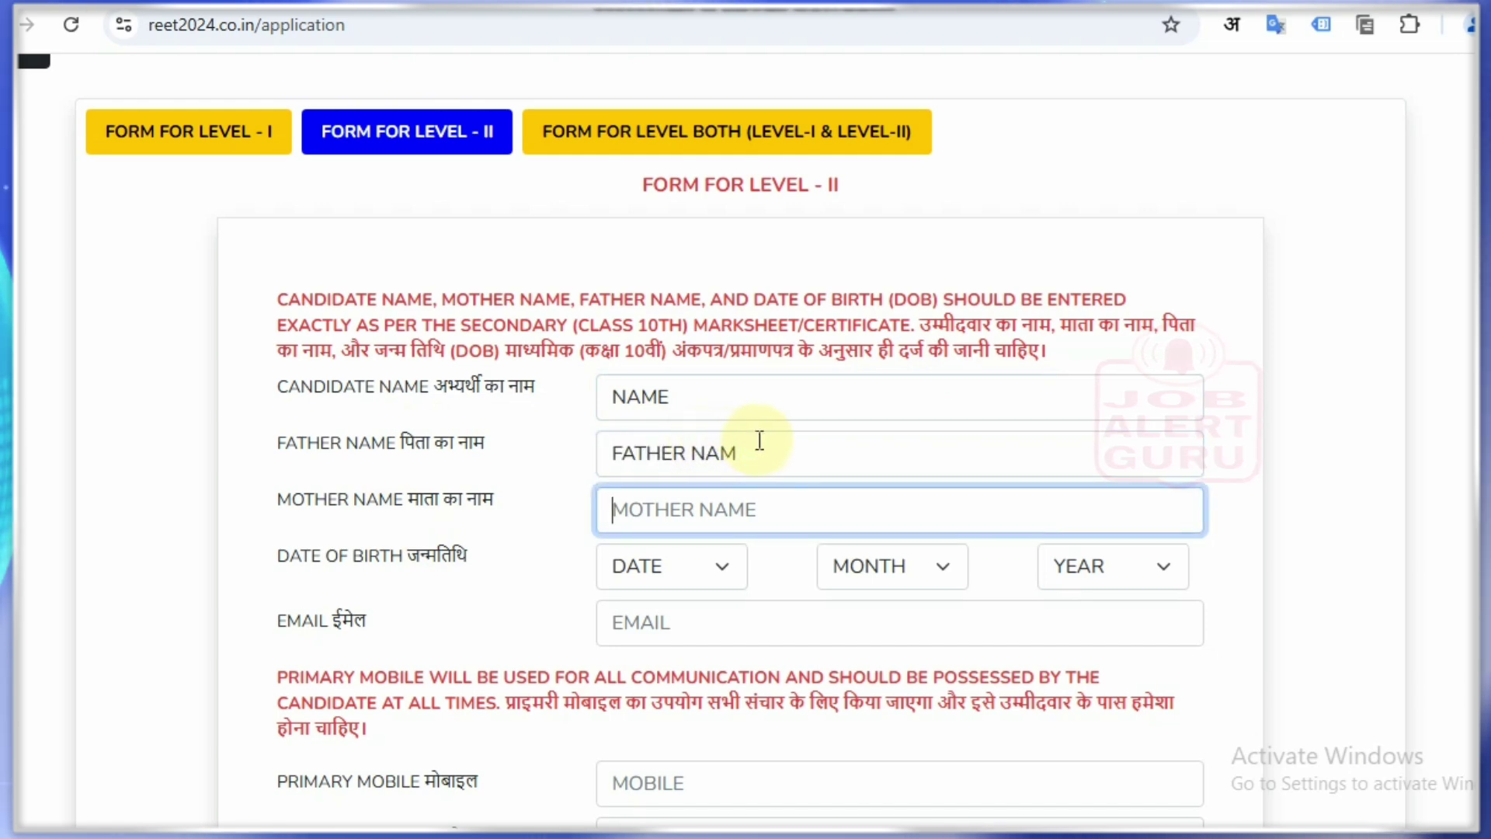
pyautogui.click(757, 441)
pyautogui.write('E')
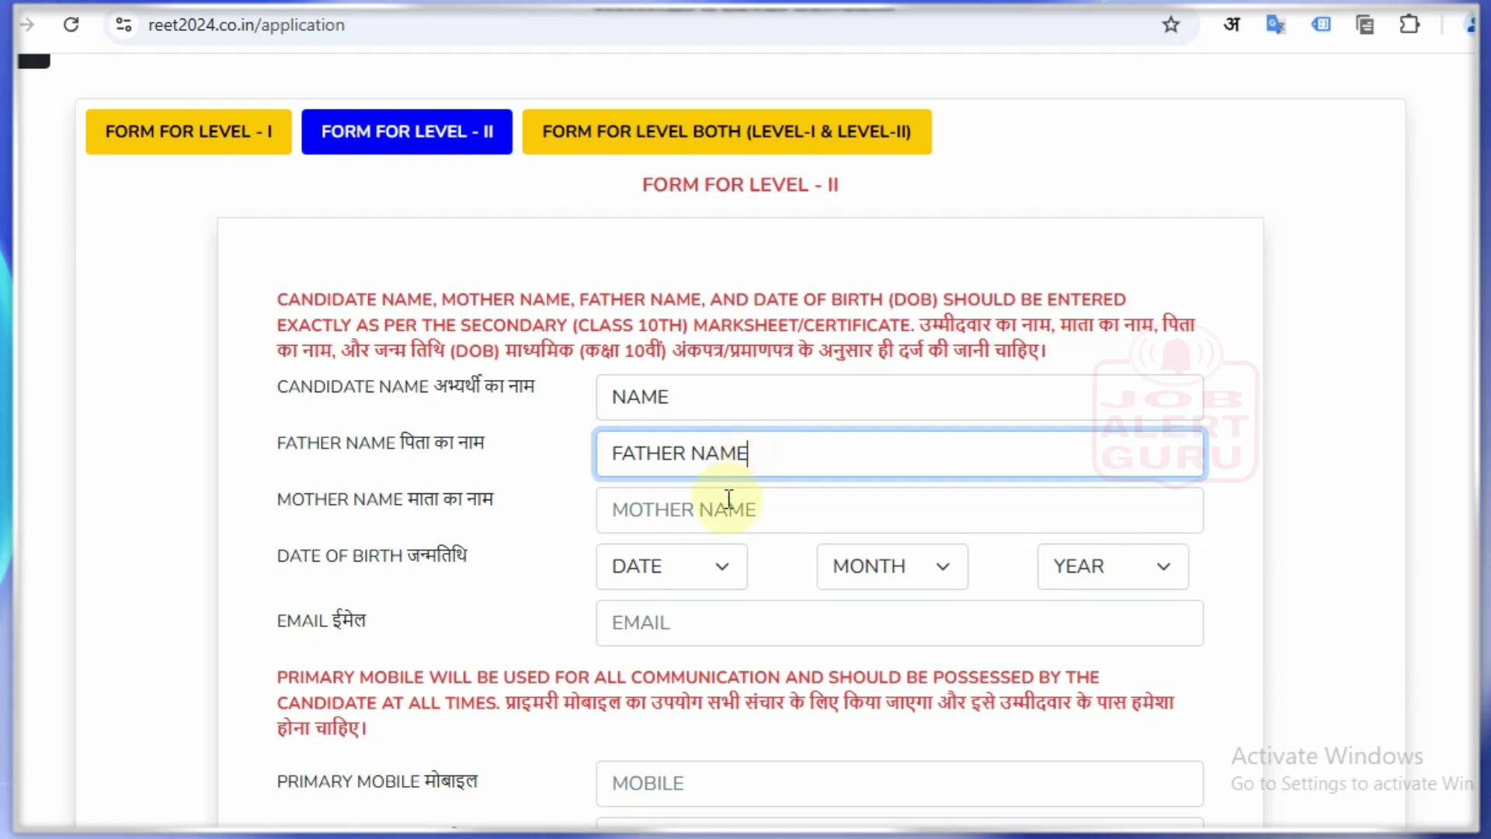
pyautogui.click(728, 499)
pyautogui.write('N')
pyautogui.press('BackSpace')
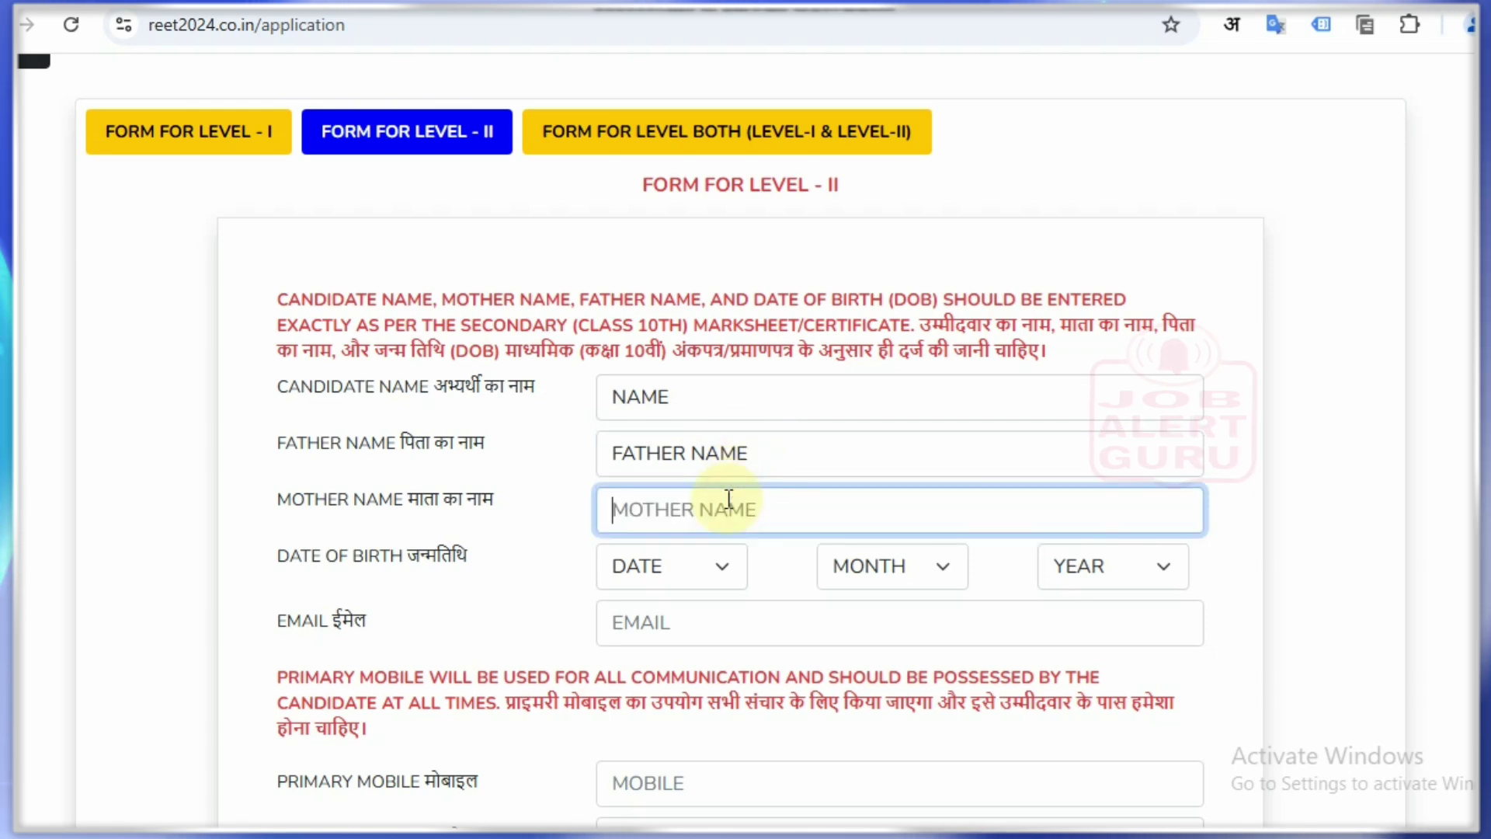
pyautogui.write('MOTHER NAME')
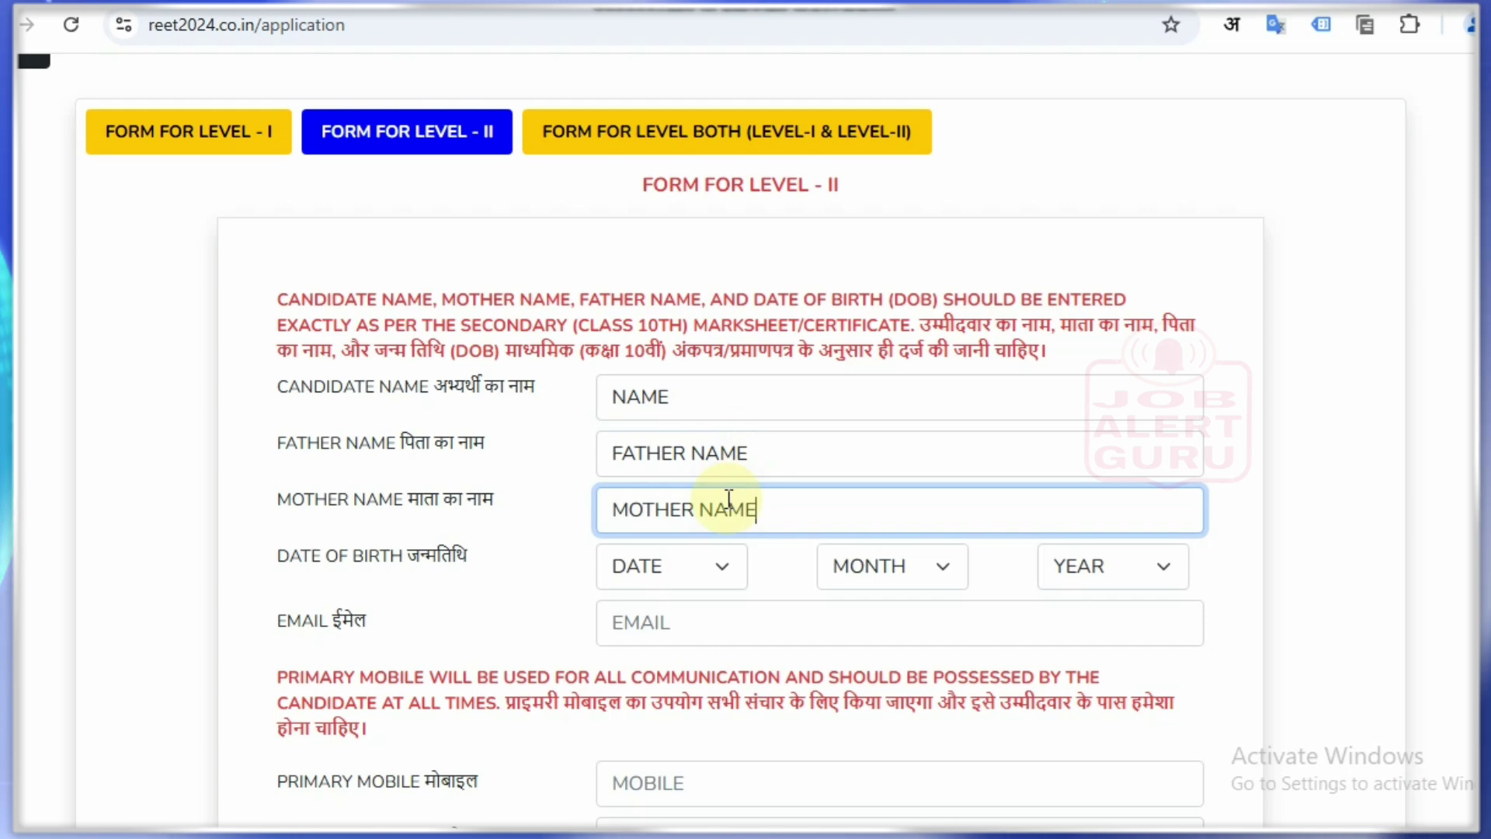
pyautogui.click(687, 560)
pyautogui.click(706, 365)
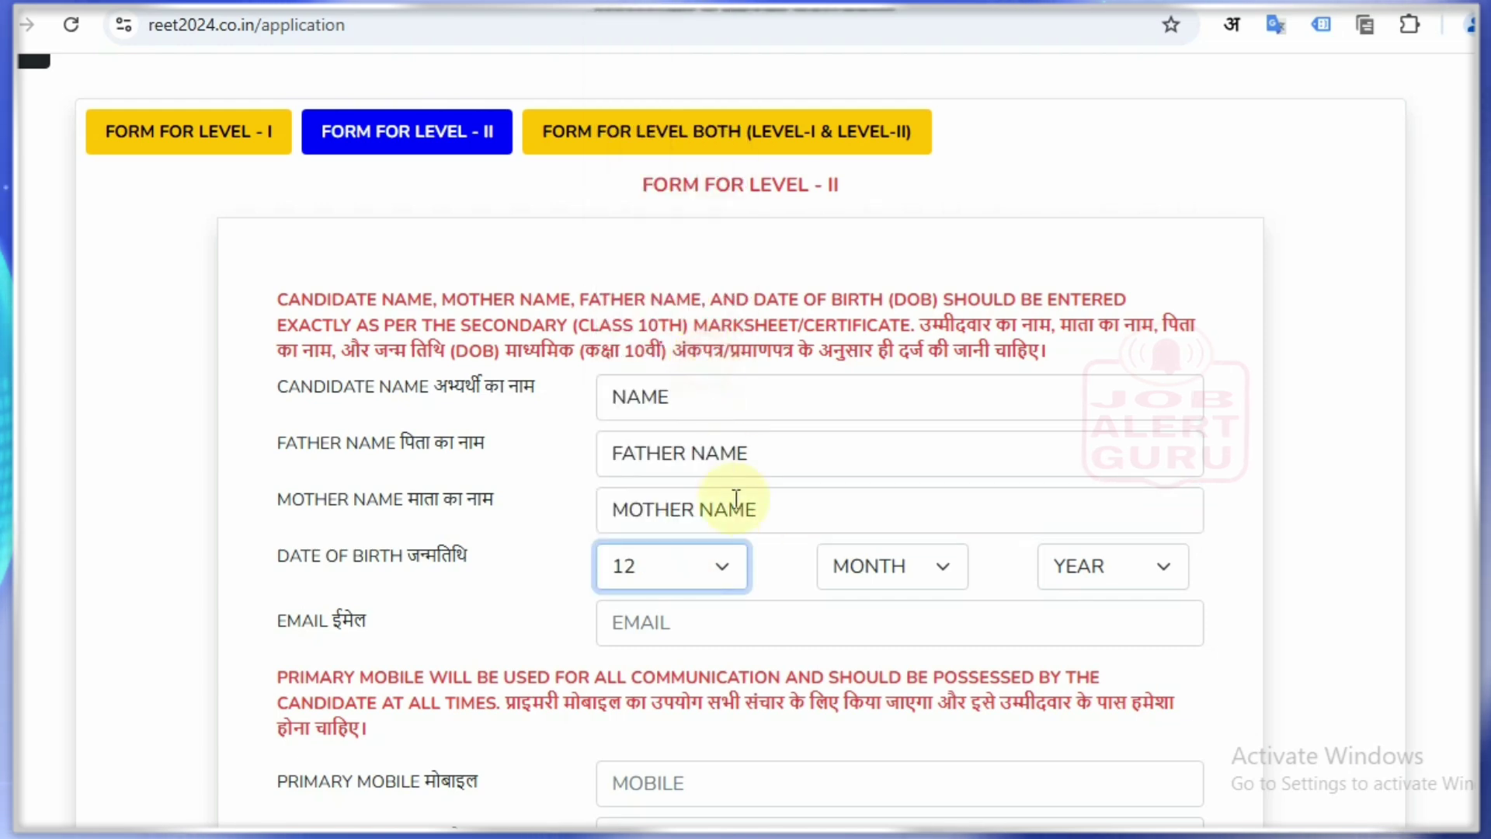
pyautogui.click(851, 565)
pyautogui.click(862, 449)
pyautogui.click(1117, 581)
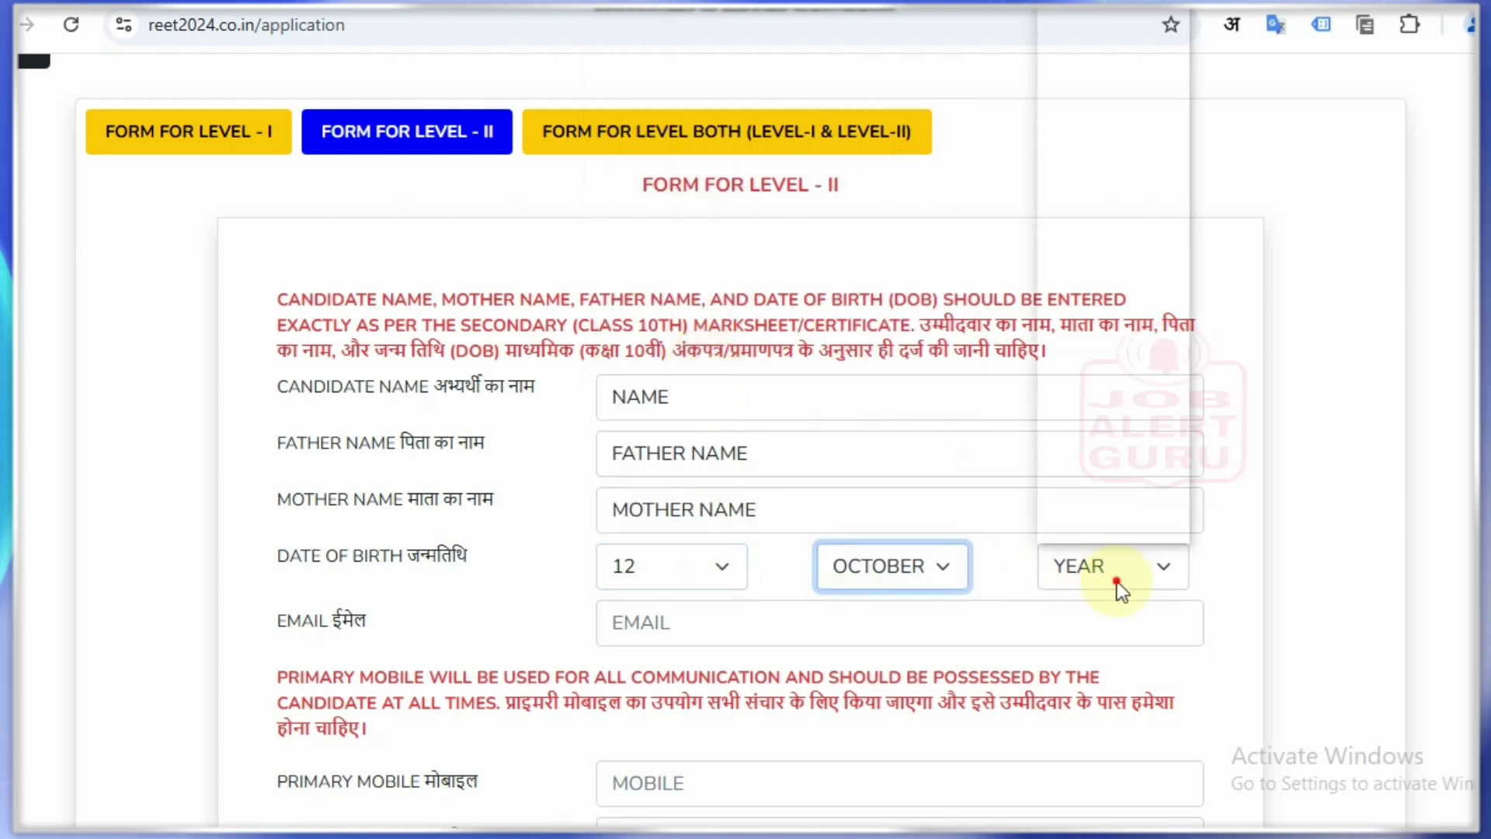
pyautogui.scroll(-15, 1127, 467)
pyautogui.scroll(-3, 1127, 467)
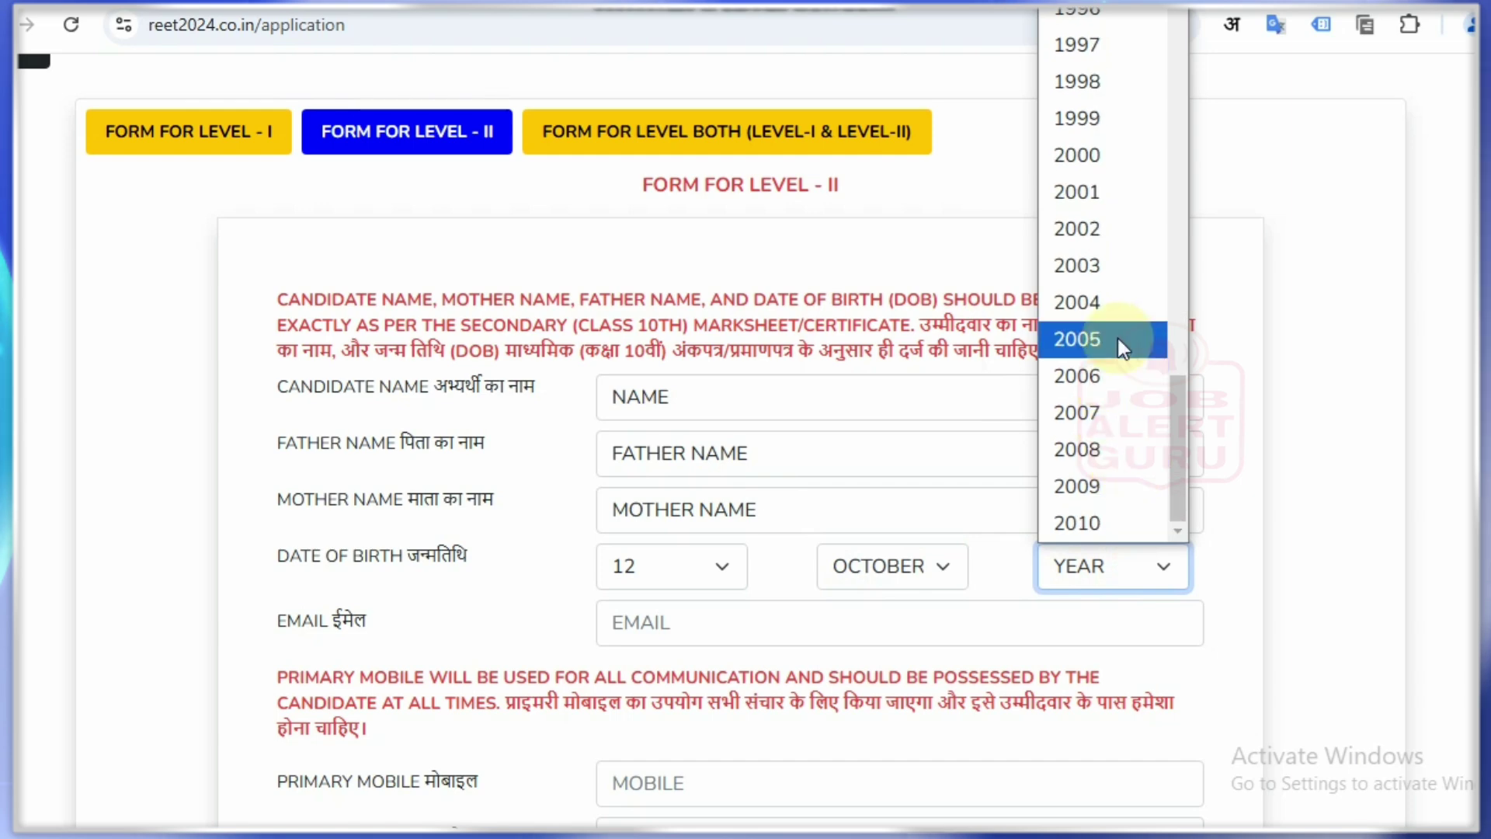
pyautogui.click(1152, 80)
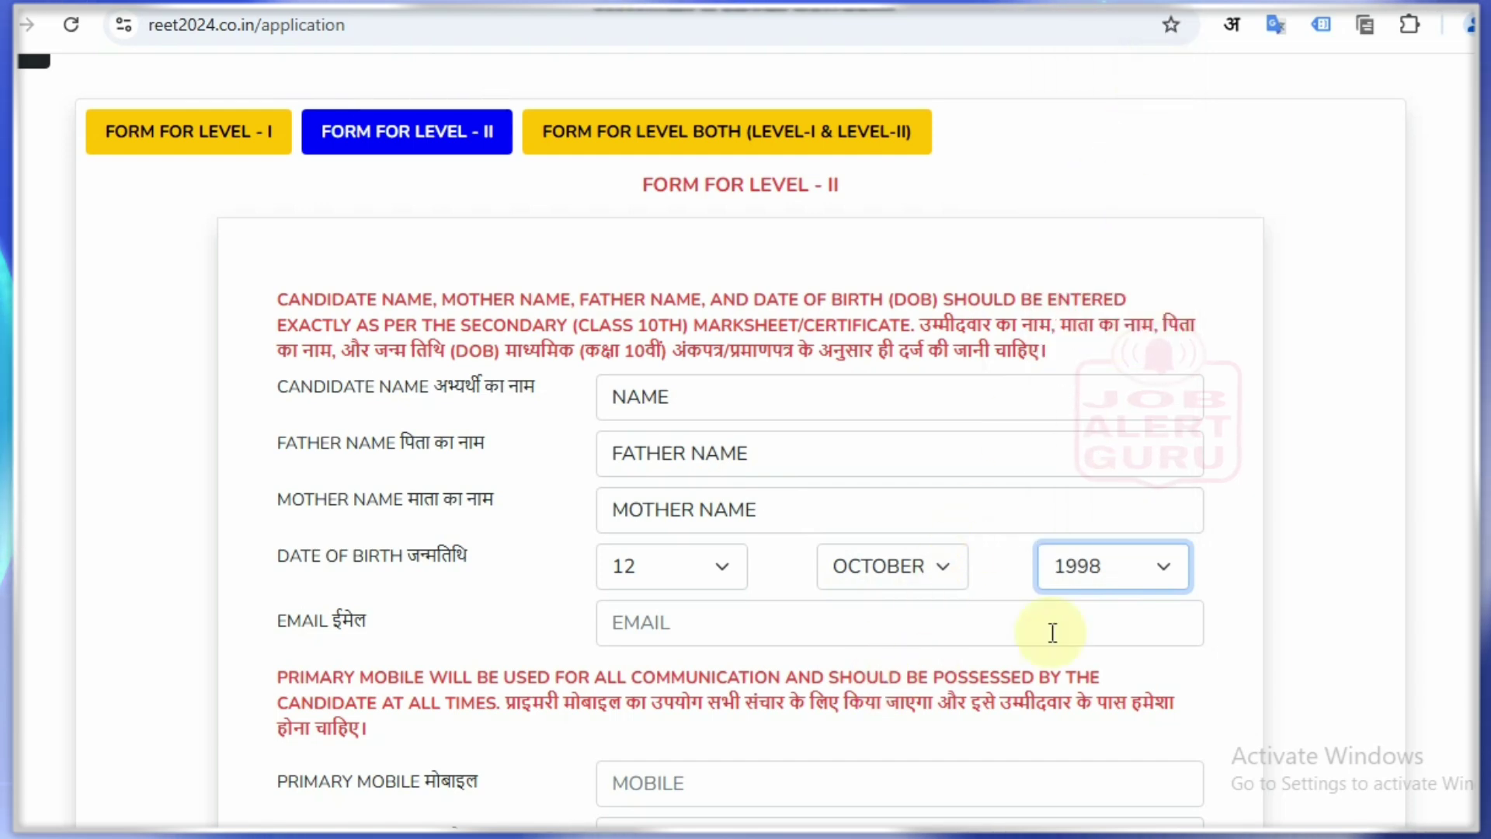
pyautogui.click(1413, 578)
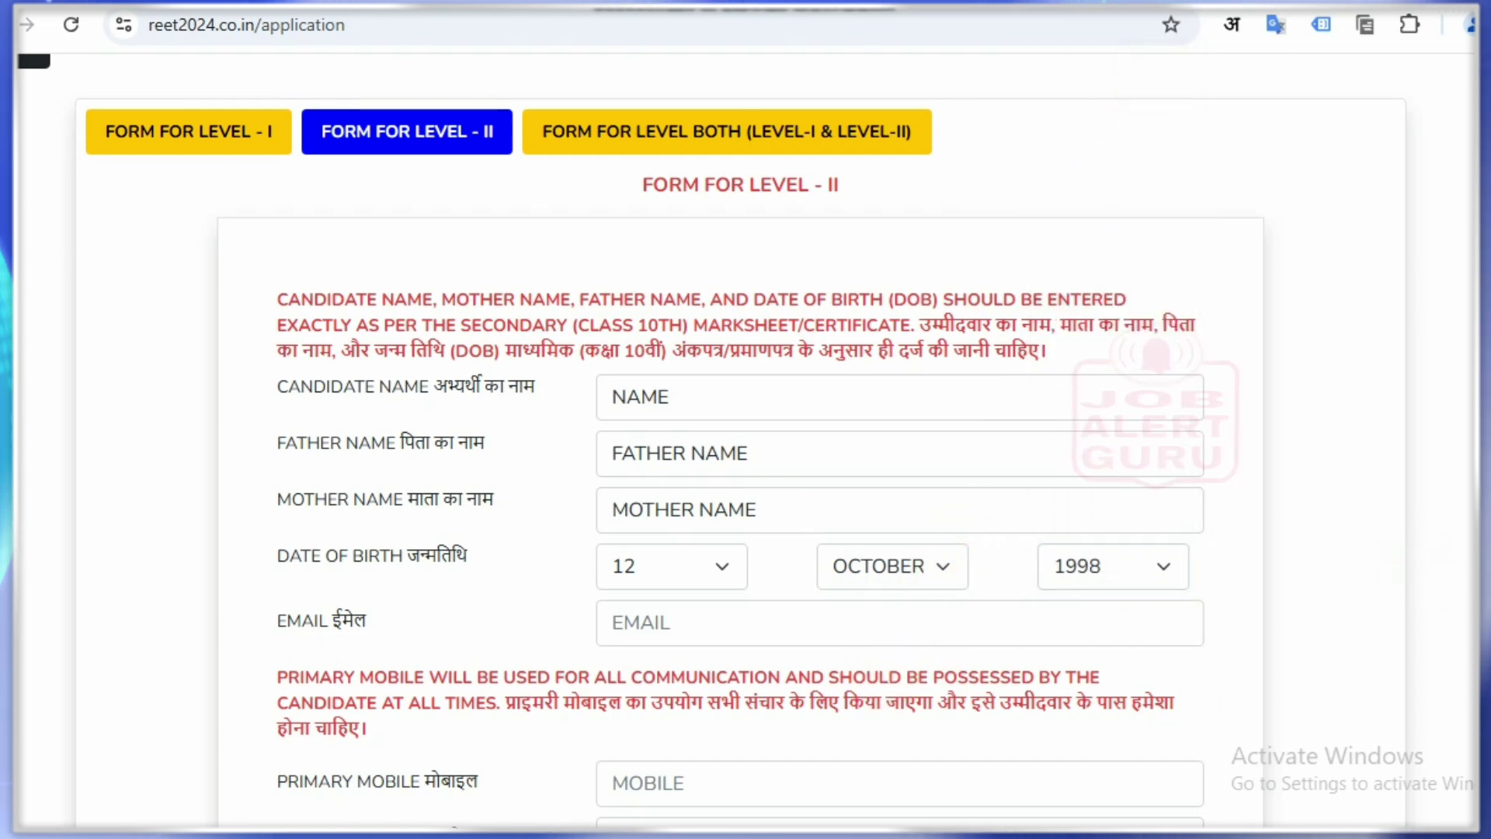
pyautogui.scroll(-3, 745, 435)
pyautogui.scroll(-1, 618, 369)
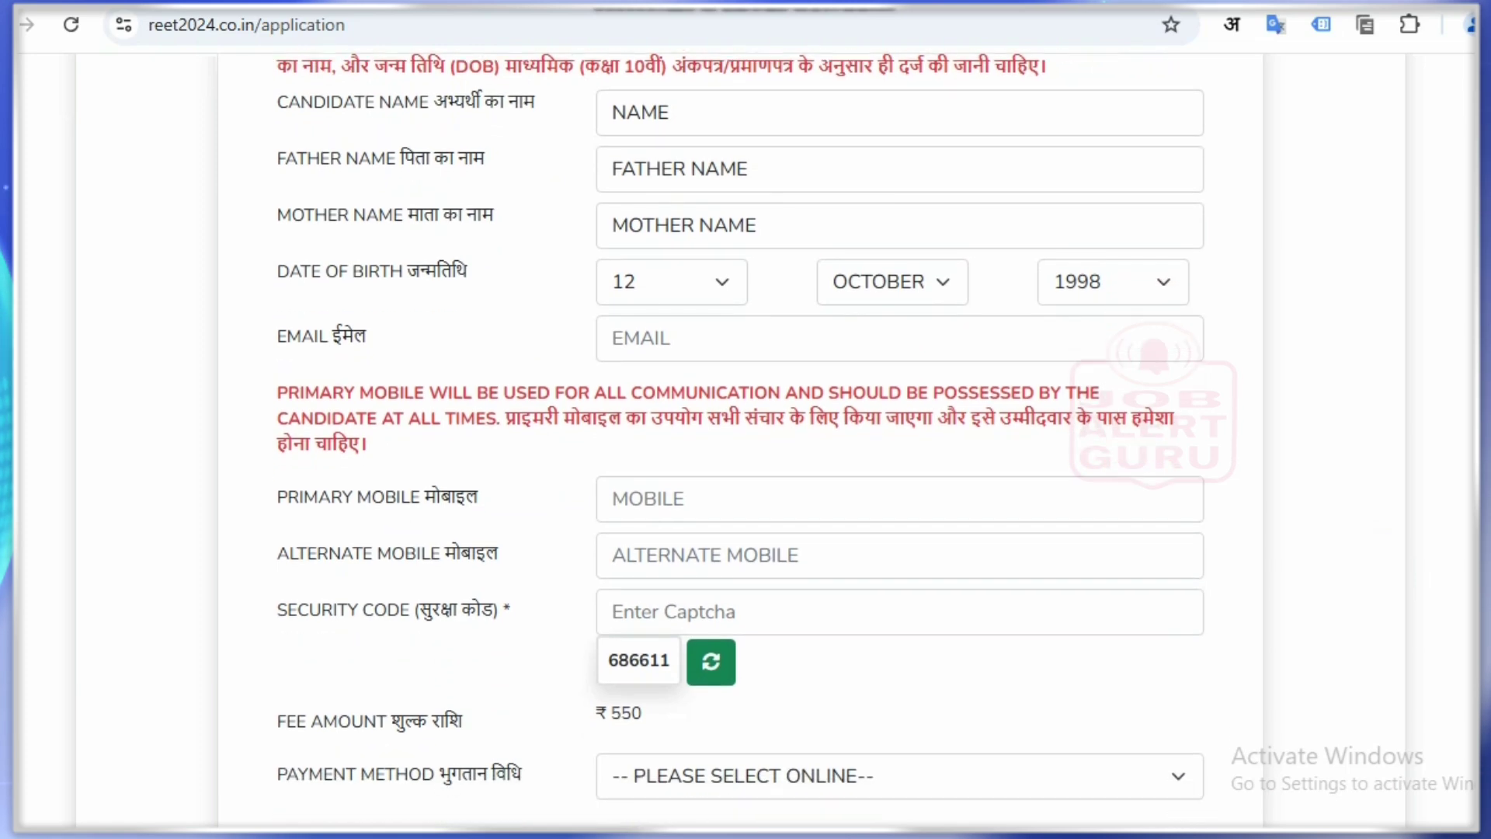
# Step: Enter the candidate's e-mail address in the EMAIL field
pyautogui.click(652, 286)
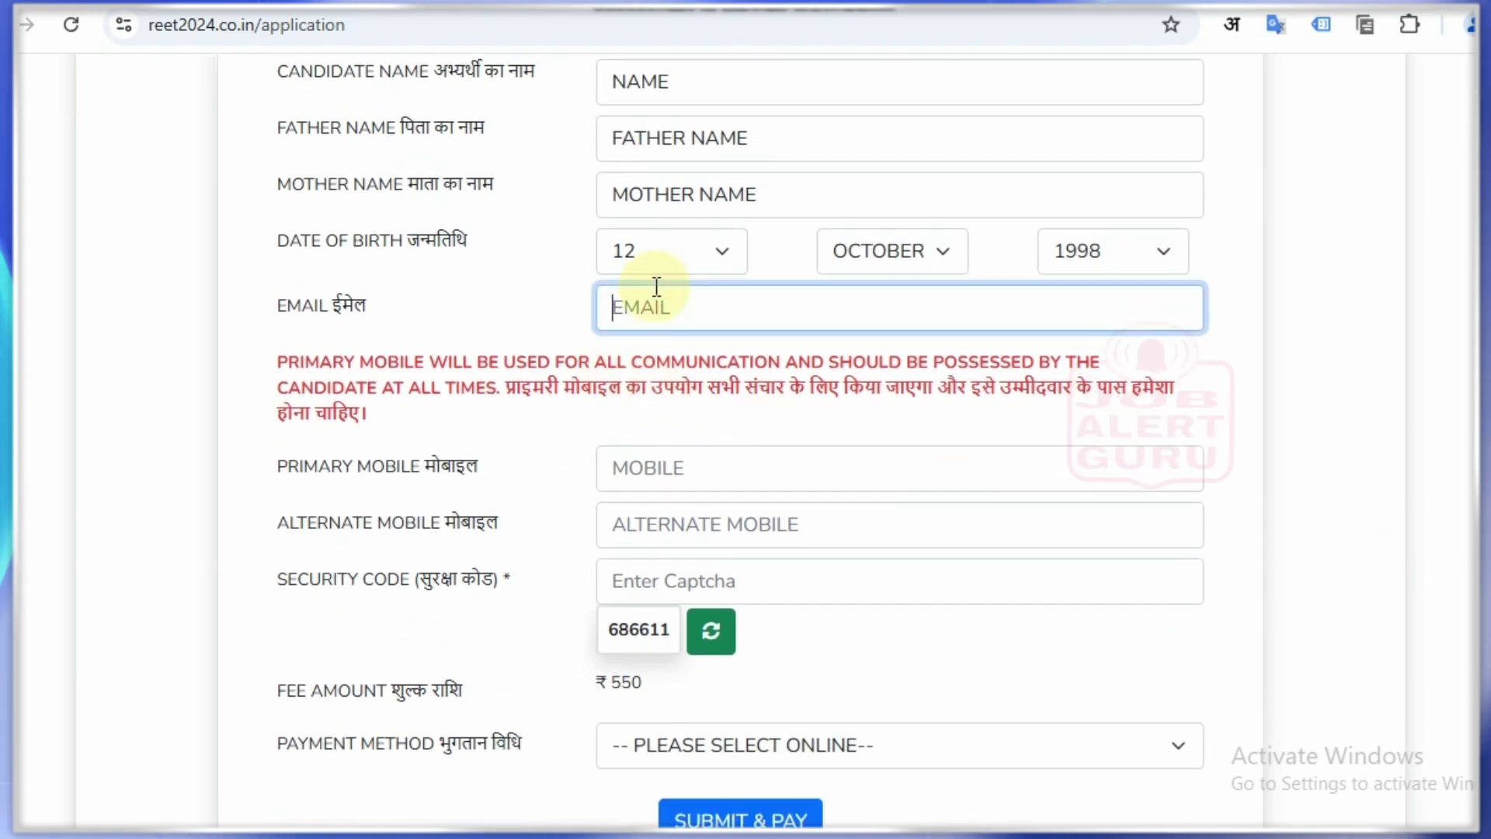
pyautogui.write('E')
pyautogui.press('BackSpace')
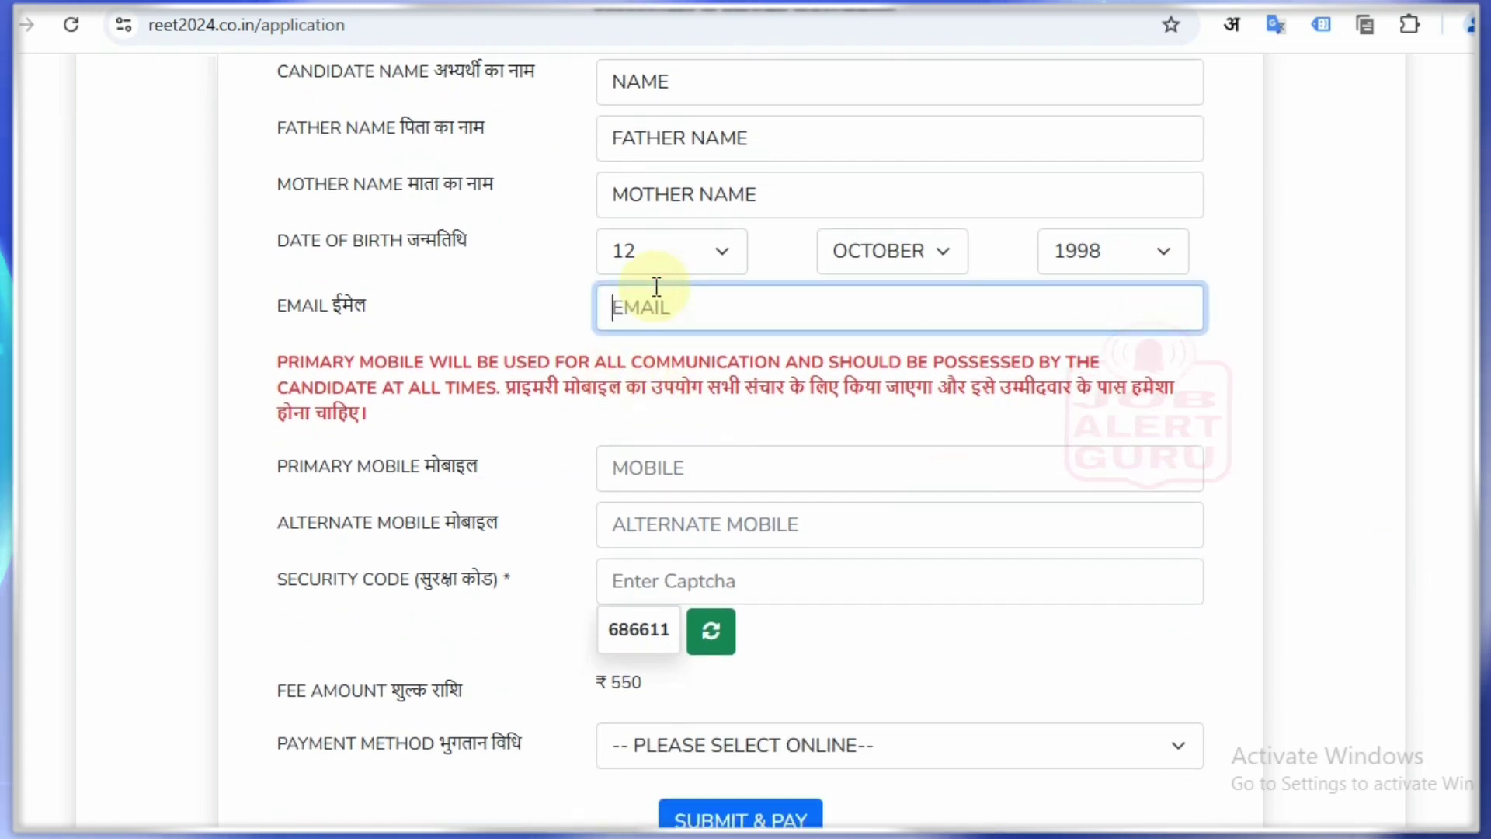
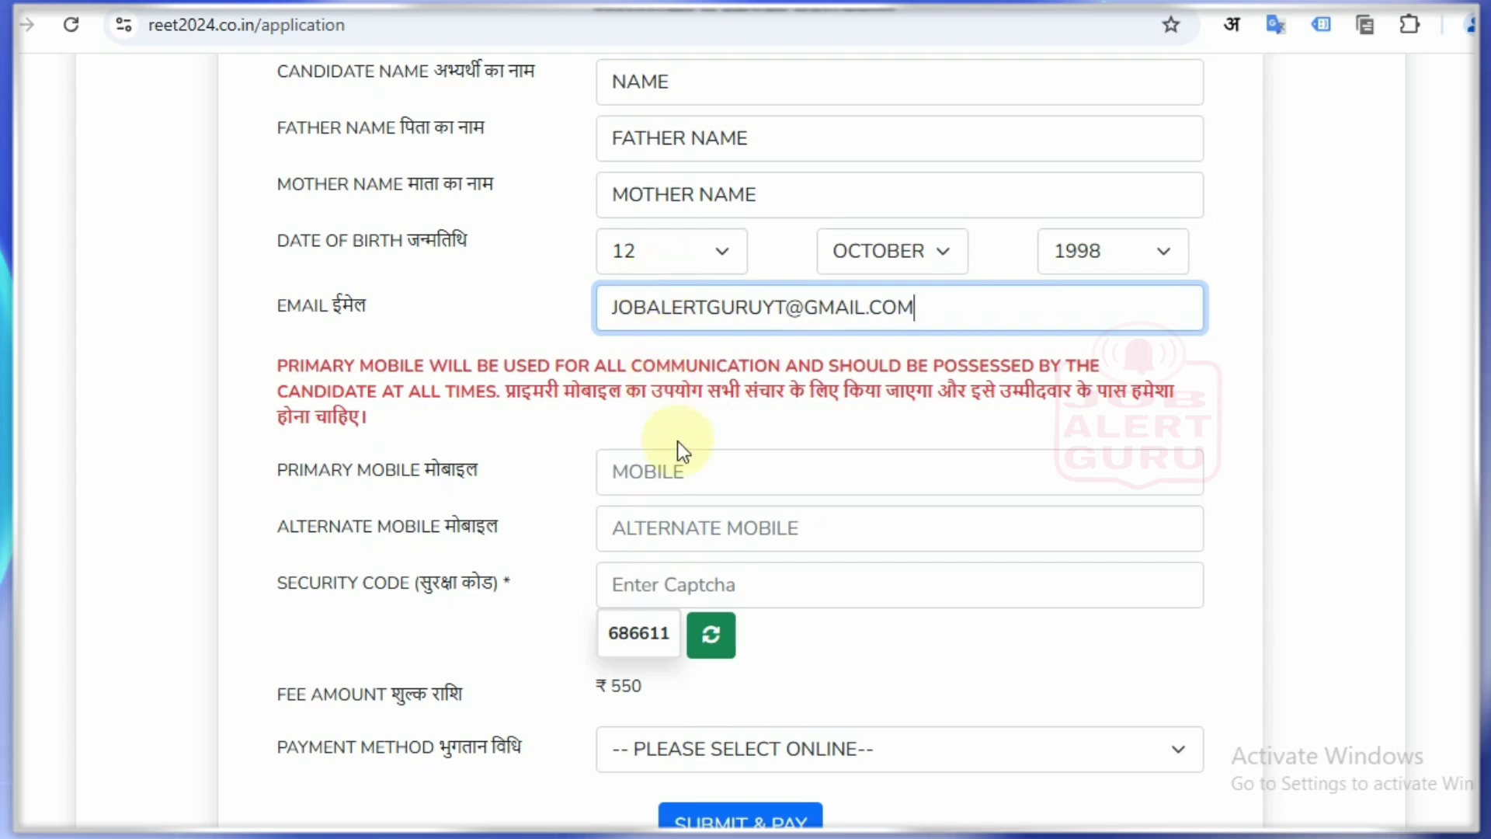
# Step: Enter the mobile number and the security code
pyautogui.click(696, 463)
pyautogui.write('9')
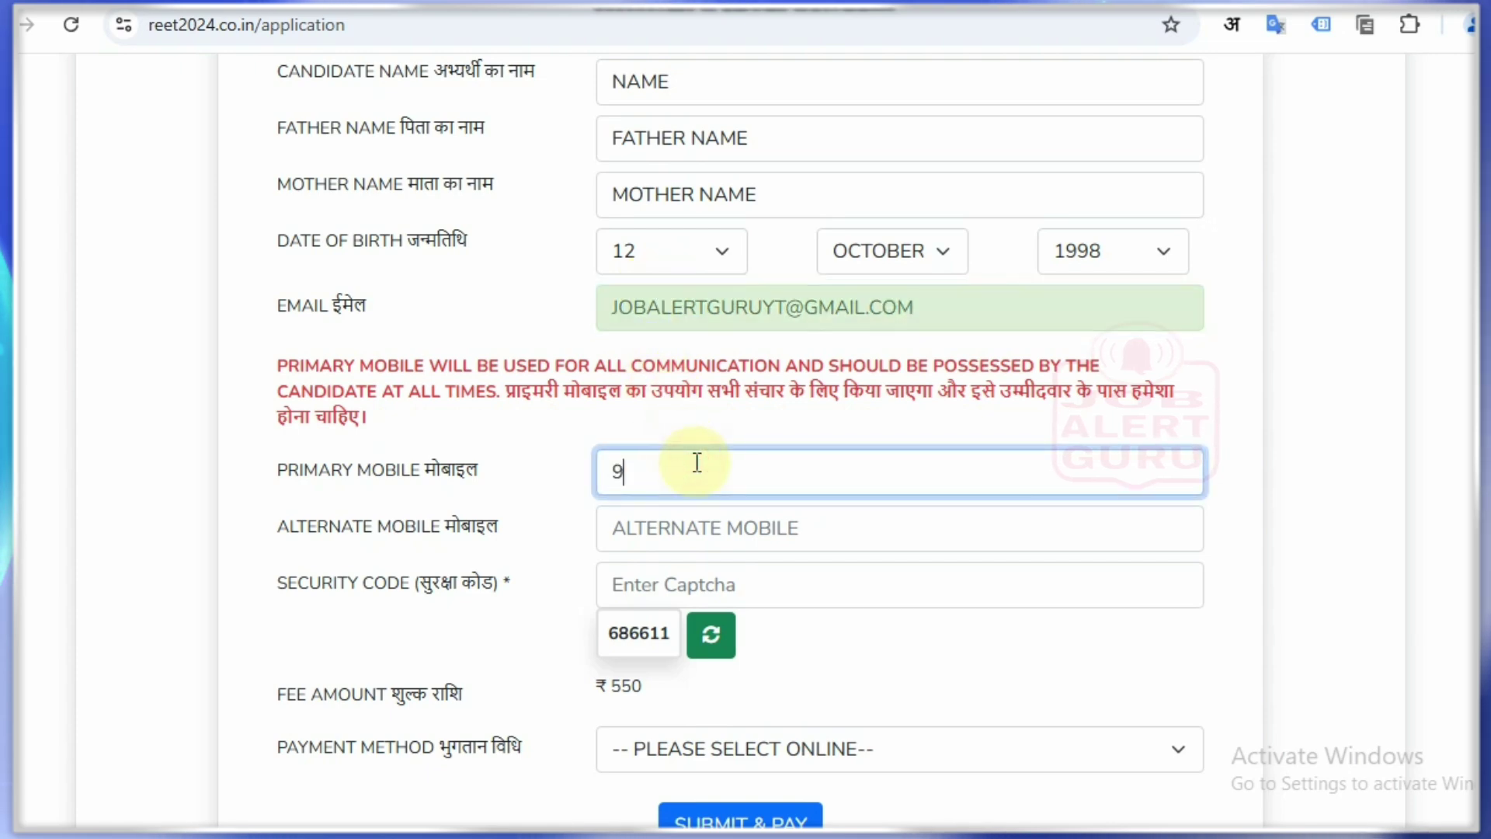
pyautogui.write('99999')
pyautogui.click(682, 594)
pyautogui.write('686')
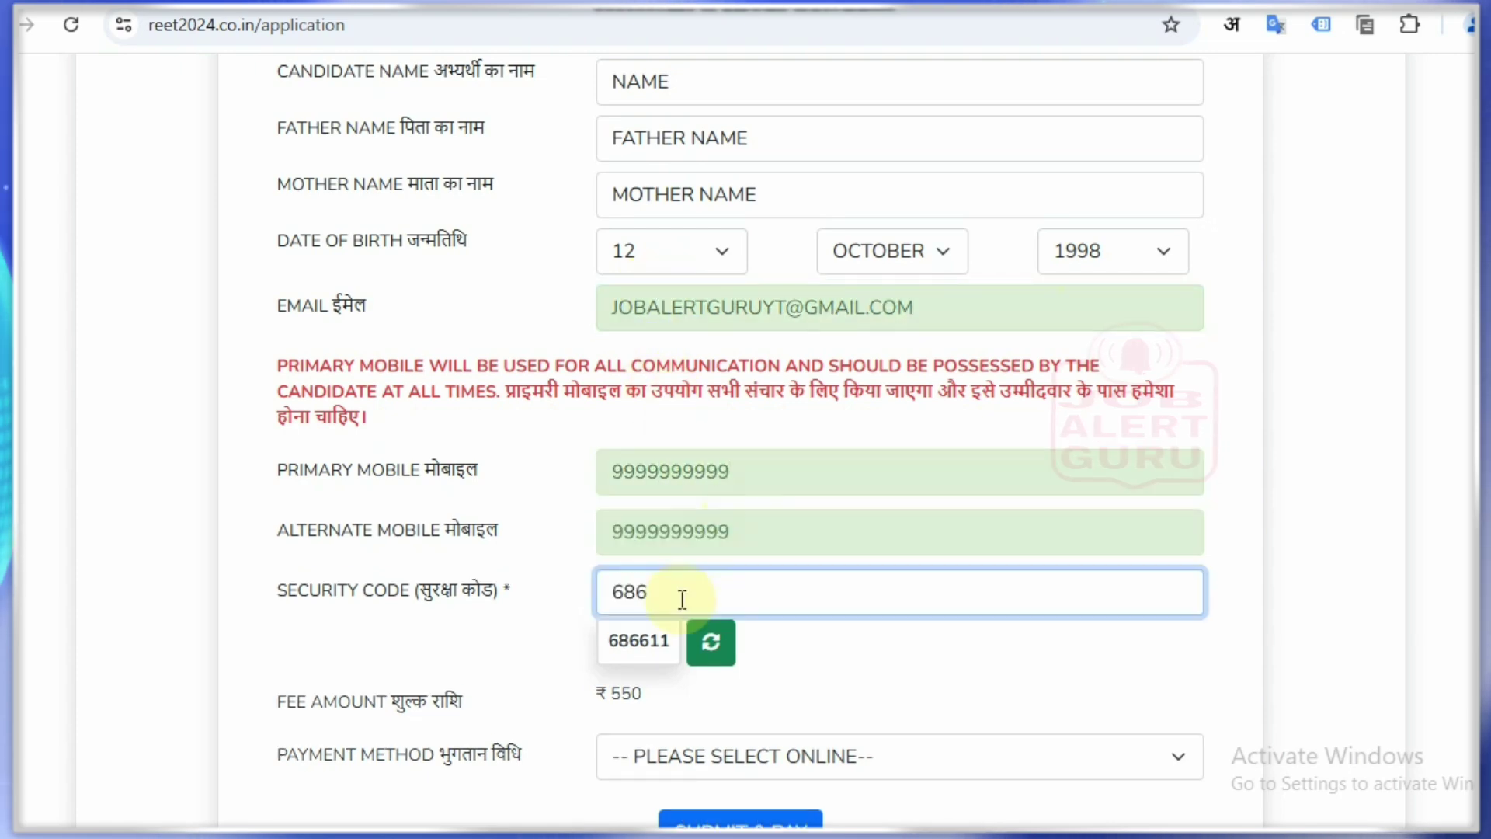
pyautogui.write('611')
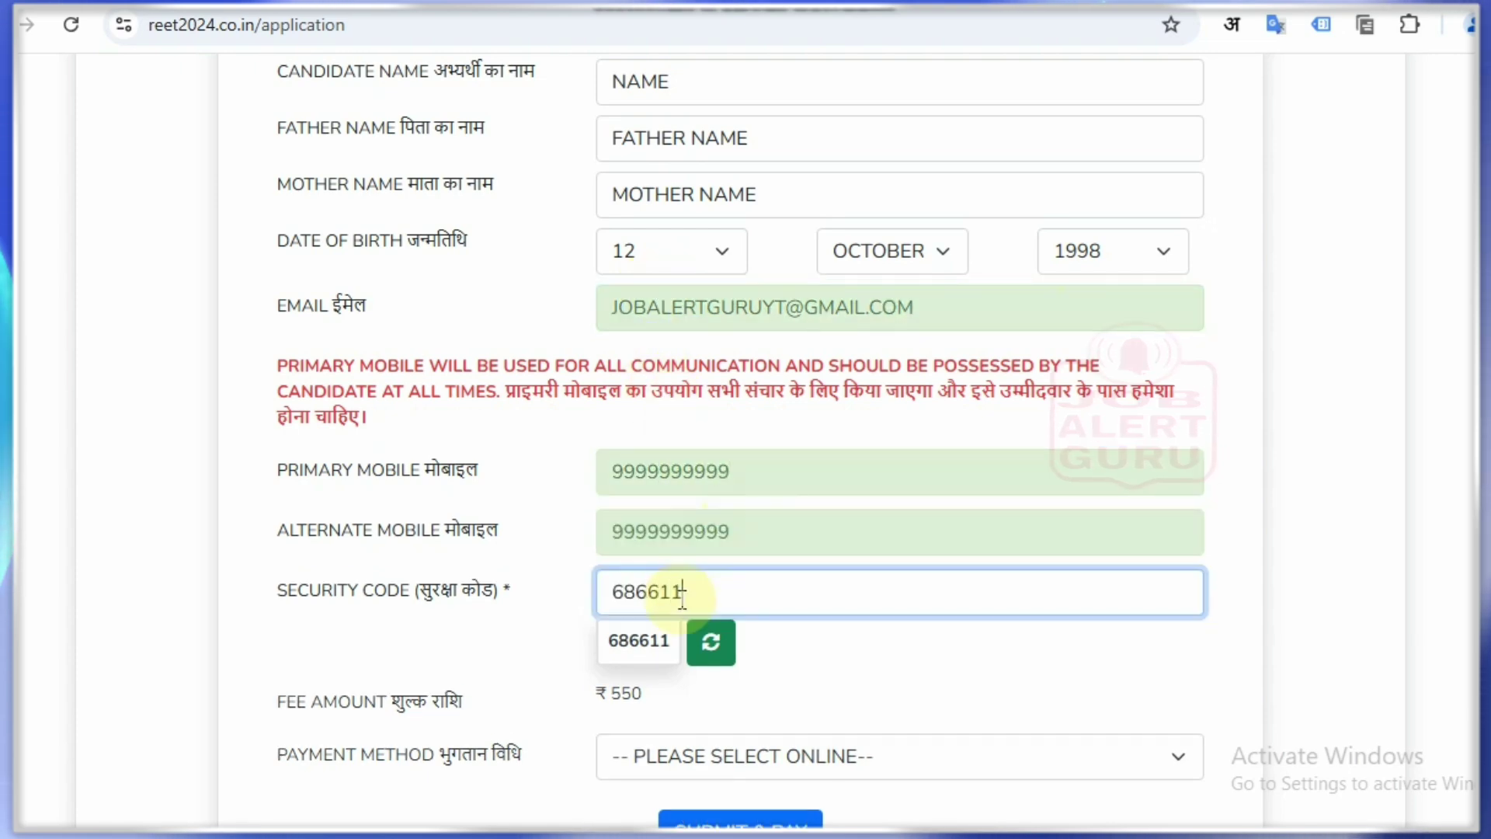
pyautogui.click(916, 640)
# Step: Set Payment Method to ONLINE with ICICI as the bank for the ₹ 550 fee
pyautogui.scroll(-1, 916, 640)
pyautogui.scroll(-1, 916, 640)
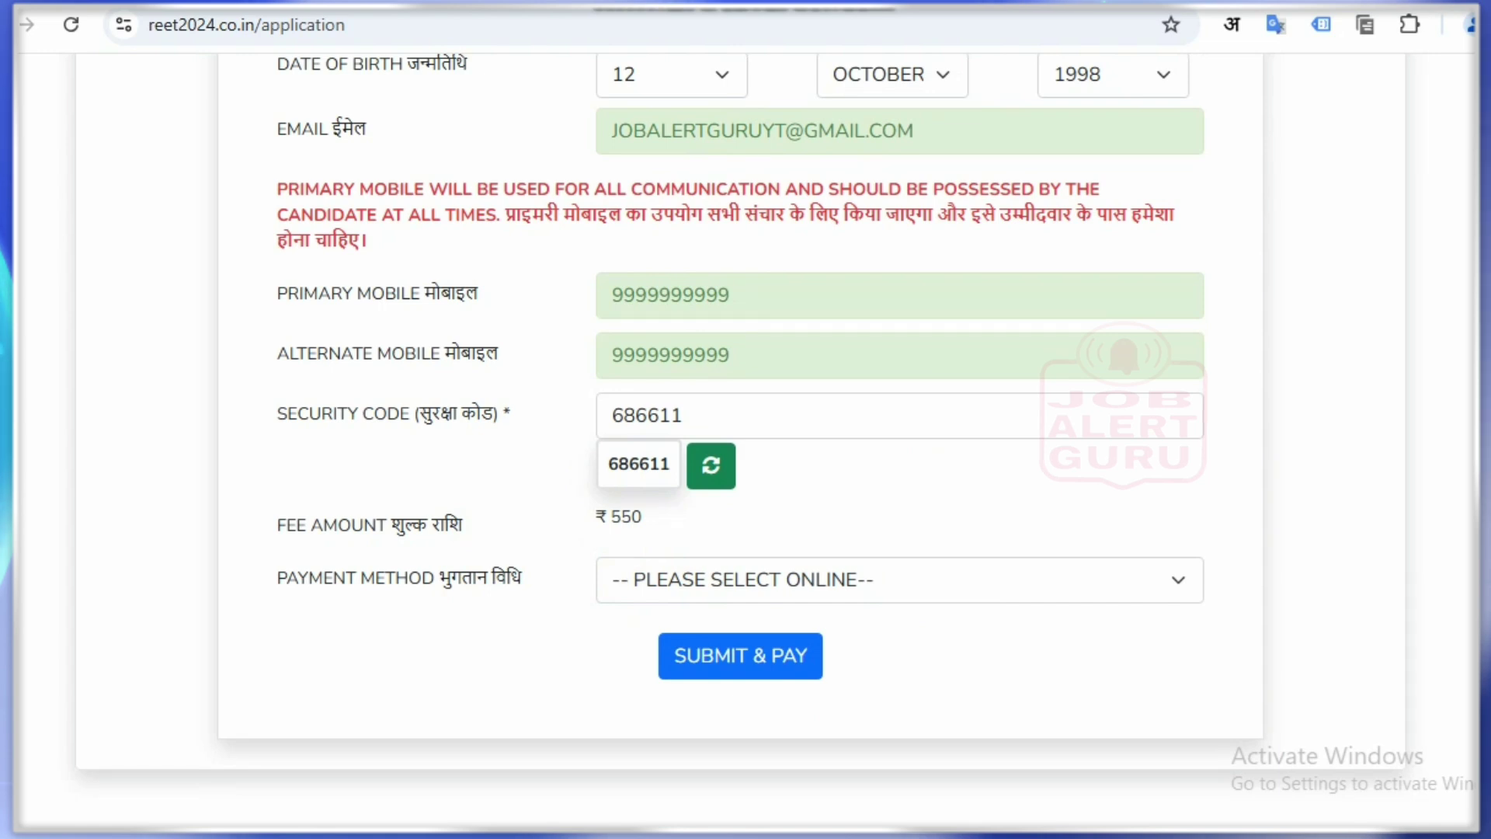
pyautogui.moveTo(651, 523); pyautogui.dragTo(684, 525)
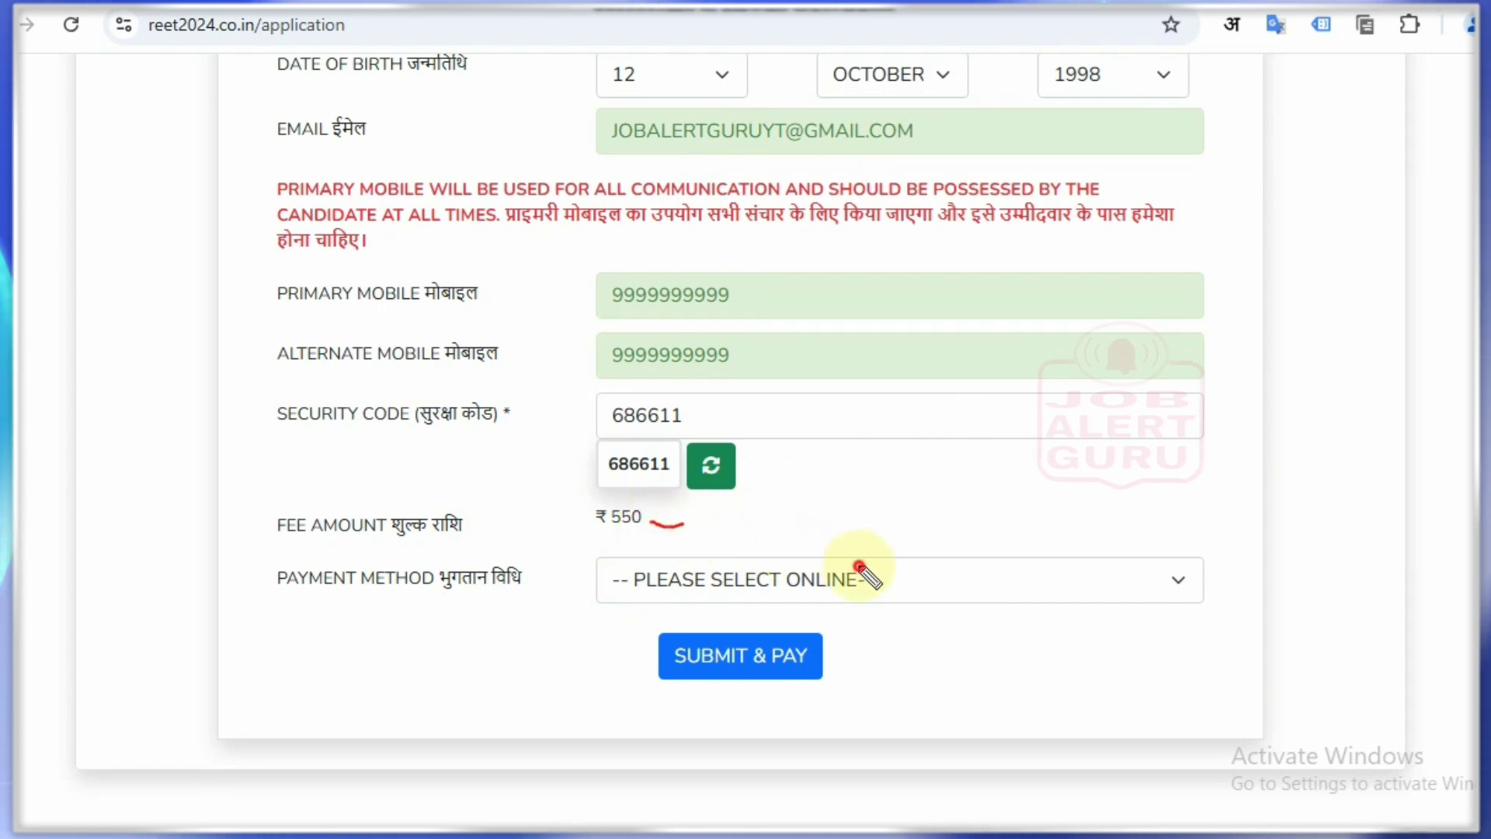
pyautogui.moveTo(858, 567); pyautogui.dragTo(916, 551)
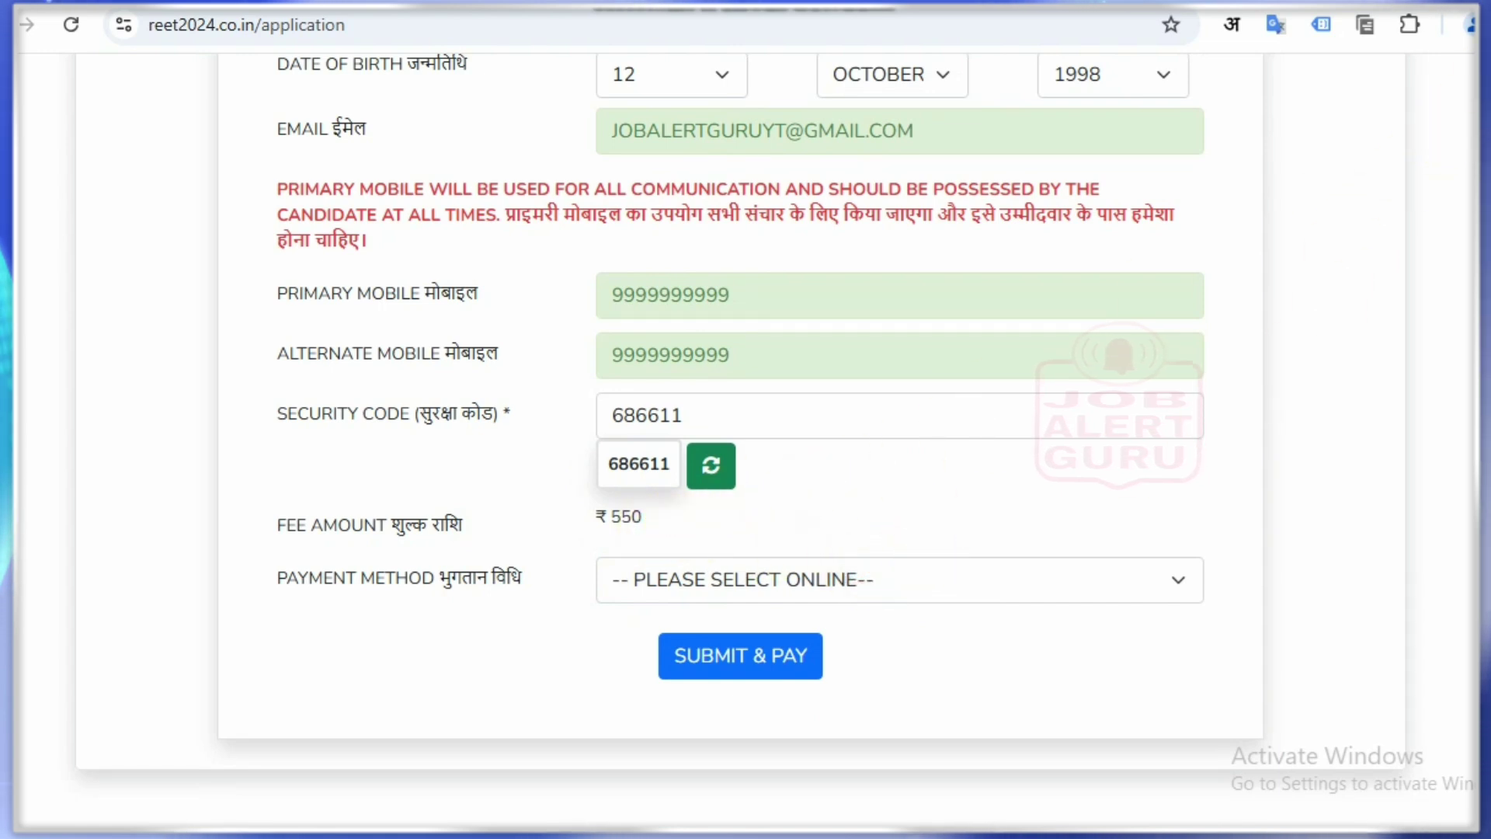
pyautogui.click(943, 583)
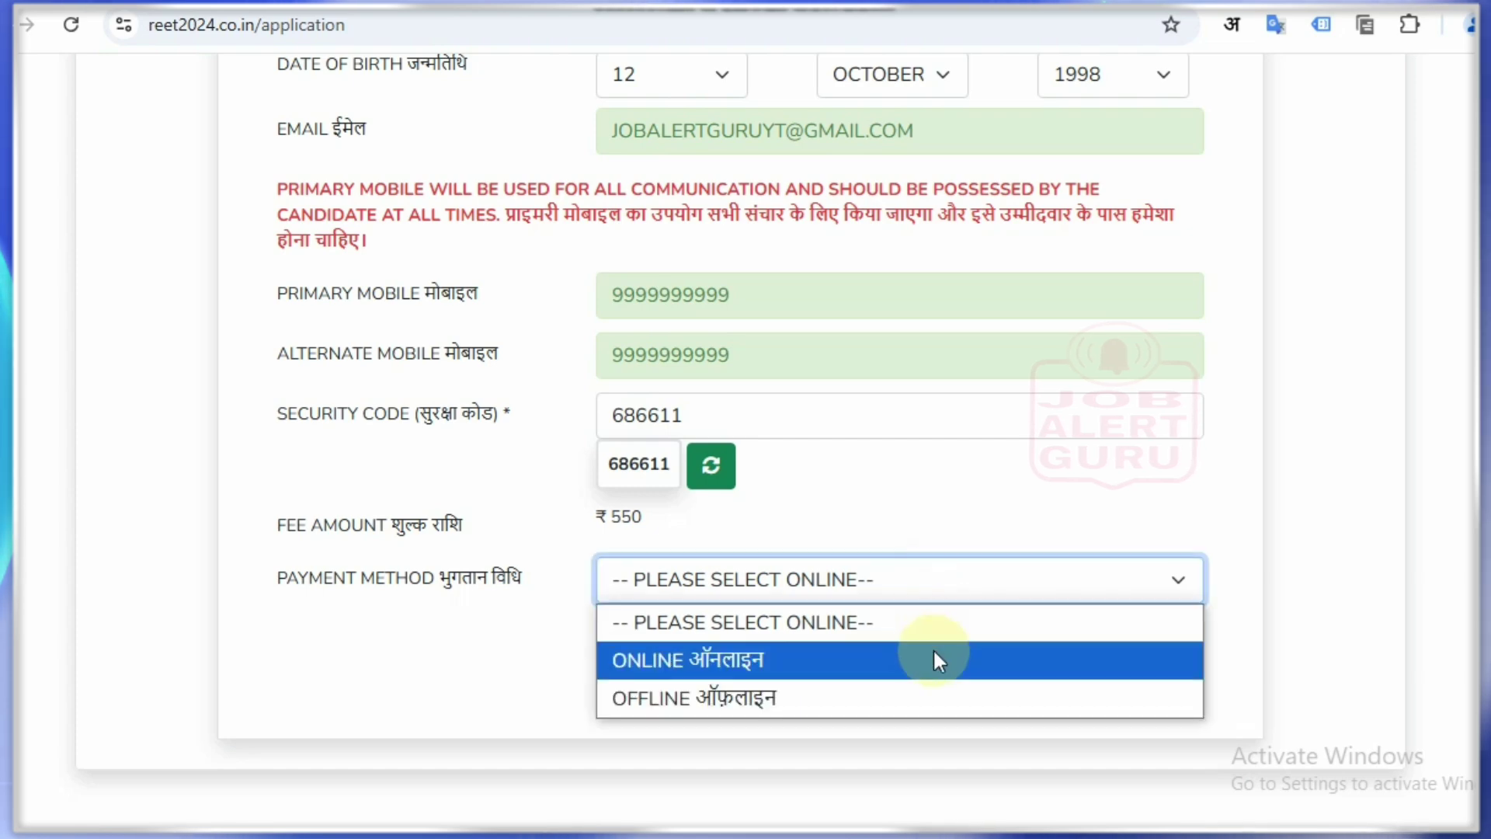
pyautogui.click(848, 673)
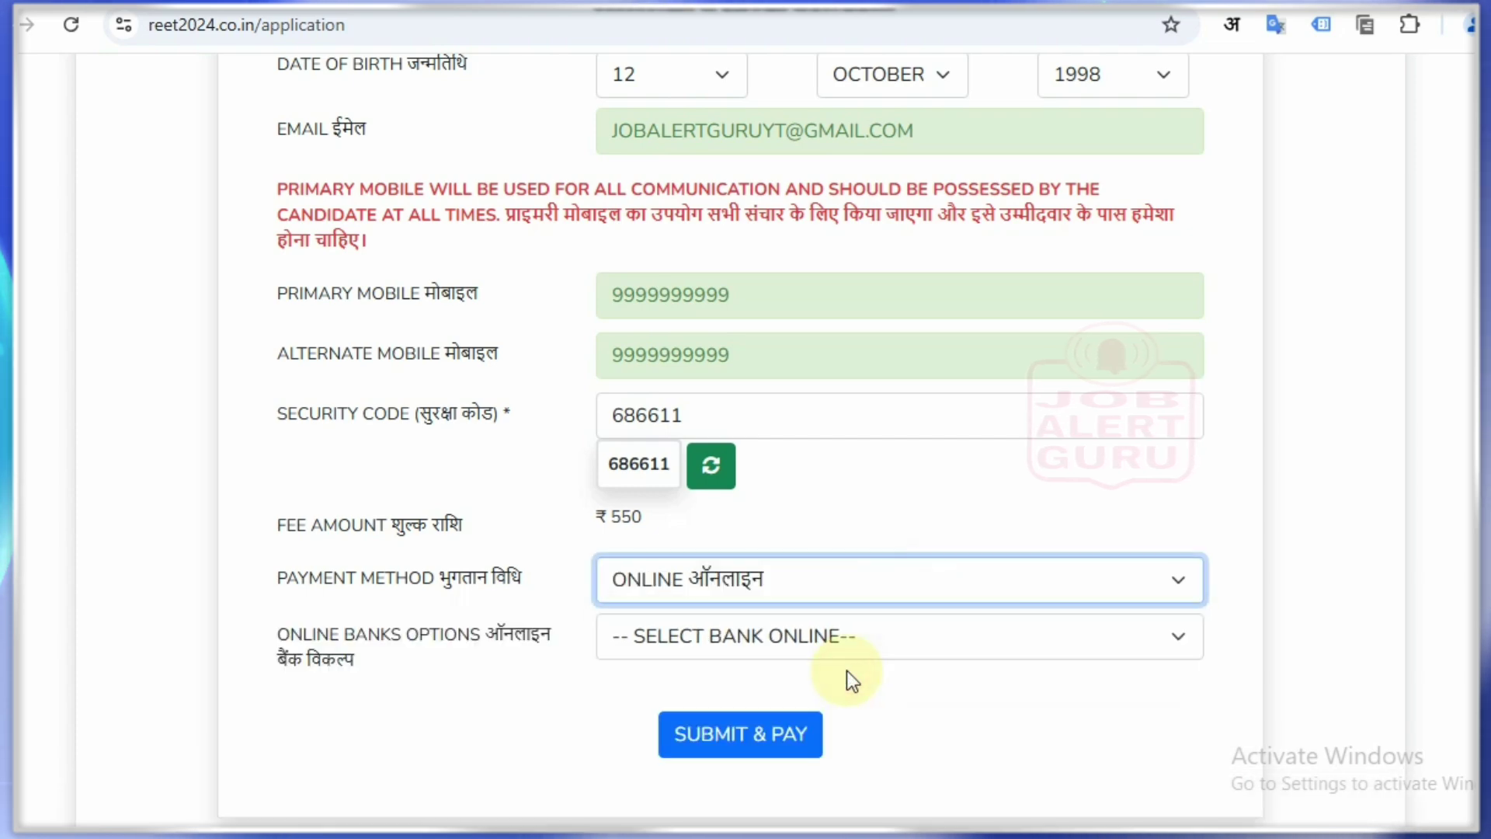
pyautogui.click(813, 644)
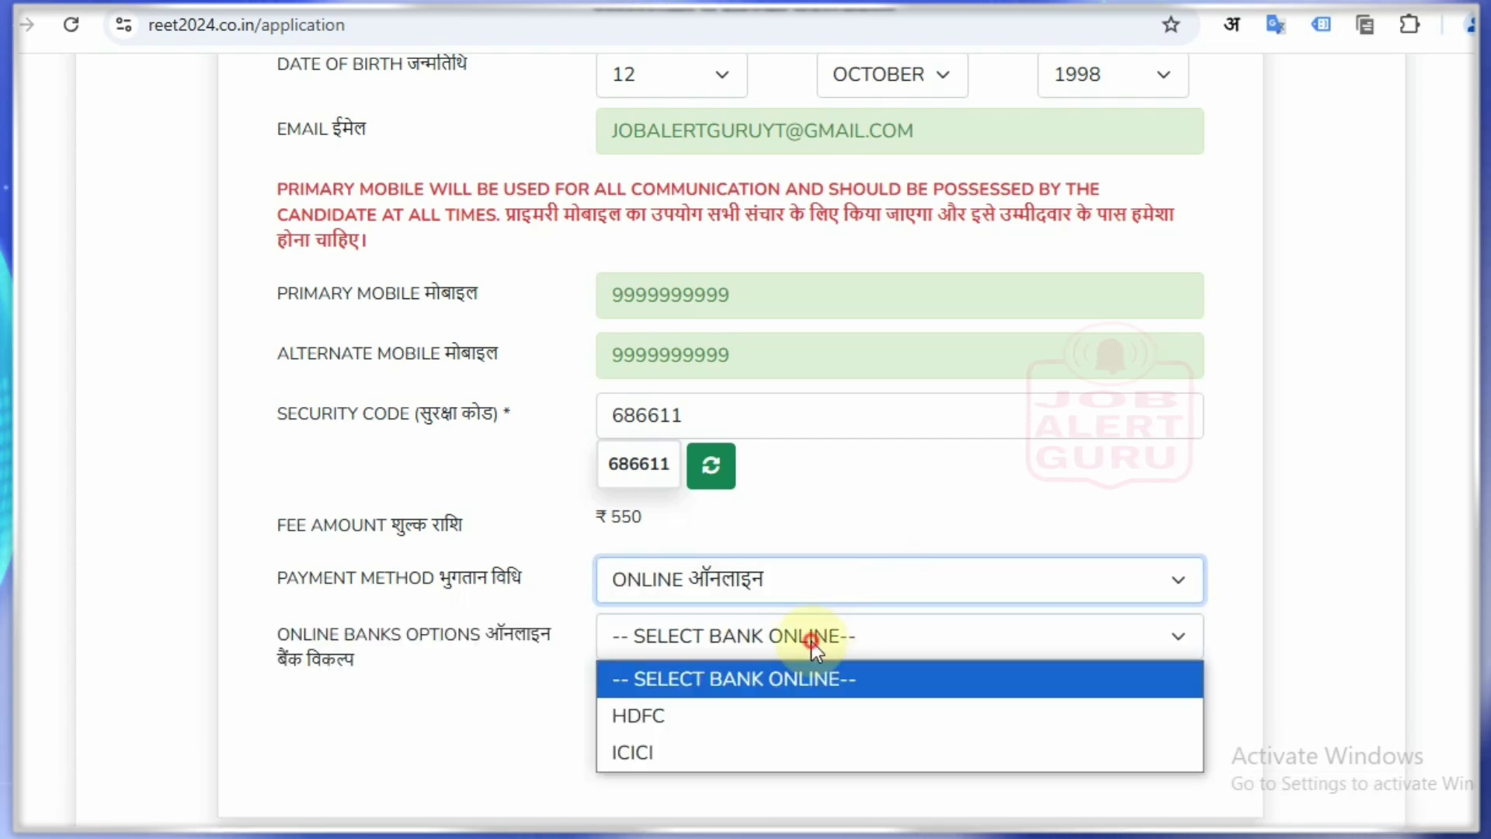
pyautogui.click(753, 718)
pyautogui.click(771, 635)
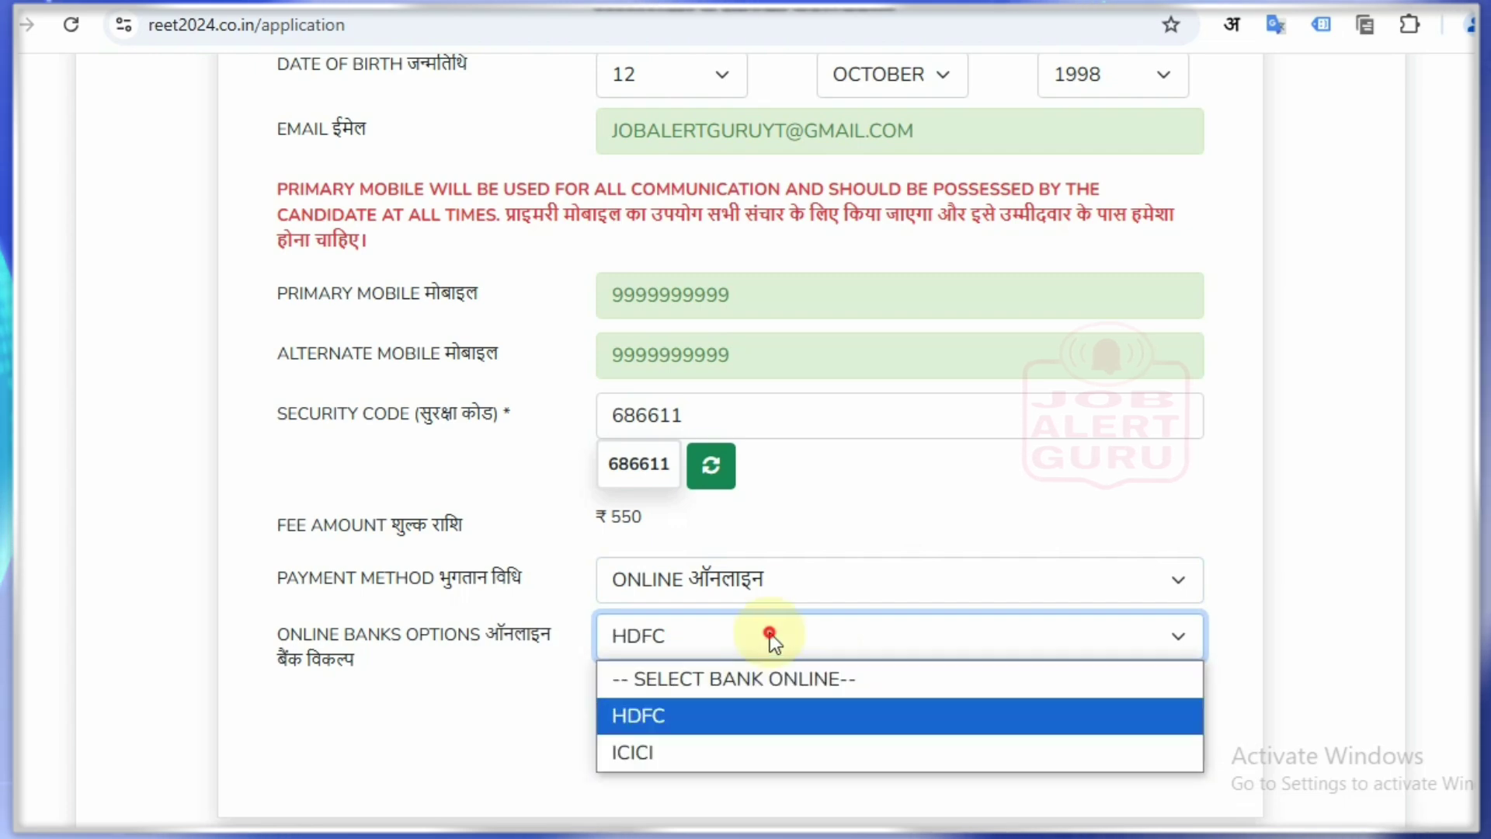
pyautogui.click(772, 749)
pyautogui.click(762, 591)
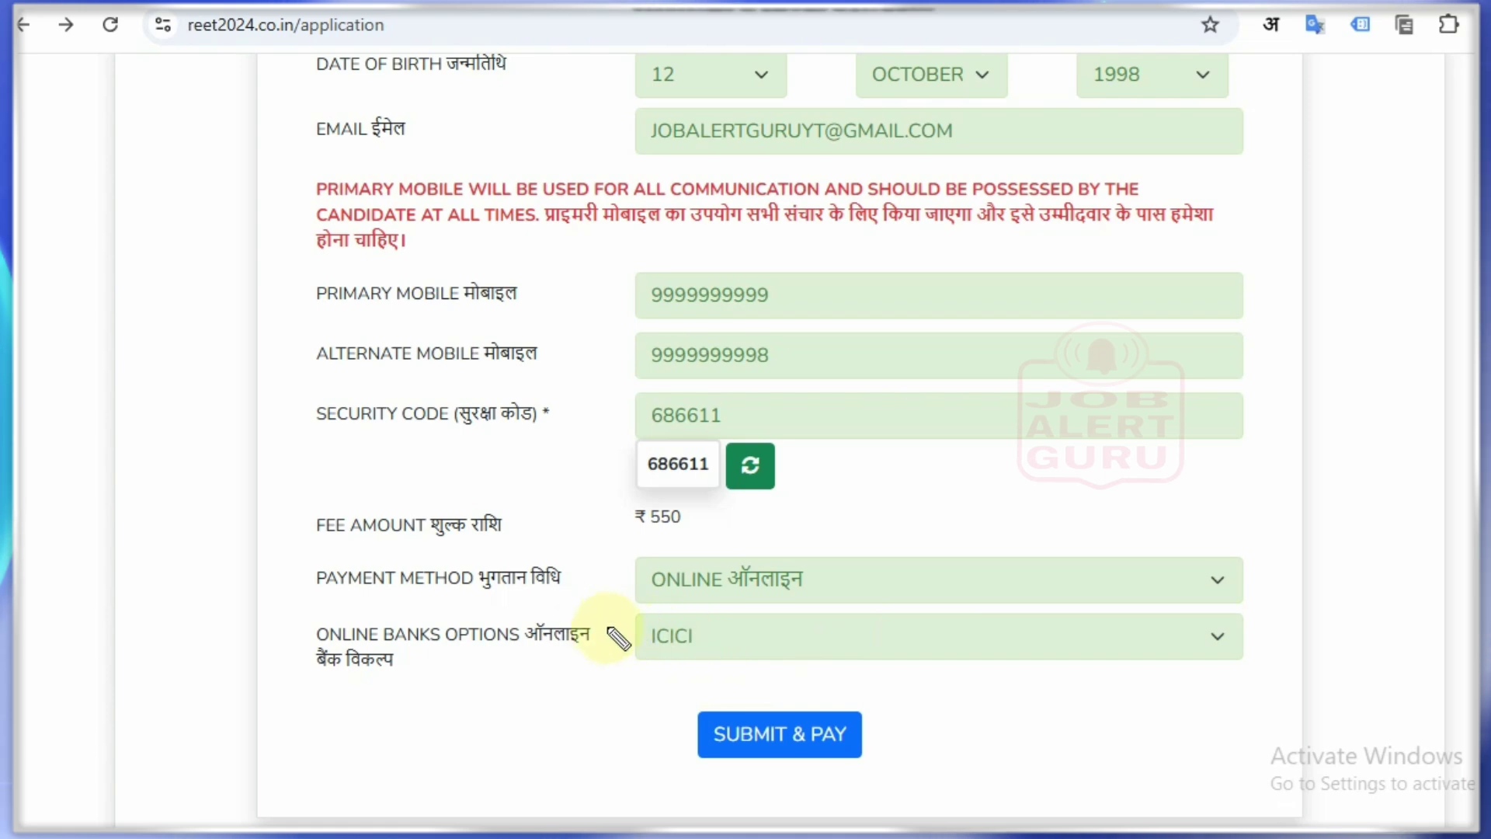
# Step: Submit the form with SUBMIT & PAY to generate the fee challan
pyautogui.moveTo(639, 626); pyautogui.dragTo(638, 624)
pyautogui.press('Escape')
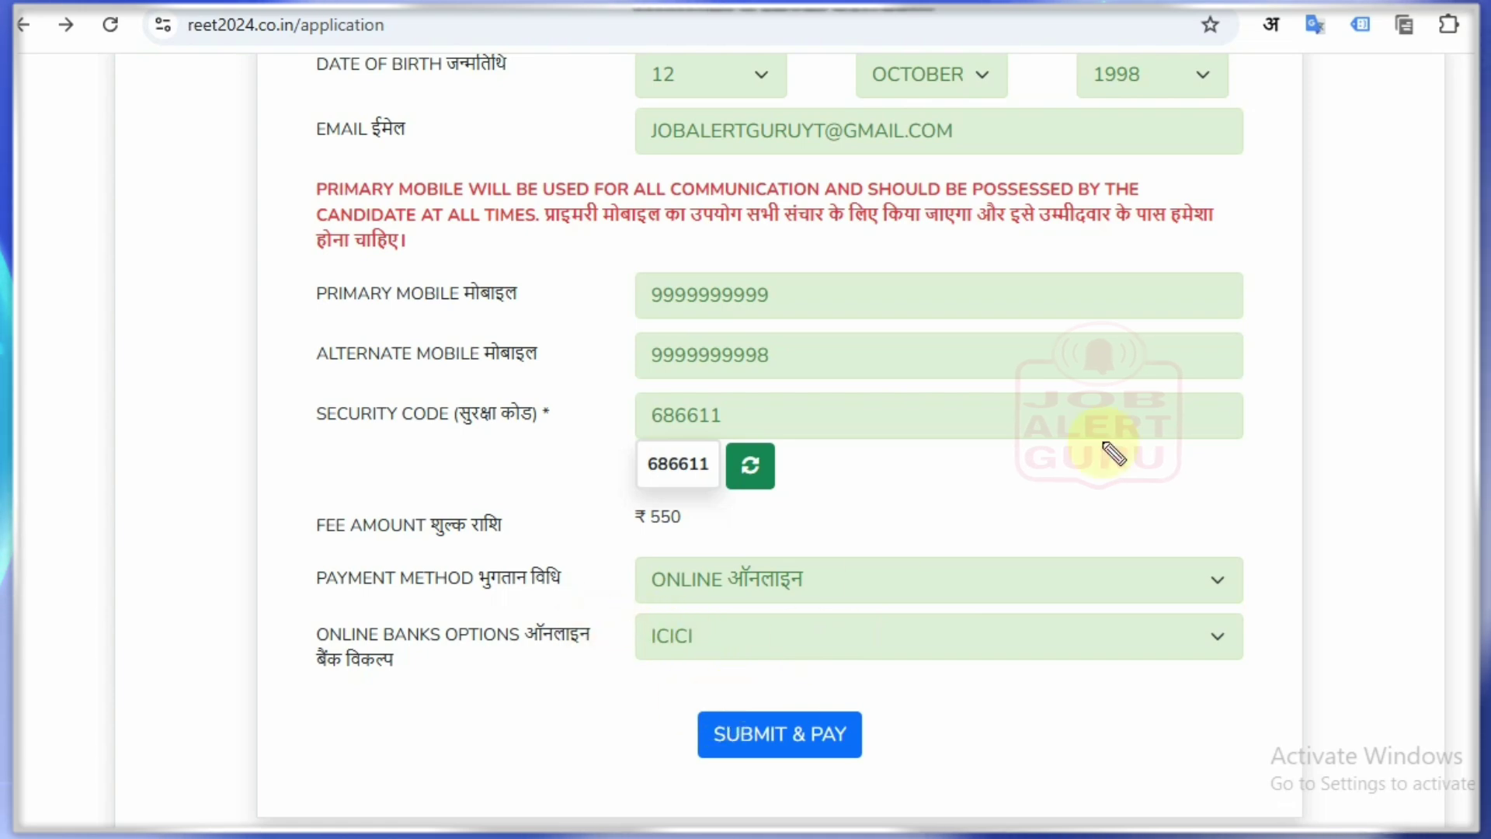
pyautogui.click(775, 730)
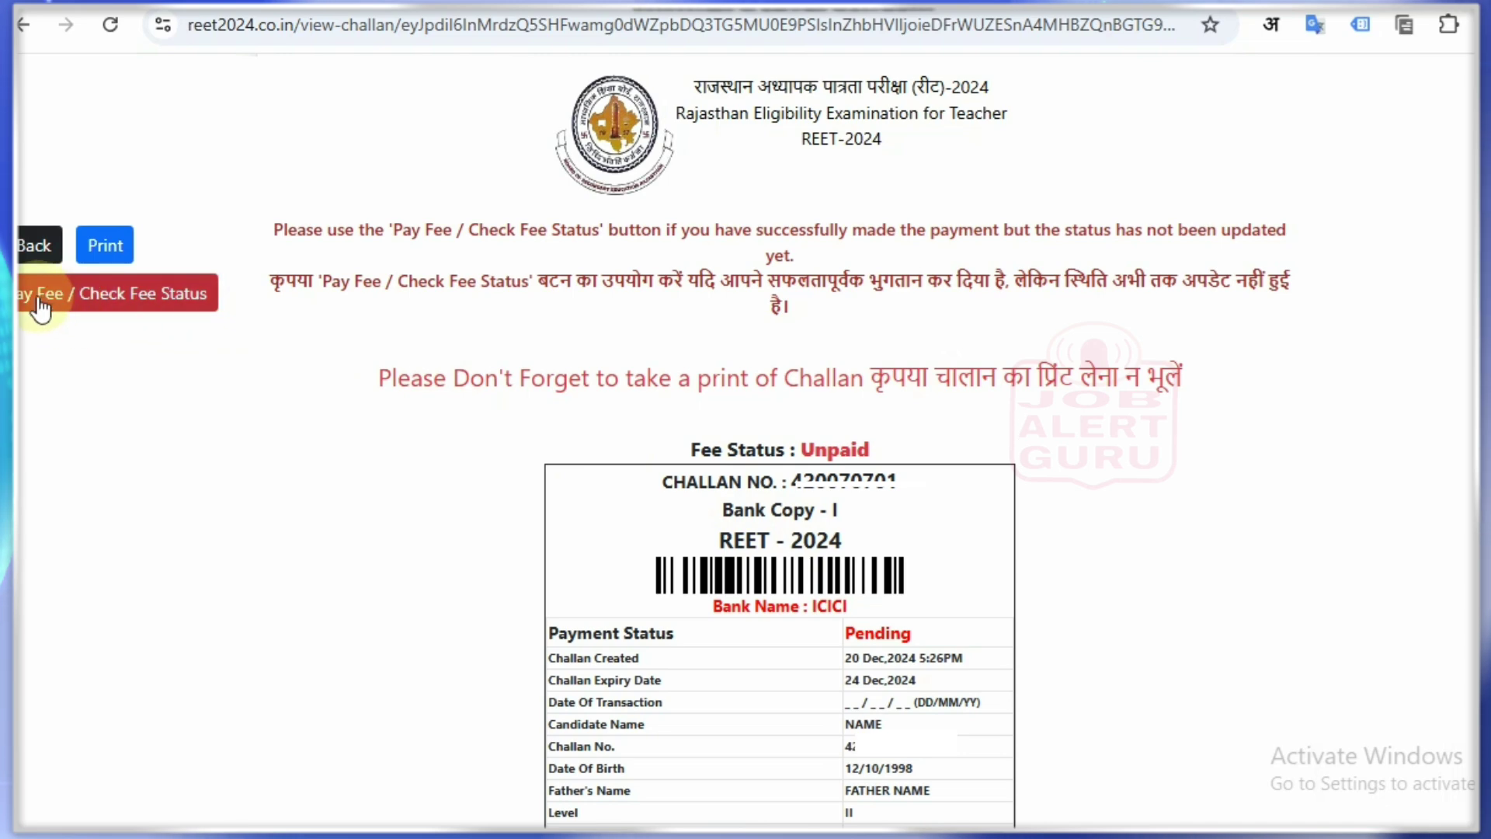
# Step: Choose Pay Fee on the challan and confirm going to the ICICI payment gateway
pyautogui.click(198, 297)
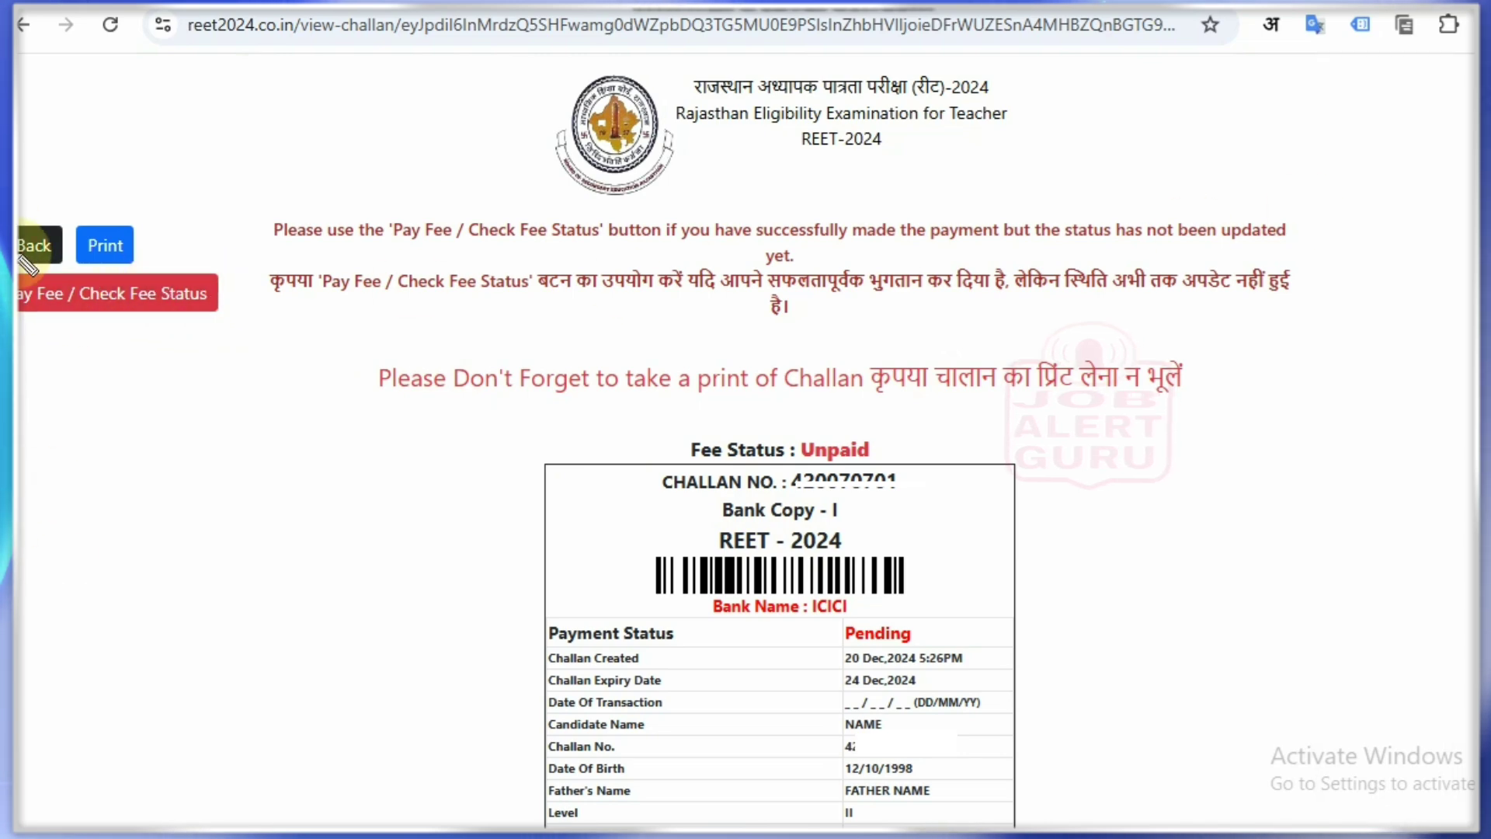
pyautogui.moveTo(229, 296); pyautogui.dragTo(272, 278)
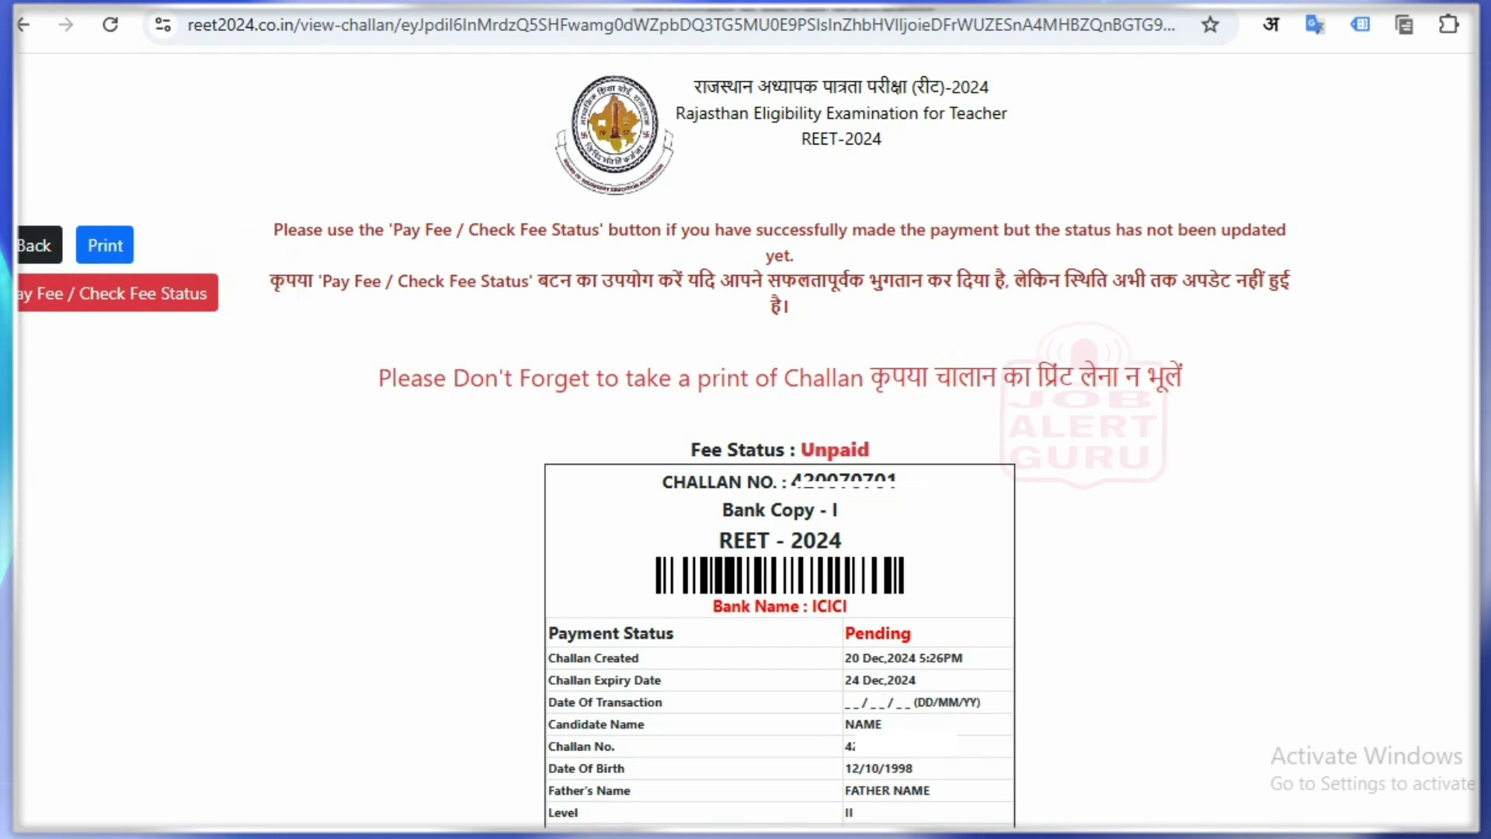
pyautogui.click(151, 295)
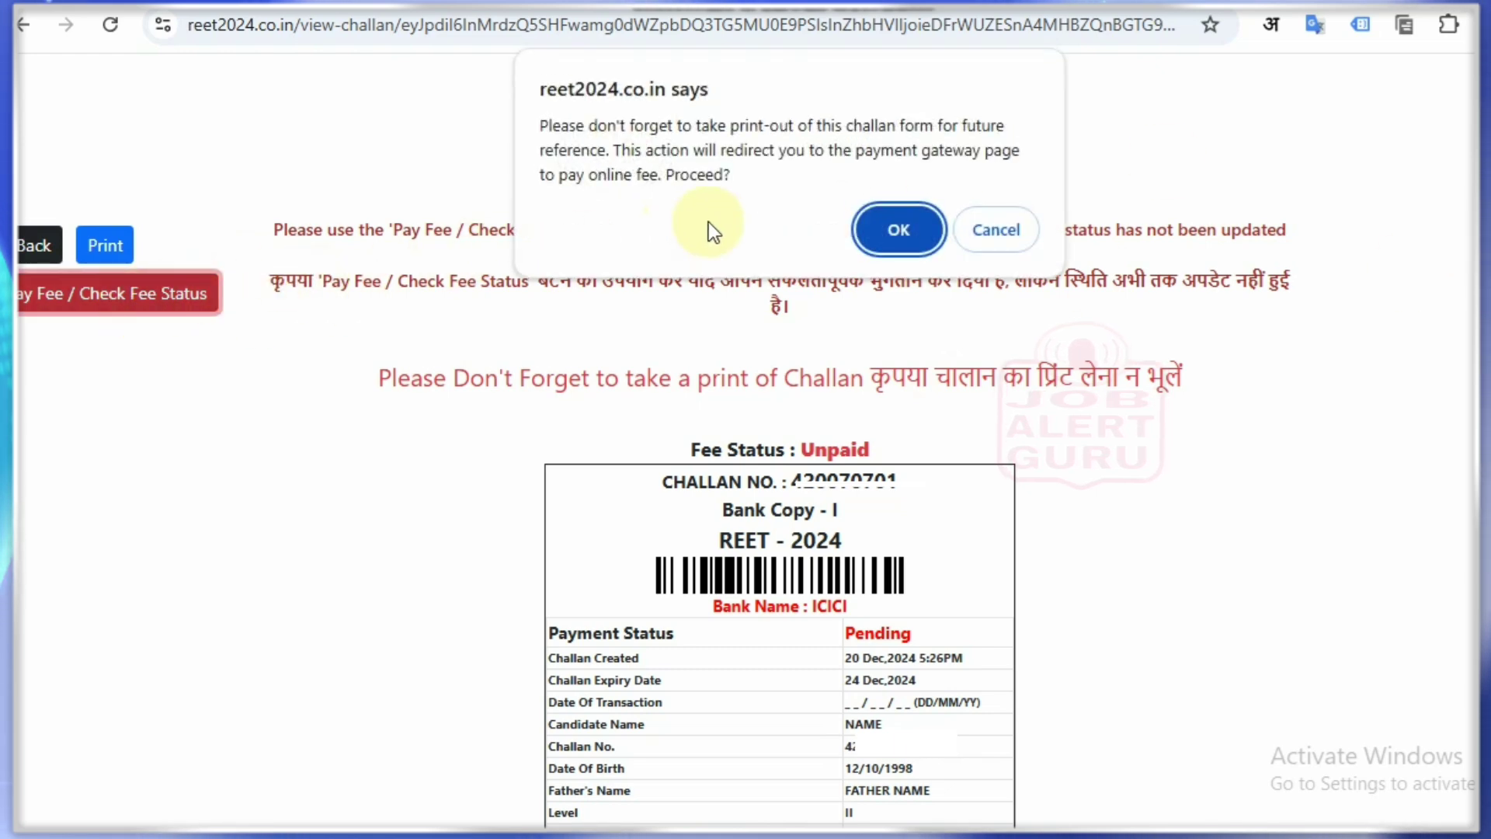
pyautogui.click(894, 231)
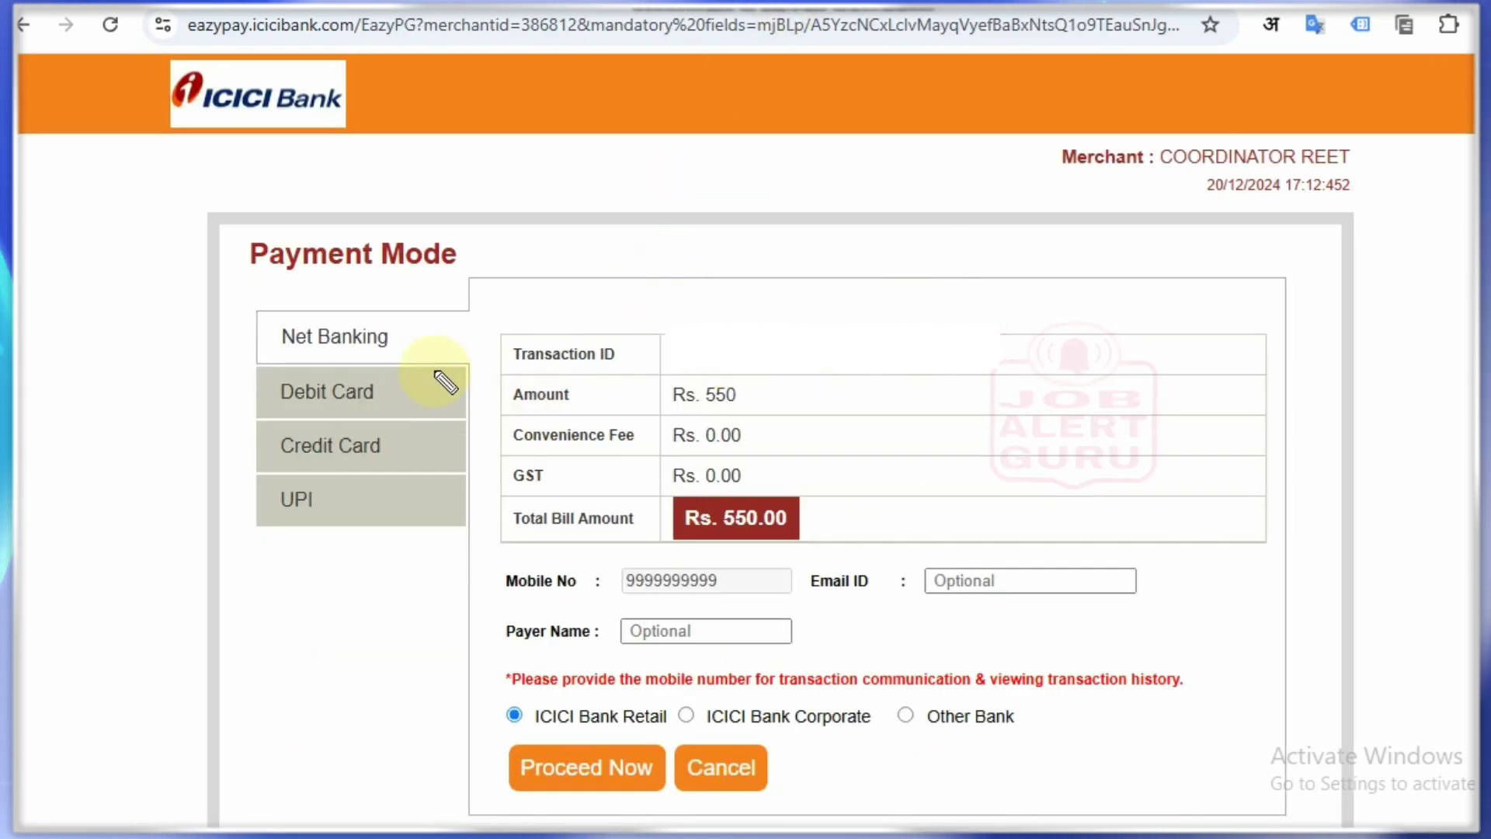
# Step: Browse the Debit Card, Credit Card and UPI payment modes on EazyPay
pyautogui.moveTo(243, 118); pyautogui.dragTo(318, 128)
pyautogui.moveTo(449, 264); pyautogui.dragTo(491, 254)
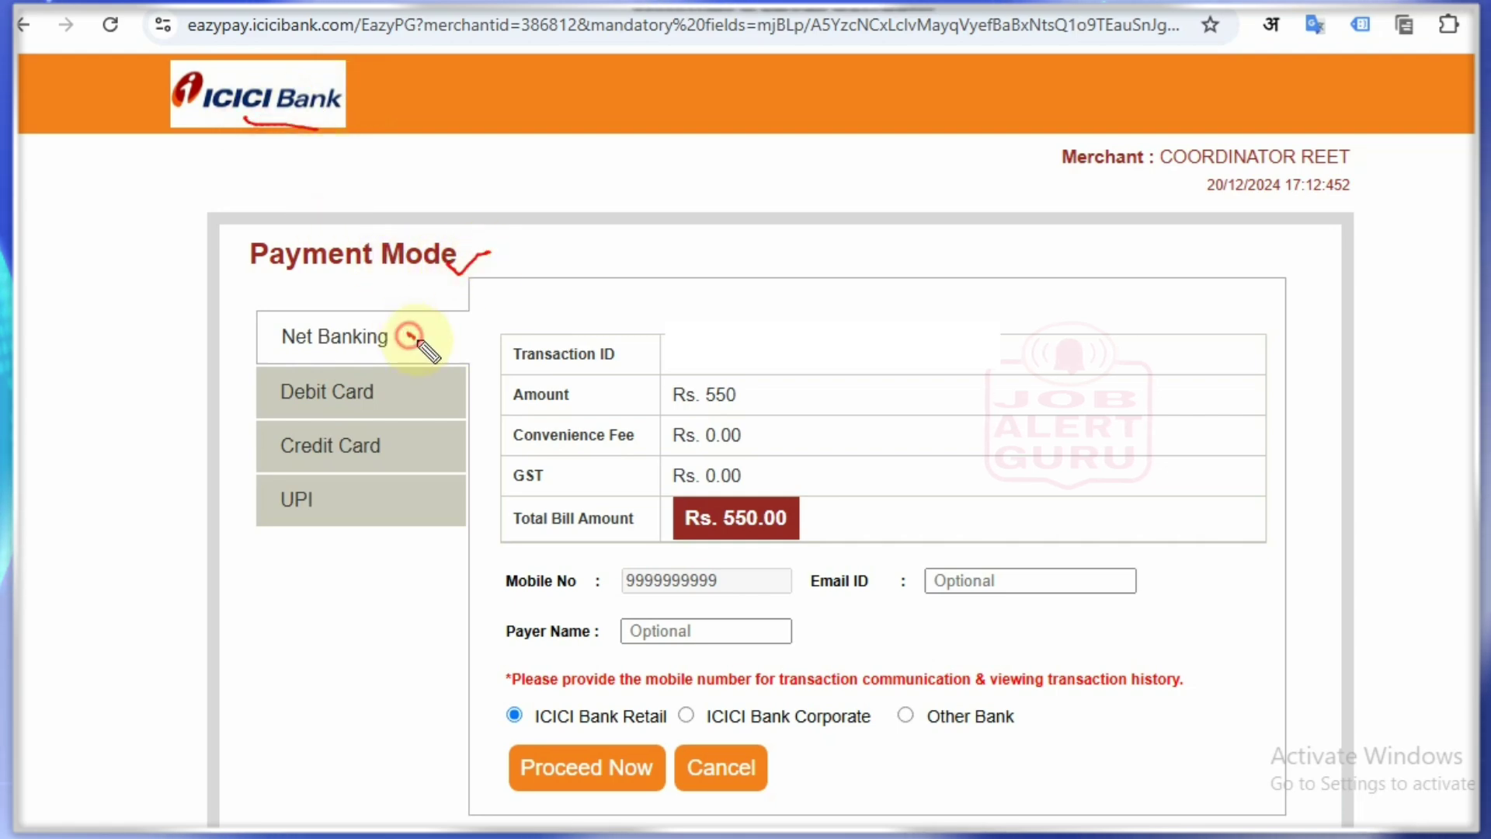
pyautogui.moveTo(407, 335); pyautogui.dragTo(449, 328)
pyautogui.moveTo(409, 396); pyautogui.dragTo(483, 370)
pyautogui.moveTo(399, 446); pyautogui.dragTo(464, 426)
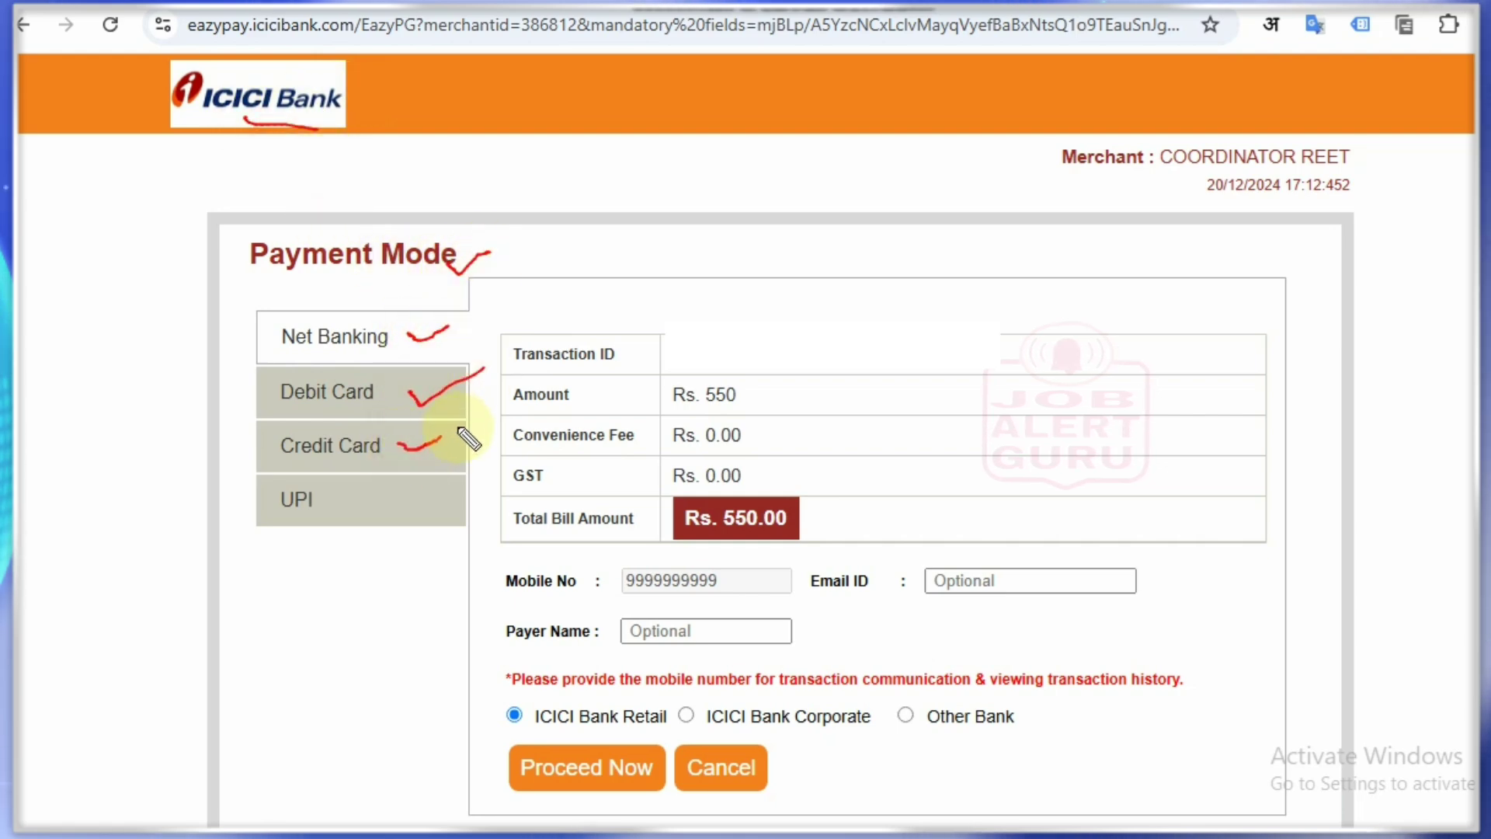
pyautogui.moveTo(345, 500); pyautogui.dragTo(490, 464)
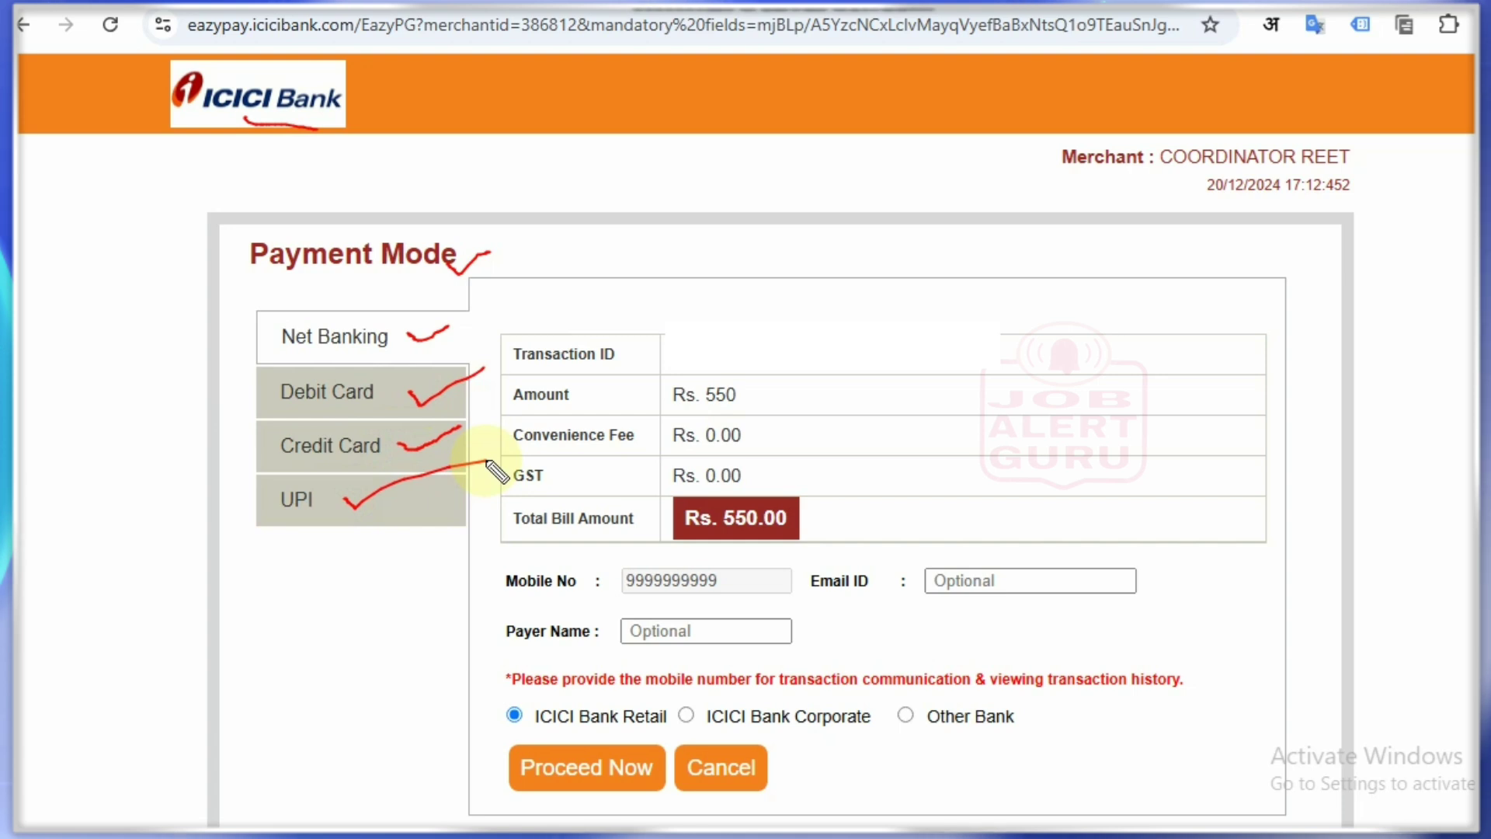
pyautogui.hotkey('ctrl', 'z')
pyautogui.hotkey('ctrl', 'z')
pyautogui.hotkey('ctrl', 'z')
pyautogui.hotkey('ctrl', 'z')
pyautogui.hotkey('ctrl', 'z')
pyautogui.hotkey('ctrl', 'z')
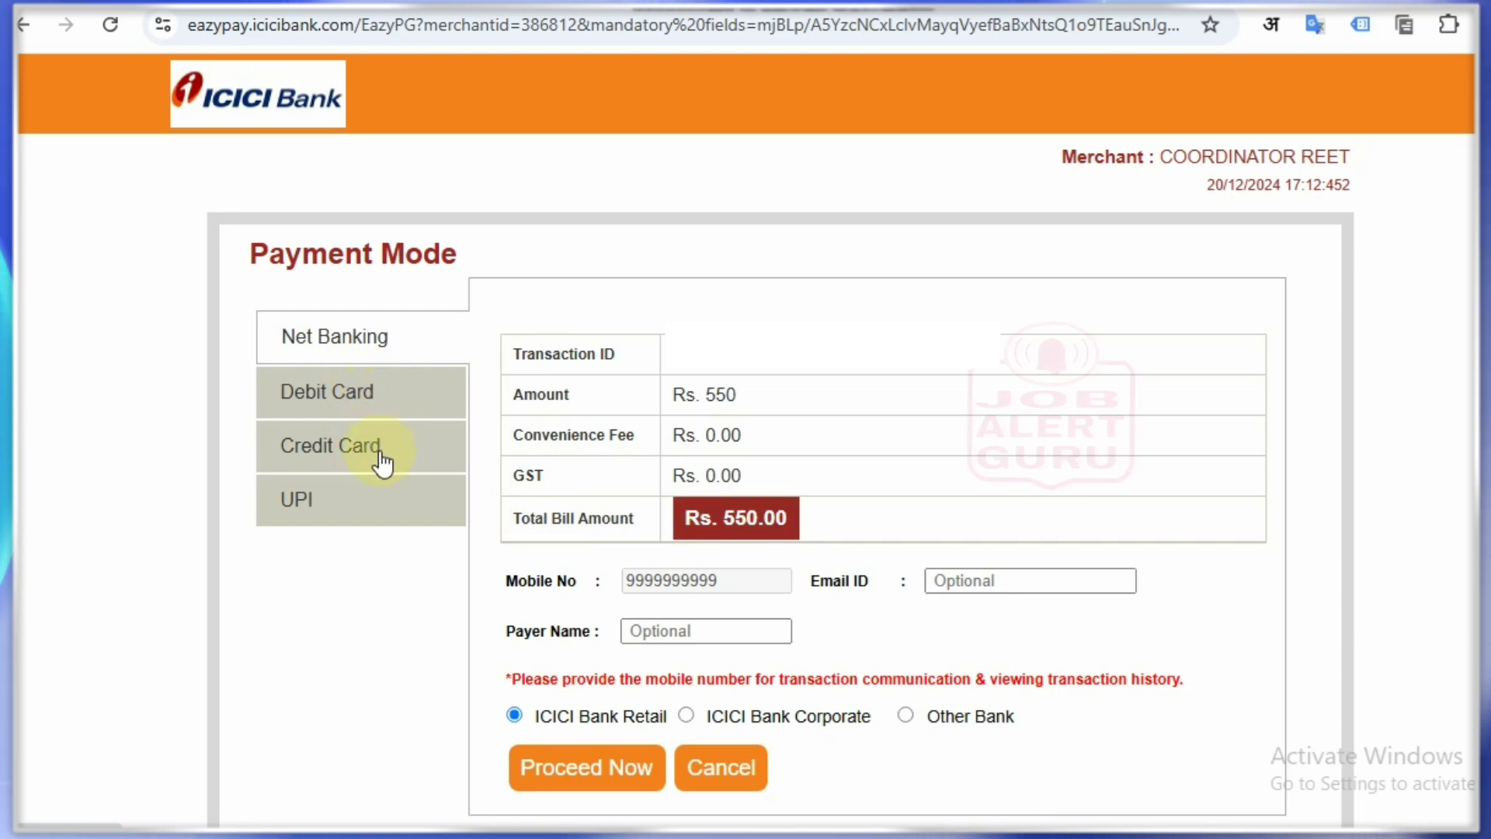
pyautogui.click(356, 392)
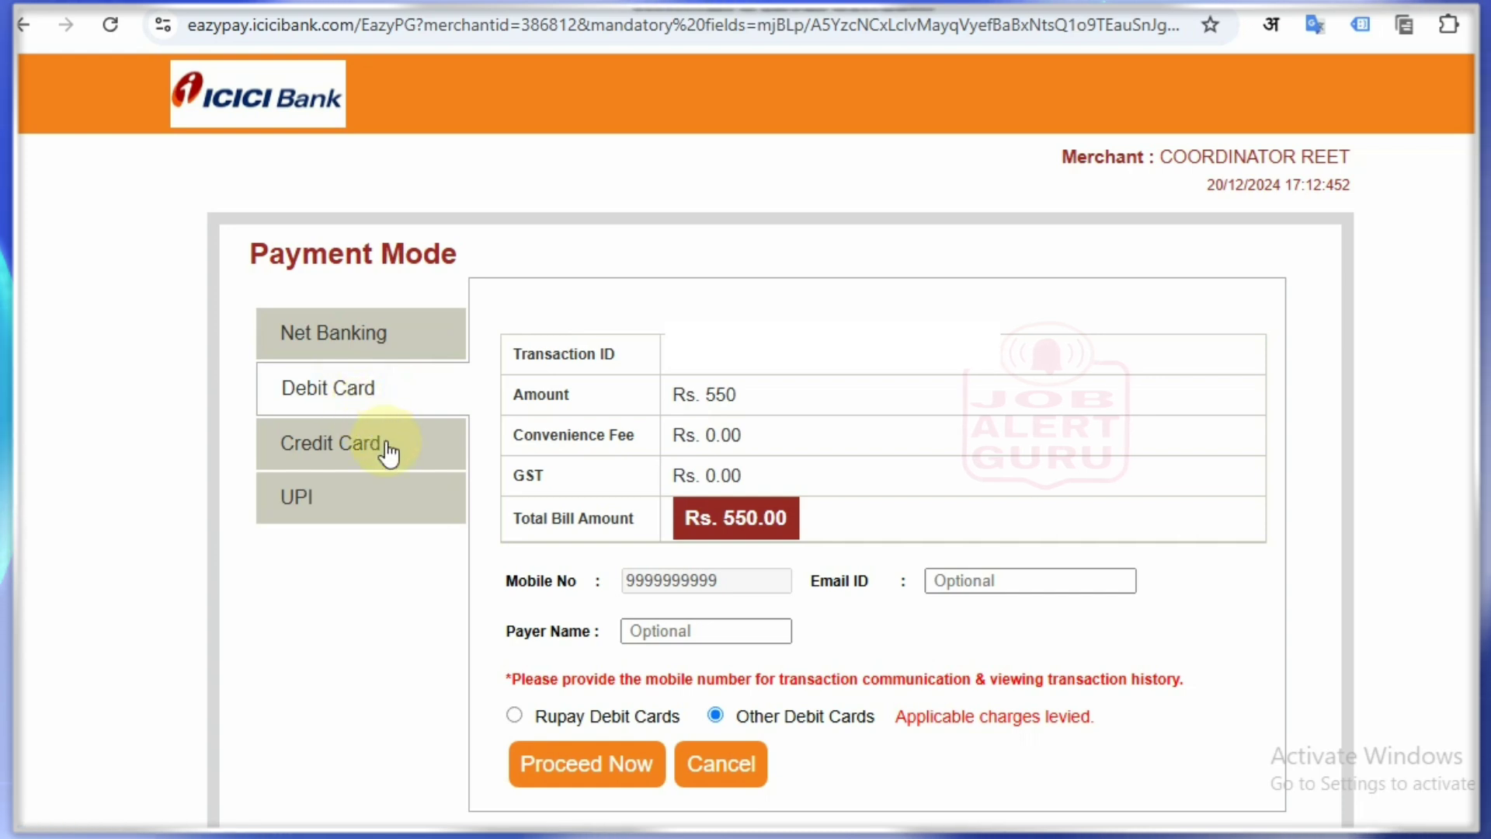
pyautogui.click(339, 448)
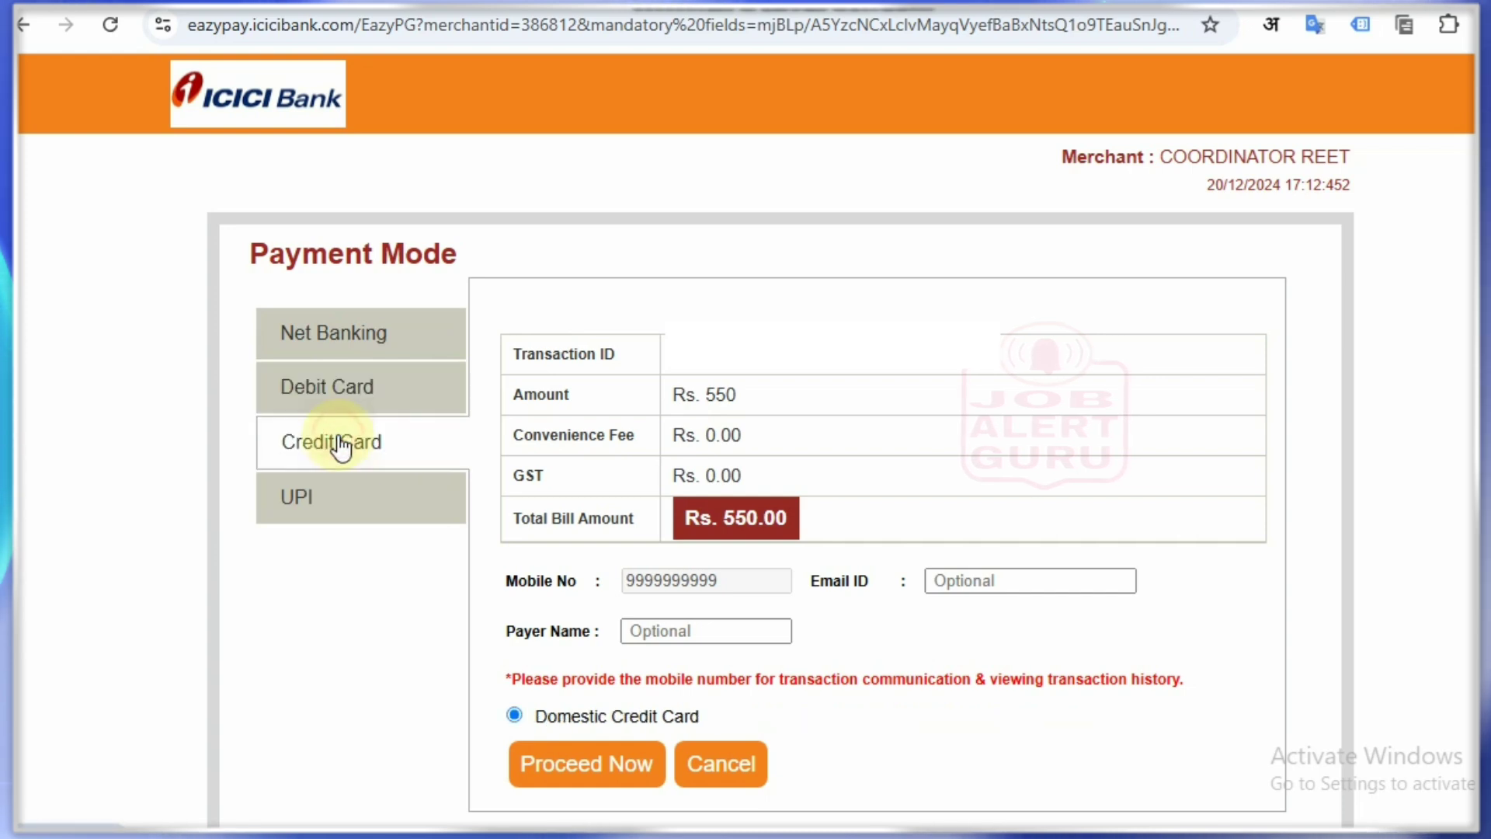
pyautogui.click(346, 494)
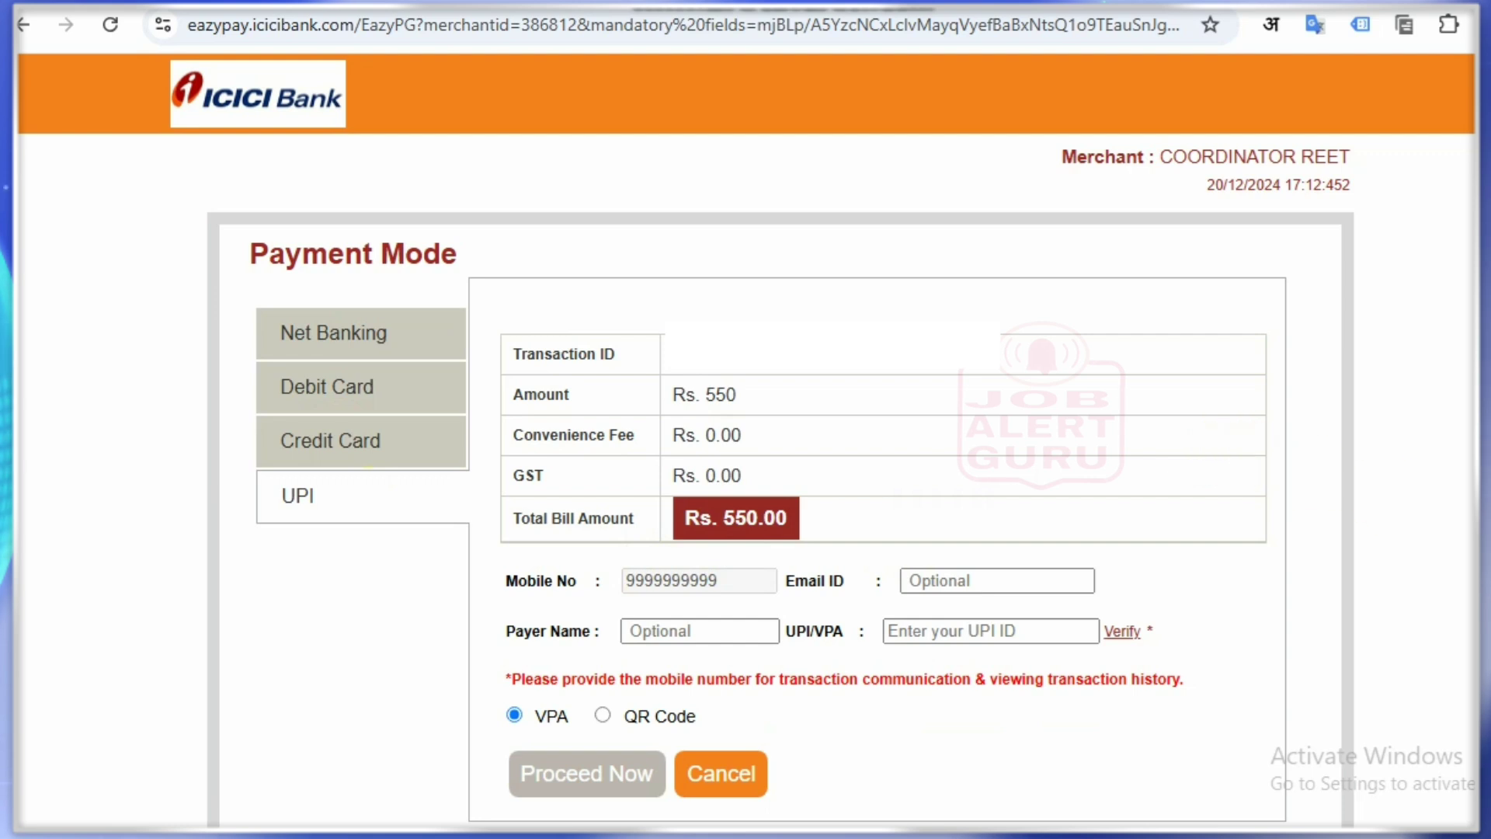
# Step: Choose the UPI QR Code option for the Rs. 550.00 payment
pyautogui.scroll(-1, 746, 435)
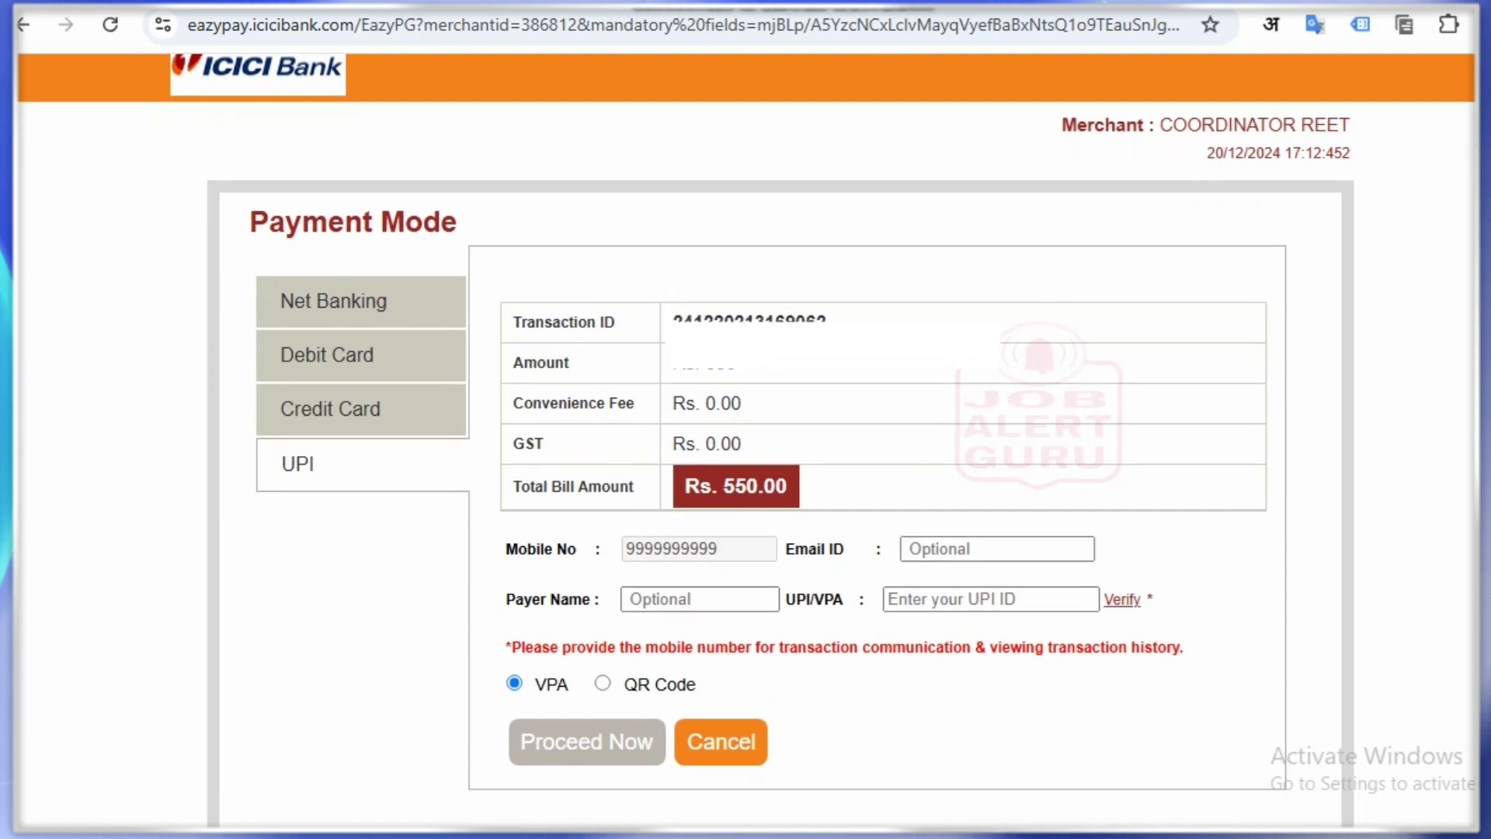
pyautogui.moveTo(561, 550); pyautogui.dragTo(611, 557)
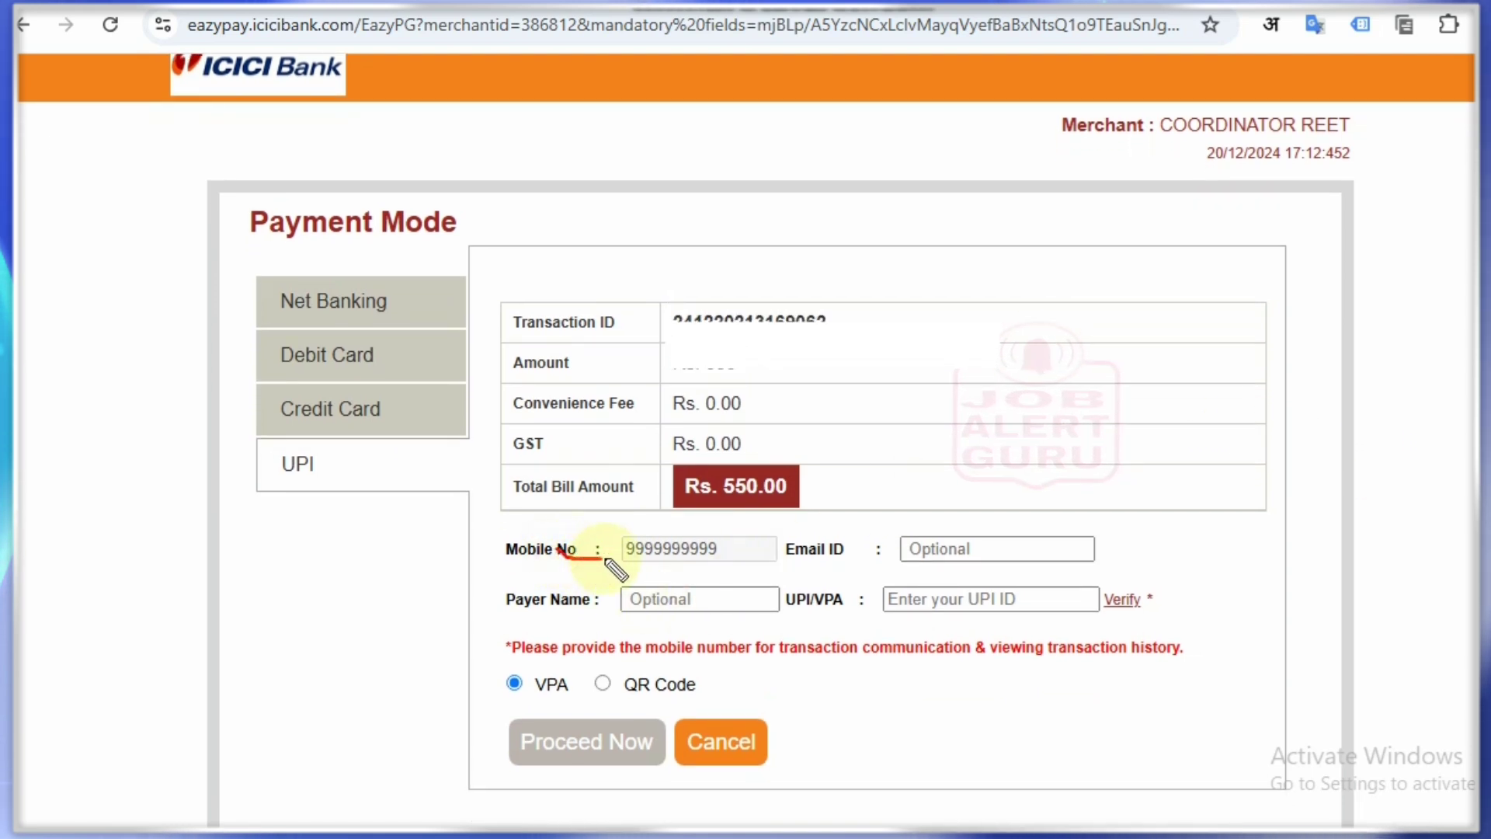
pyautogui.moveTo(863, 550); pyautogui.dragTo(905, 530)
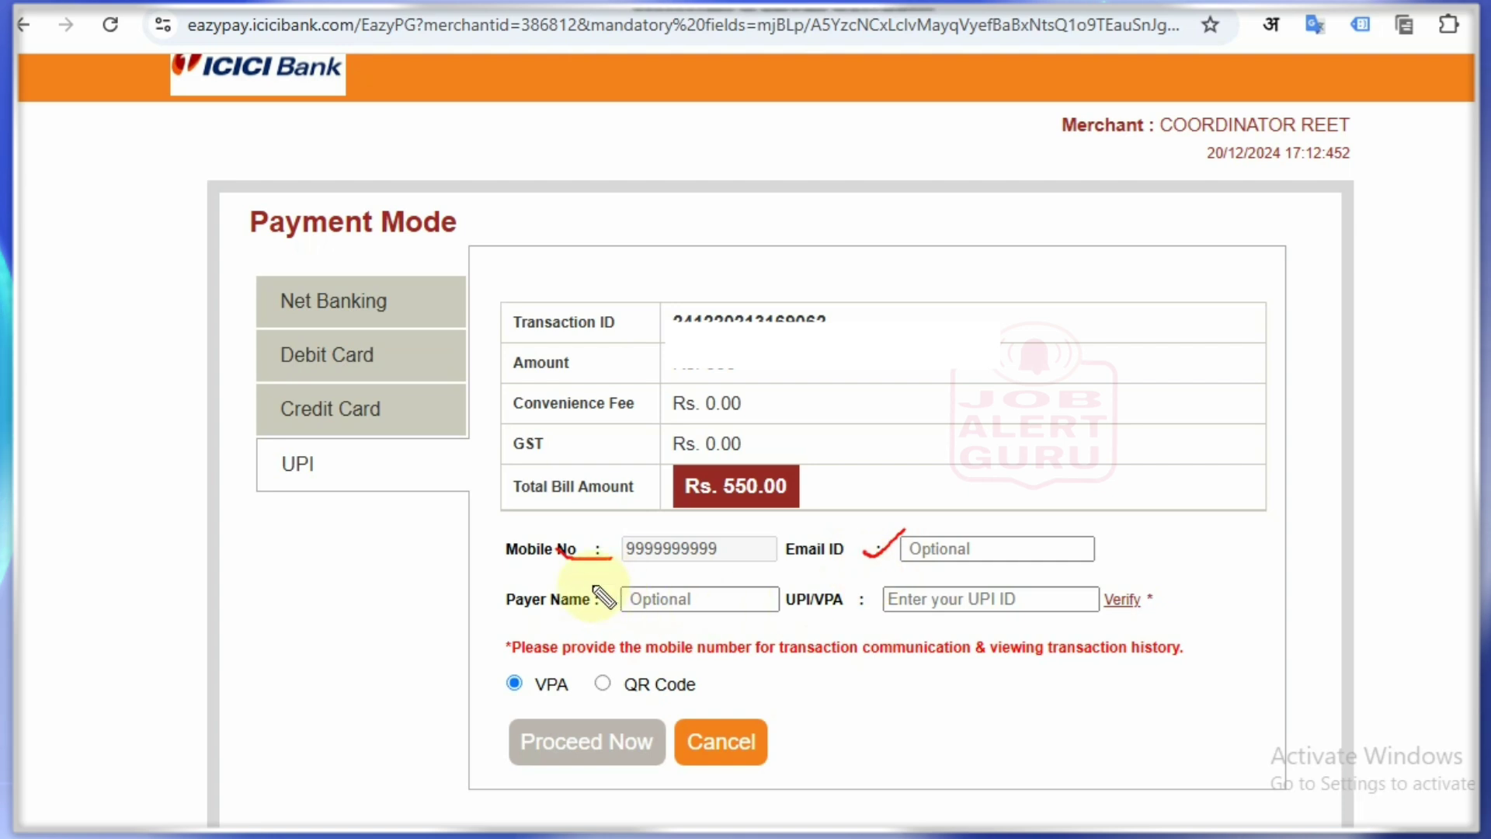
pyautogui.moveTo(593, 586); pyautogui.dragTo(633, 582)
pyautogui.moveTo(836, 605); pyautogui.dragTo(865, 594)
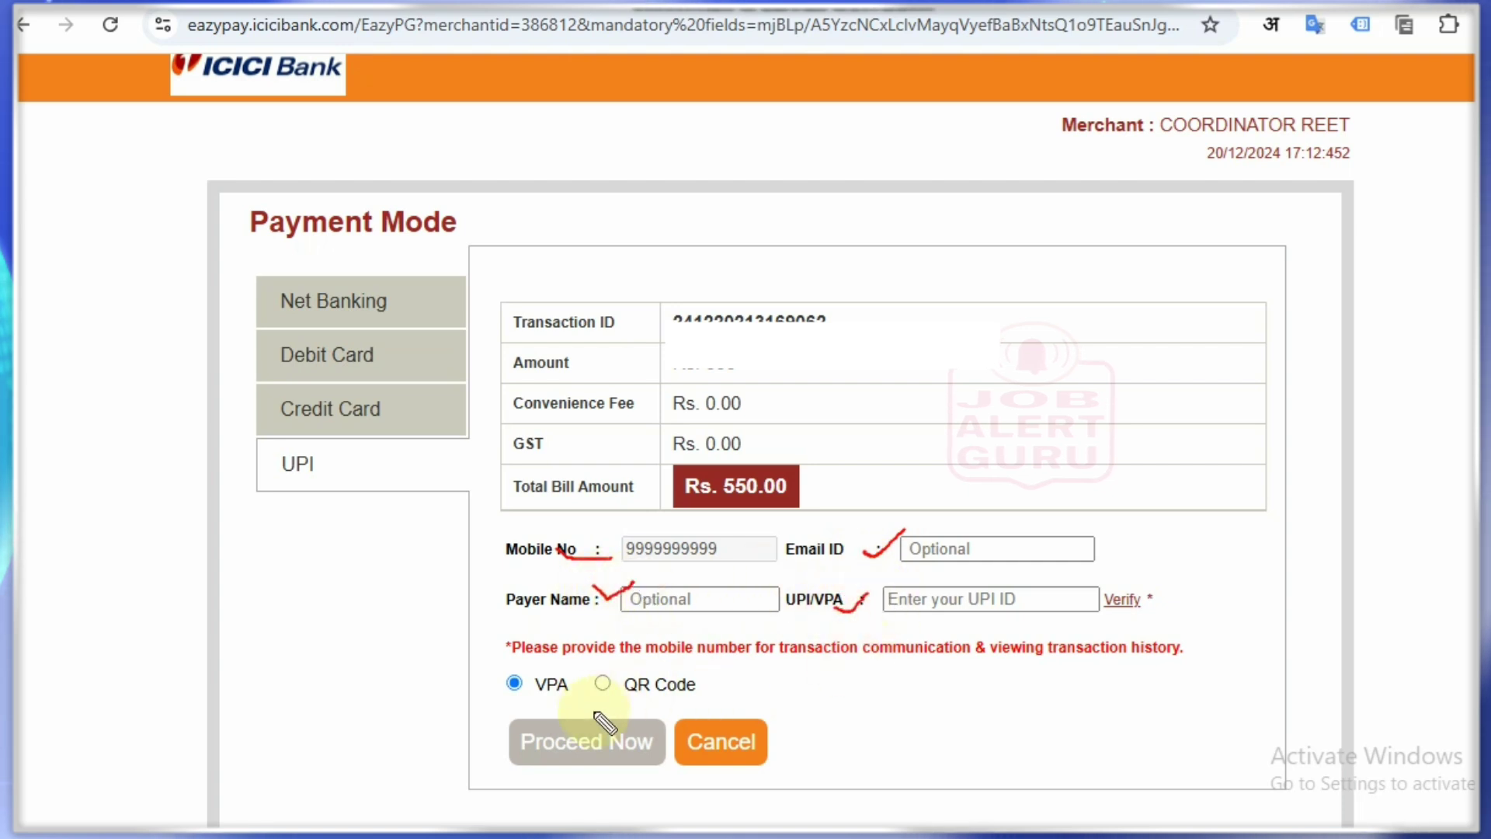
pyautogui.moveTo(476, 744)
pyautogui.mouseDown()
pyautogui.moveTo(489, 752)
pyautogui.moveTo(512, 726)
pyautogui.mouseUp()
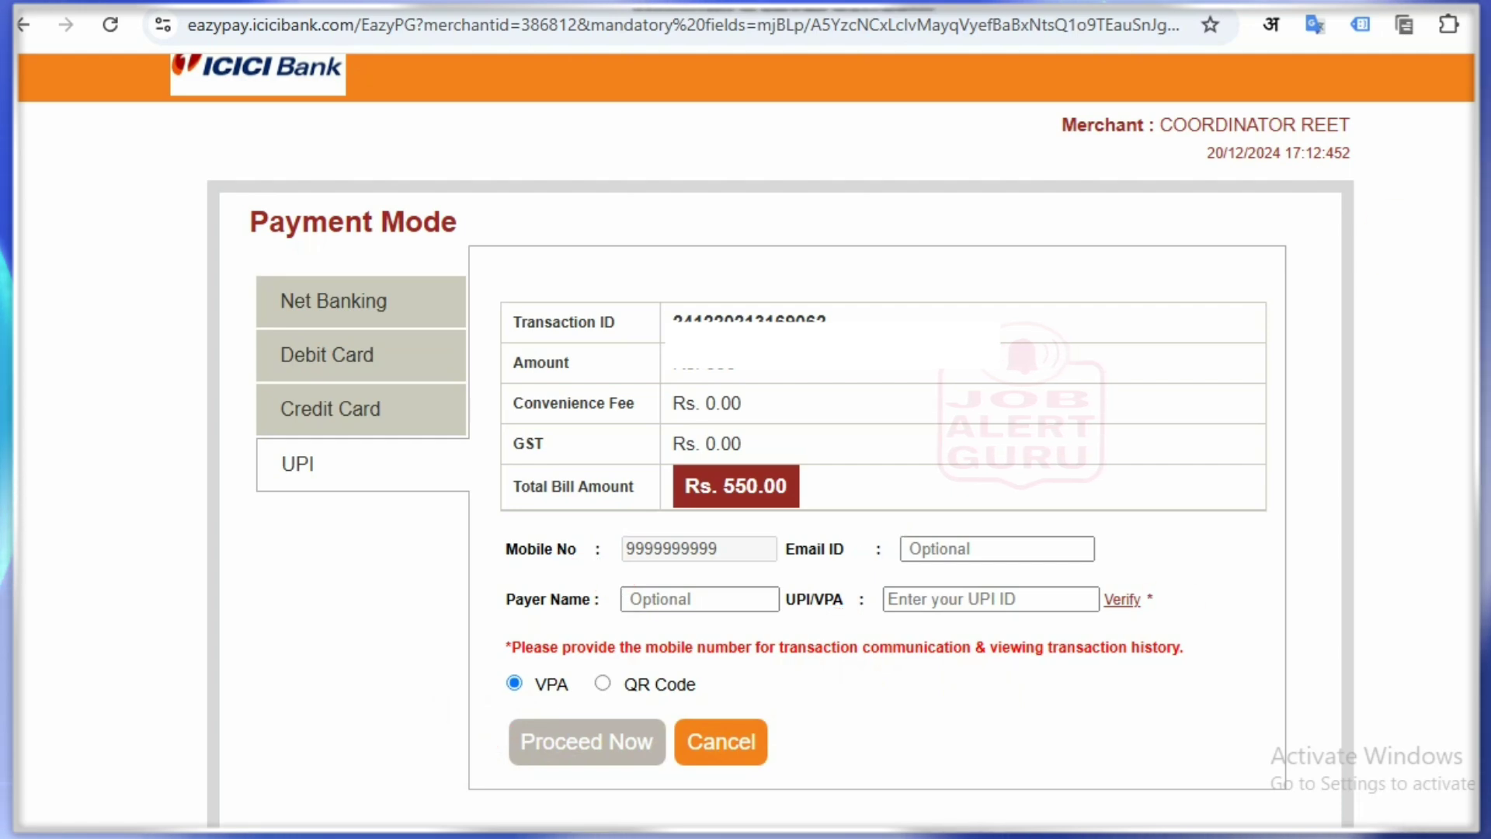
pyautogui.click(600, 683)
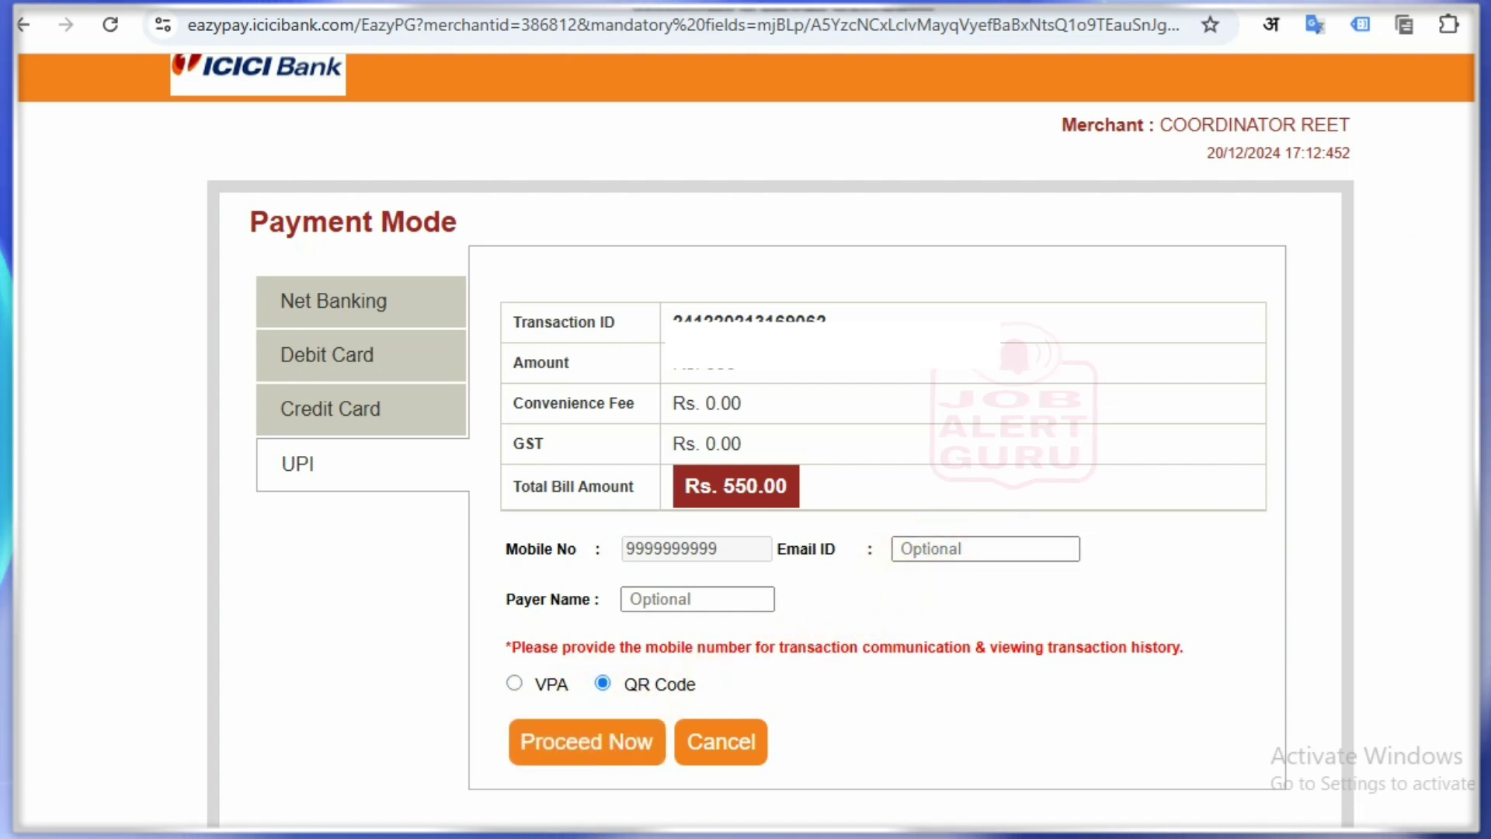
# Step: Mark the QR Code option and payment details on screen, then clear the marks
pyautogui.moveTo(613, 693); pyautogui.dragTo(699, 687)
pyautogui.moveTo(475, 730); pyautogui.dragTo(519, 718)
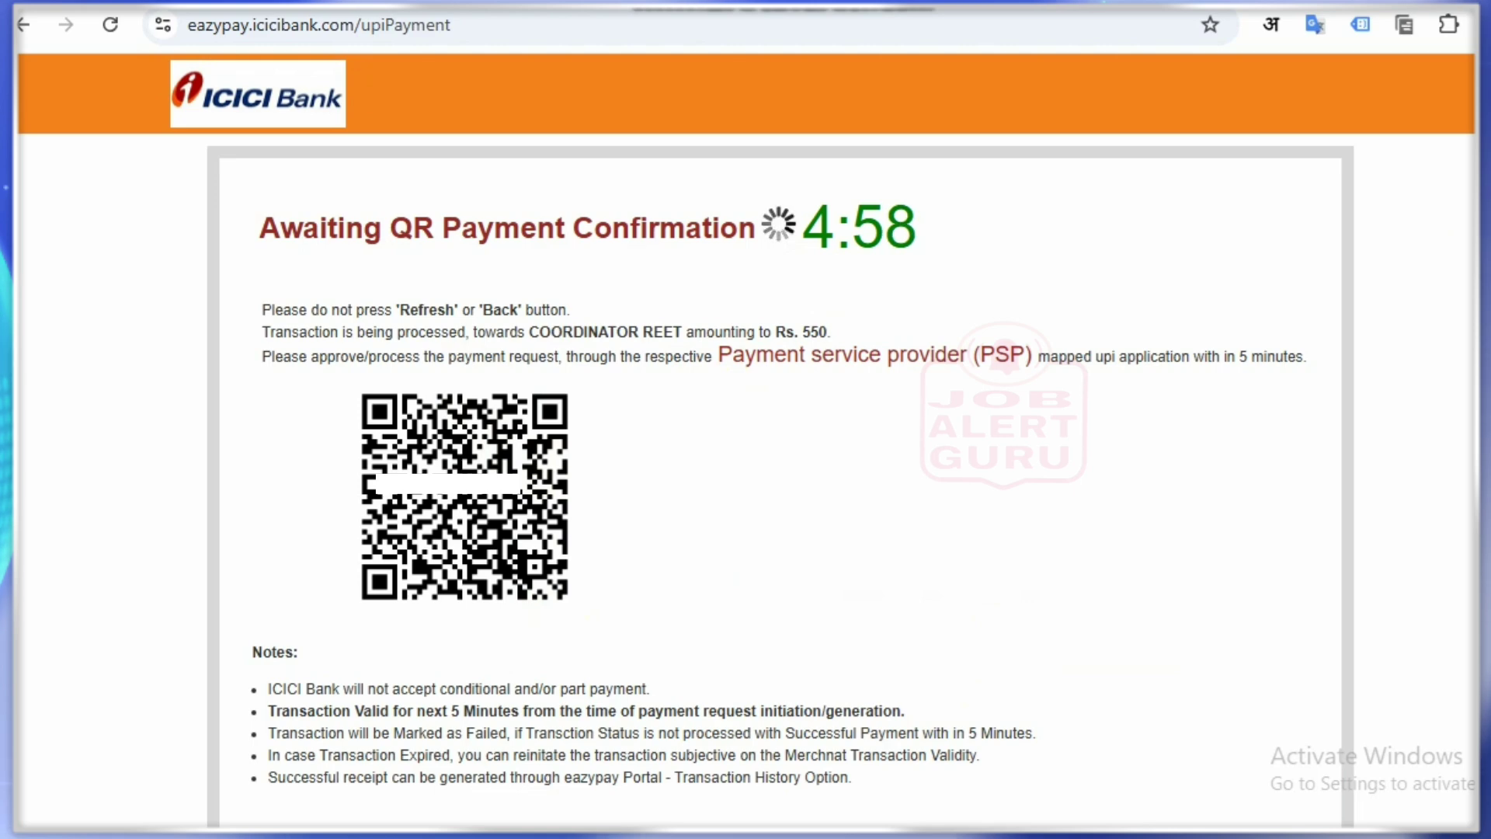
pyautogui.moveTo(332, 376); pyautogui.dragTo(593, 614)
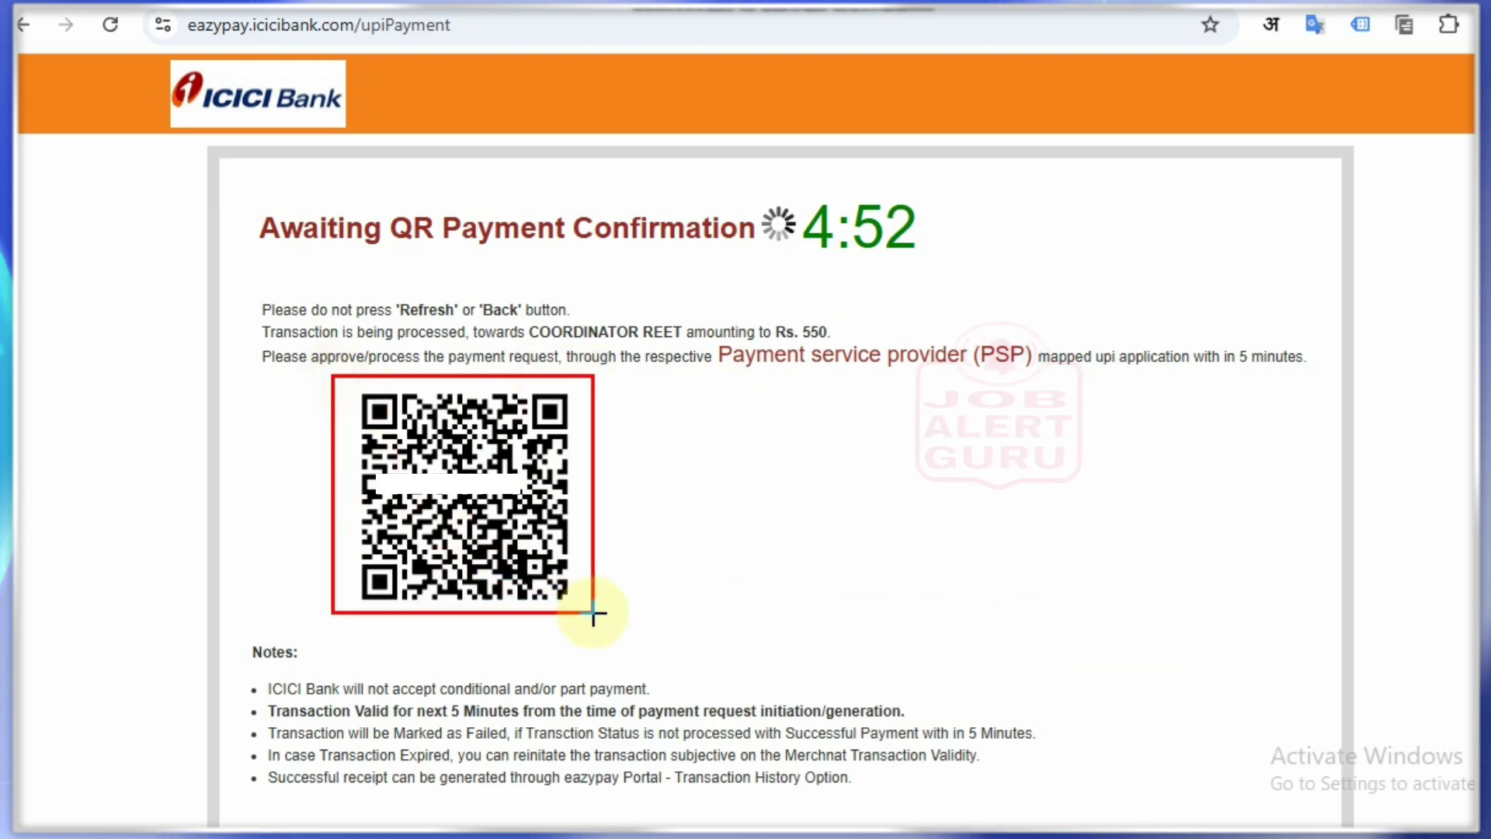
pyautogui.hotkey('ctrl', 'z')
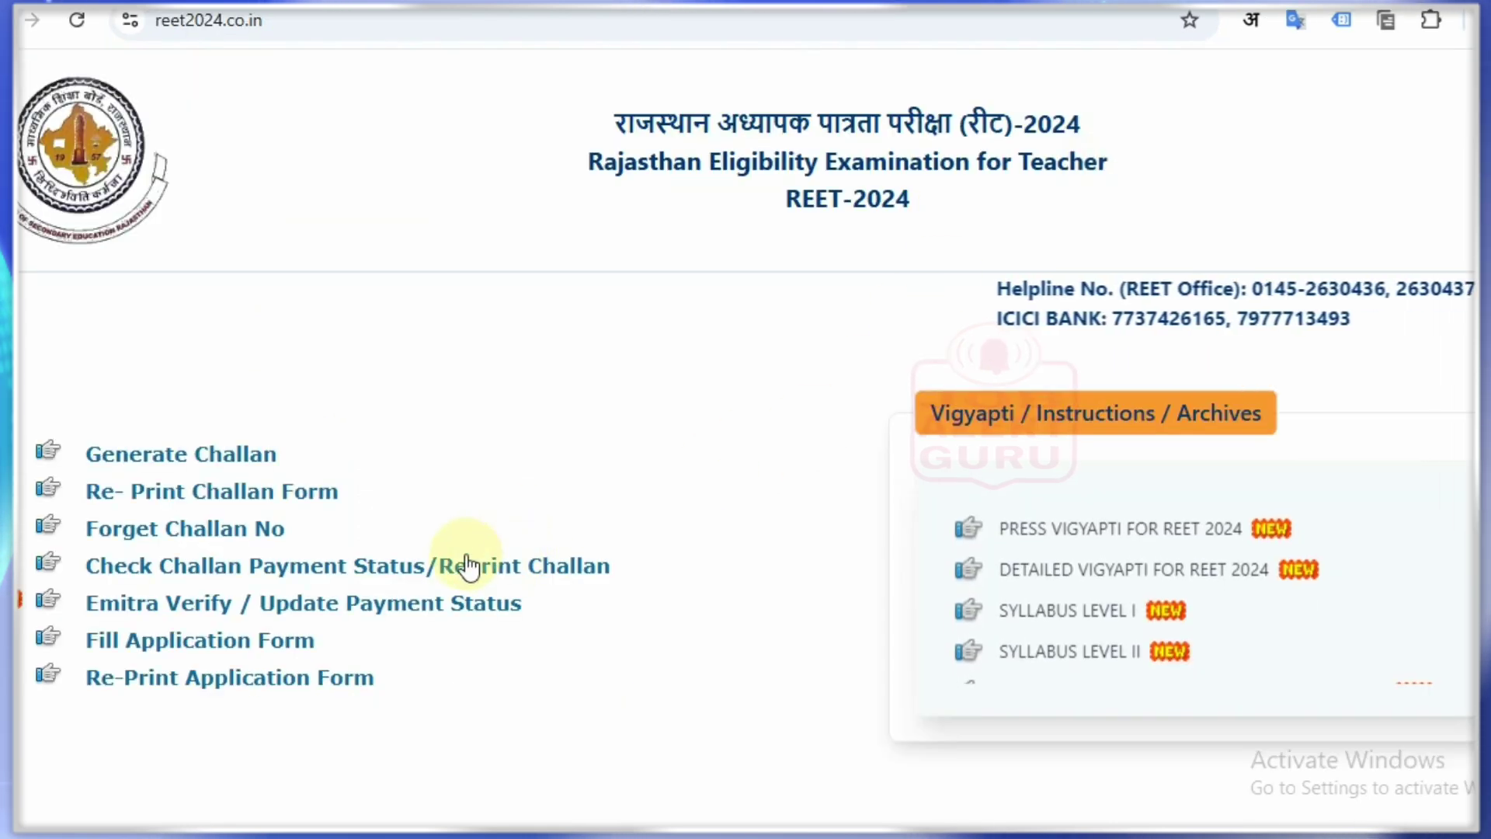
pyautogui.click(370, 567)
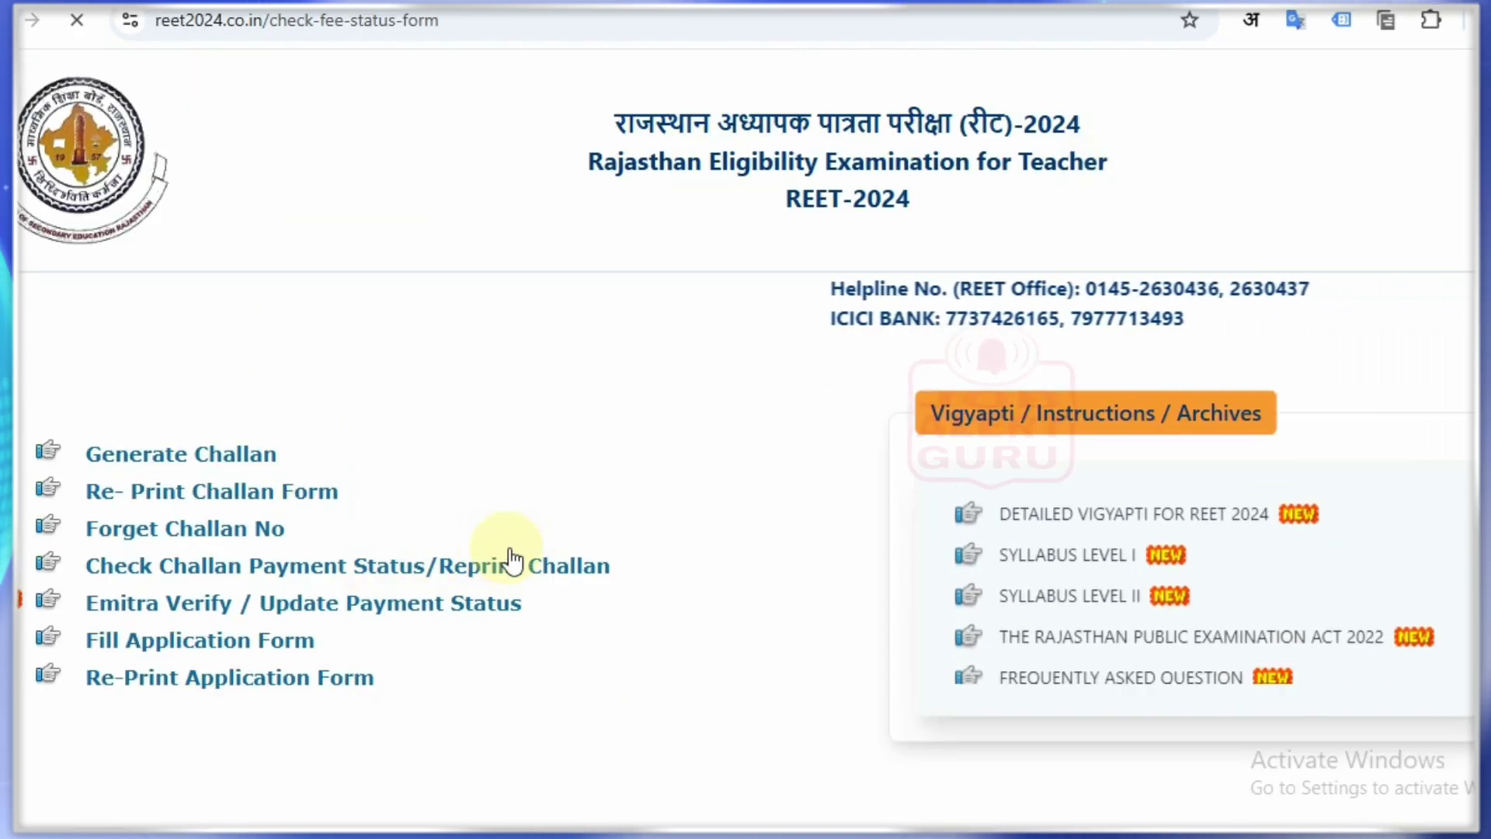
pyautogui.click(742, 415)
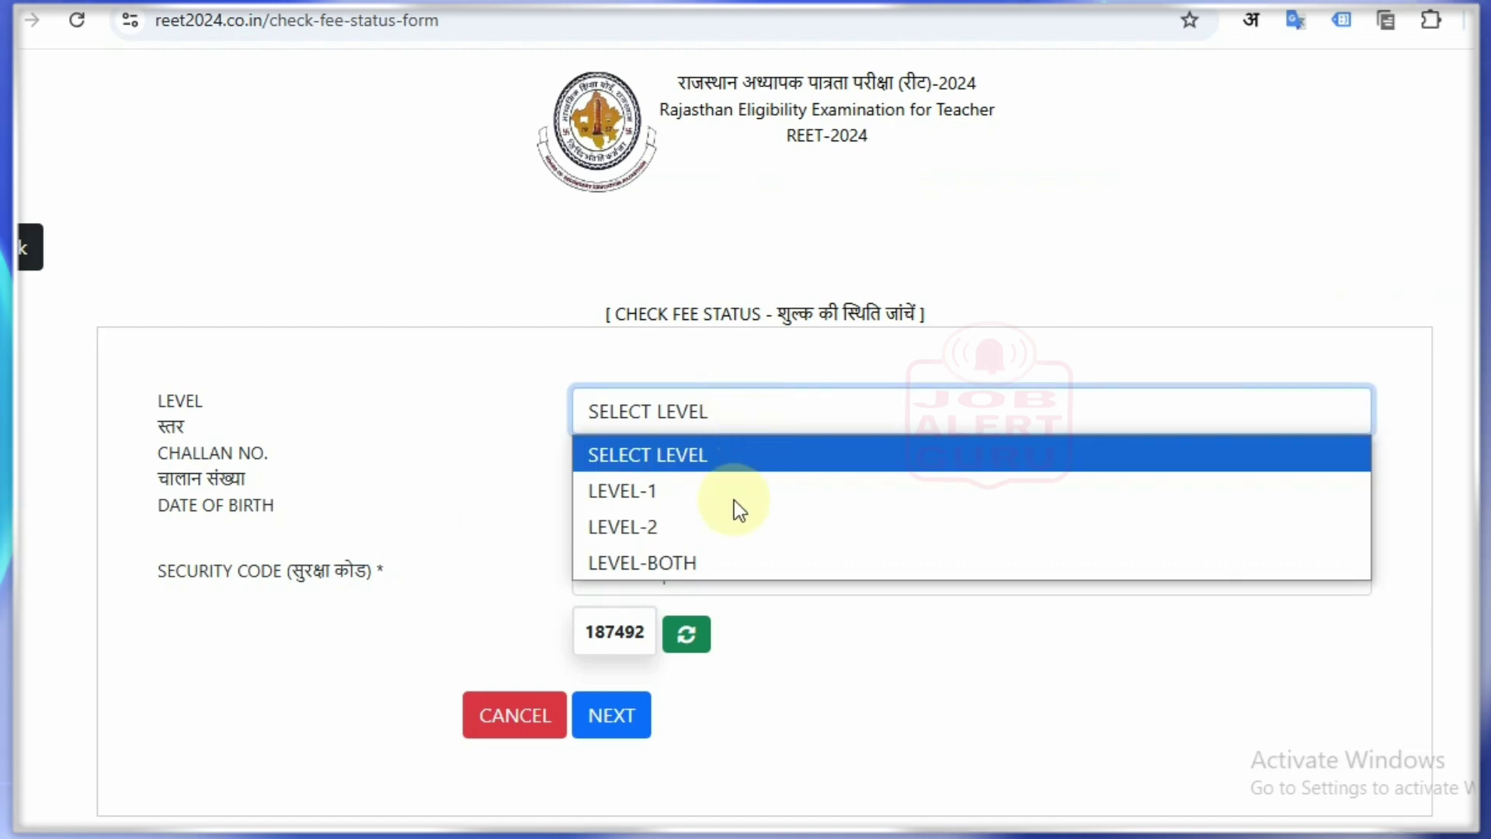
pyautogui.click(735, 522)
pyautogui.click(670, 445)
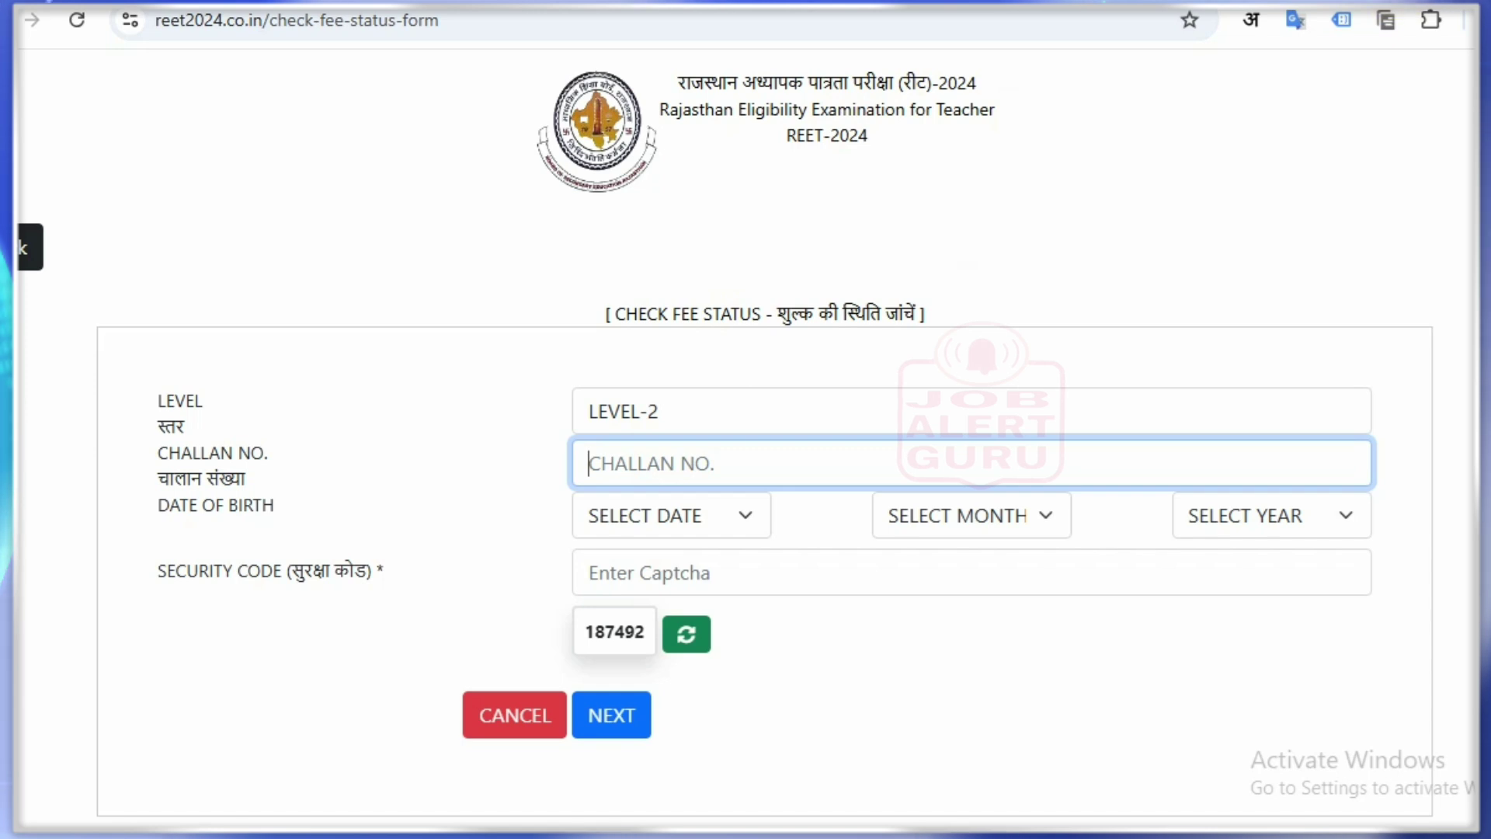
pyautogui.click(482, 2)
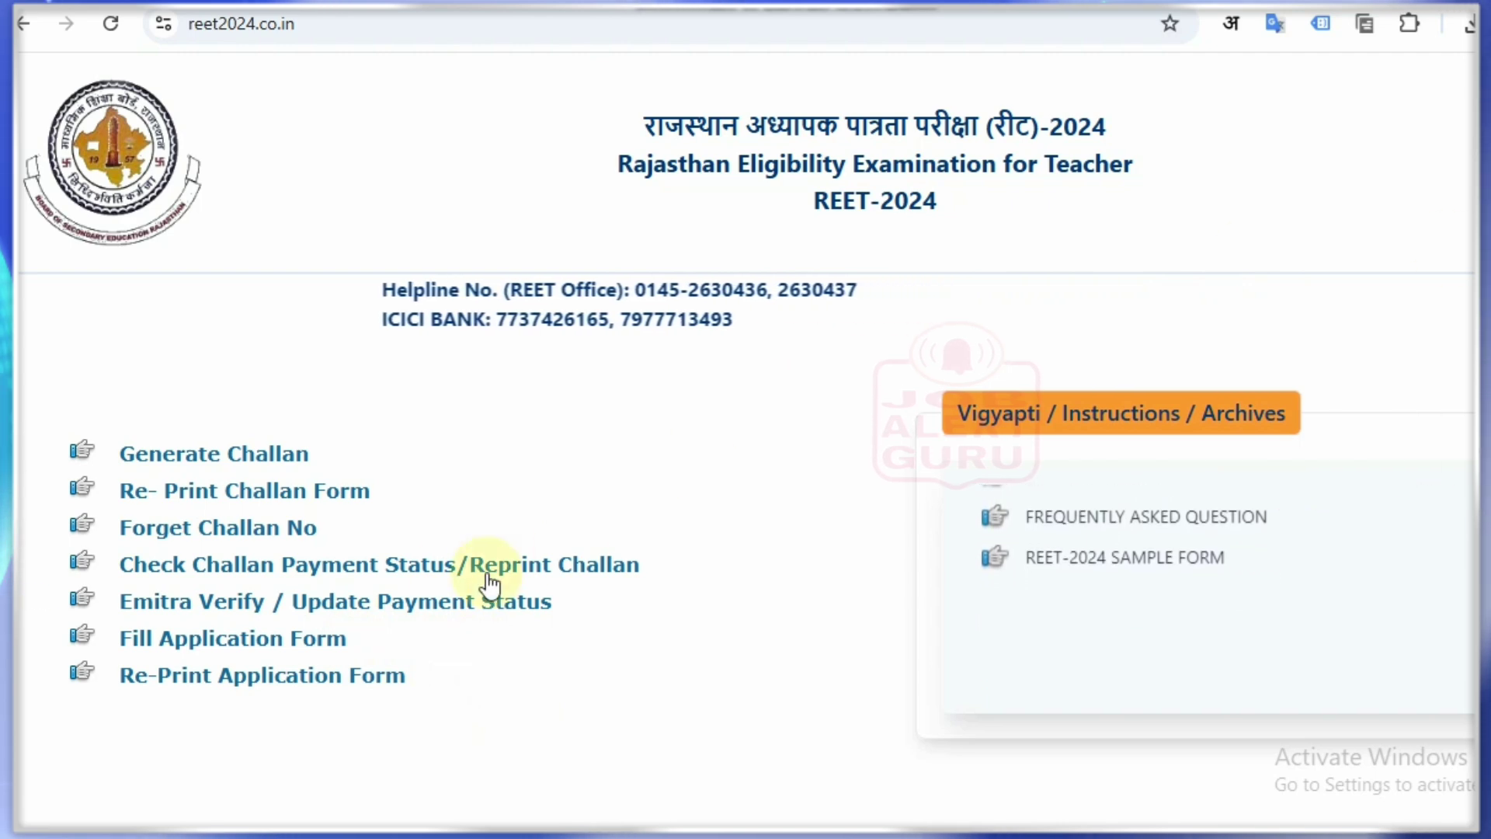
# Step: Open the LEVEL-2 application form and fill challan number, mother's name, birth date and security code
pyautogui.click(268, 641)
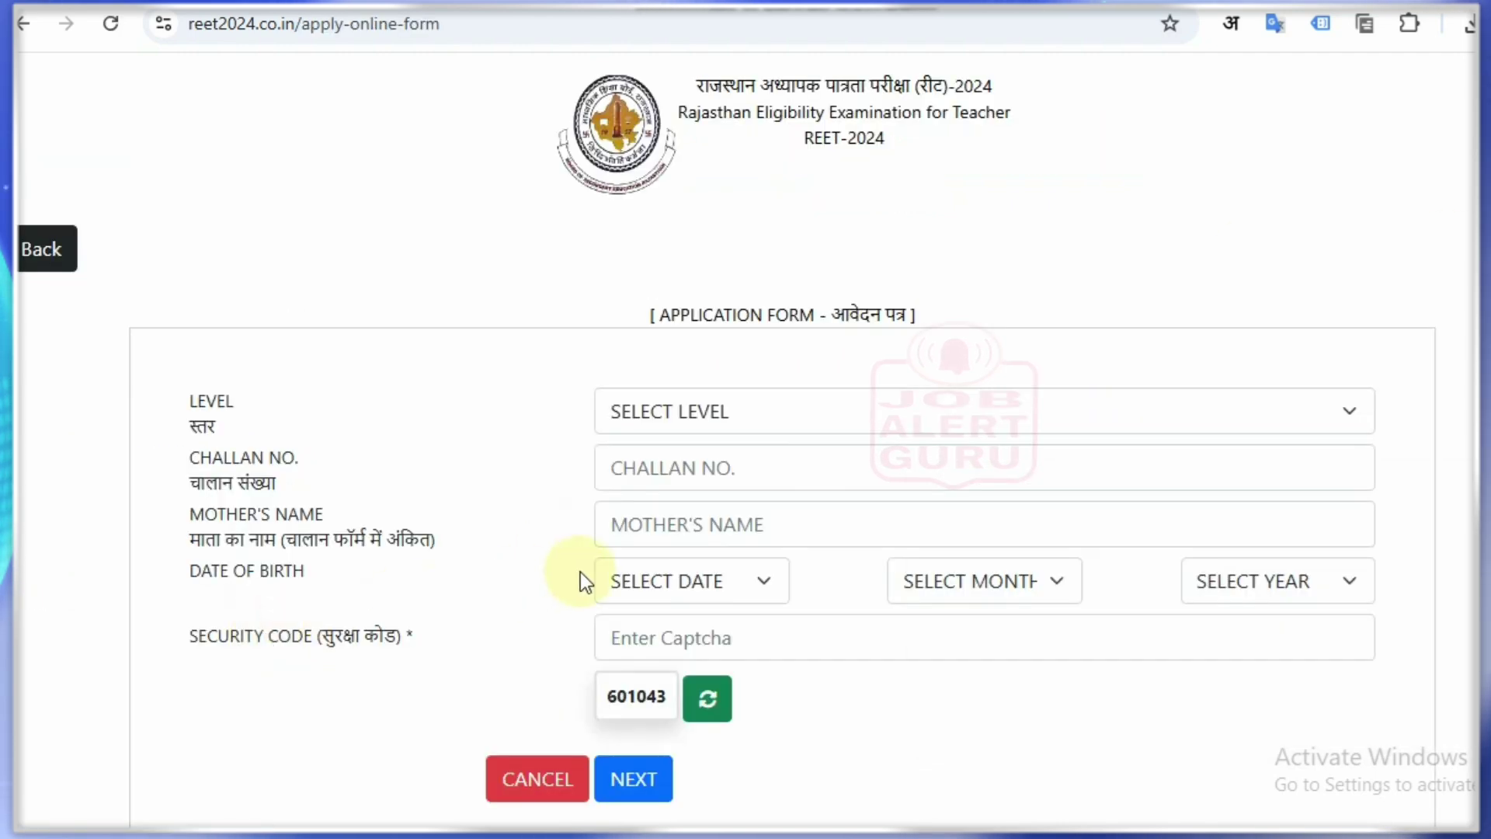
pyautogui.click(710, 418)
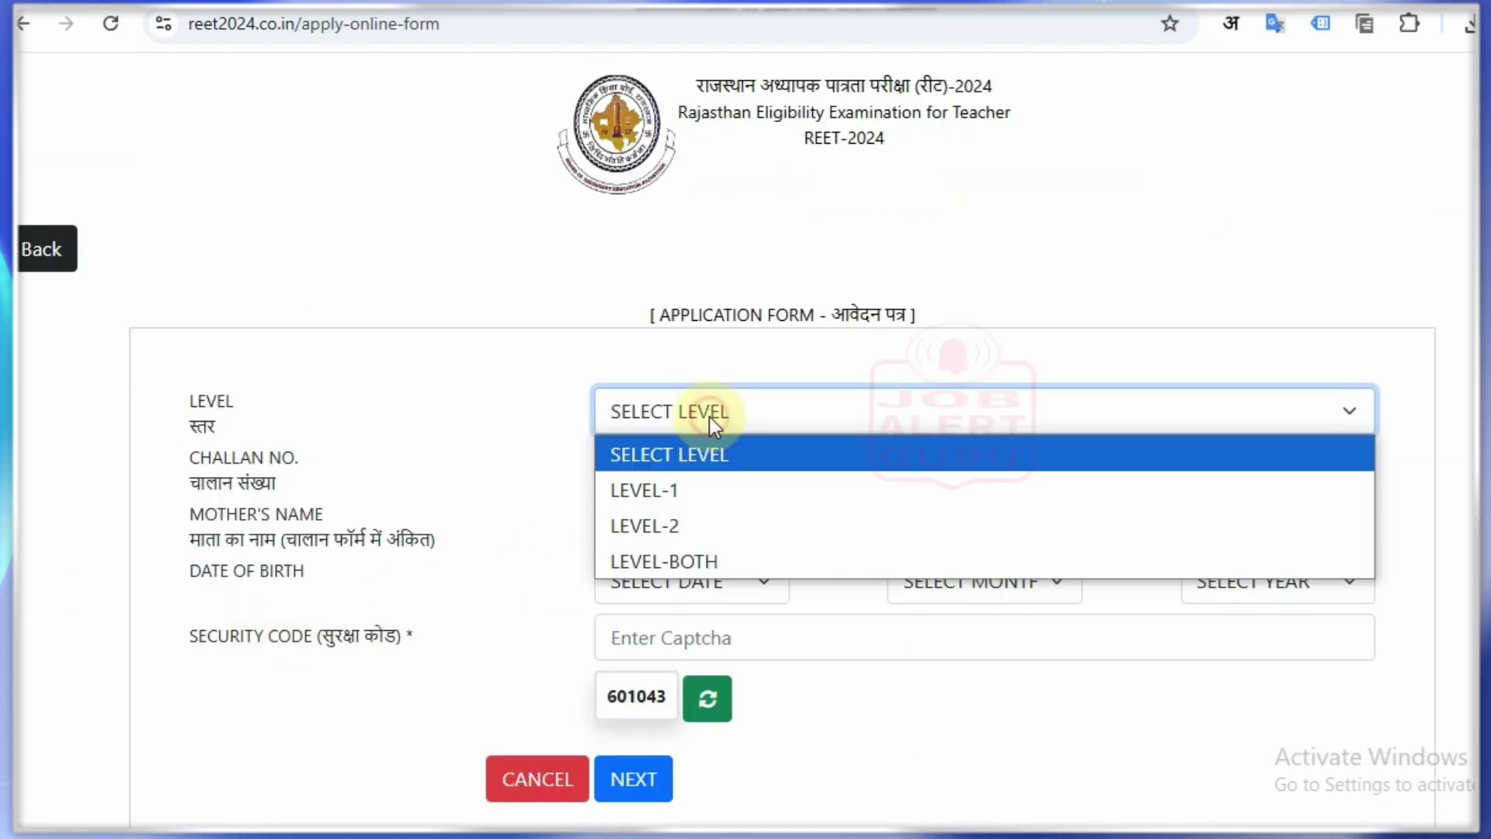
pyautogui.click(736, 519)
pyautogui.click(738, 467)
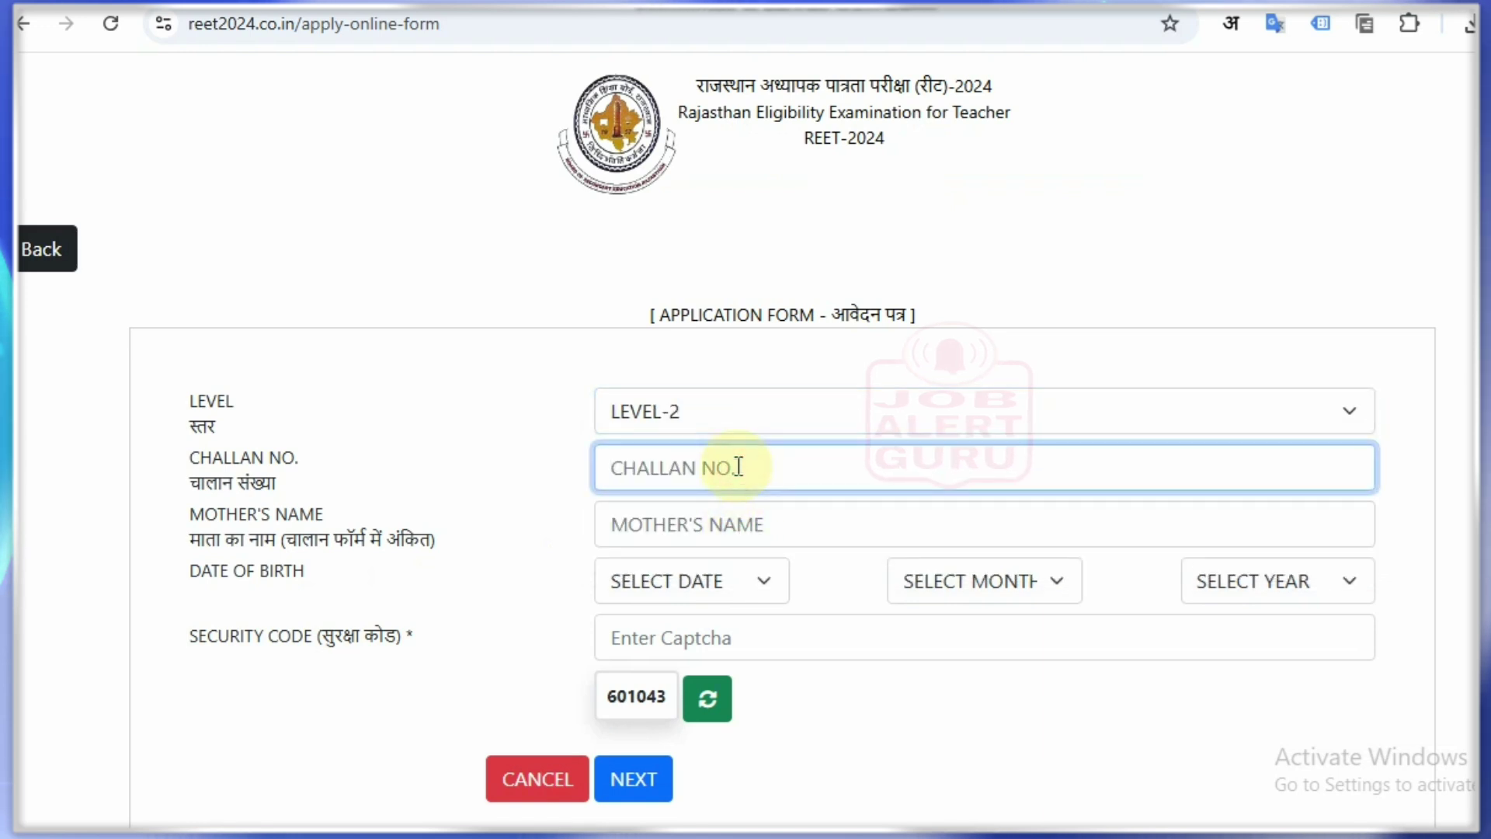
pyautogui.click(699, 516)
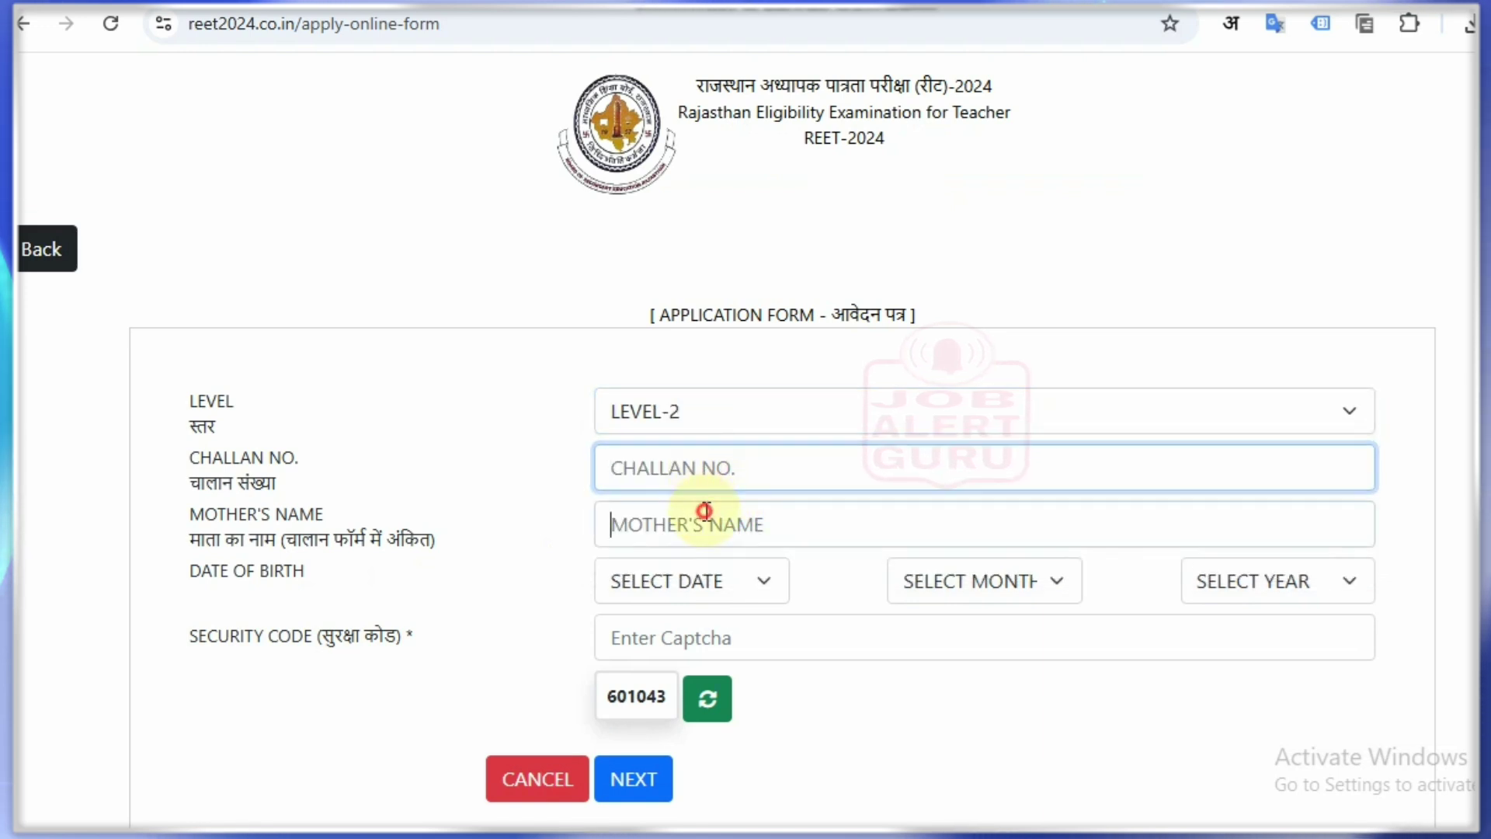
pyautogui.click(732, 580)
pyautogui.click(988, 583)
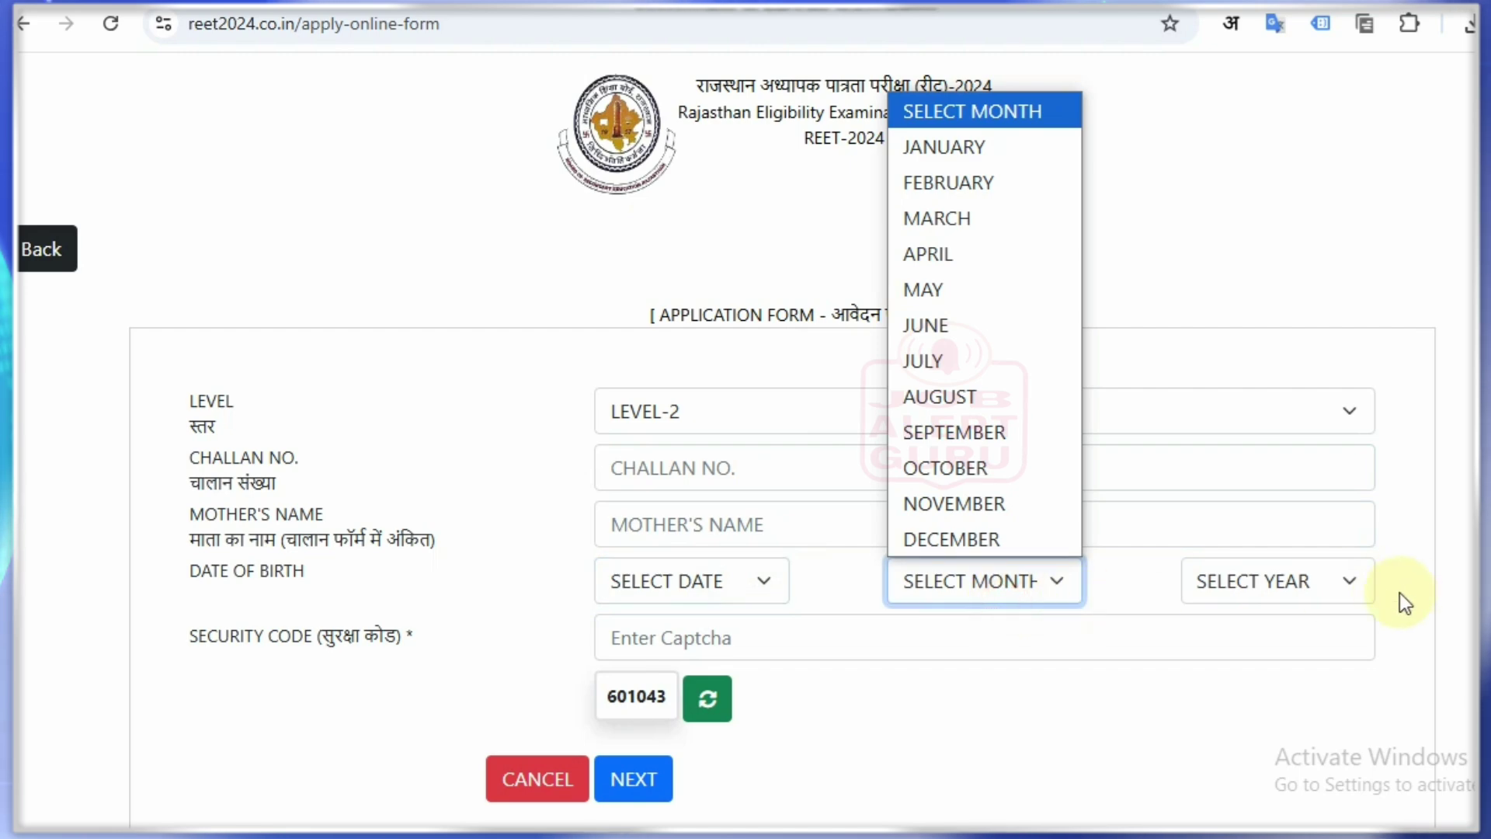
pyautogui.click(1305, 581)
pyautogui.click(807, 646)
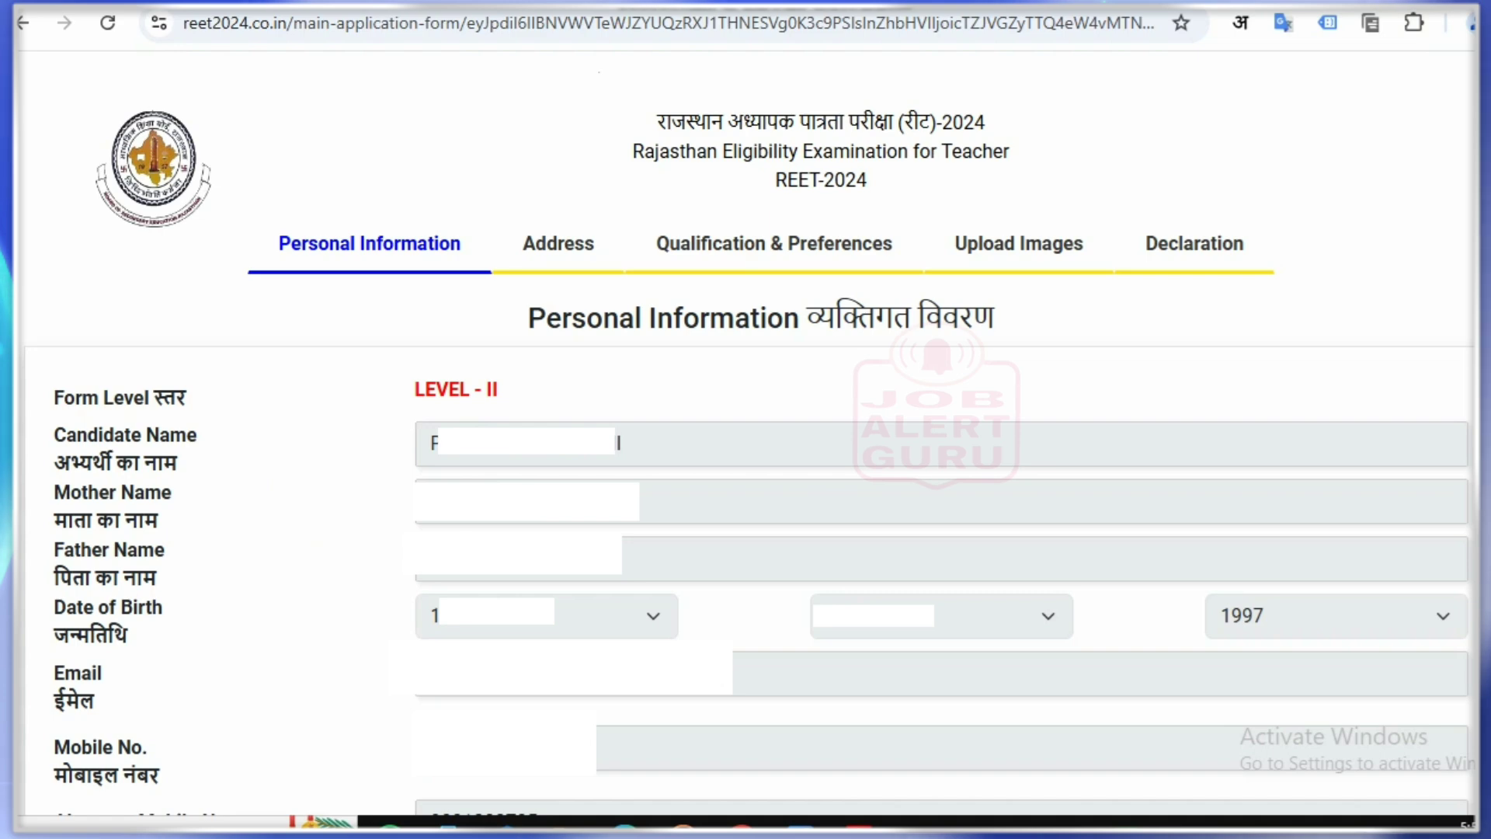
pyautogui.click(343, 197)
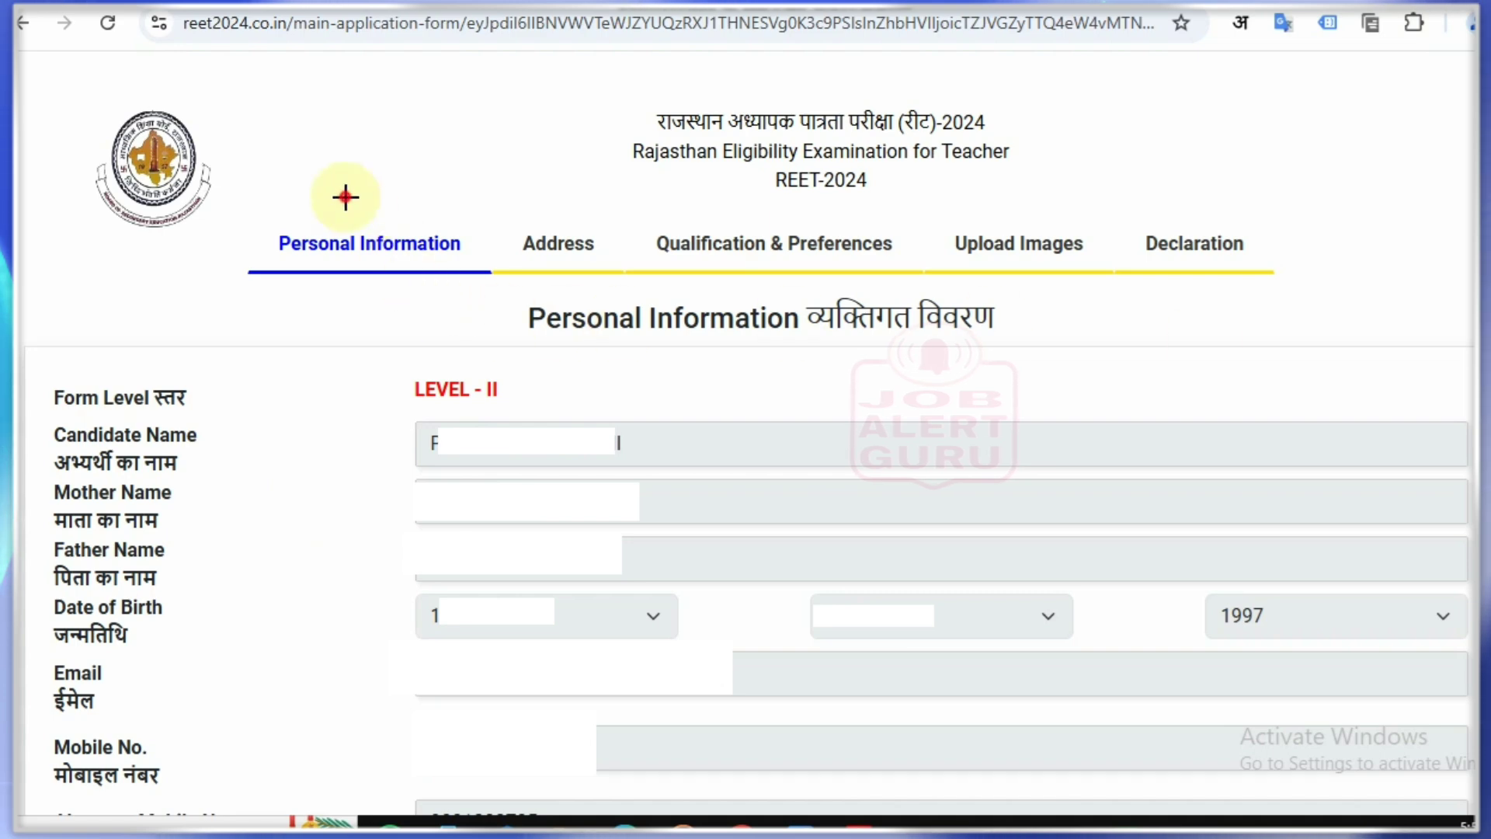
pyautogui.click(570, 199)
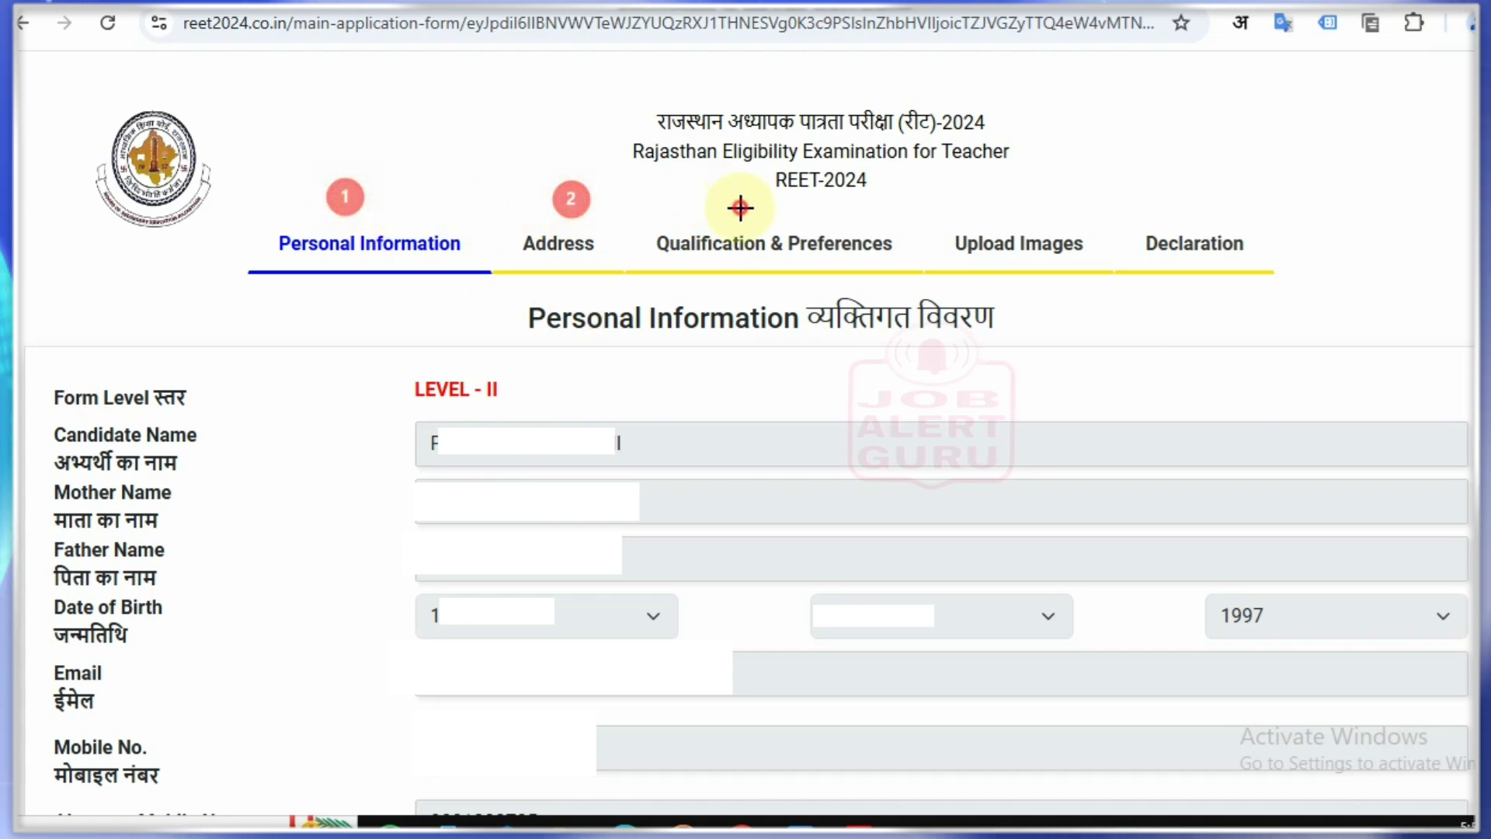
pyautogui.click(739, 206)
pyautogui.click(1028, 204)
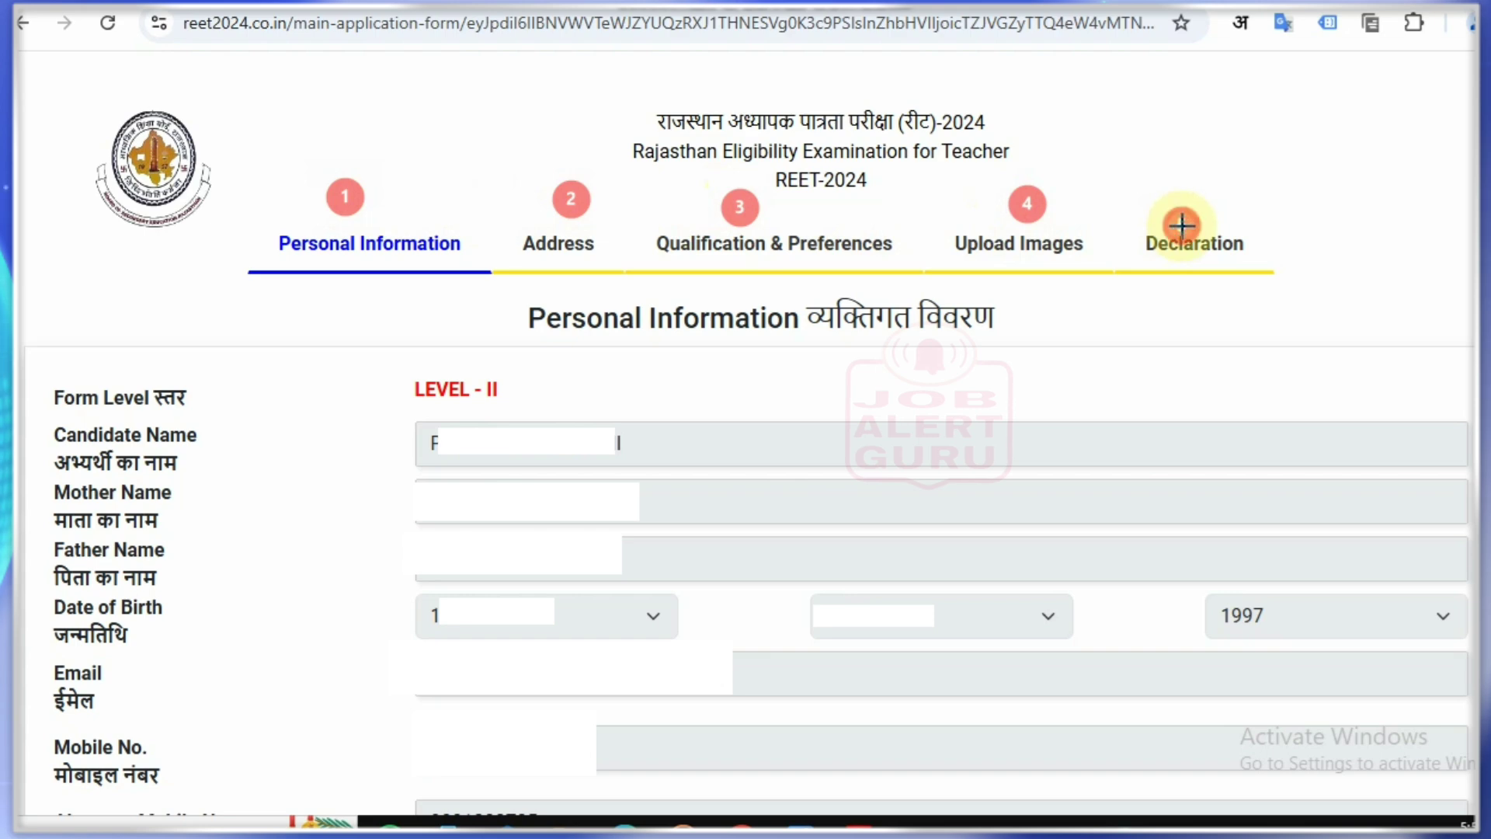
pyautogui.click(1182, 225)
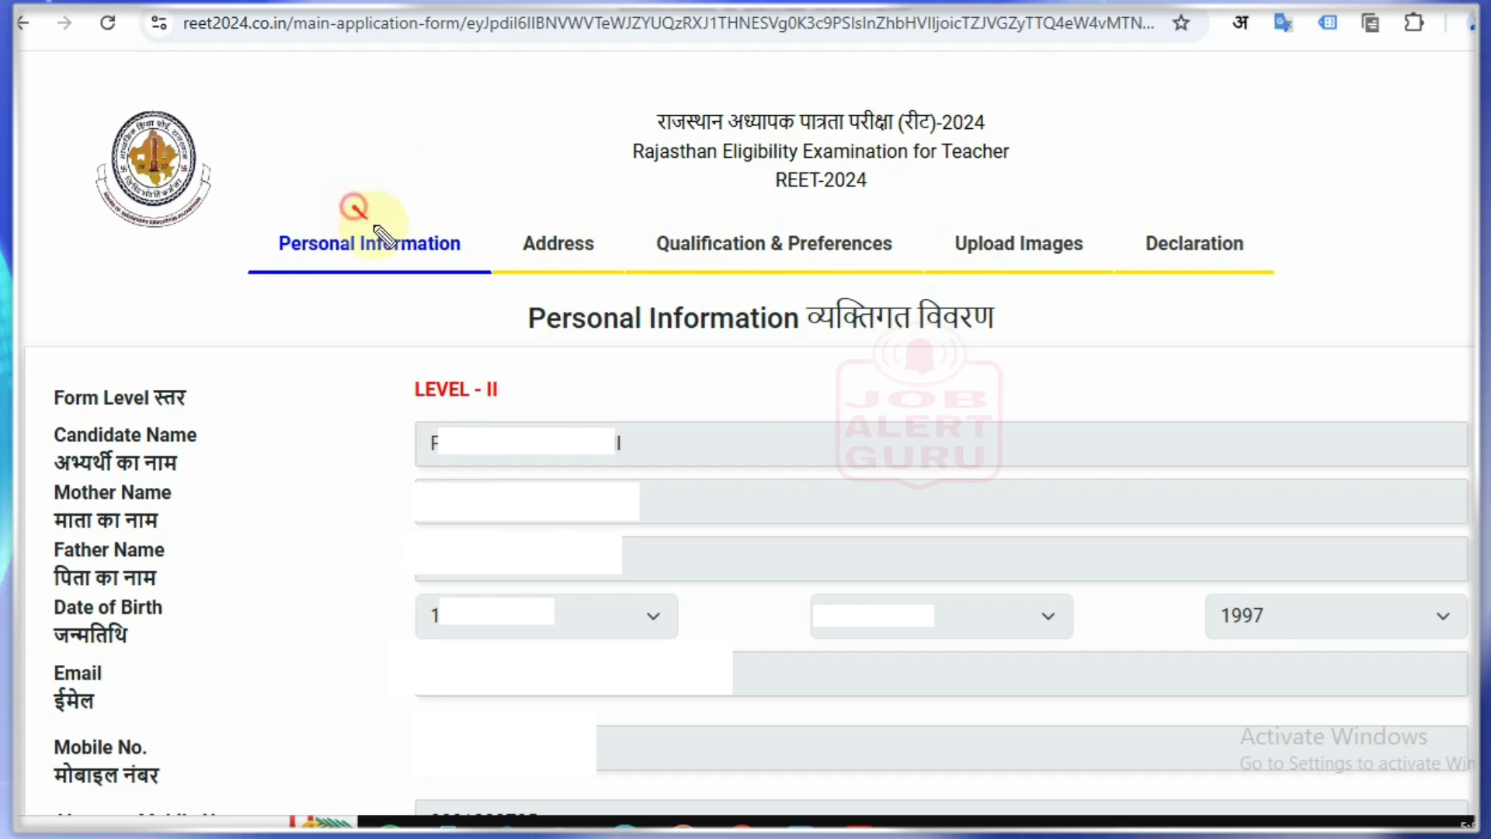
pyautogui.moveTo(354, 207); pyautogui.dragTo(467, 186)
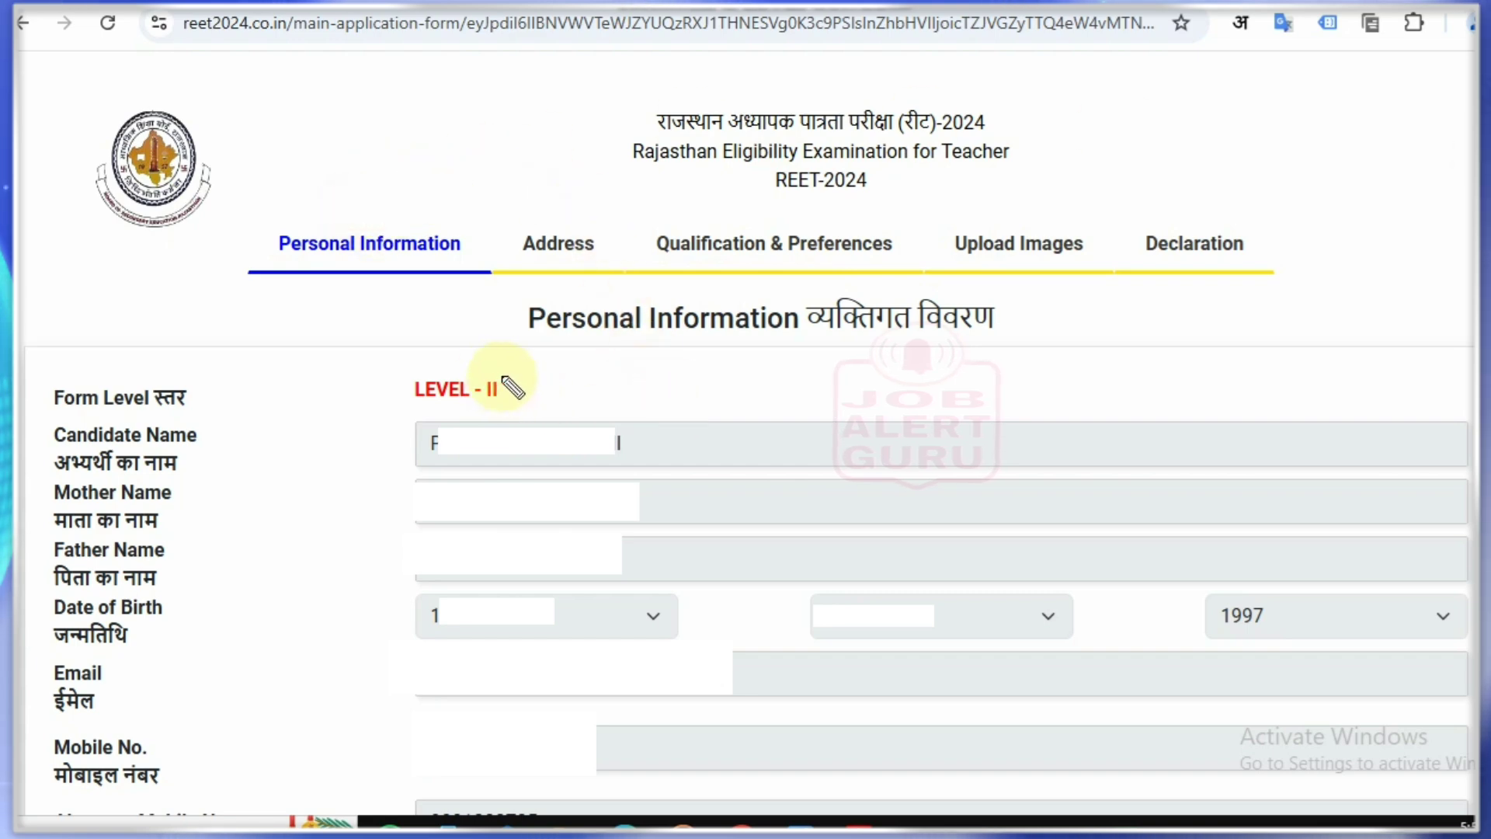
pyautogui.moveTo(502, 376); pyautogui.dragTo(556, 351)
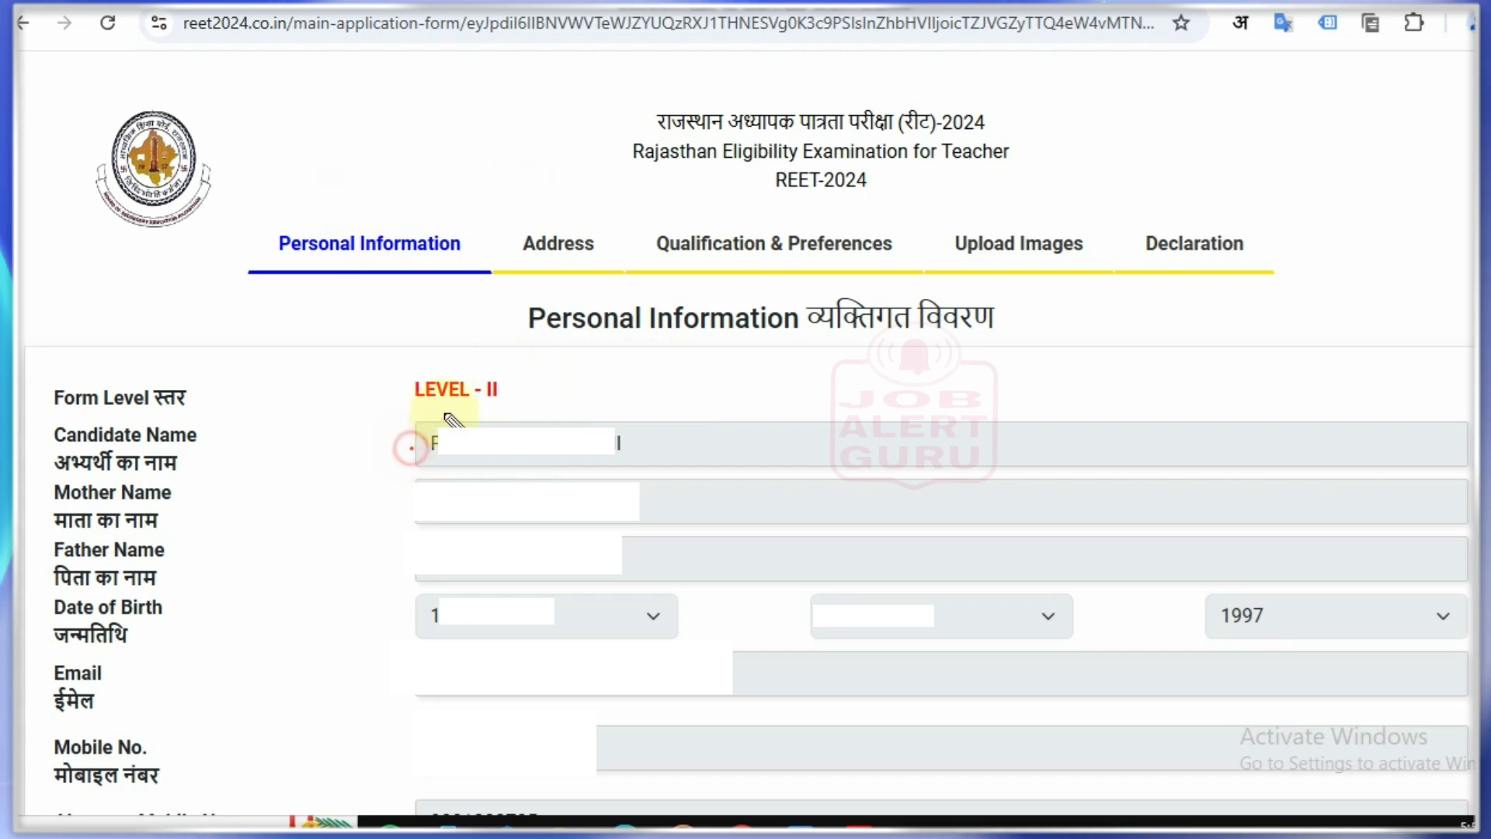
pyautogui.moveTo(411, 447); pyautogui.dragTo(445, 414)
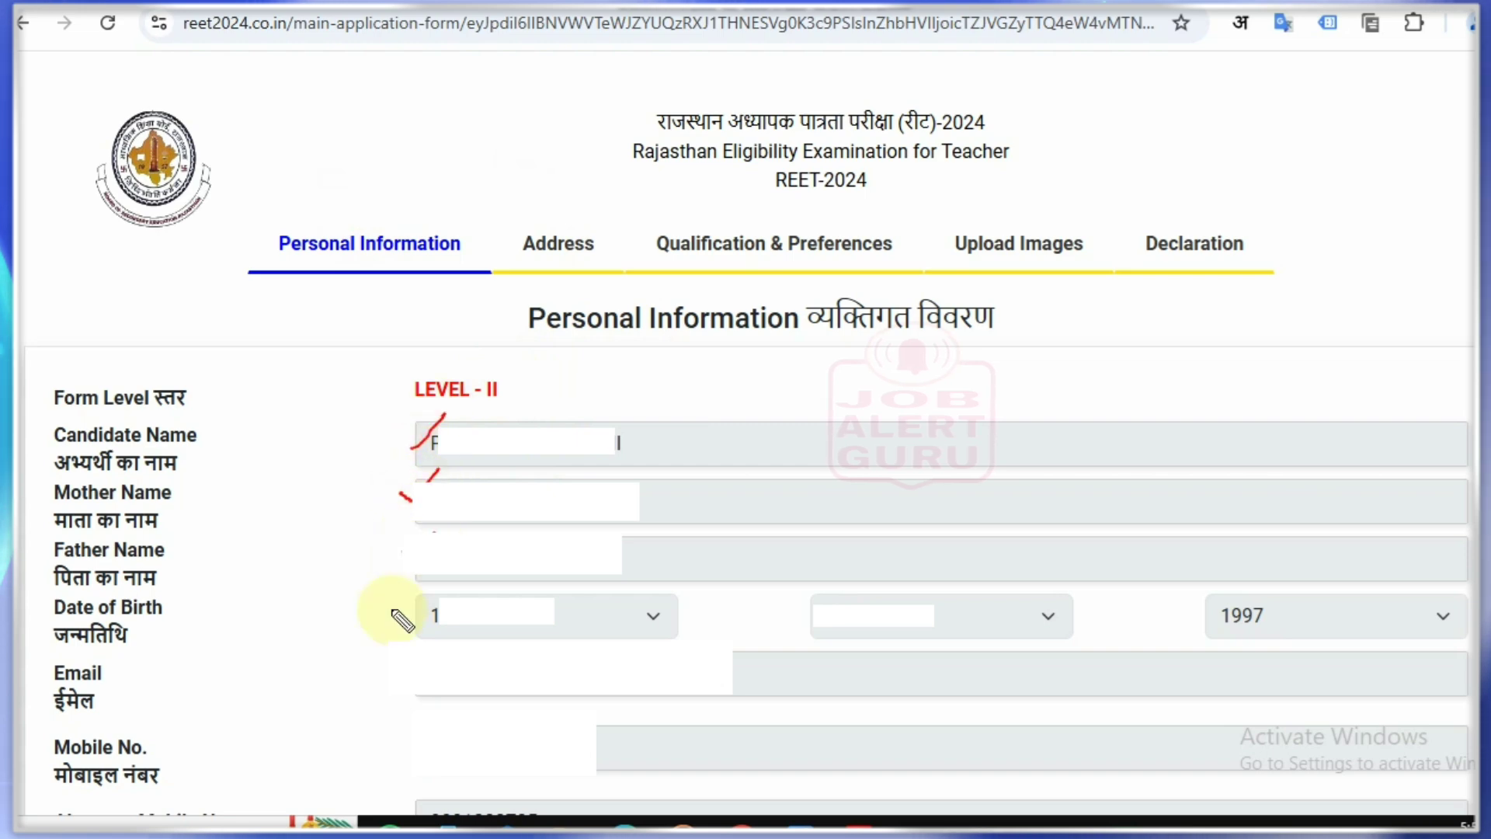
pyautogui.moveTo(392, 614); pyautogui.dragTo(429, 581)
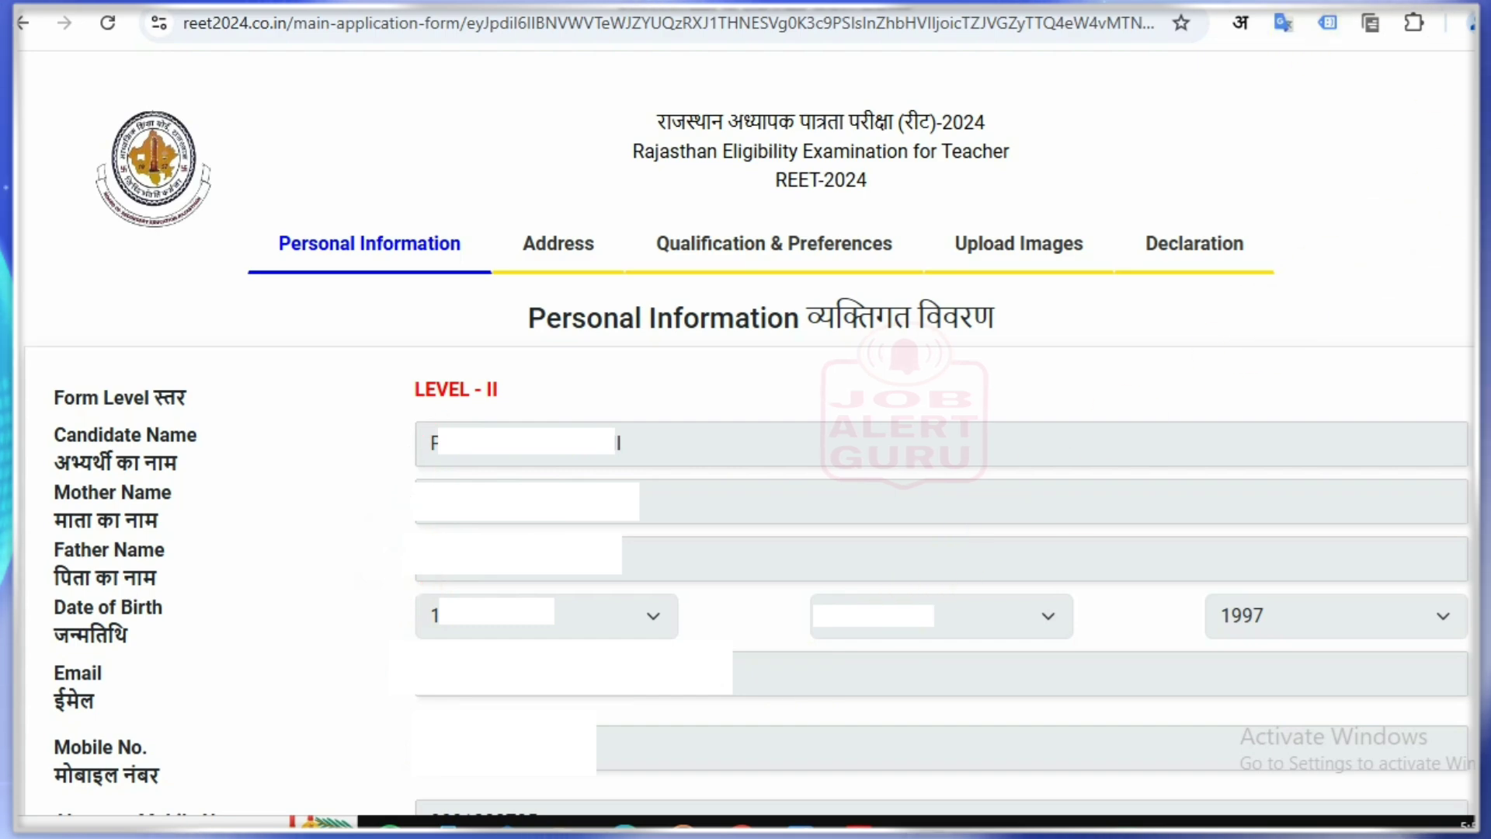
pyautogui.scroll(-10, 456, 148)
# Step: Set gender to MALE and marital status to MARRIED, then enter the Aadhaar number
pyautogui.click(484, 86)
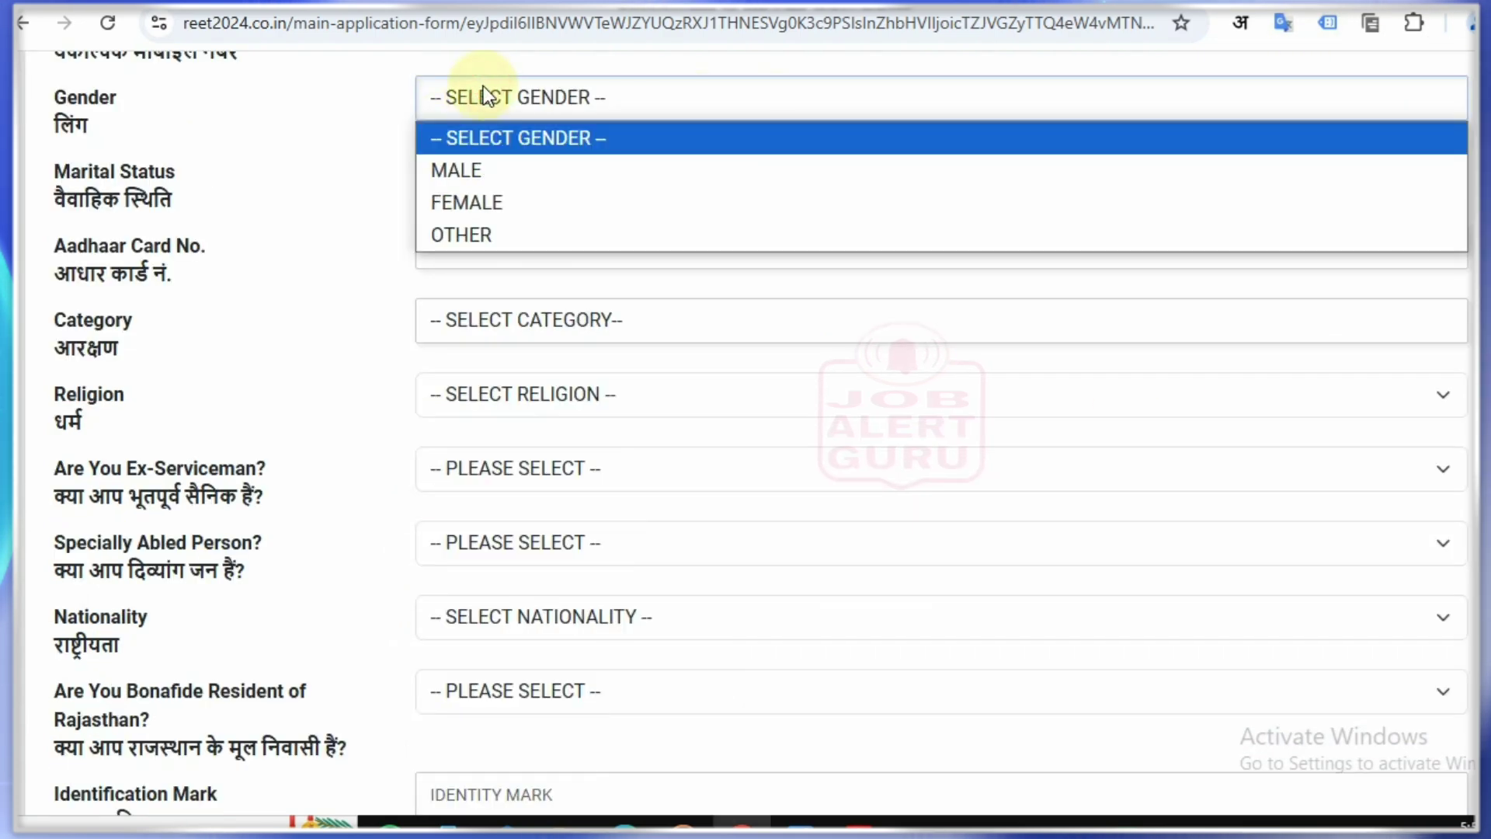
pyautogui.click(523, 169)
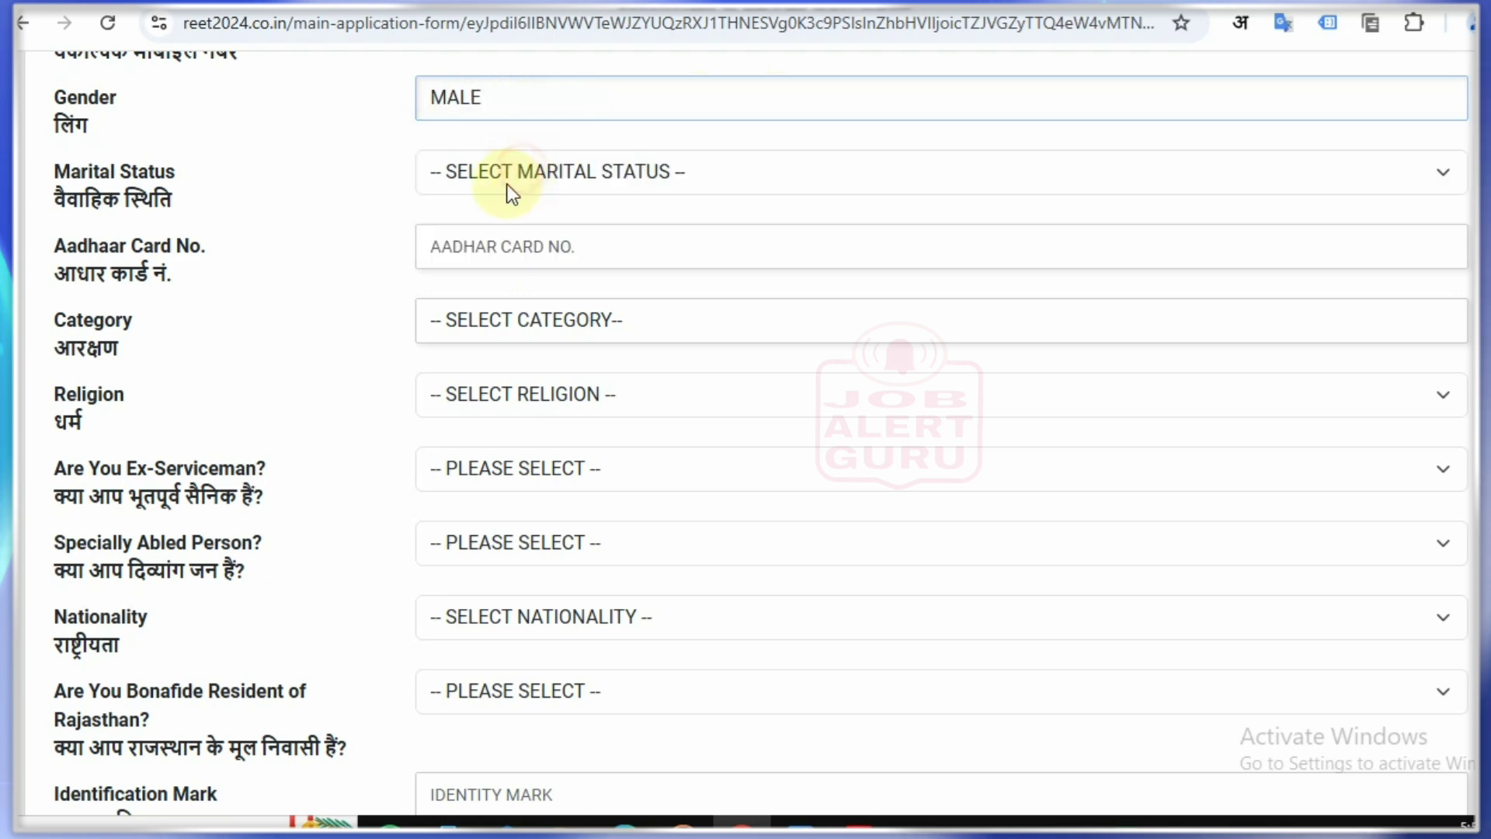
pyautogui.click(496, 175)
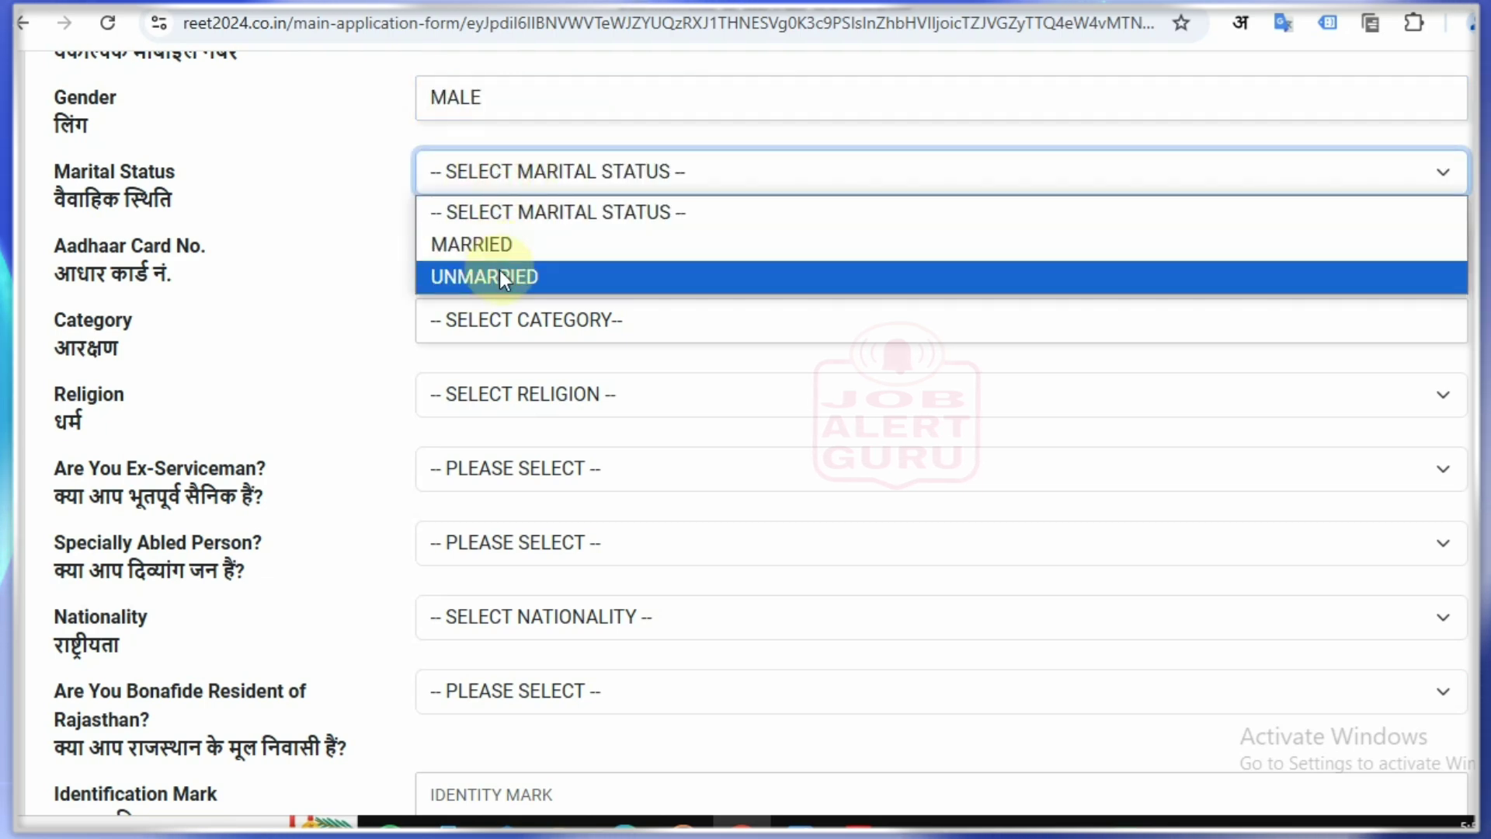
pyautogui.click(495, 244)
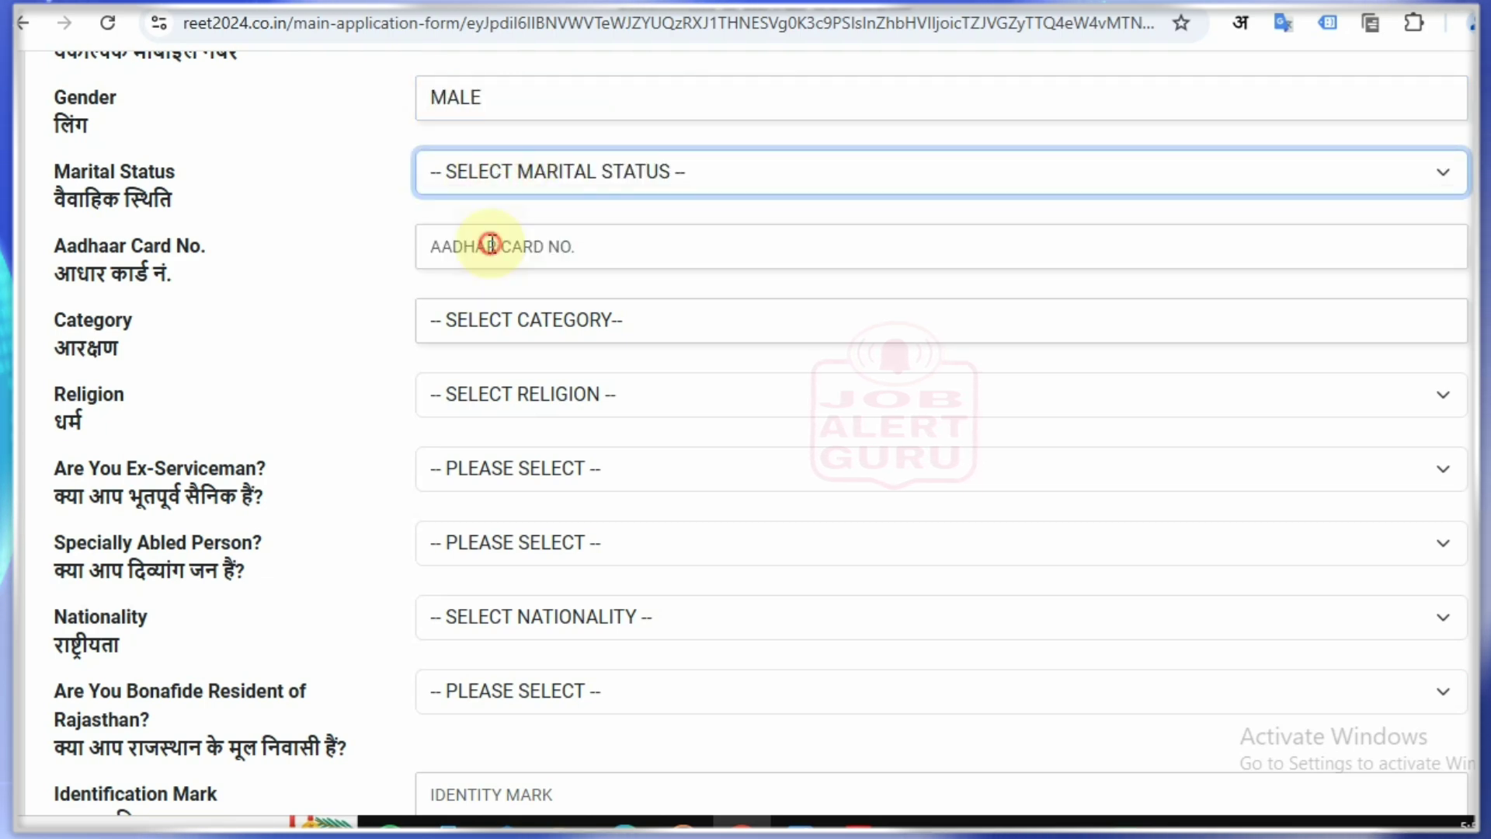
pyautogui.click(495, 242)
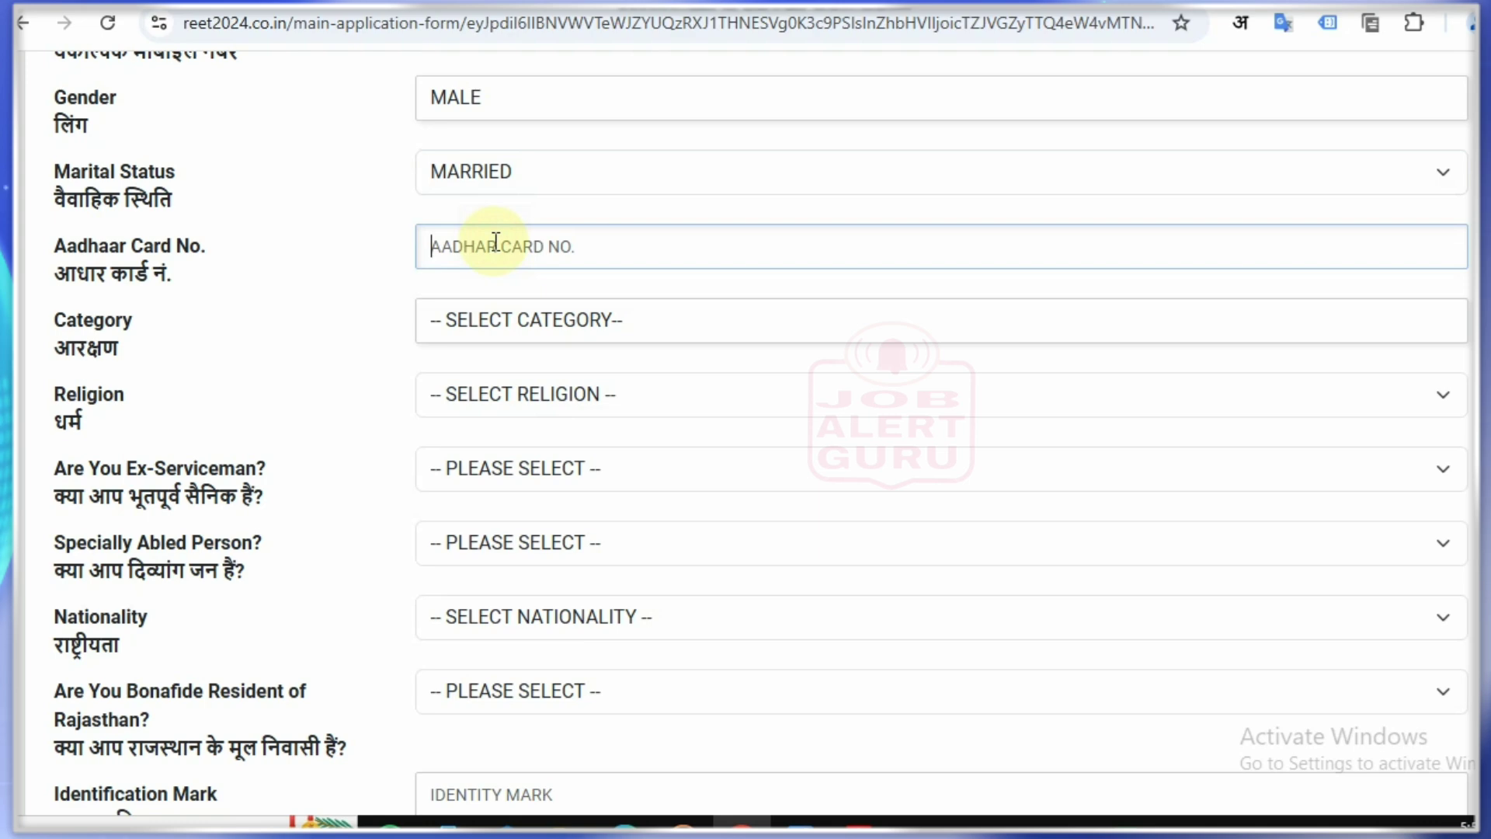
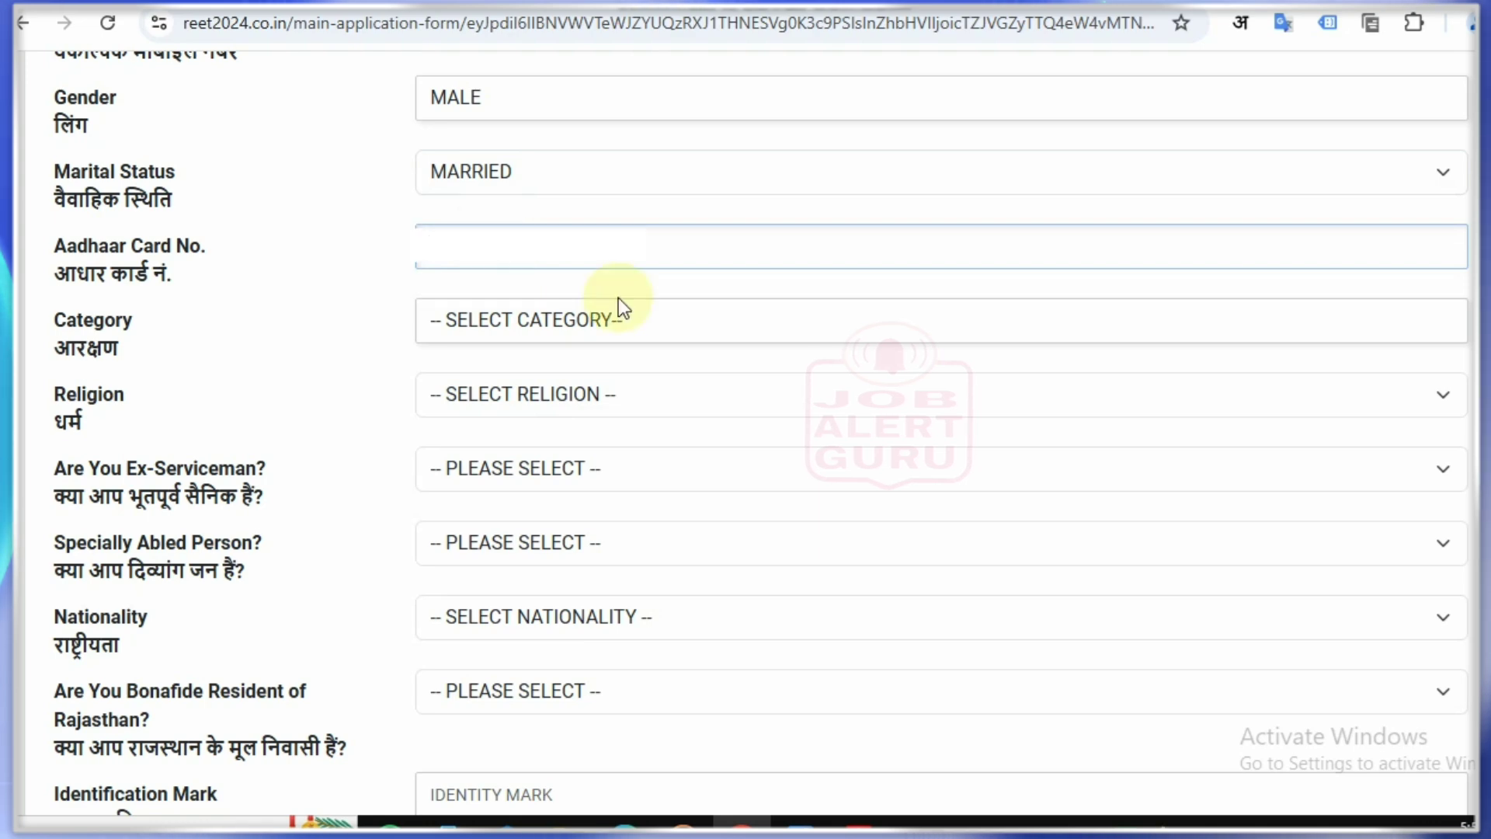
# Step: Choose category OBC, religion HINDU, ex-serviceman NO, specially abled NO and nationality INDIAN
pyautogui.click(618, 305)
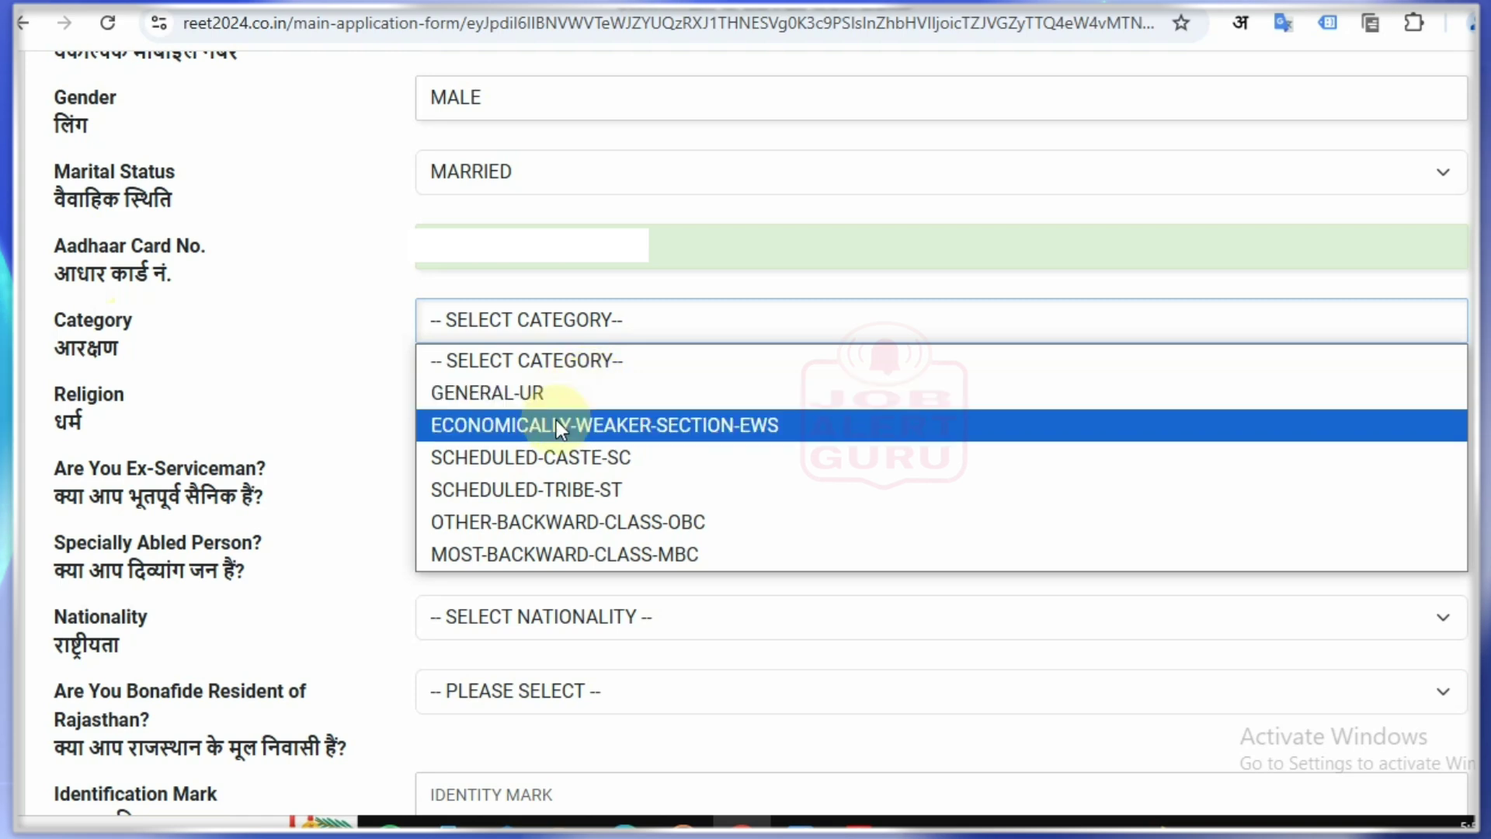
pyautogui.click(610, 519)
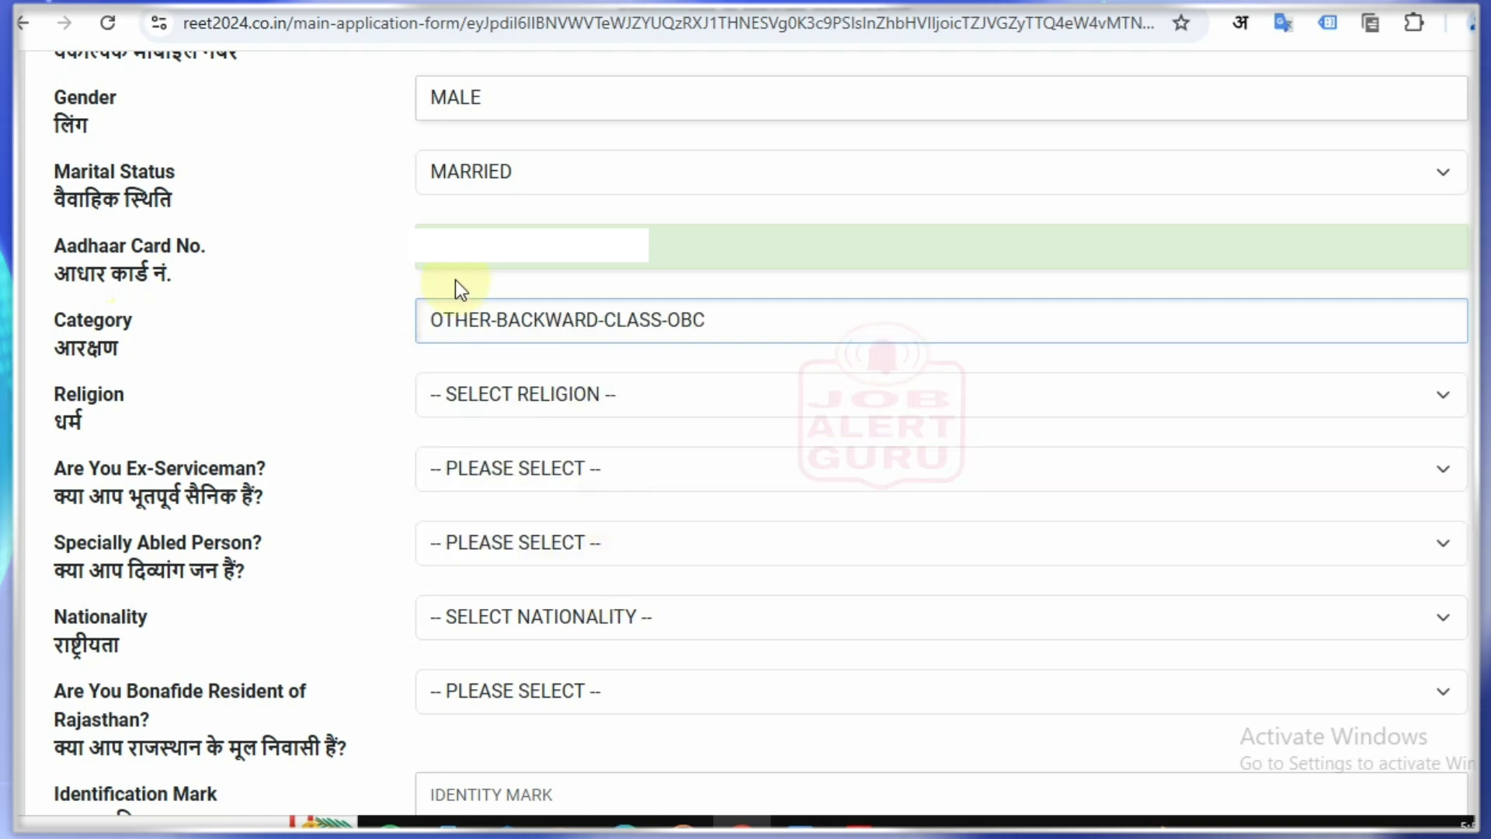
pyautogui.click(464, 396)
pyautogui.click(482, 466)
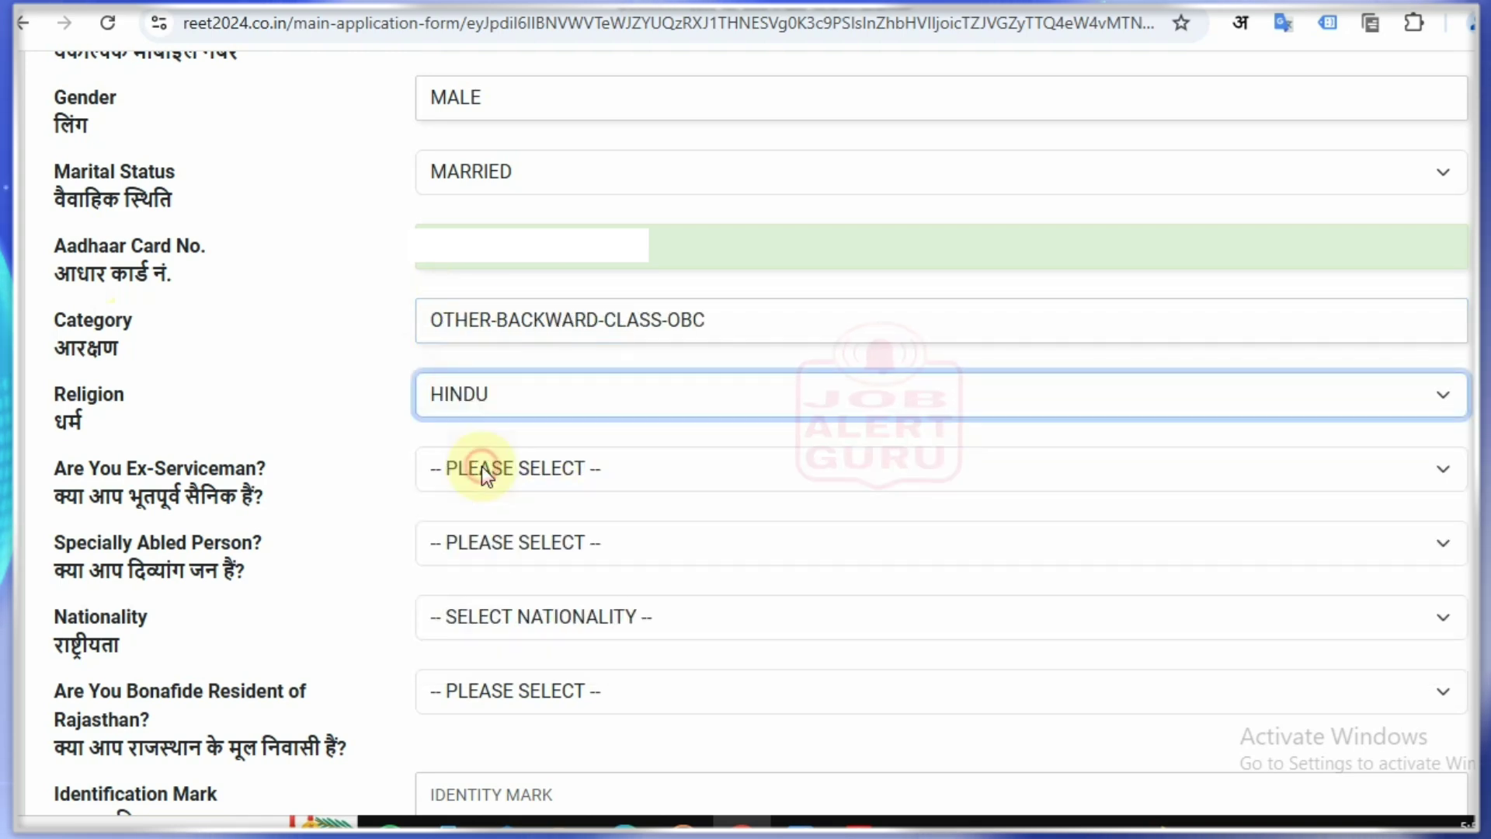
pyautogui.click(542, 464)
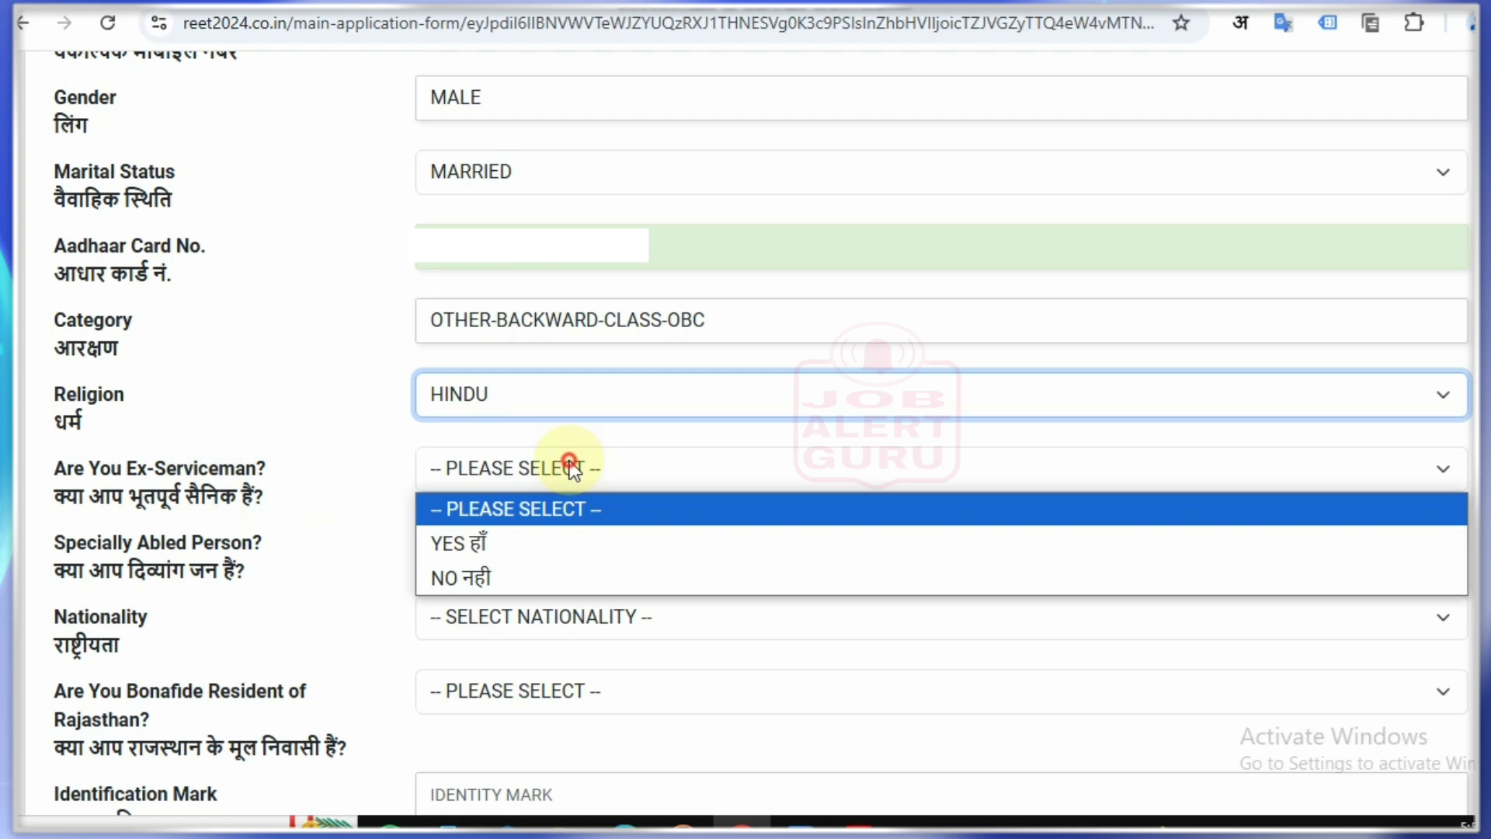
pyautogui.click(523, 578)
pyautogui.click(501, 544)
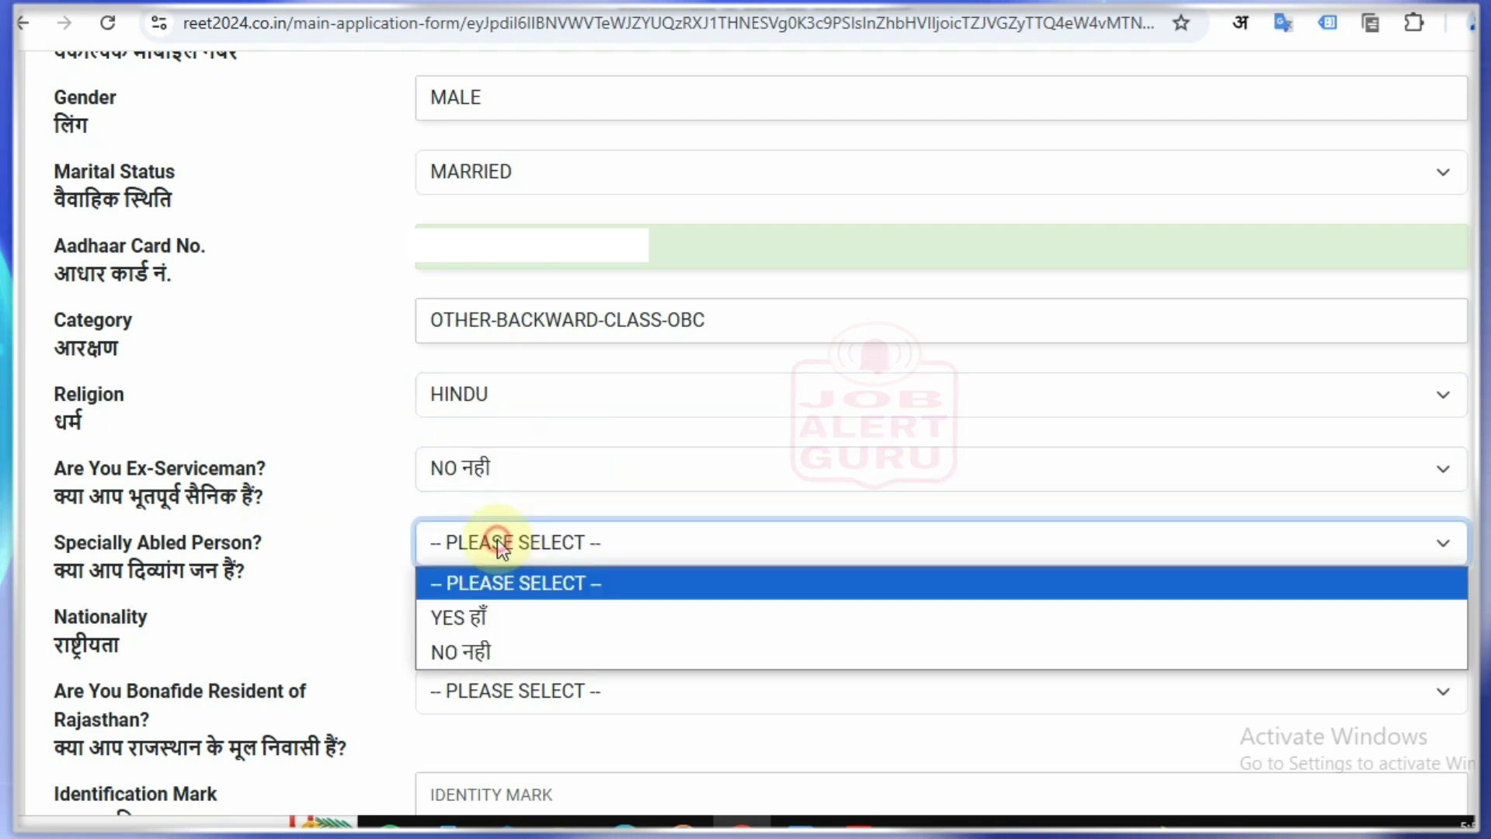
pyautogui.click(519, 650)
pyautogui.click(529, 612)
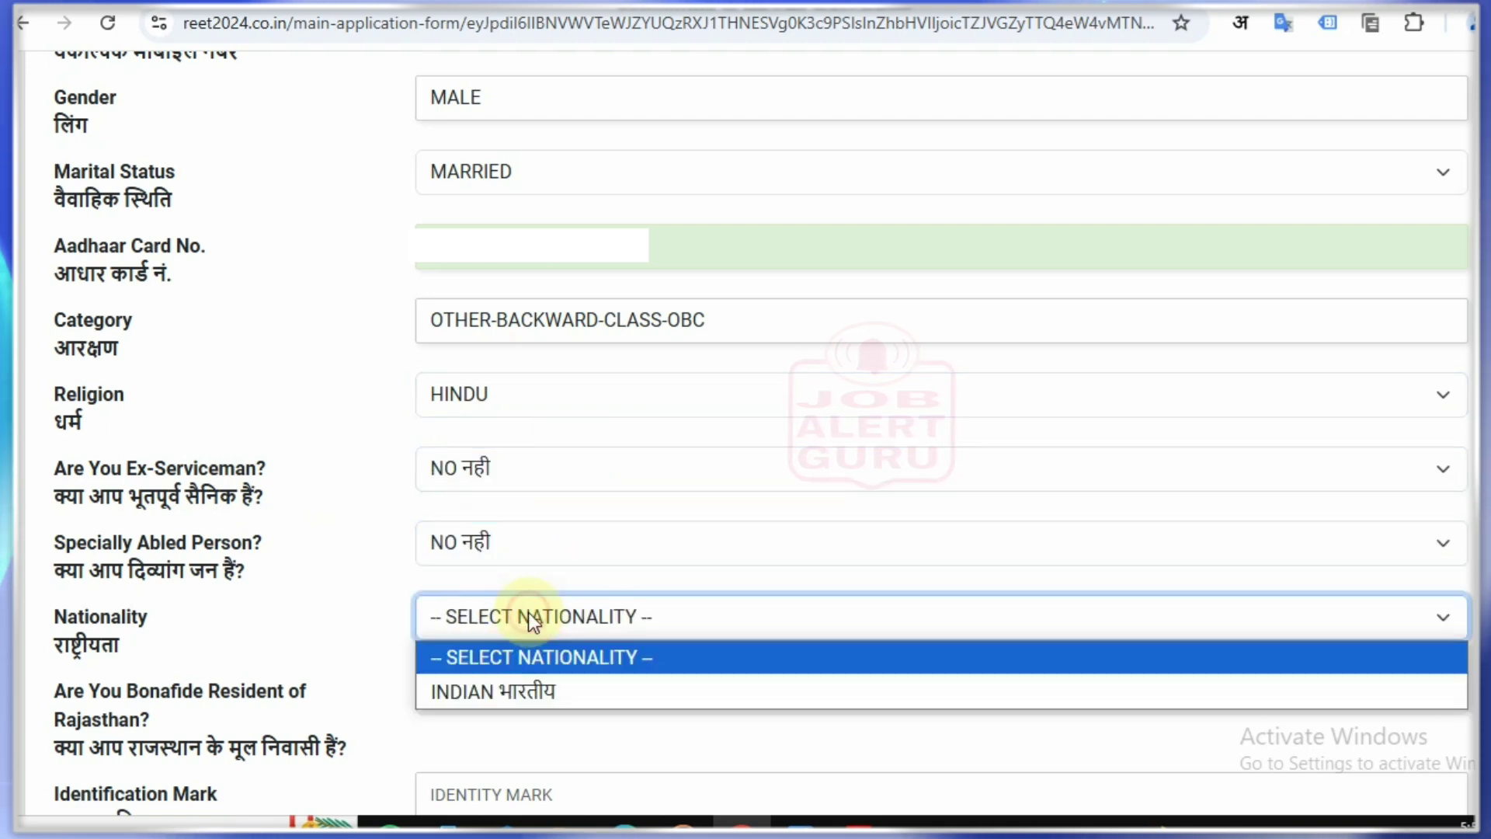
pyautogui.click(540, 688)
# Step: Answer YES to being a bonafide Rajasthan resident, after briefly switching it to No
pyautogui.scroll(-3, 721, 564)
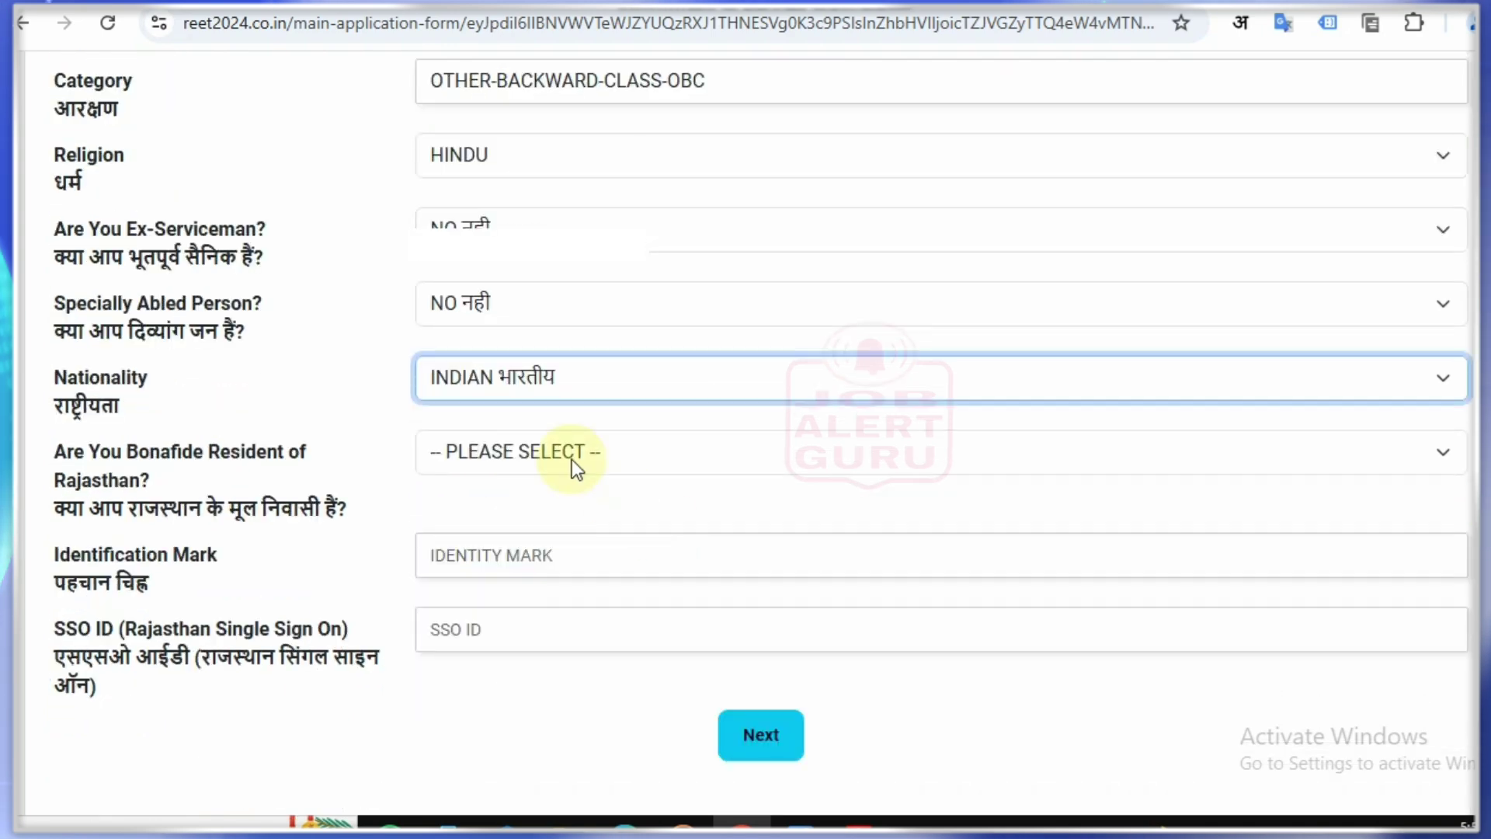
pyautogui.click(572, 459)
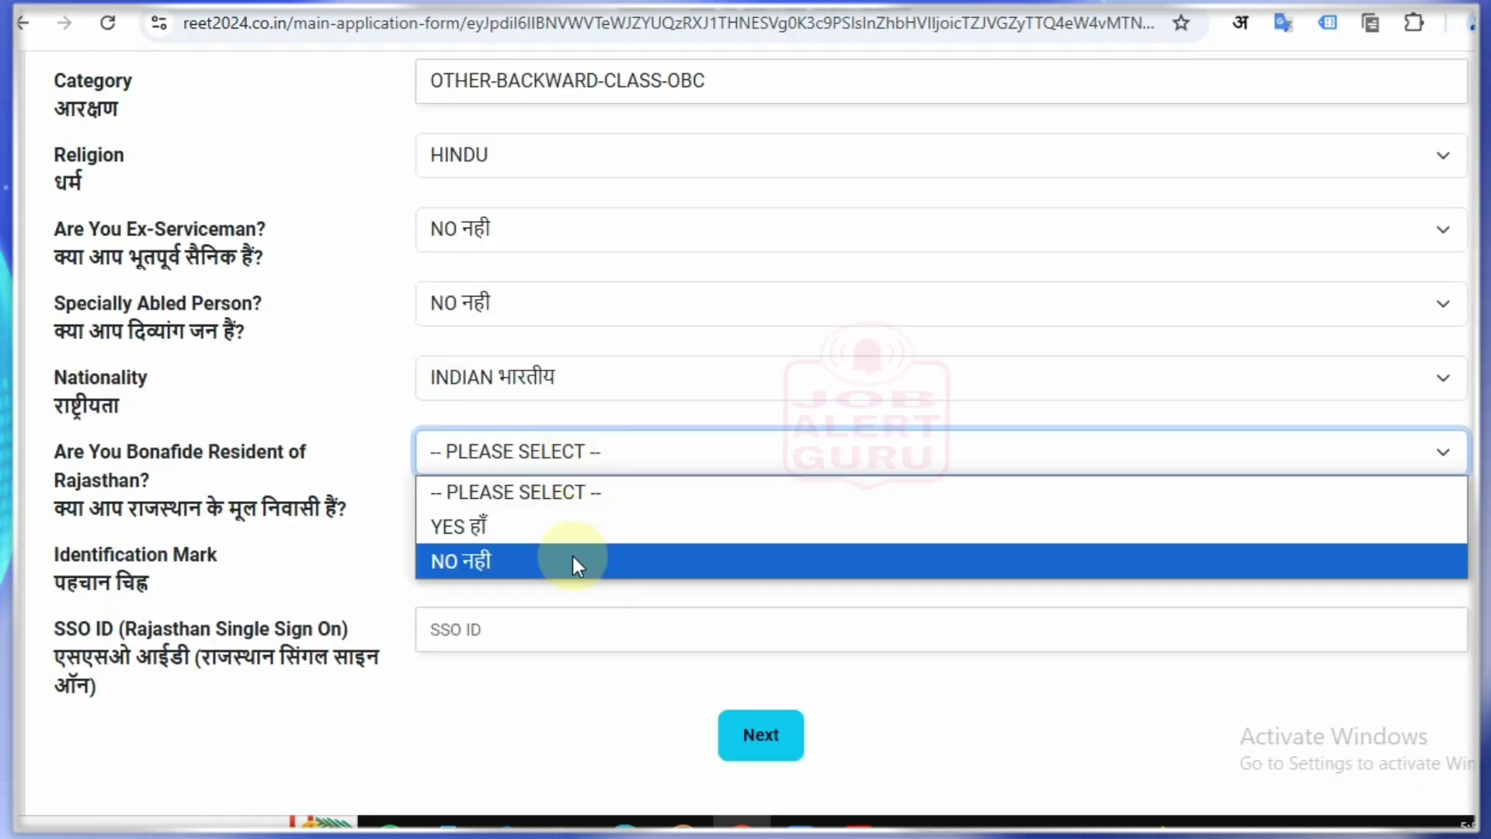
pyautogui.click(549, 532)
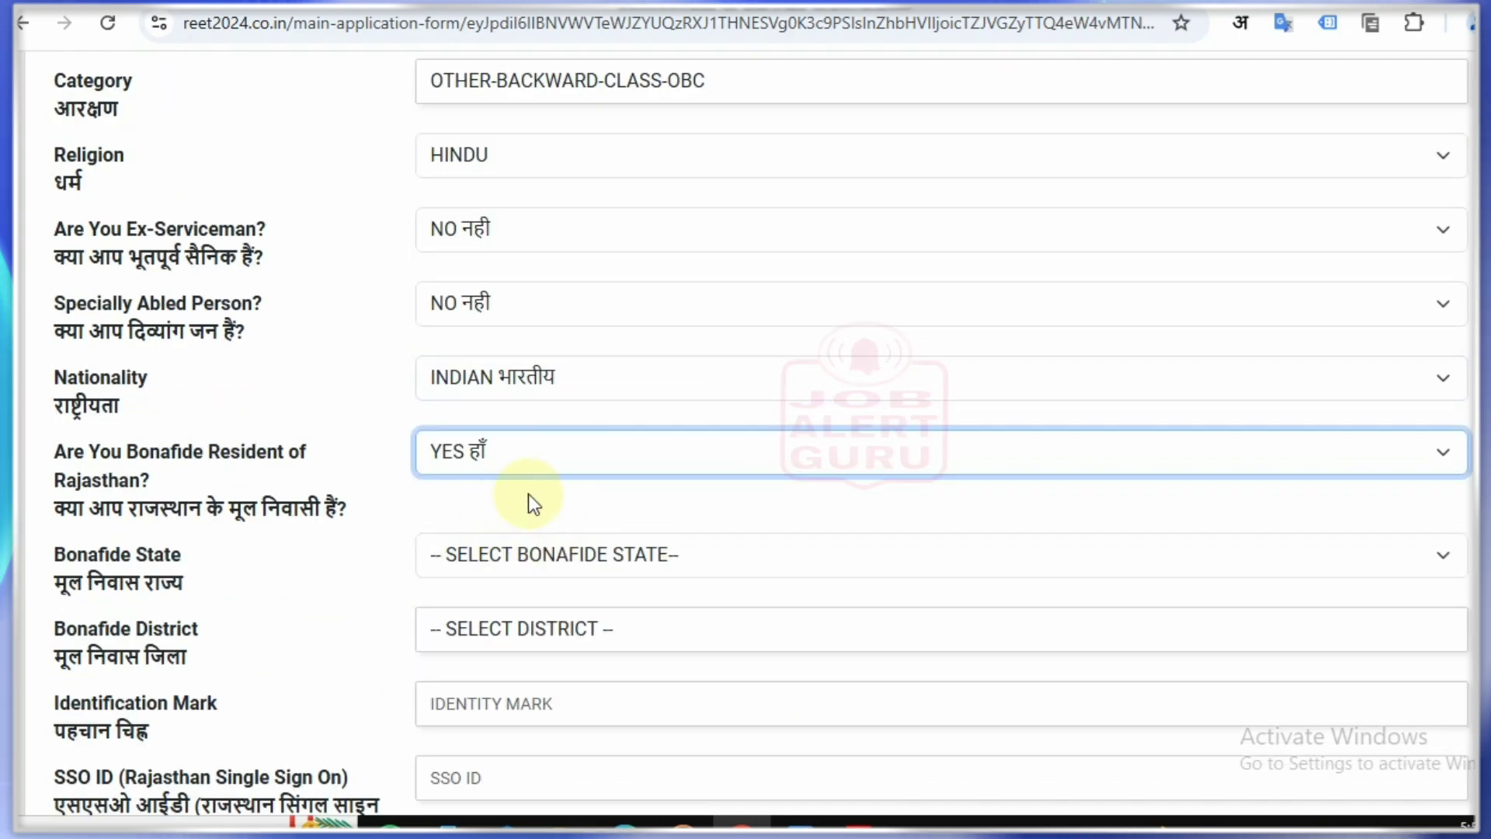
pyautogui.scroll(-3, 528, 494)
pyautogui.click(437, 194)
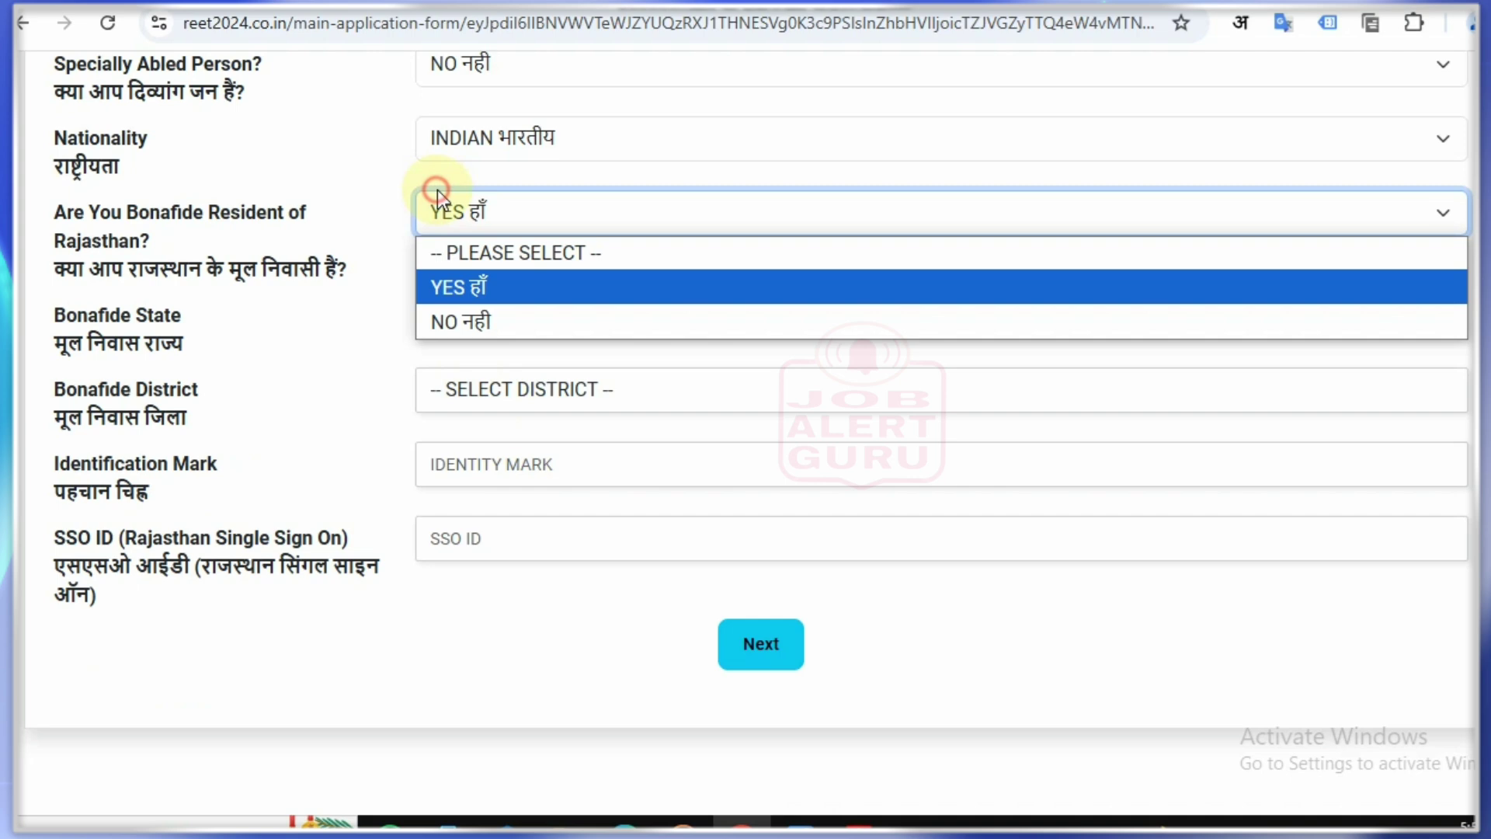
pyautogui.click(517, 315)
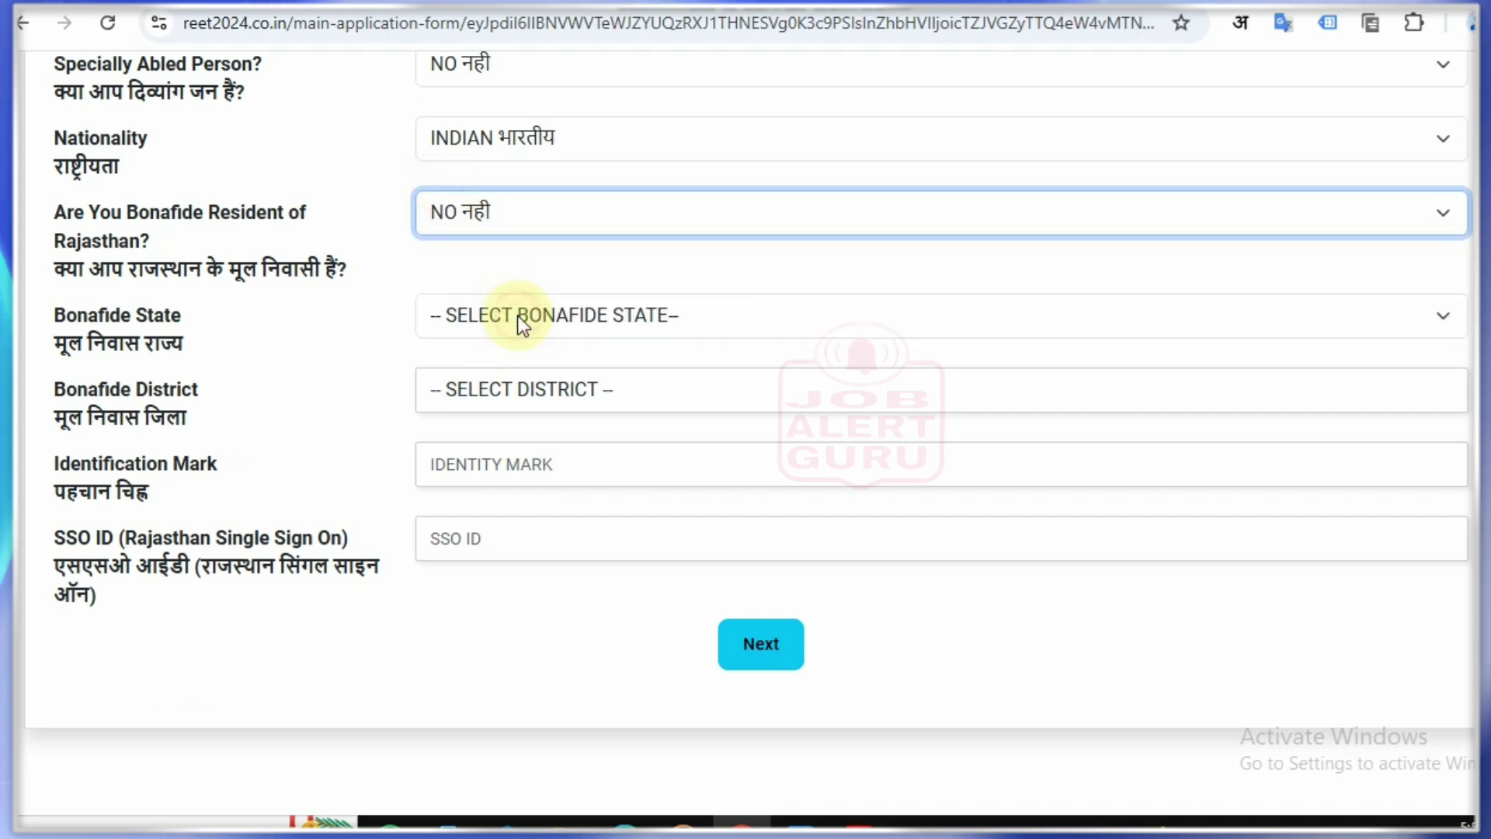
pyautogui.click(502, 205)
pyautogui.click(511, 270)
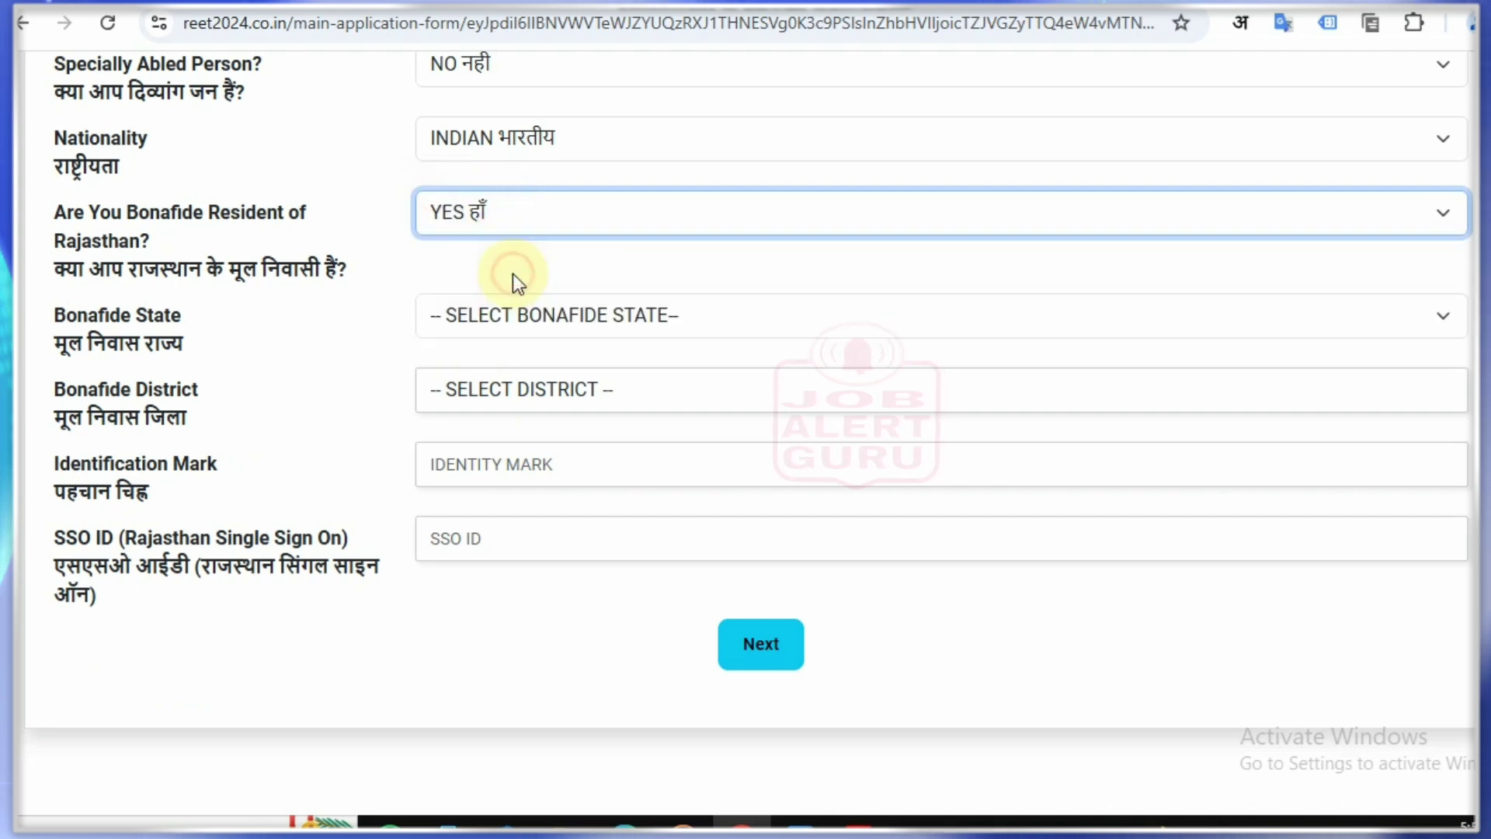
# Step: Set the bonafide state to RAJASTHAN, keeping the resident answer at YES
pyautogui.click(494, 312)
pyautogui.click(511, 386)
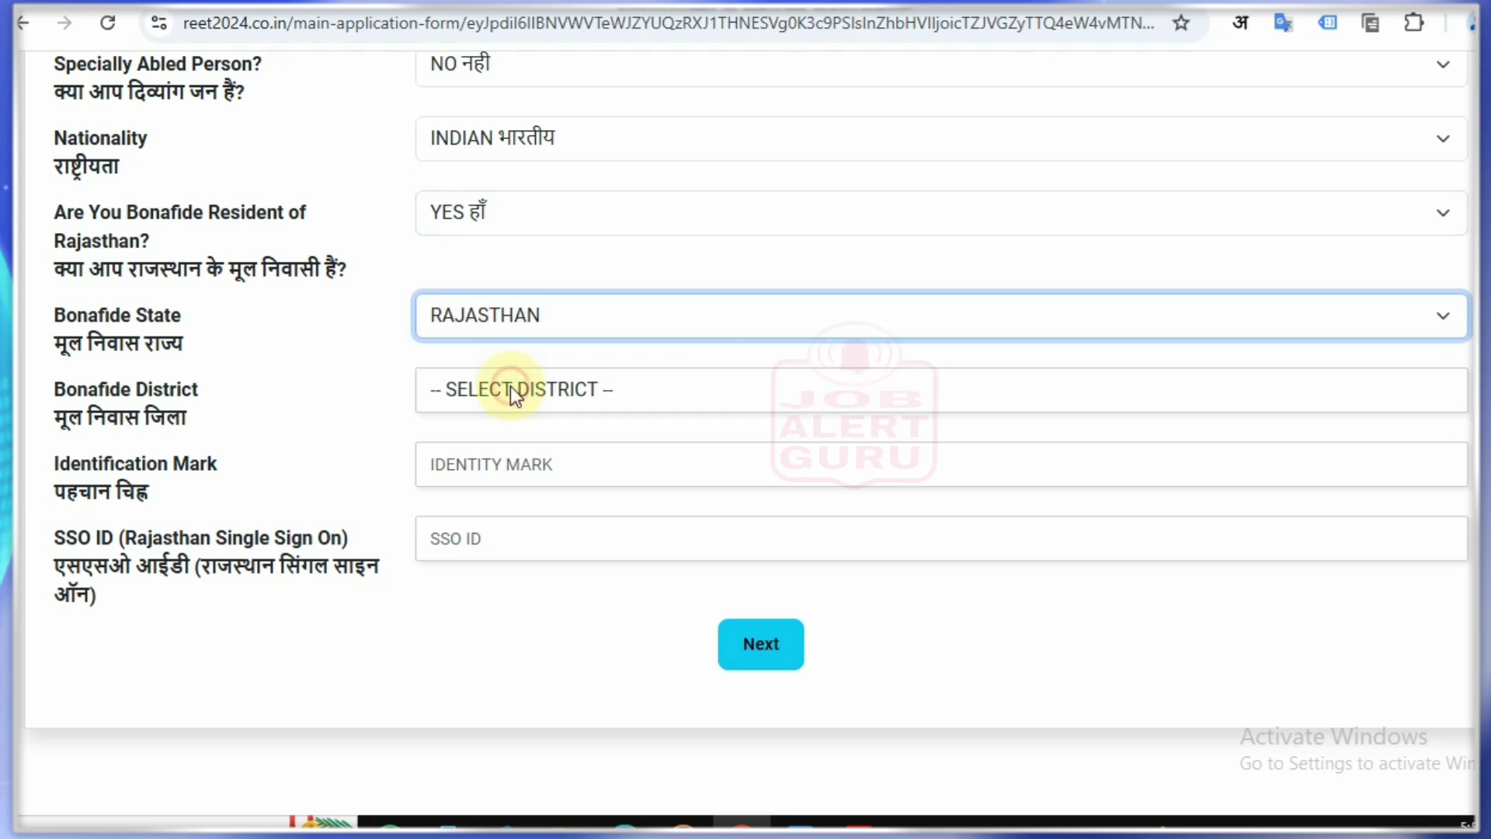
pyautogui.click(484, 221)
pyautogui.click(504, 320)
pyautogui.click(501, 317)
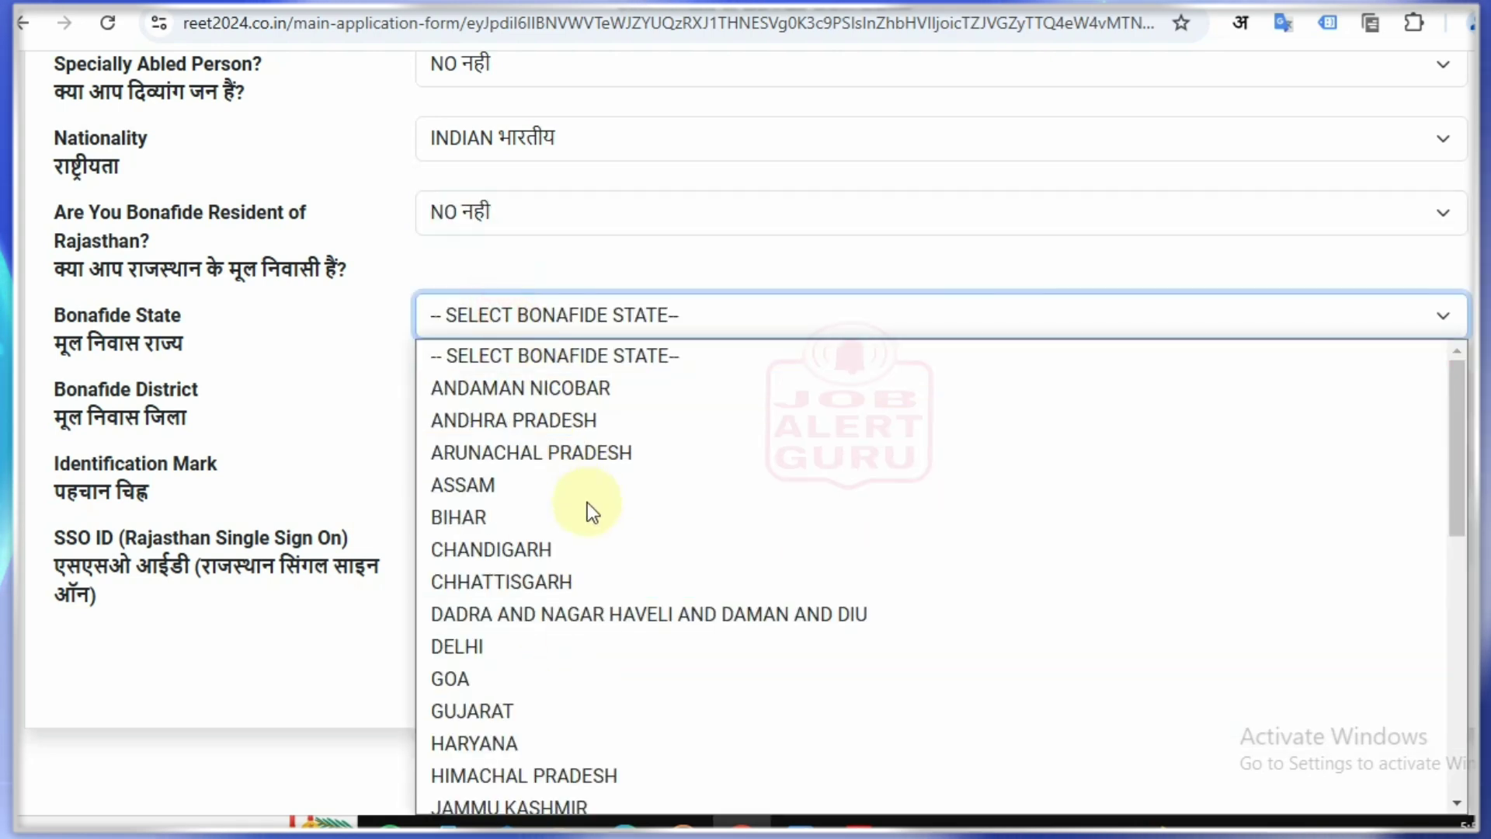
pyautogui.click(520, 212)
pyautogui.click(536, 282)
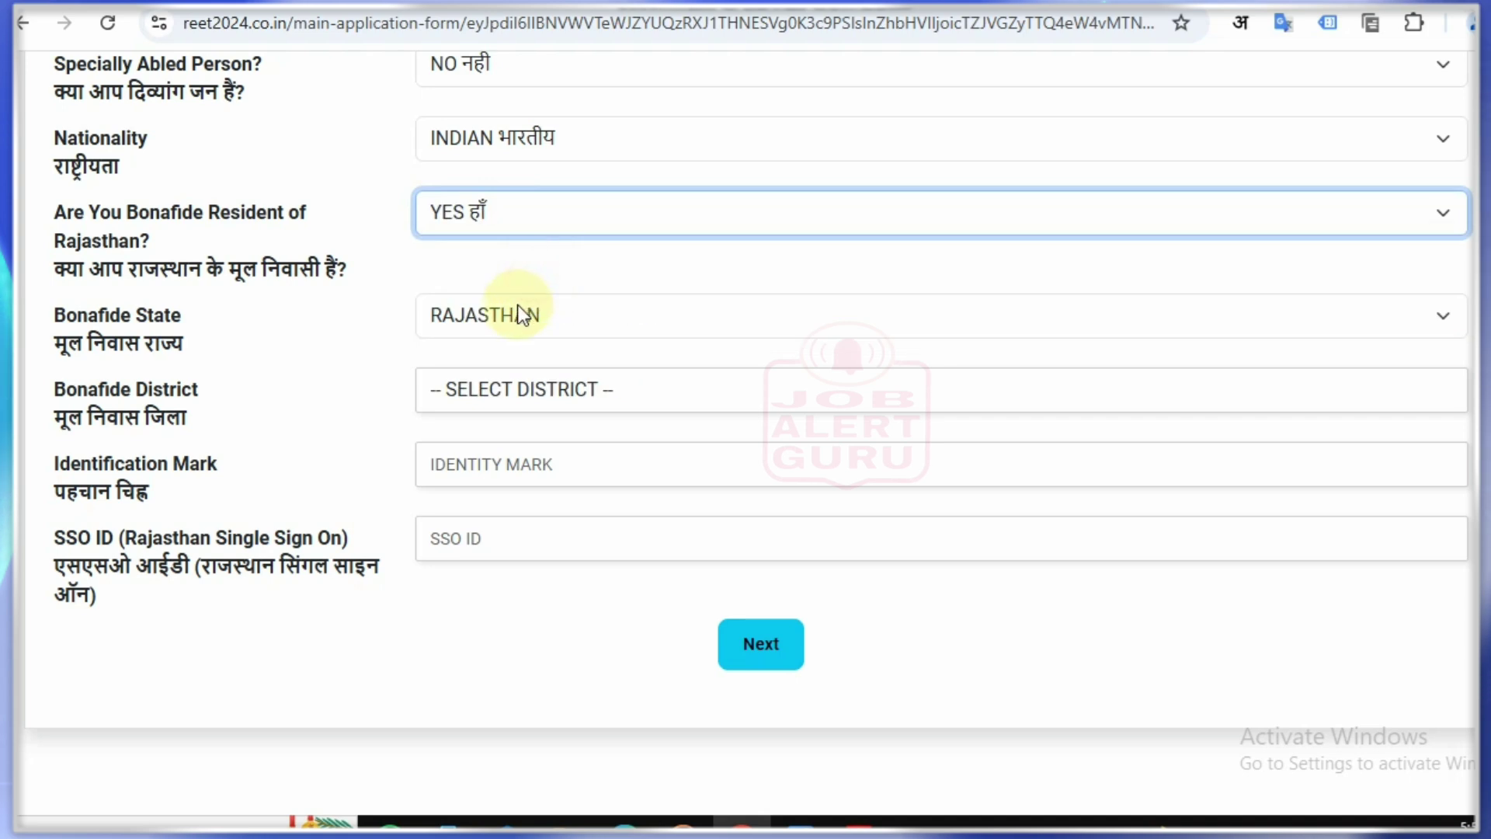
pyautogui.click(519, 315)
pyautogui.click(522, 386)
# Step: Pick CHURU as the bonafide district
pyautogui.click(519, 386)
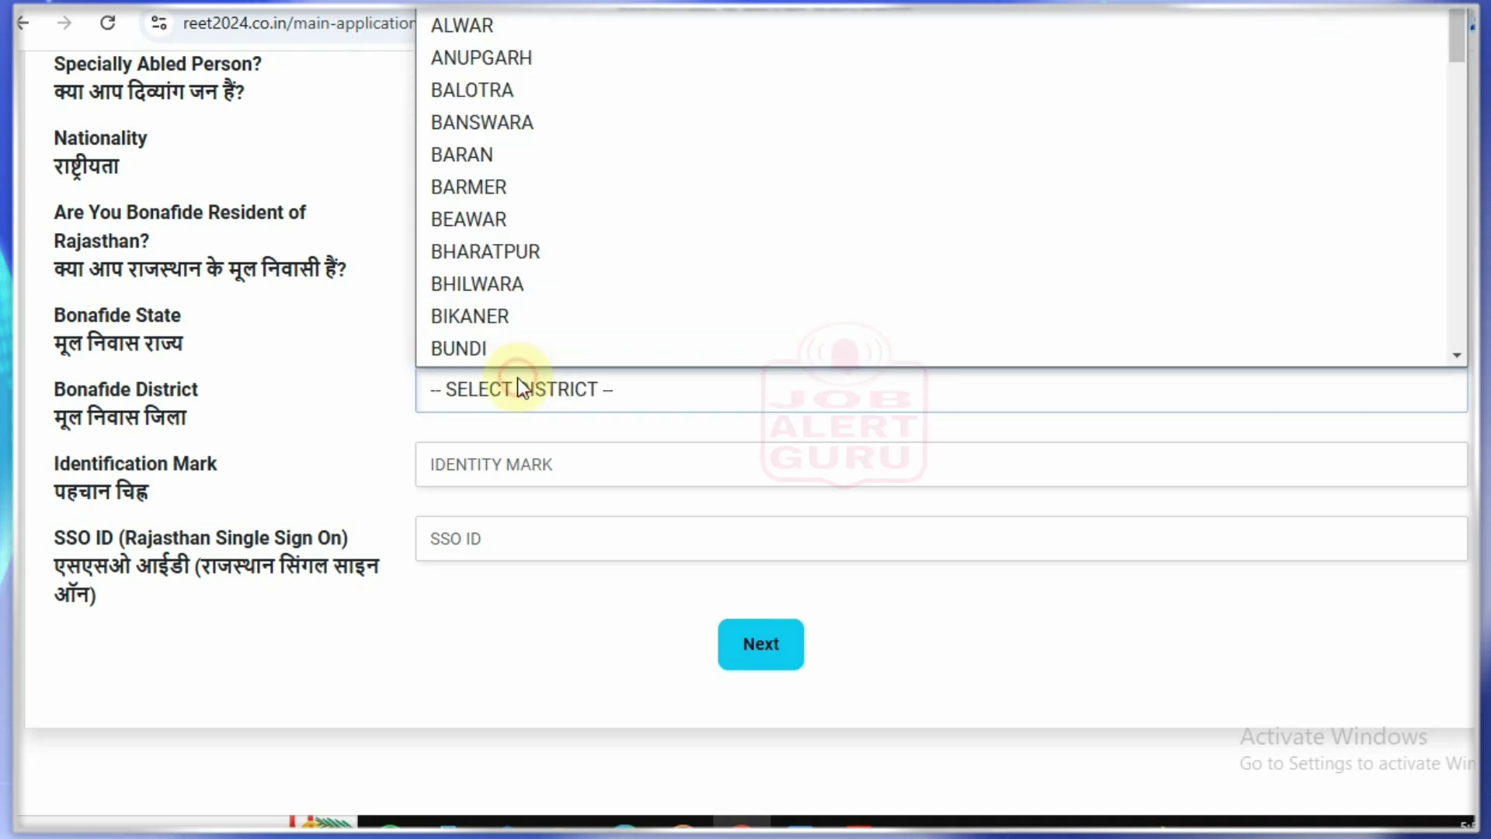
pyautogui.scroll(-5, 646, 229)
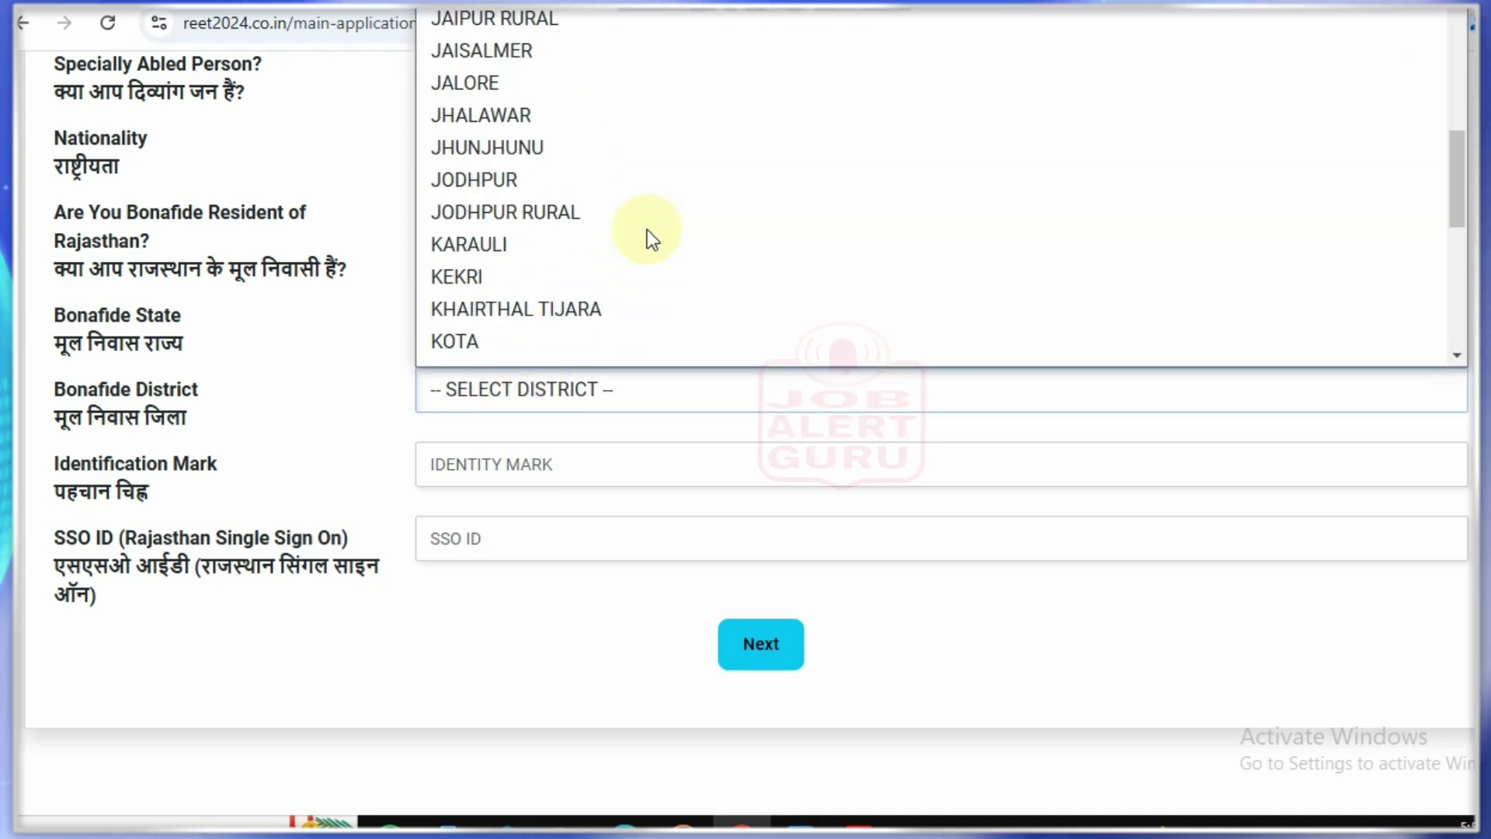
pyautogui.scroll(-1, 665, 203)
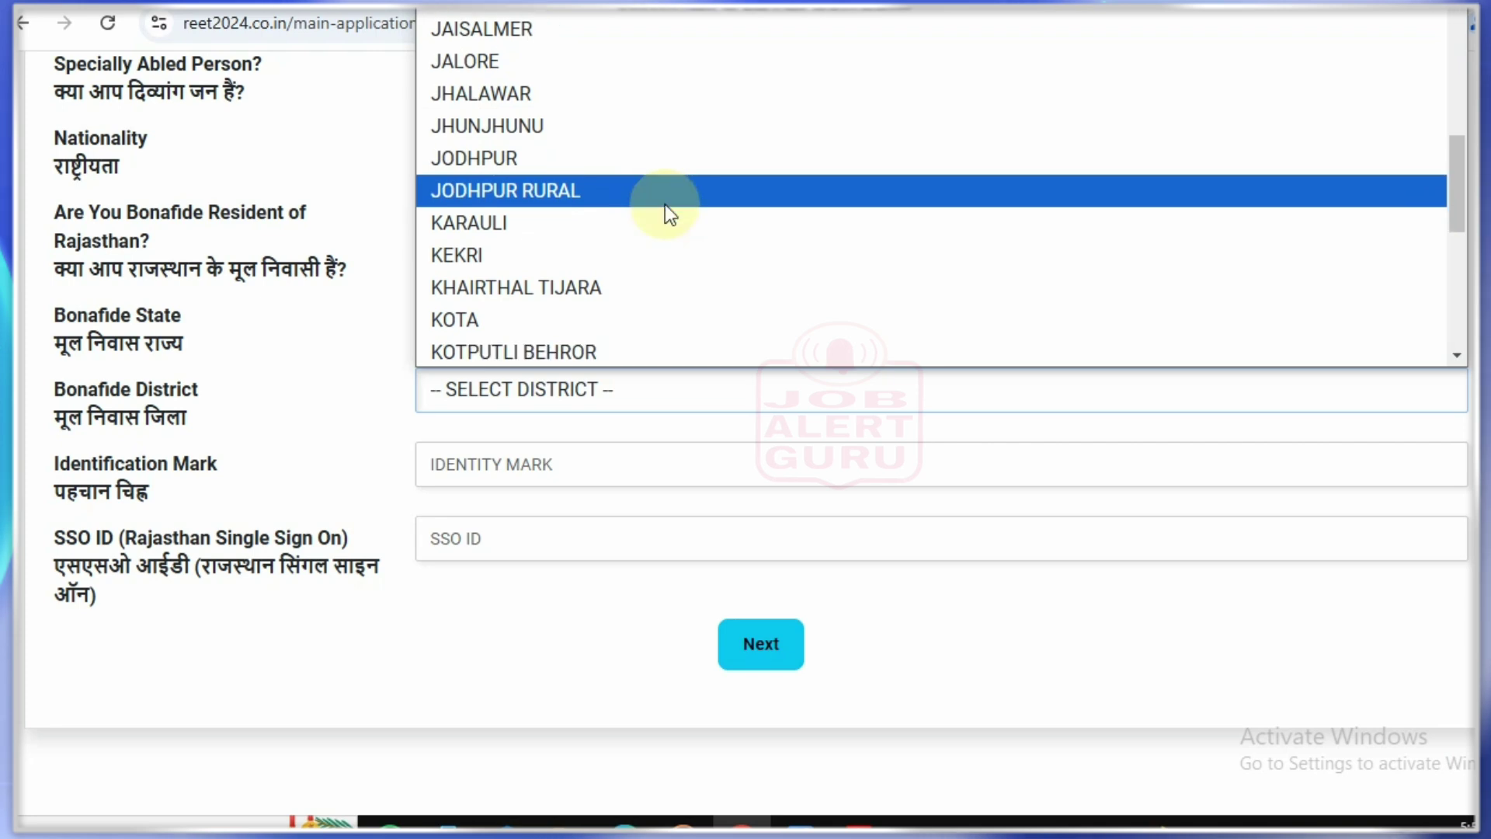
pyautogui.scroll(-5, 664, 204)
pyautogui.scroll(10, 664, 211)
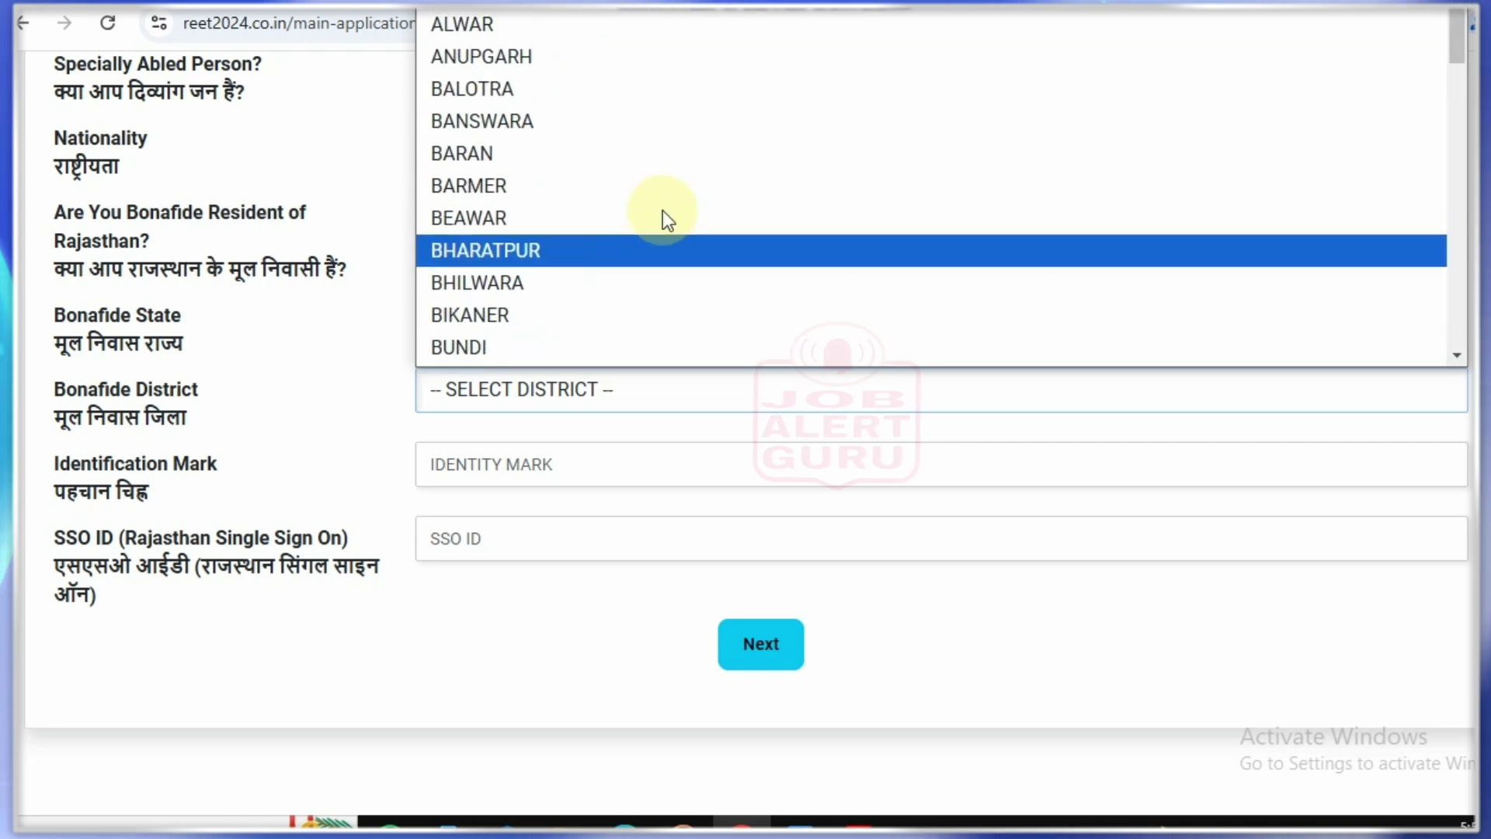
pyautogui.scroll(-4, 663, 212)
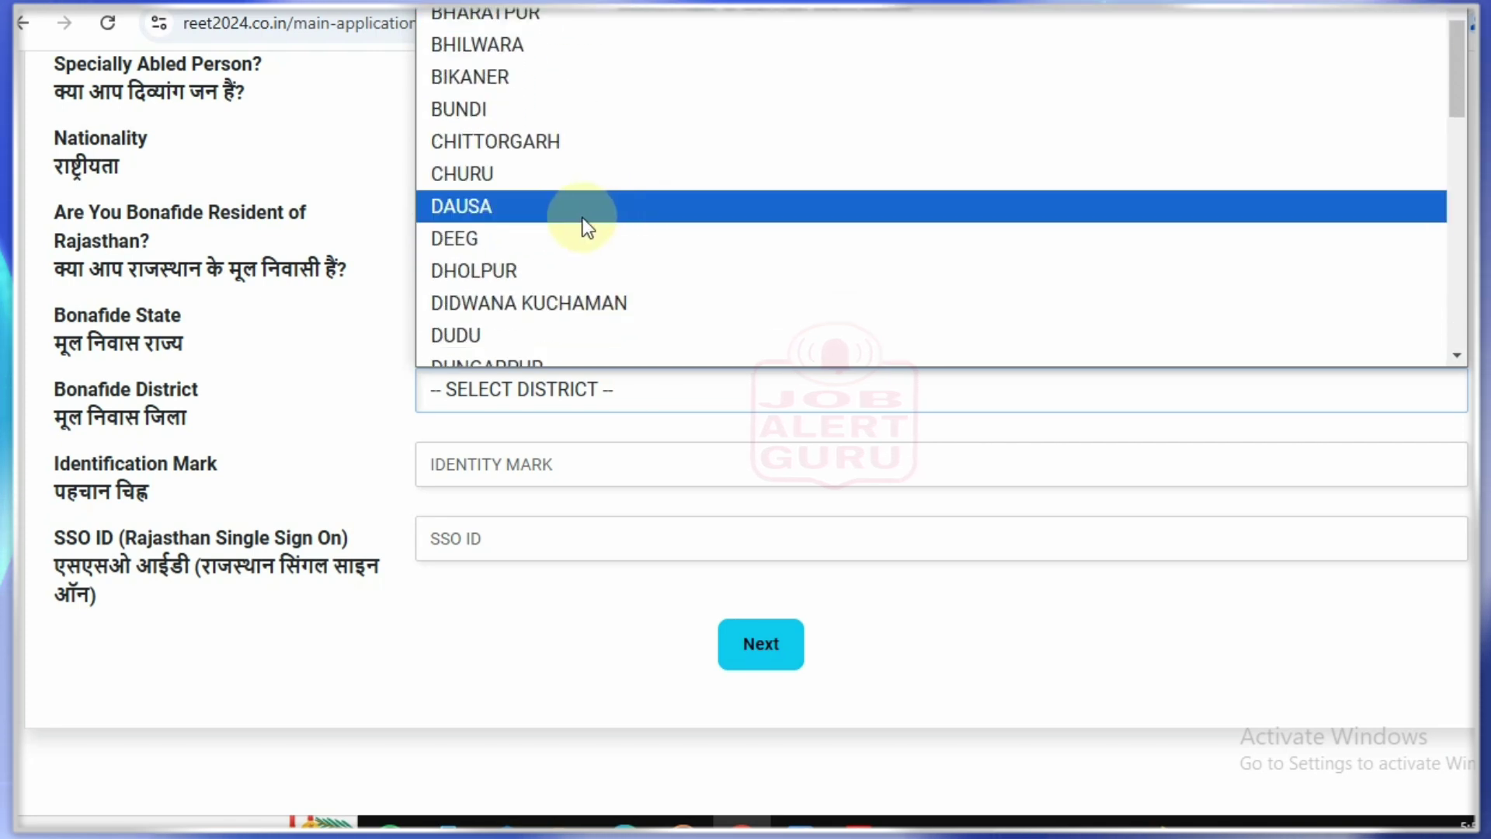
pyautogui.click(585, 180)
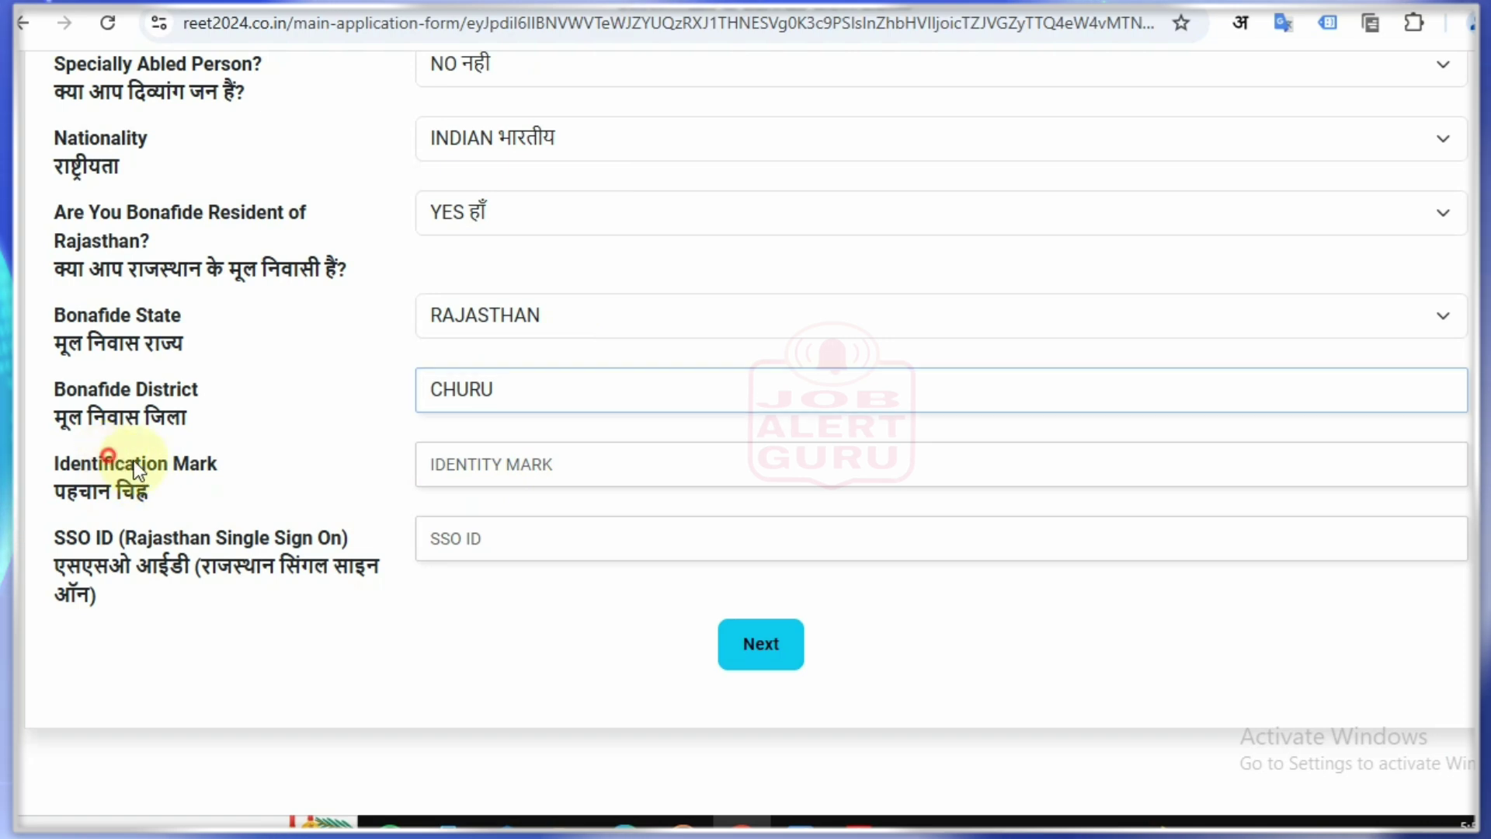
# Step: Paste BLACK MOLE ON FACE as the identification mark and mark the filled entries
pyautogui.click(497, 470)
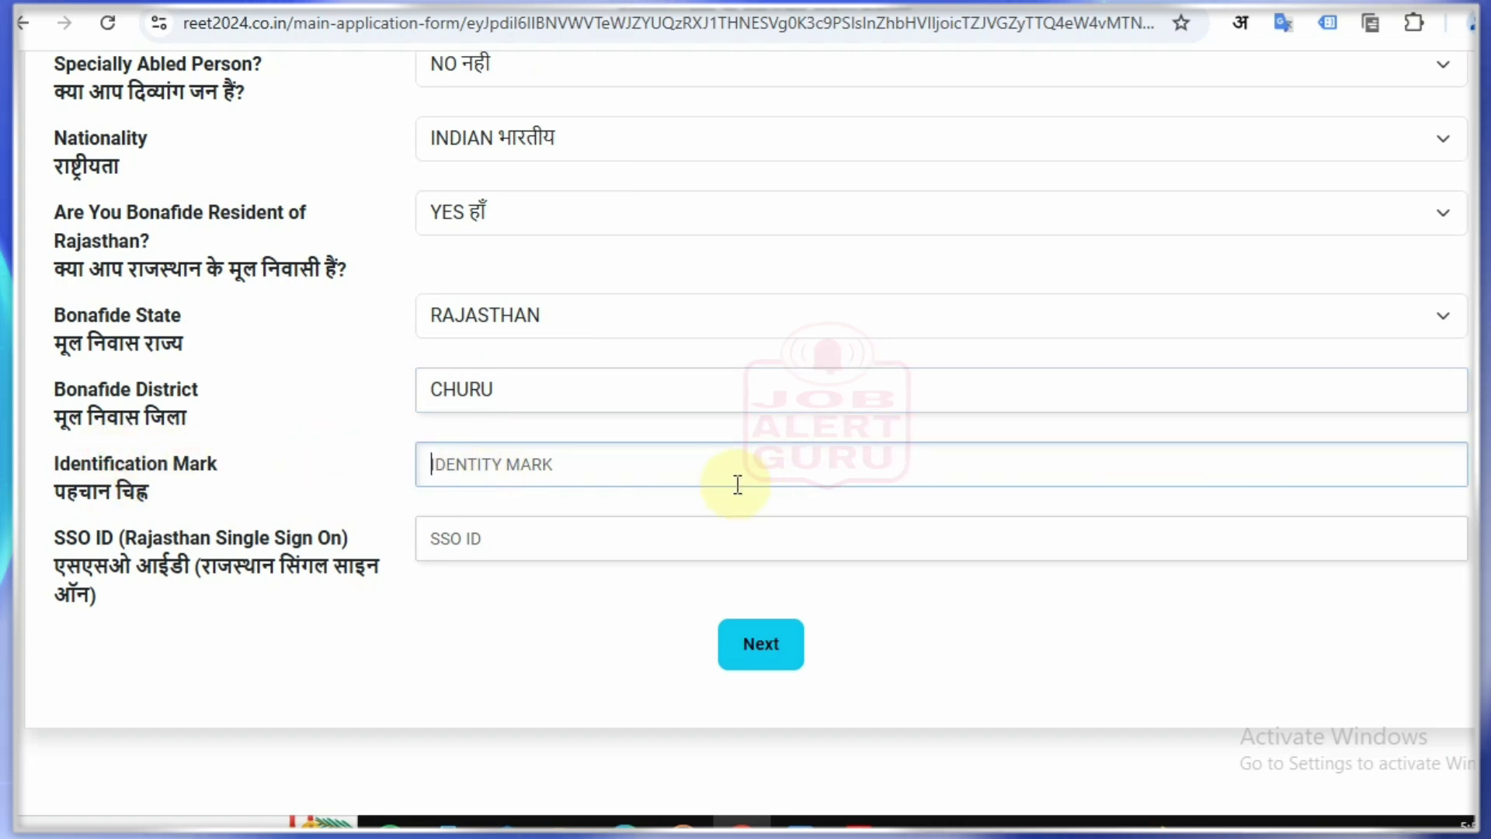
pyautogui.write('BLACK MOLE ON FACE')
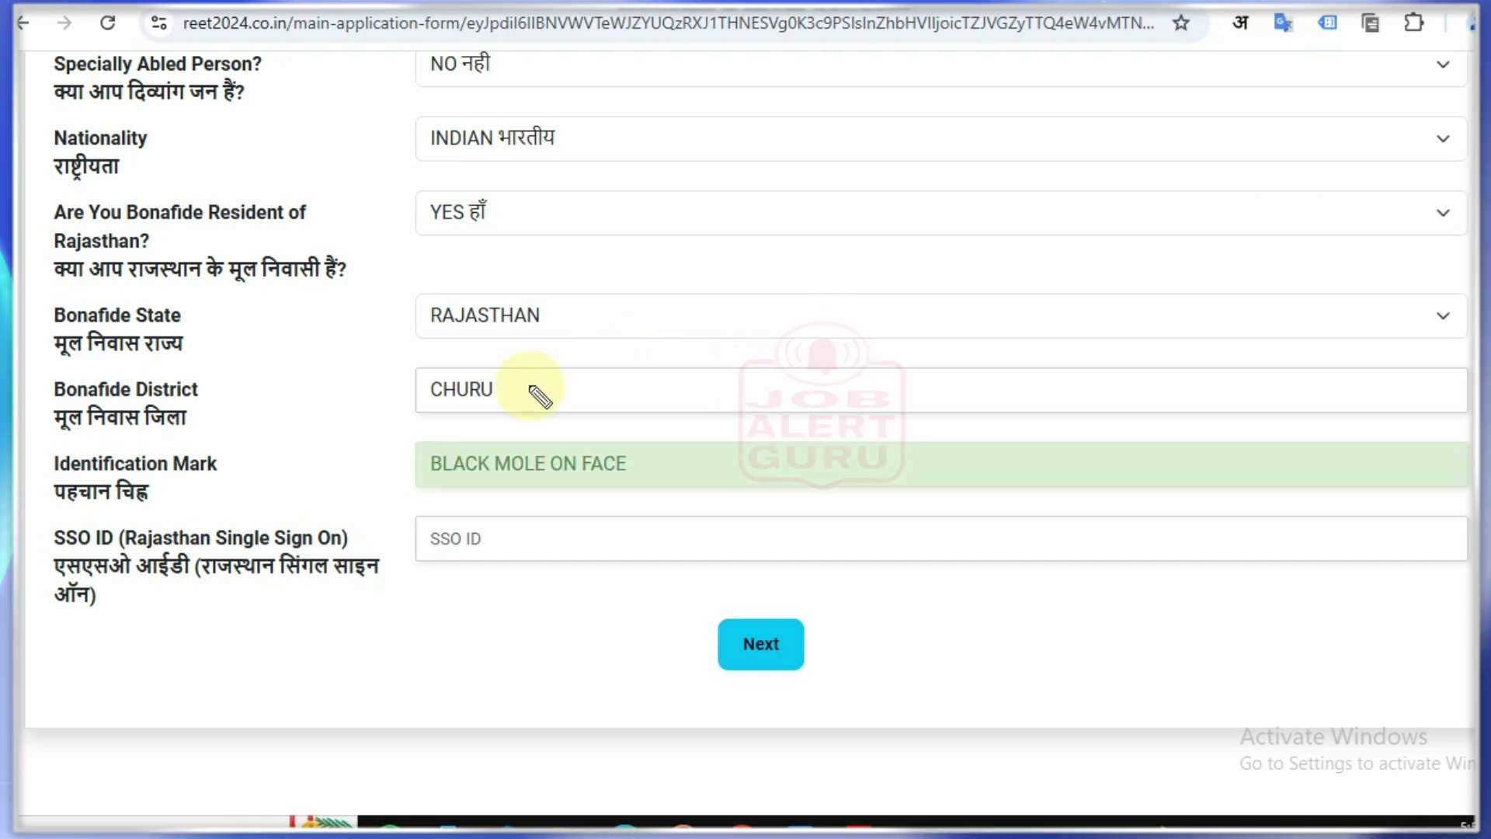
pyautogui.moveTo(357, 383); pyautogui.dragTo(420, 396)
pyautogui.moveTo(385, 464); pyautogui.dragTo(425, 454)
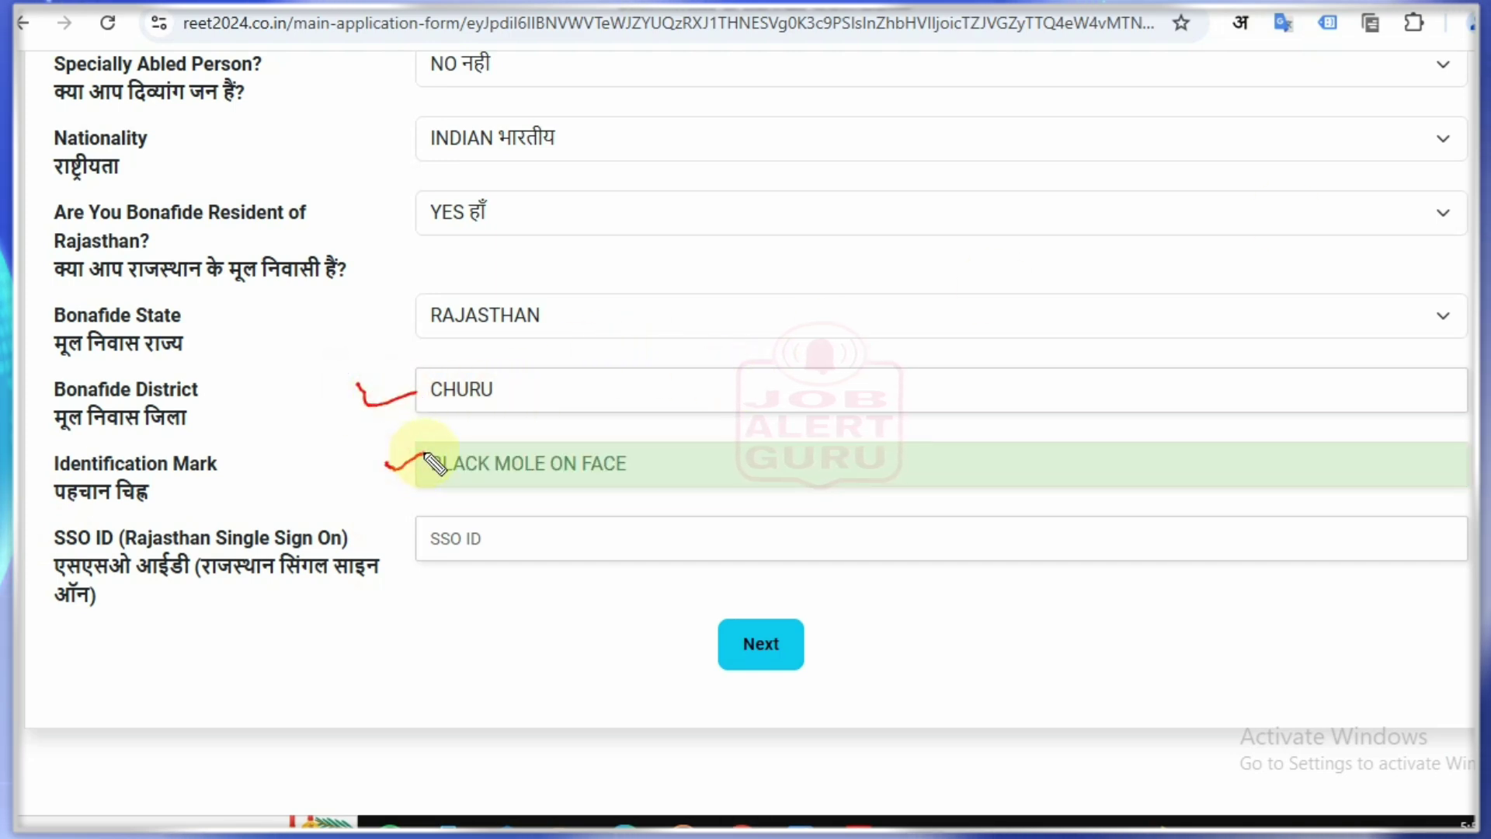
pyautogui.moveTo(390, 530)
pyautogui.mouseDown()
pyautogui.moveTo(403, 546)
pyautogui.moveTo(427, 525)
pyautogui.mouseUp()
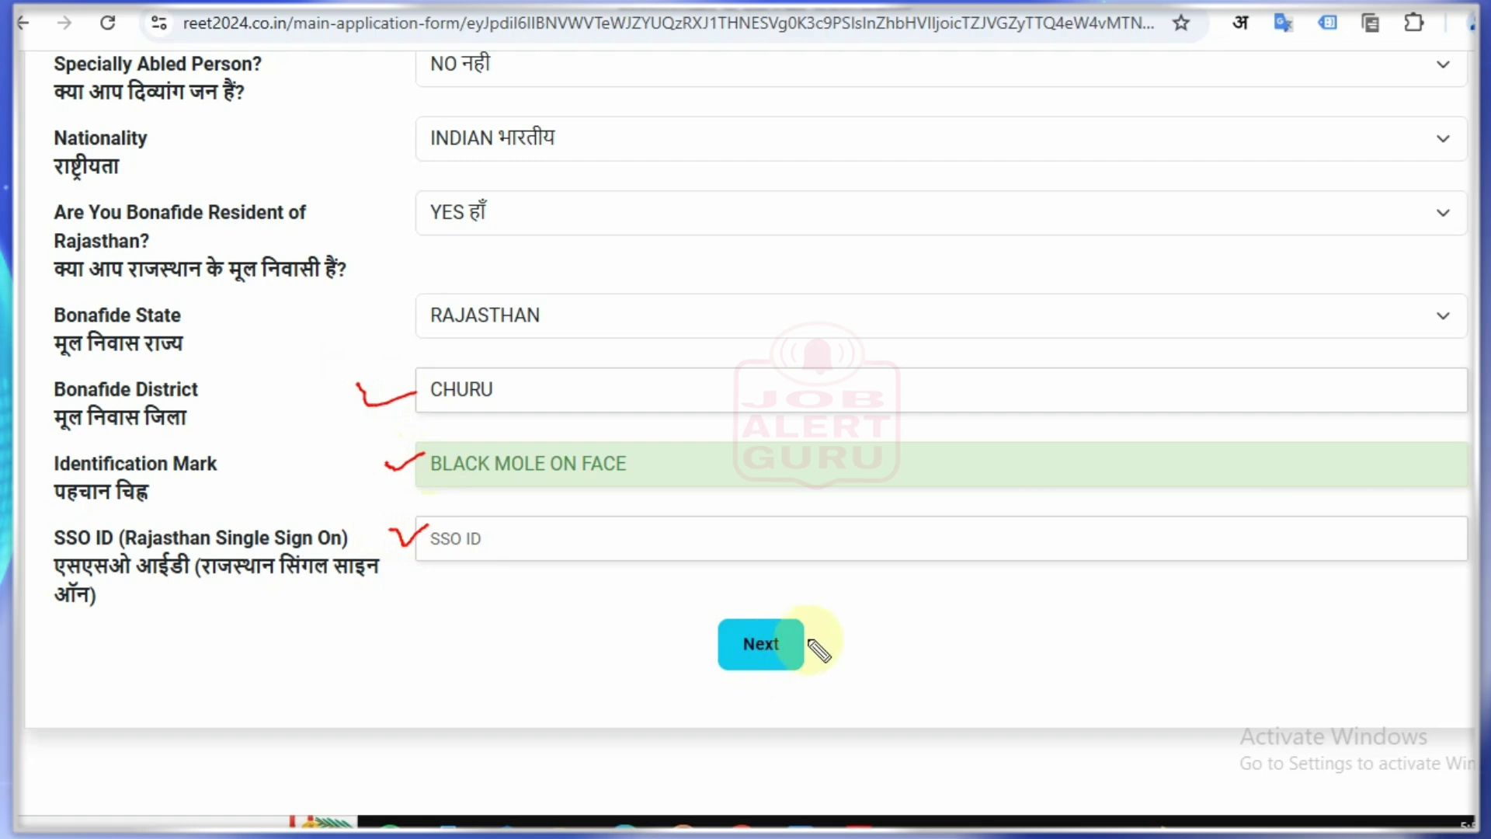
pyautogui.moveTo(809, 638); pyautogui.dragTo(851, 621)
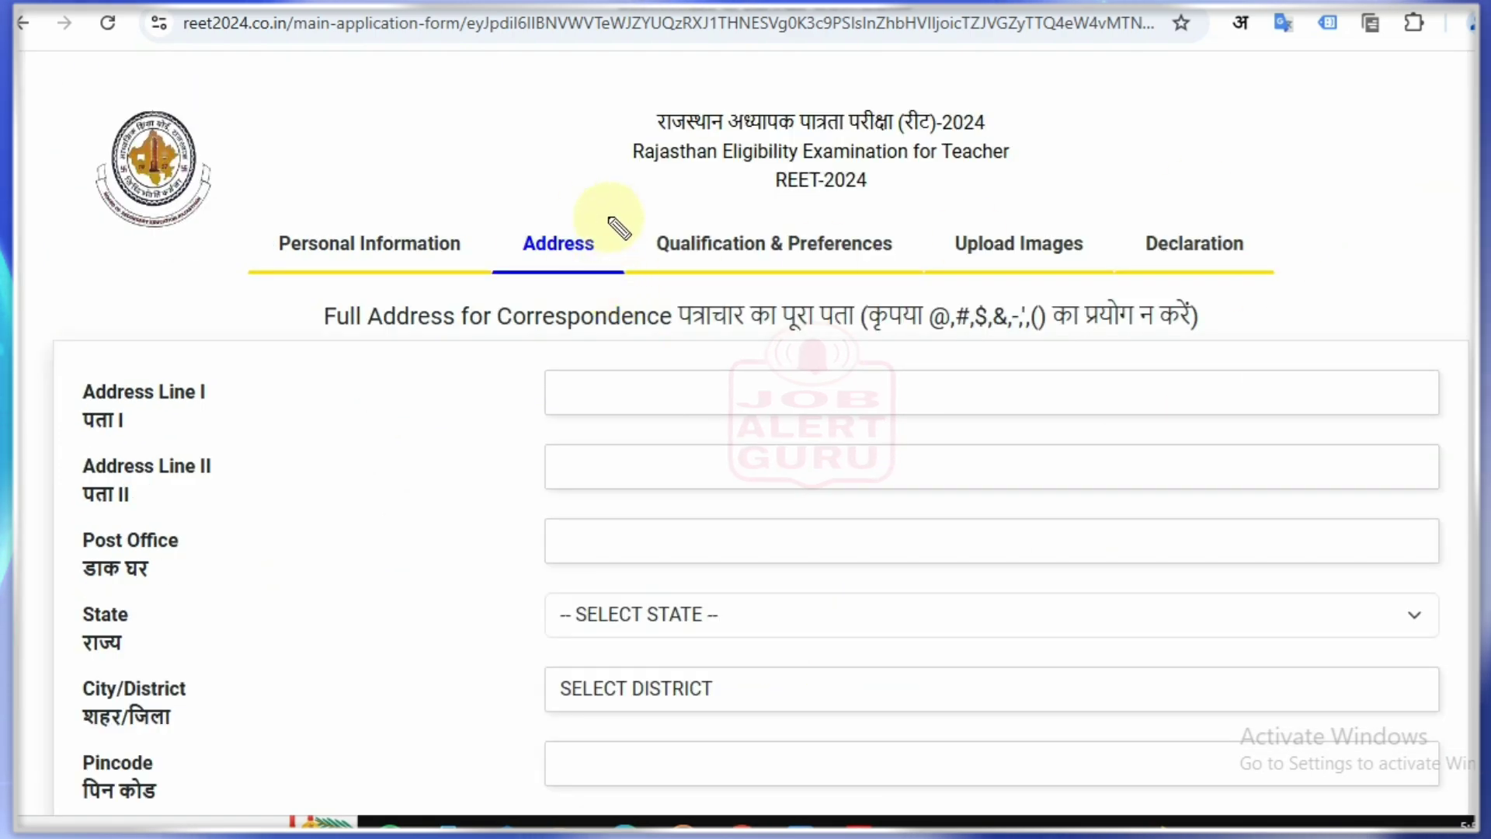
pyautogui.moveTo(550, 212); pyautogui.dragTo(638, 195)
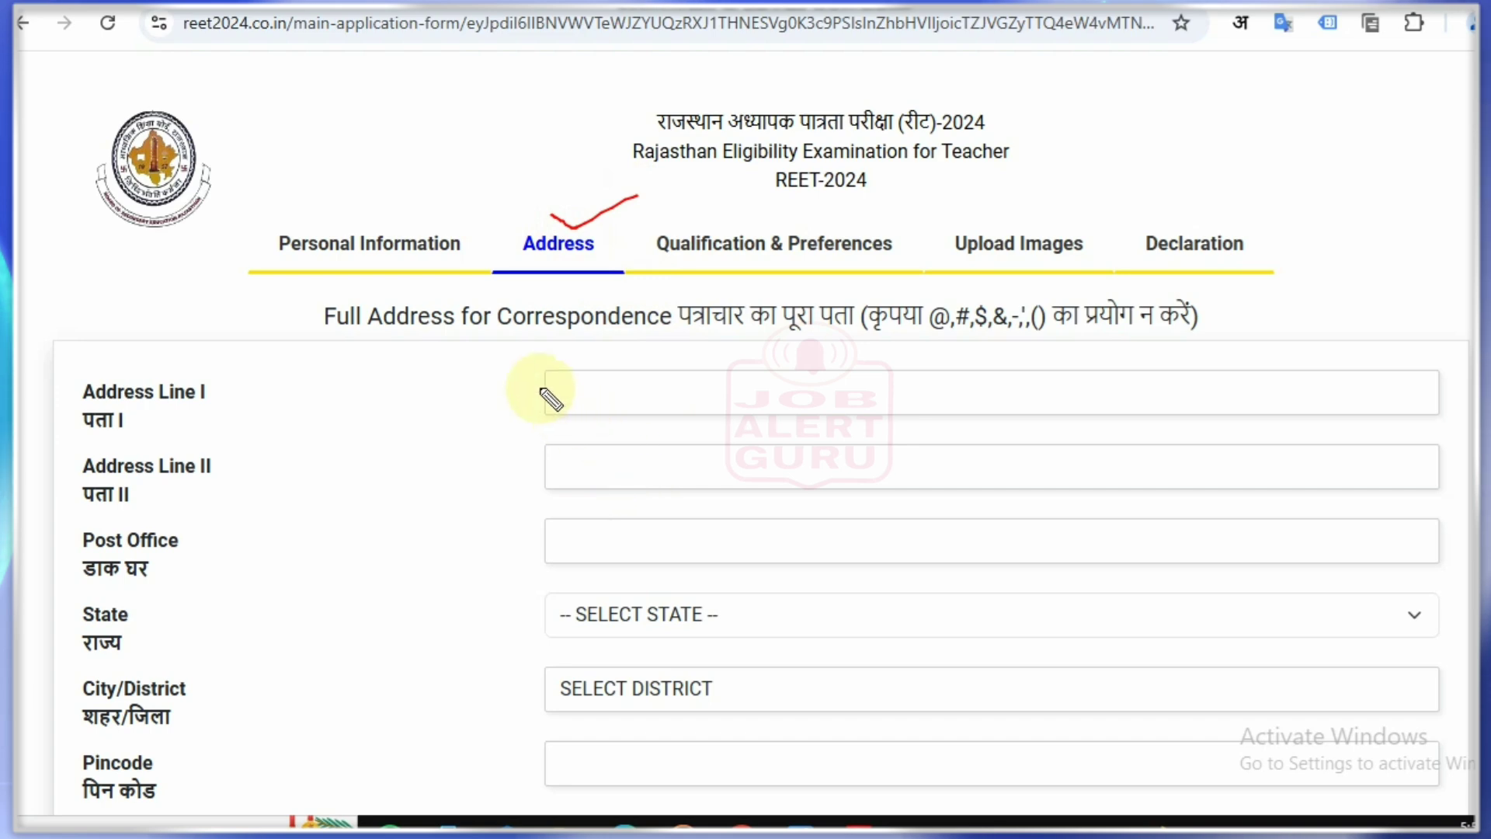
pyautogui.moveTo(514, 386); pyautogui.dragTo(557, 364)
pyautogui.moveTo(508, 445); pyautogui.dragTo(568, 436)
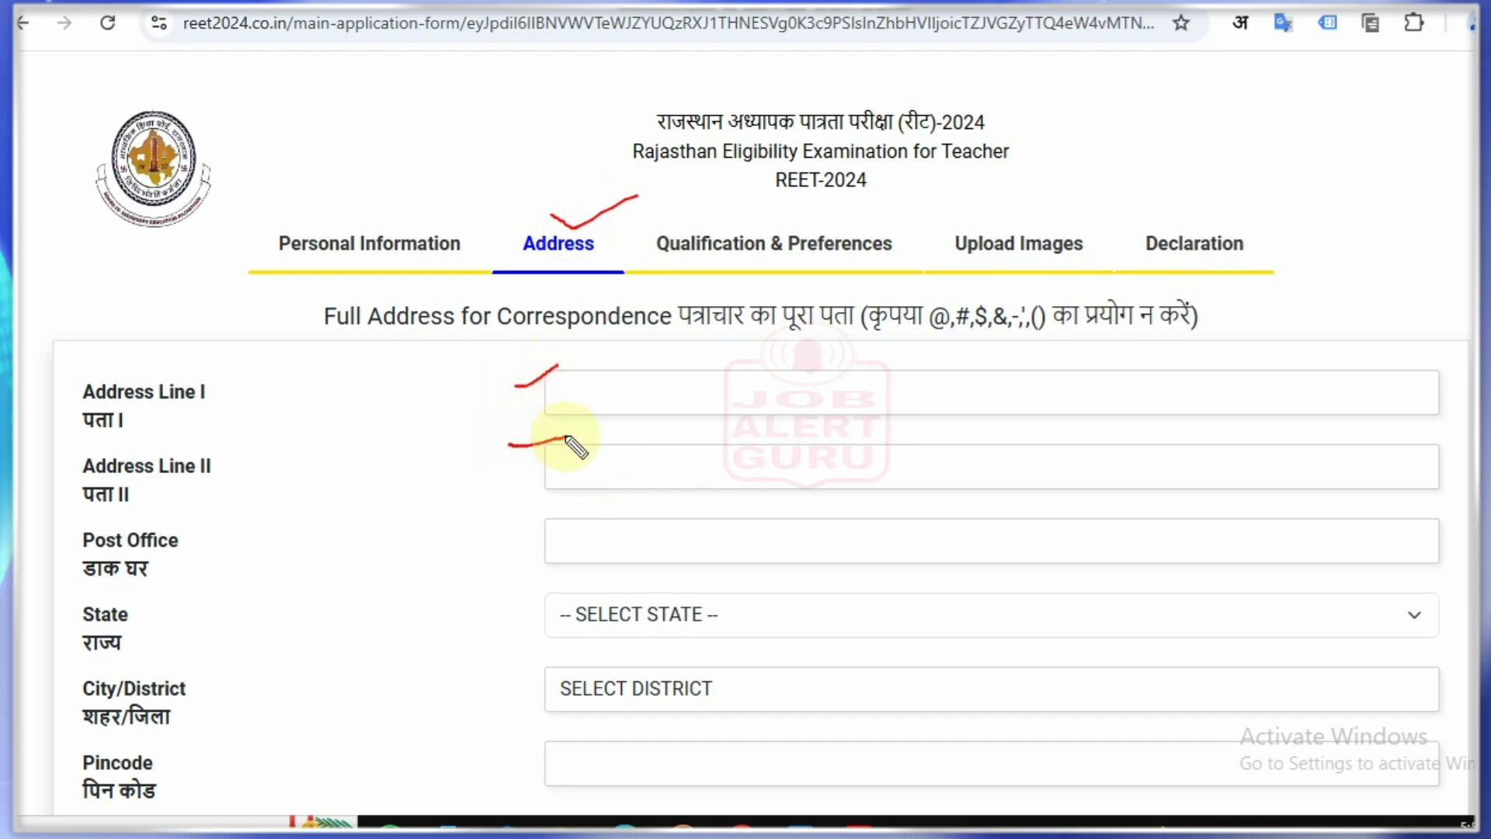
pyautogui.moveTo(518, 521); pyautogui.dragTo(545, 519)
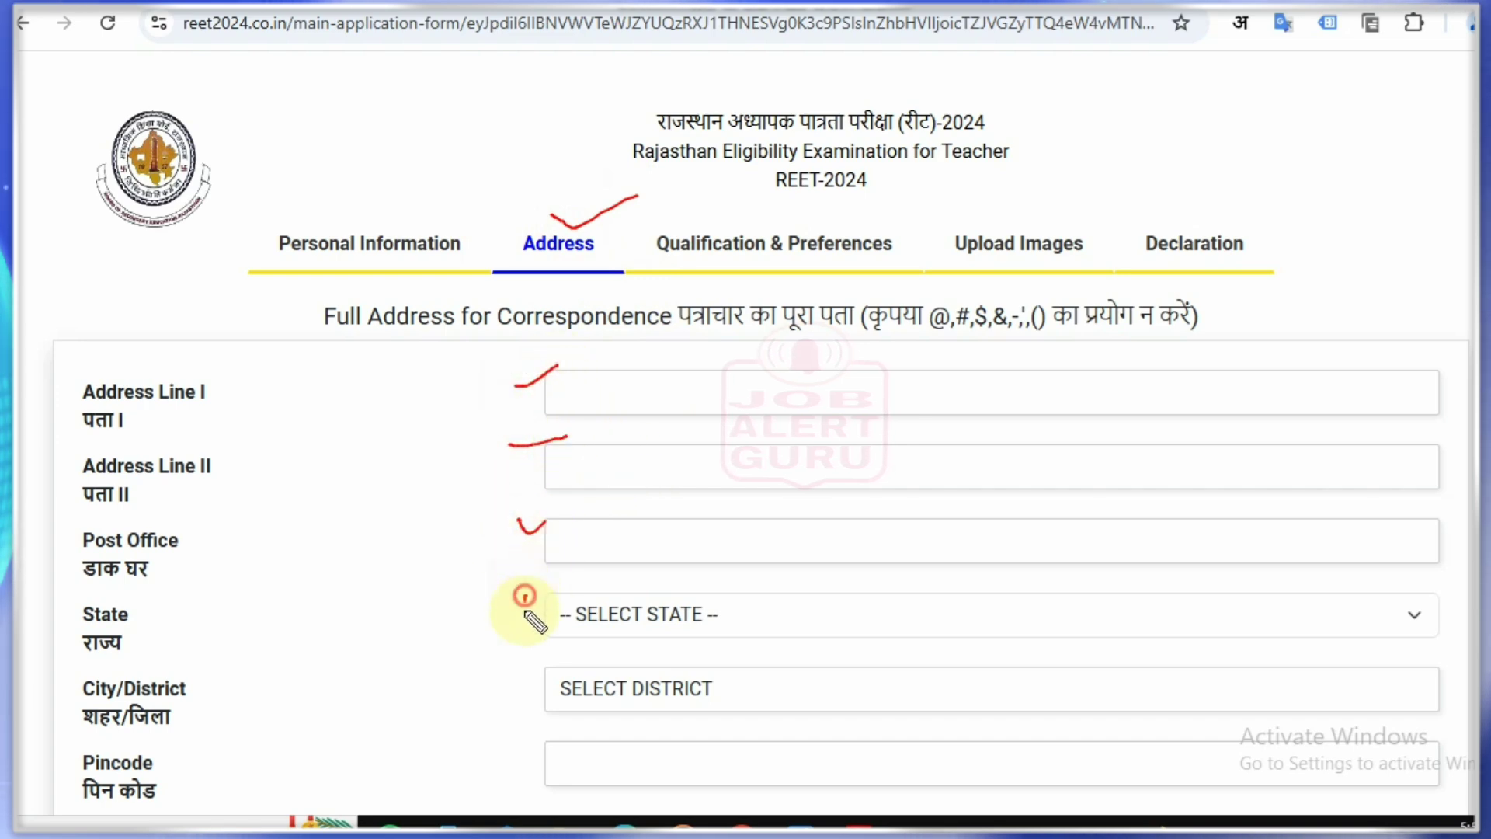
pyautogui.moveTo(525, 598); pyautogui.dragTo(610, 584)
pyautogui.moveTo(522, 678); pyautogui.dragTo(629, 651)
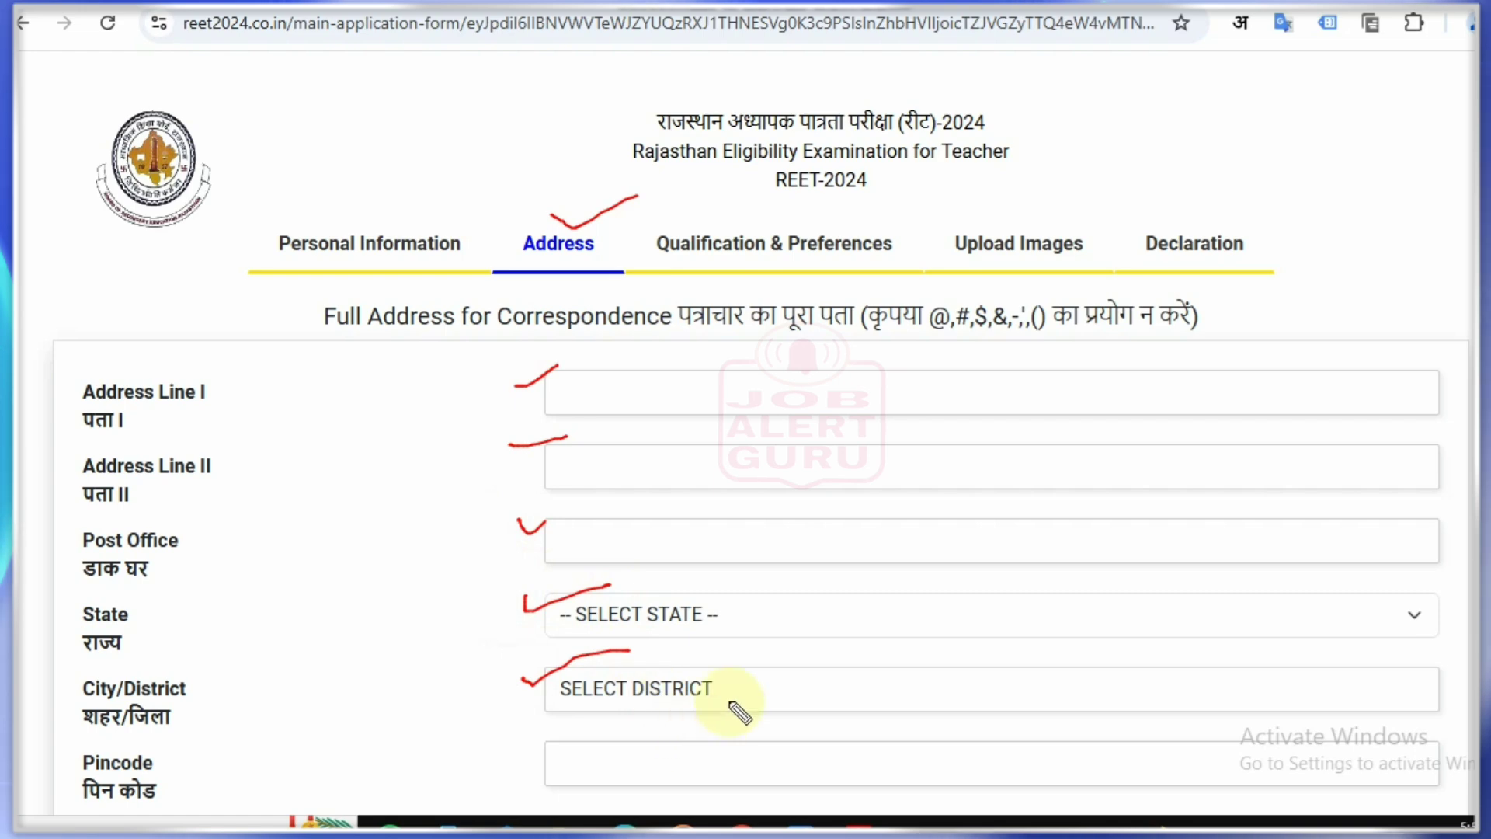
pyautogui.hotkey('ctrl', 'z')
pyautogui.hotkey('ctrl', 'z')
pyautogui.hotkey('ctrl', 'z')
pyautogui.hotkey('ctrl', 'z')
pyautogui.hotkey('ctrl', 'z')
pyautogui.hotkey('ctrl', 'z')
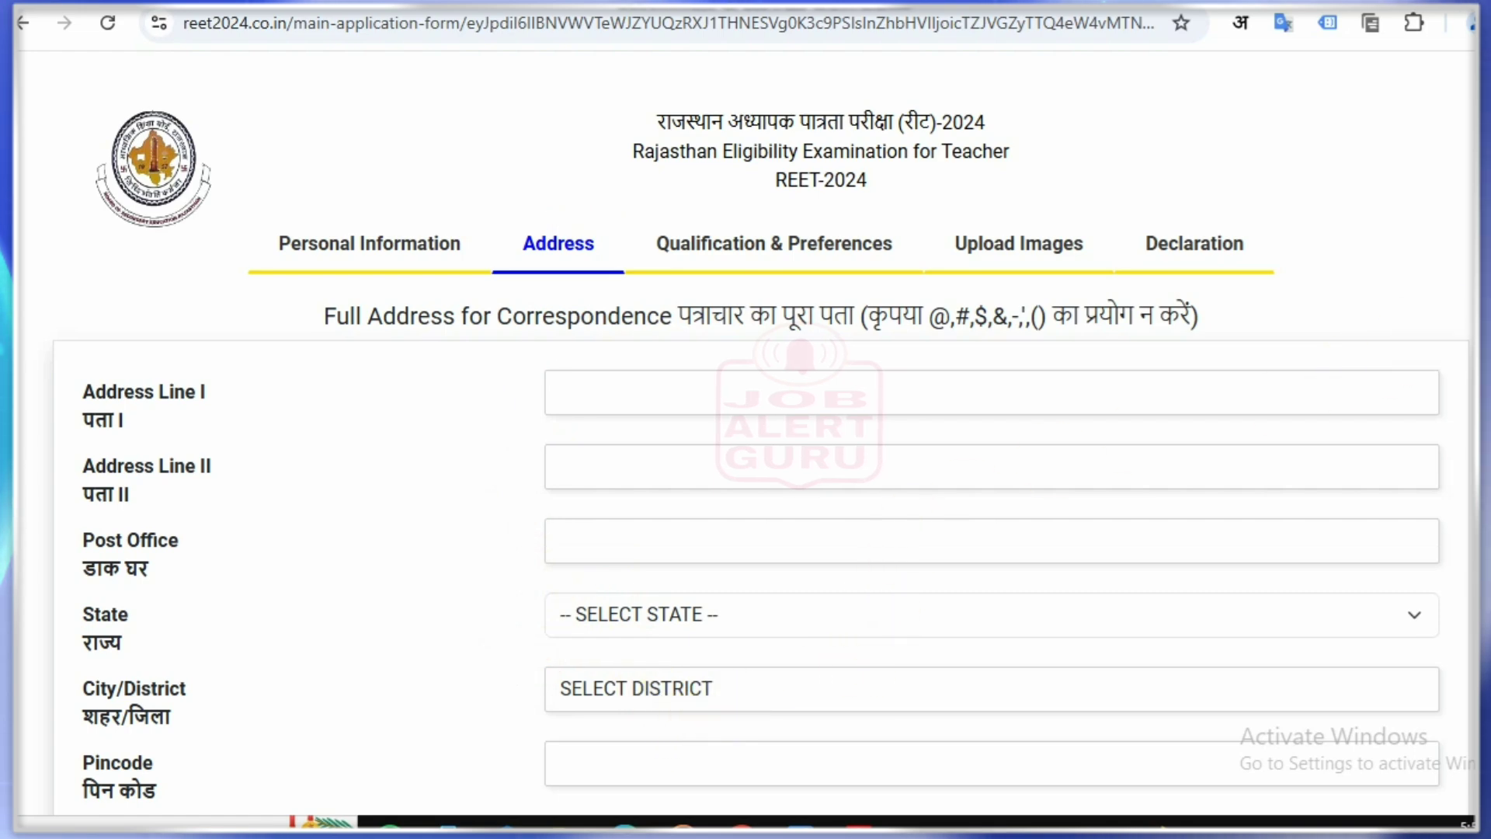
pyautogui.scroll(-2, 1425, 506)
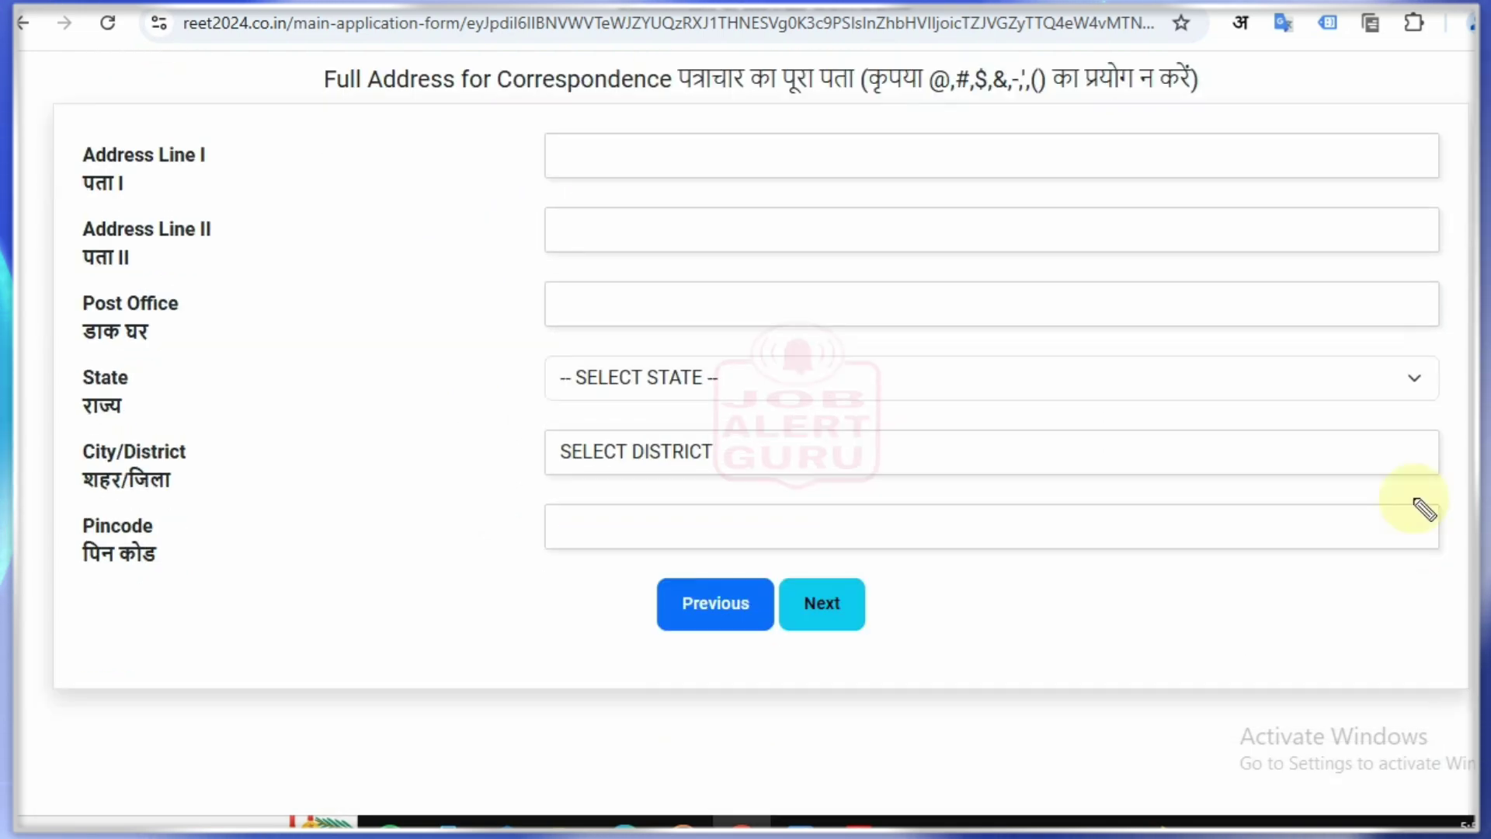
pyautogui.moveTo(520, 506); pyautogui.dragTo(546, 499)
pyautogui.moveTo(864, 584)
pyautogui.mouseDown()
pyautogui.moveTo(878, 610)
pyautogui.moveTo(910, 571)
pyautogui.mouseUp()
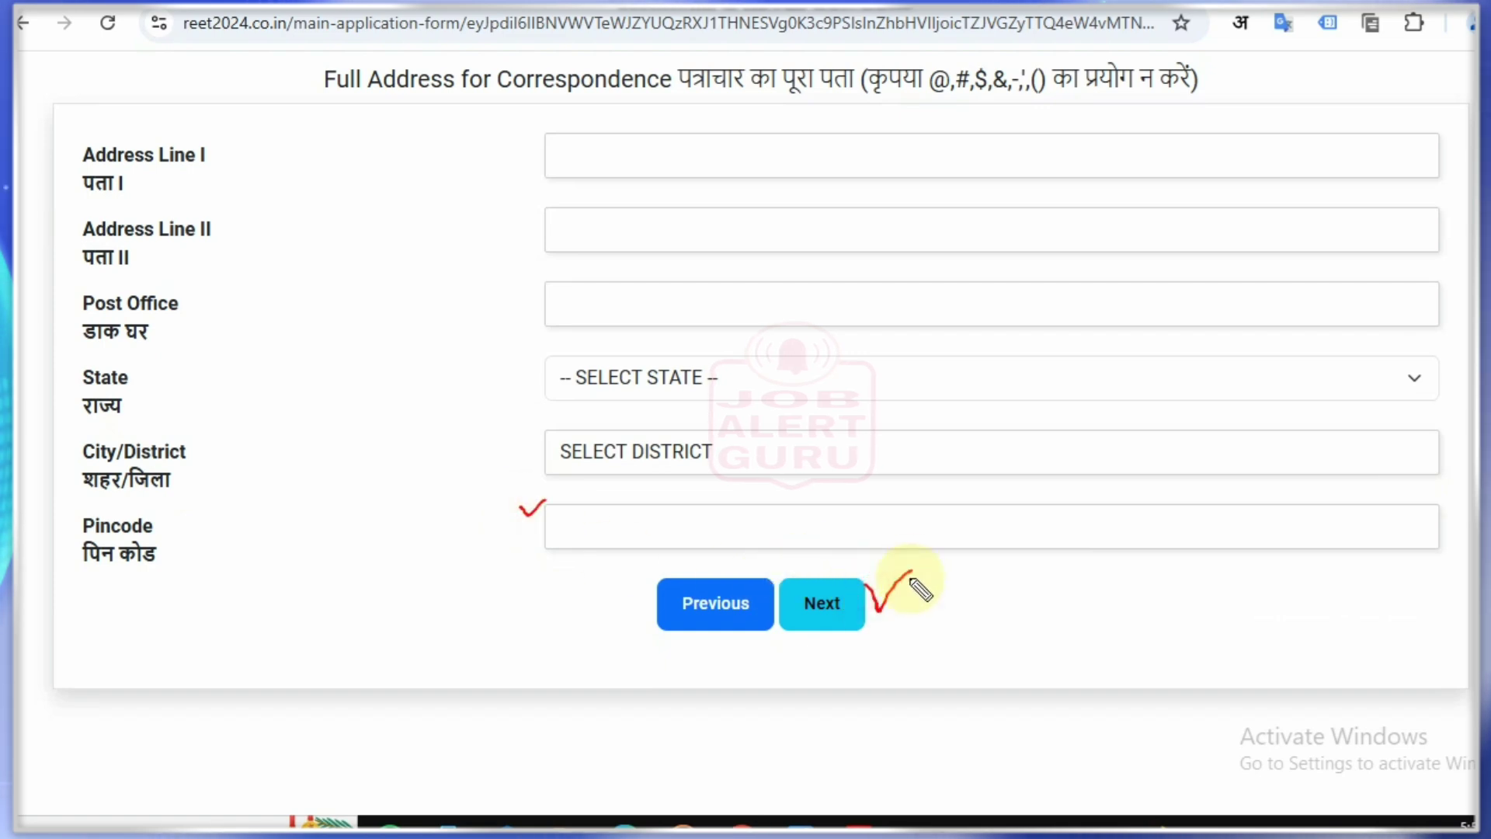
pyautogui.hotkey('ctrl', 'z')
pyautogui.hotkey('ctrl', 'z')
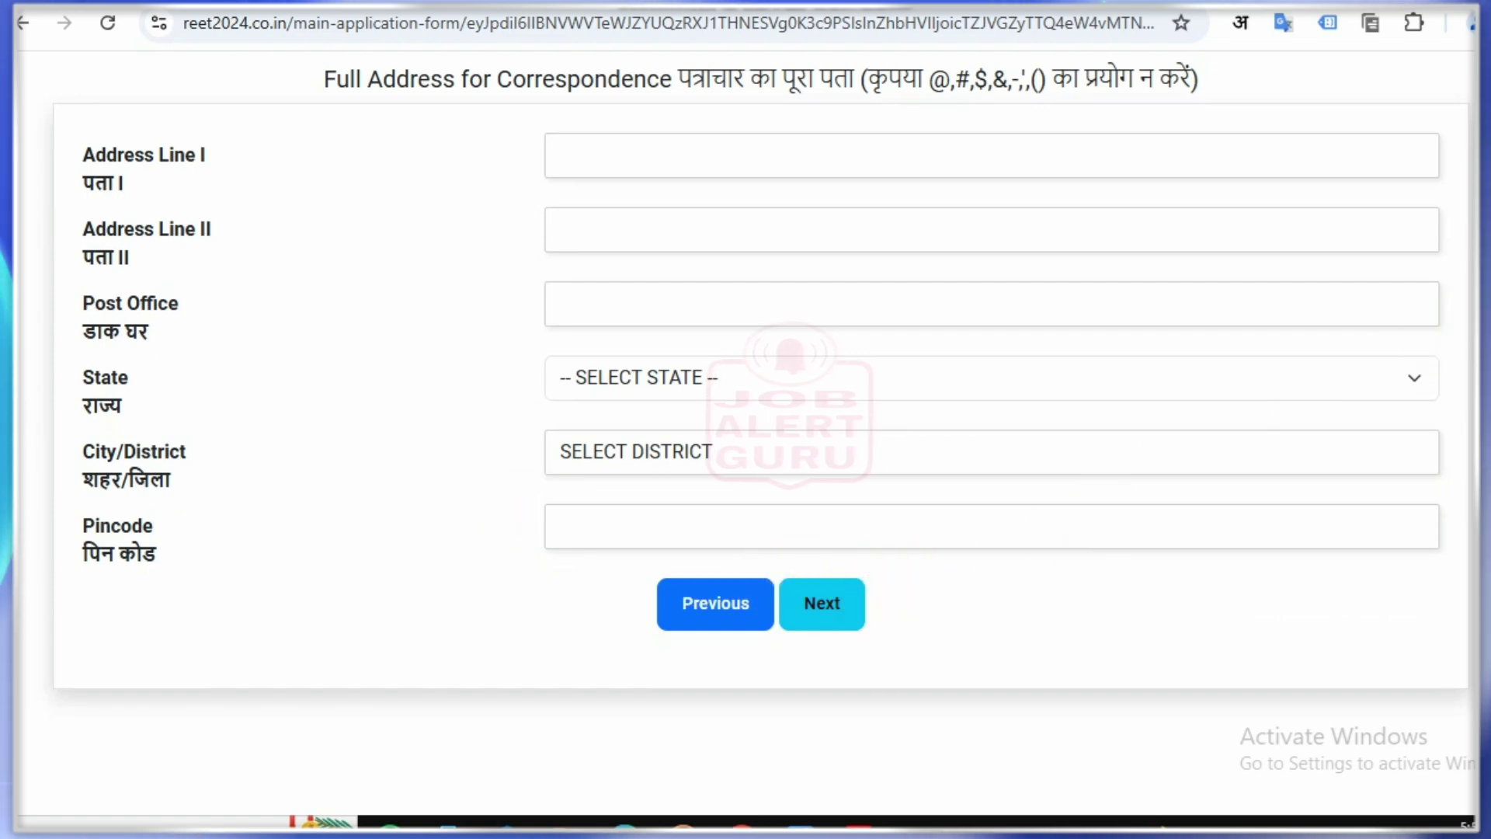
pyautogui.scroll(3, 780, 359)
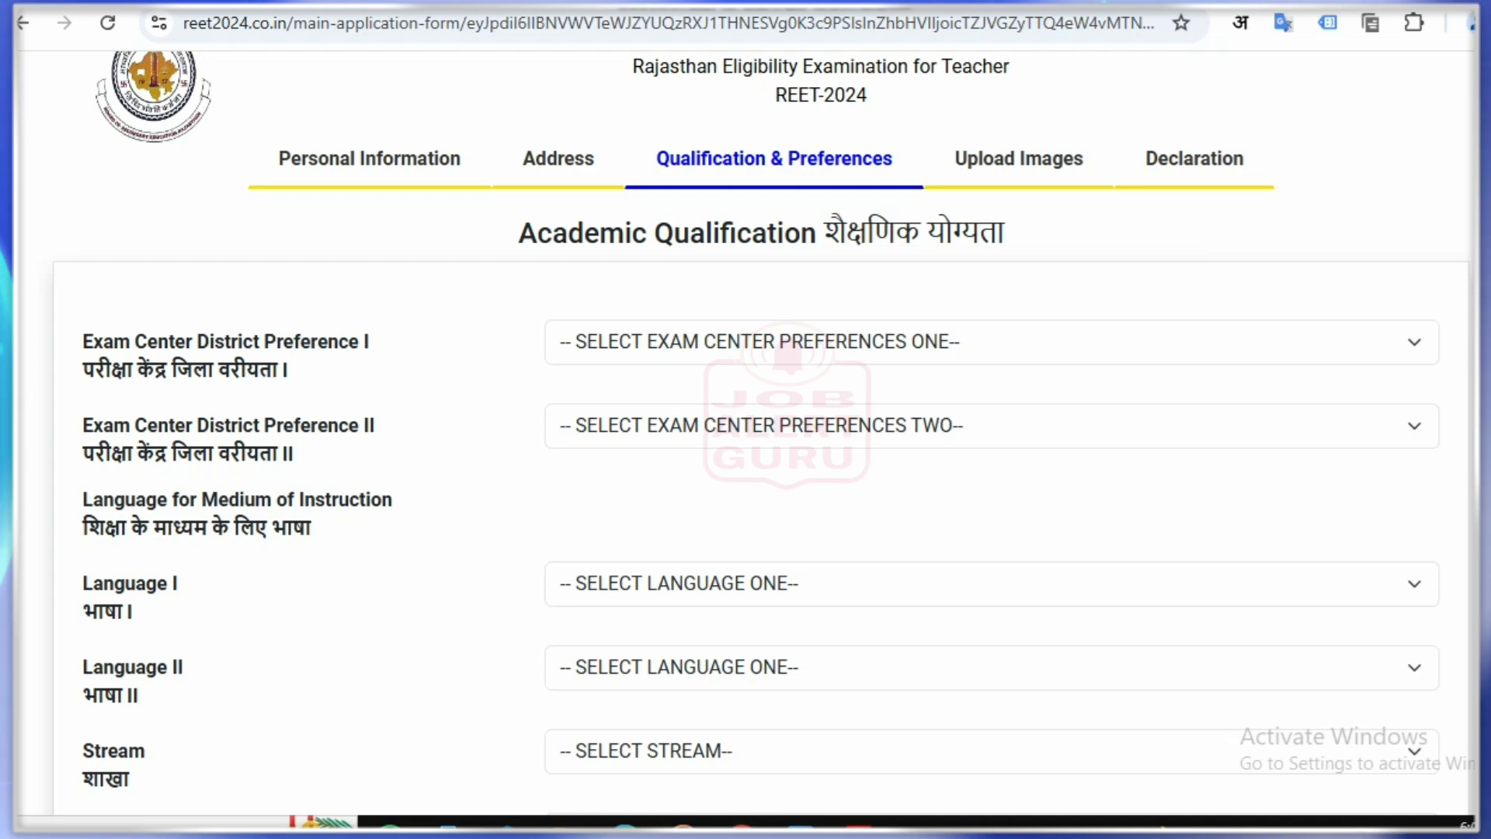
# Step: Choose CHURU and BIKANER as the first and second exam centre districts
pyautogui.moveTo(779, 124); pyautogui.dragTo(858, 127)
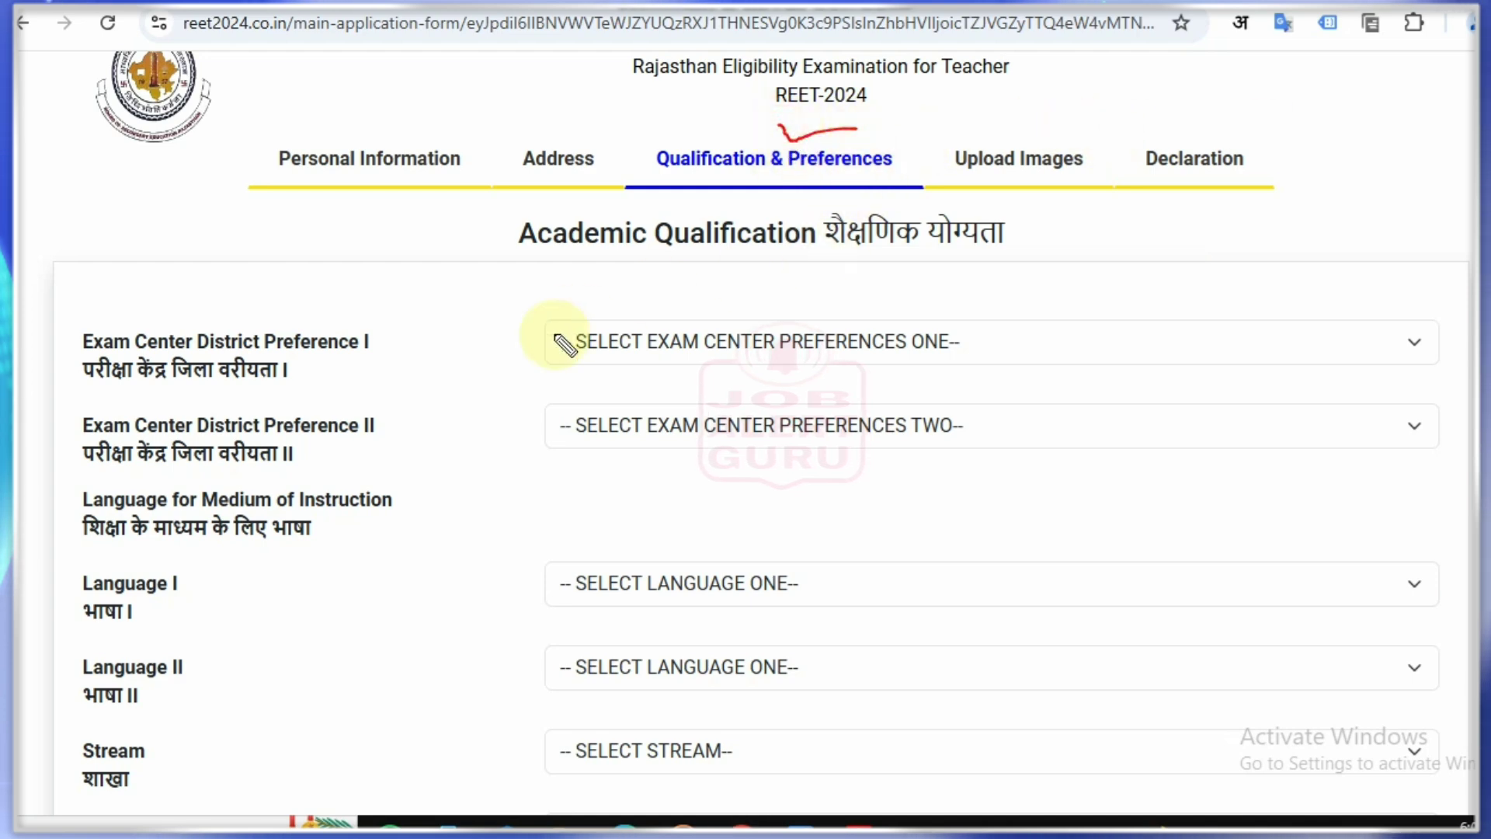
pyautogui.moveTo(516, 340); pyautogui.dragTo(560, 314)
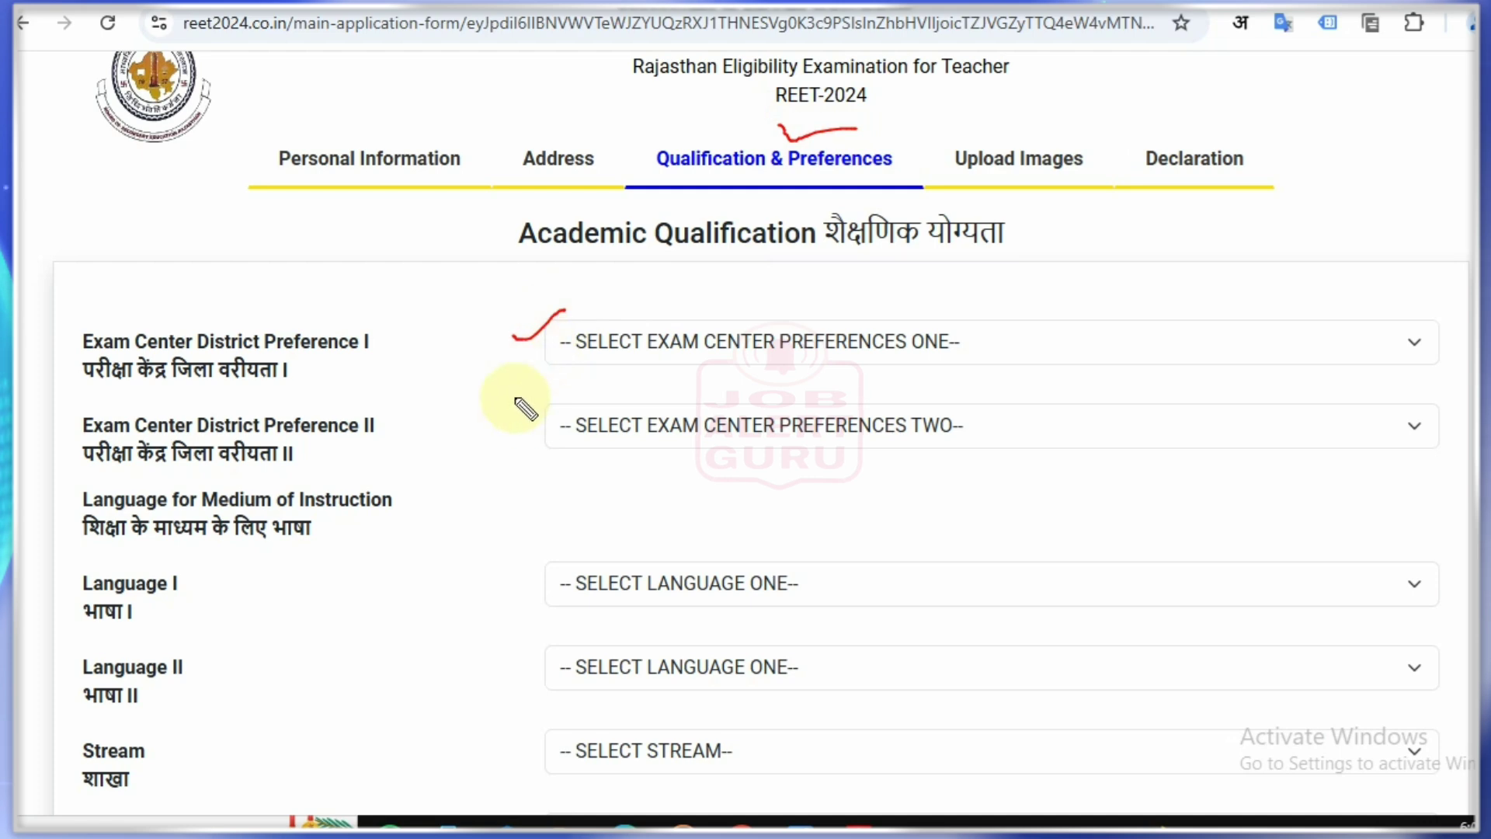
pyautogui.click(699, 343)
pyautogui.scroll(2, 773, 466)
pyautogui.scroll(1, 774, 459)
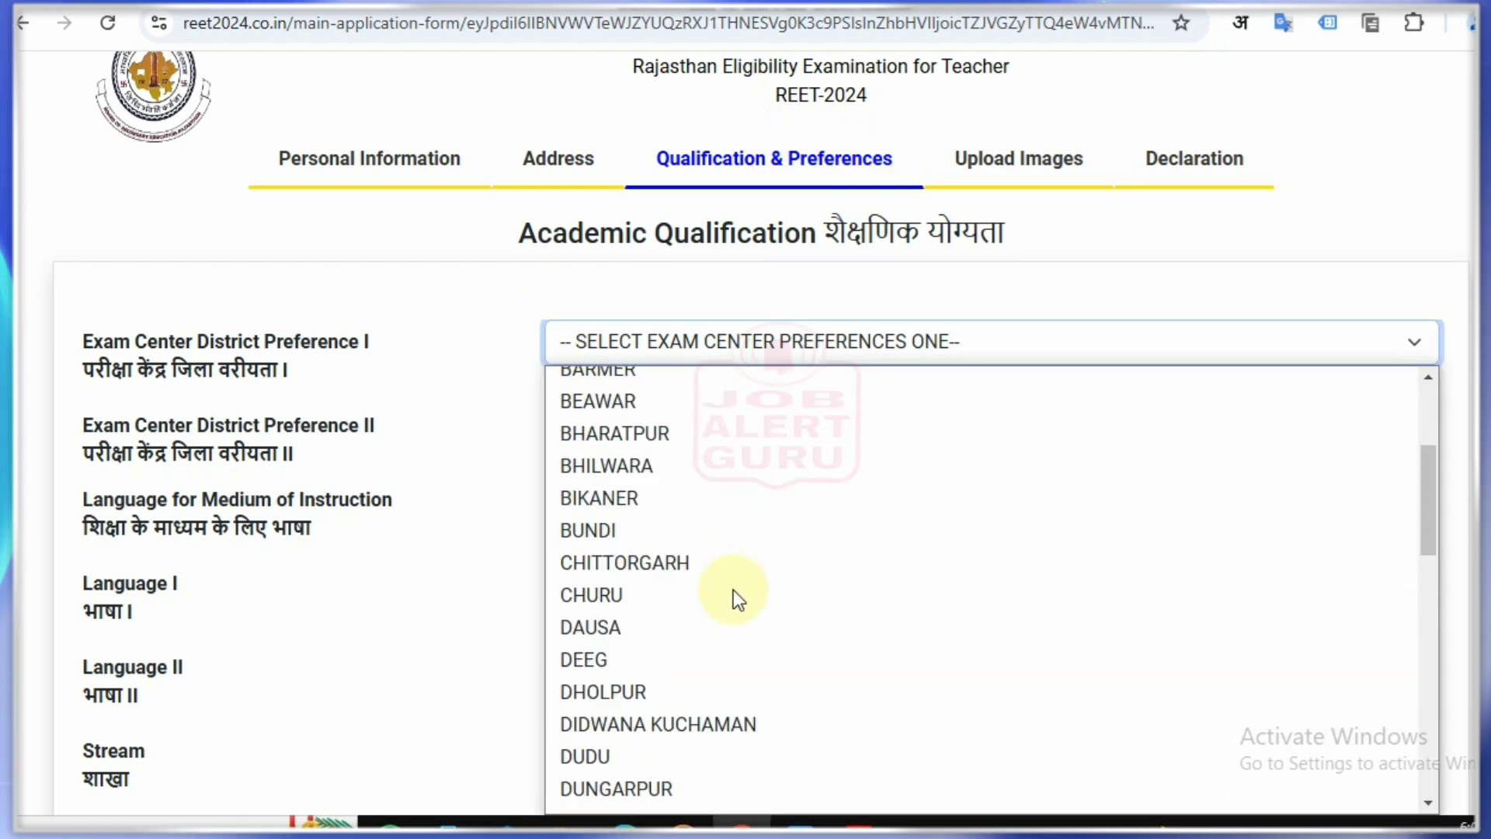
pyautogui.click(733, 591)
pyautogui.click(674, 415)
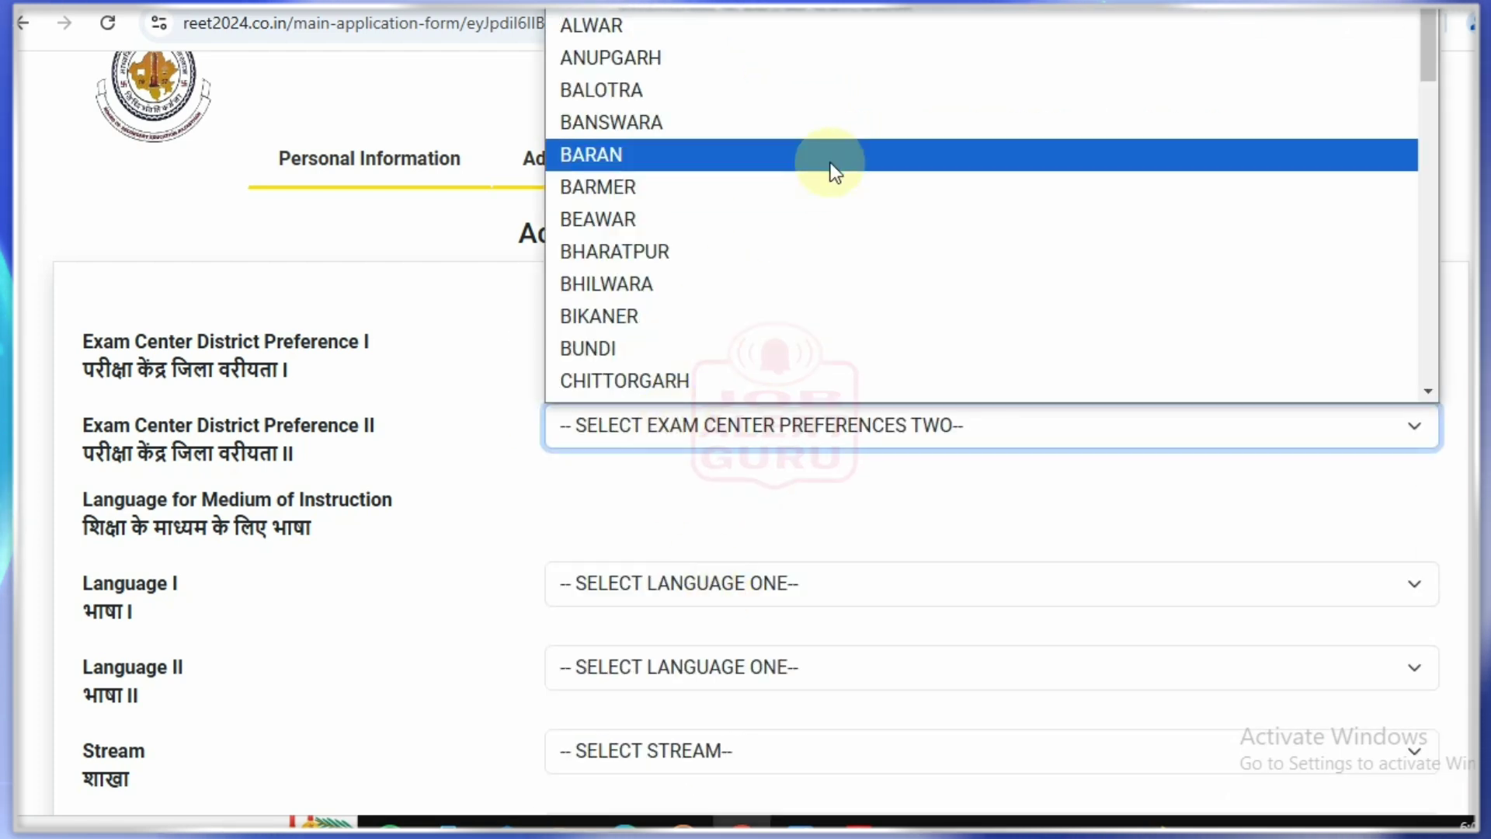
pyautogui.click(848, 311)
# Step: Set Language I to SANSKRIT, Language II to HINDI, and stream to MATHEMATICS & SCIENCE
pyautogui.click(645, 491)
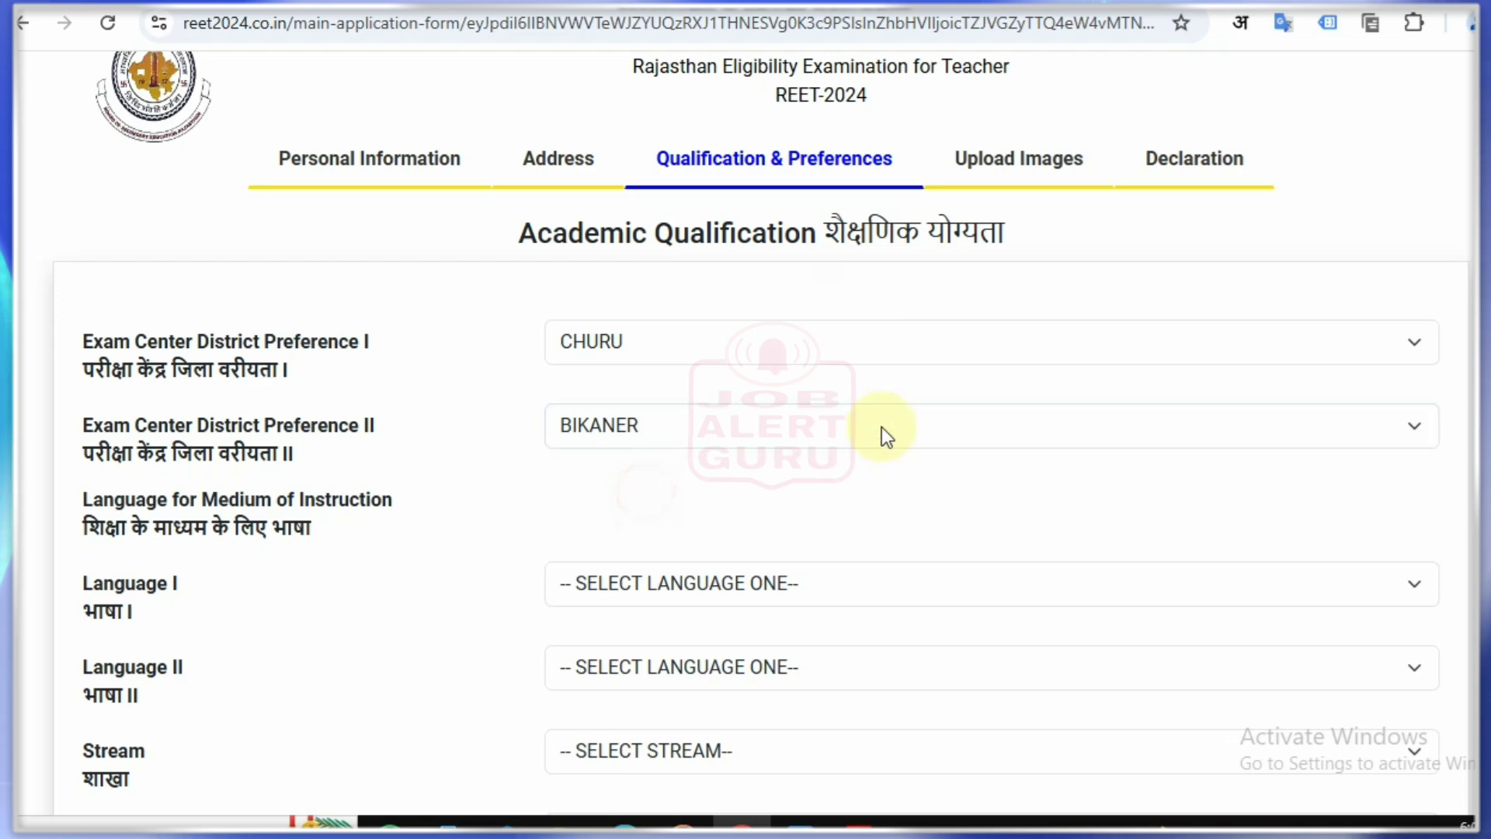
pyautogui.scroll(-1, 939, 439)
pyautogui.click(781, 452)
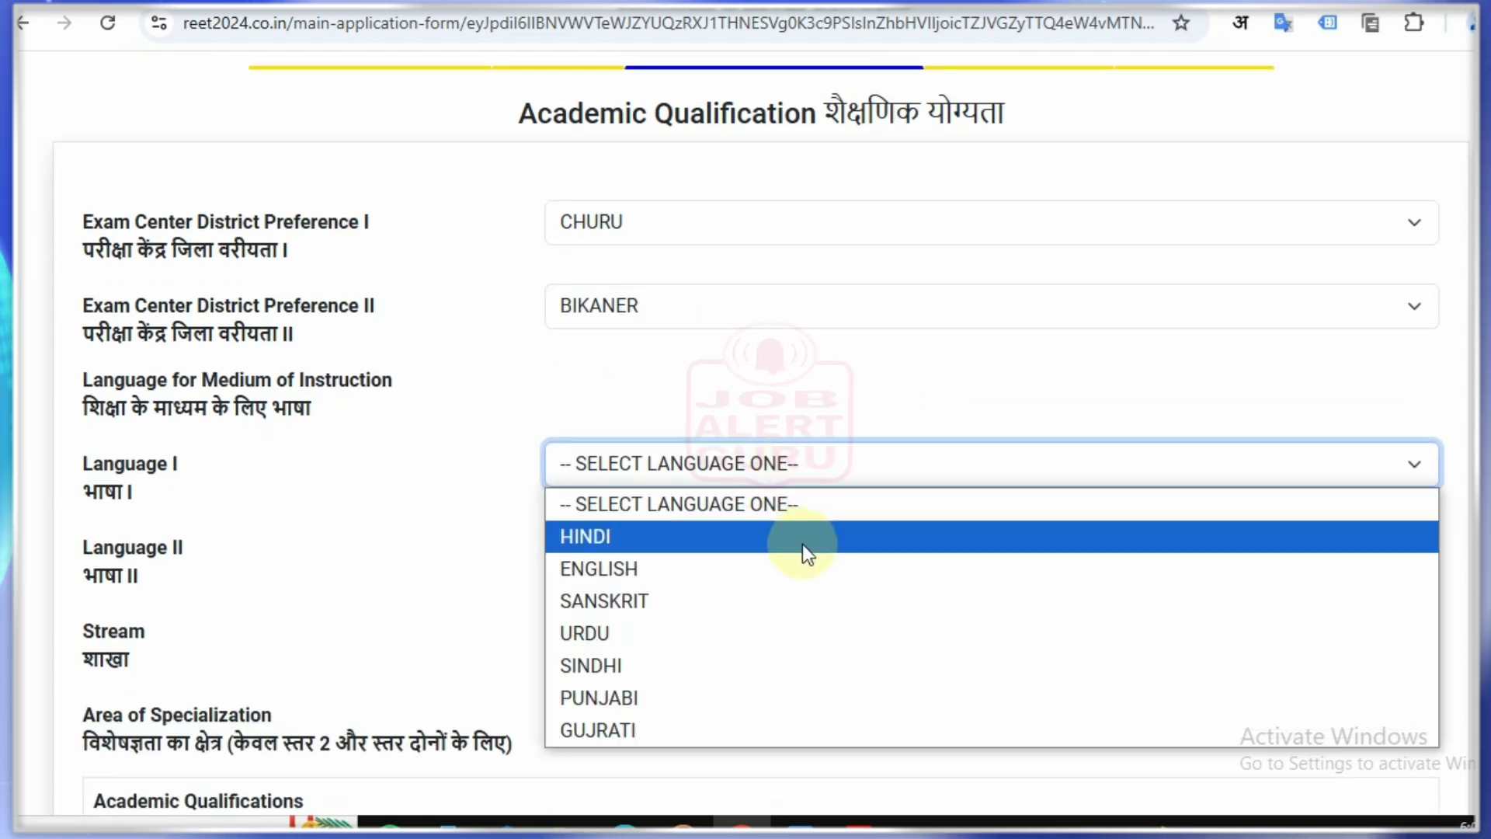
pyautogui.click(809, 603)
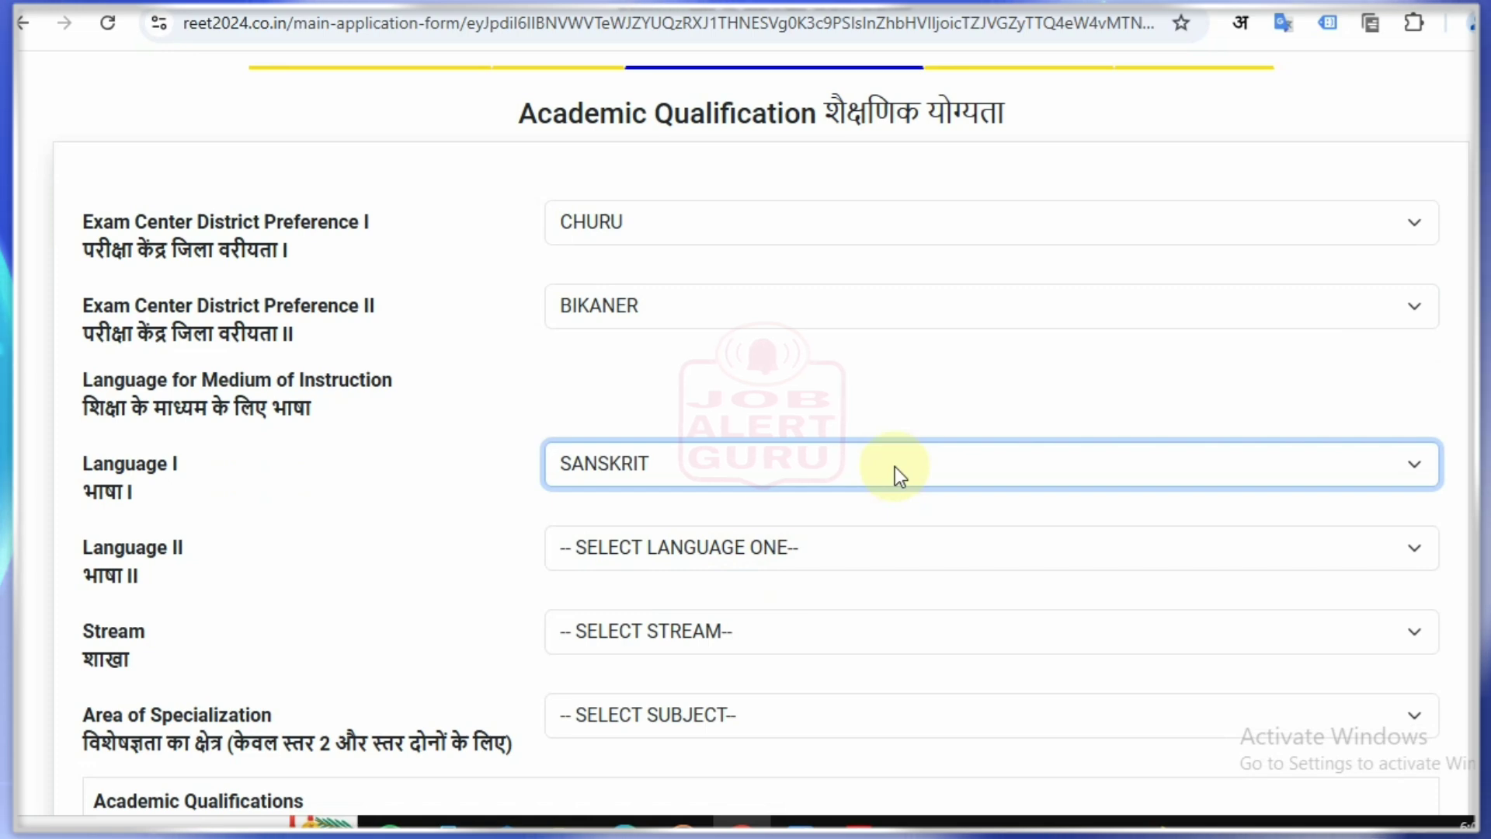
pyautogui.click(673, 553)
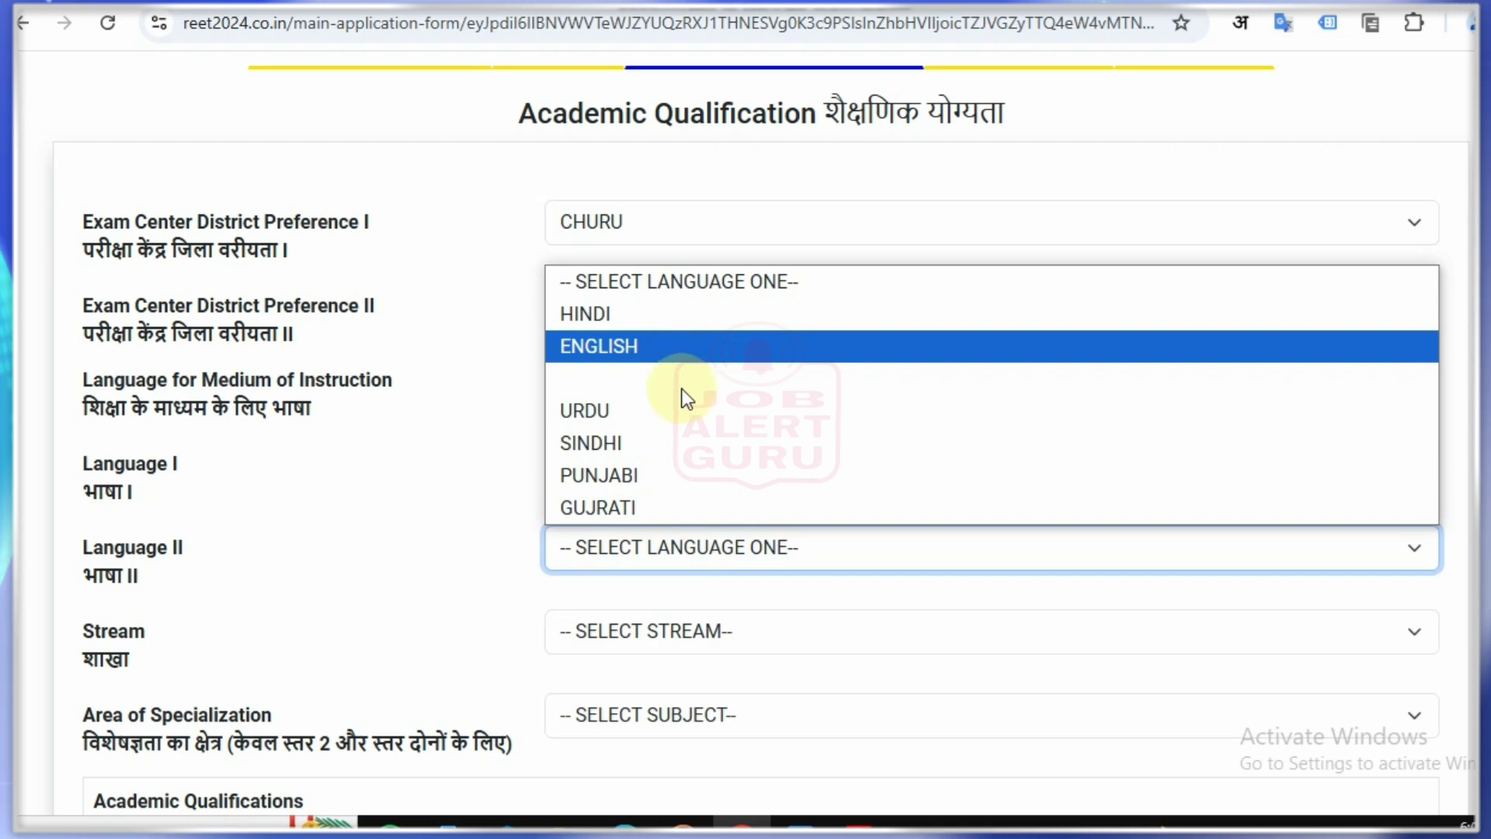
pyautogui.click(636, 314)
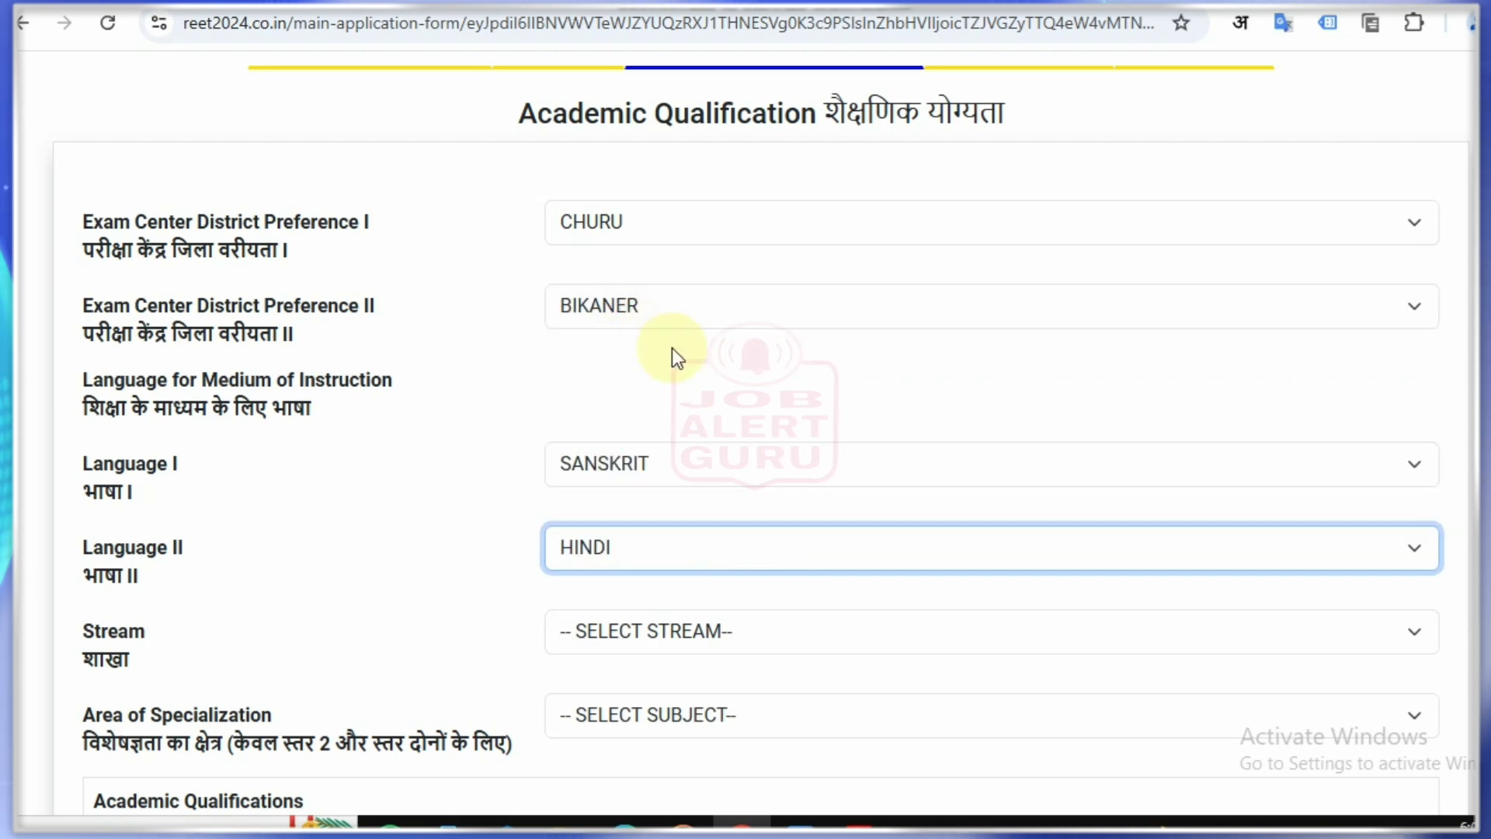
pyautogui.scroll(-3, 703, 392)
pyautogui.click(668, 385)
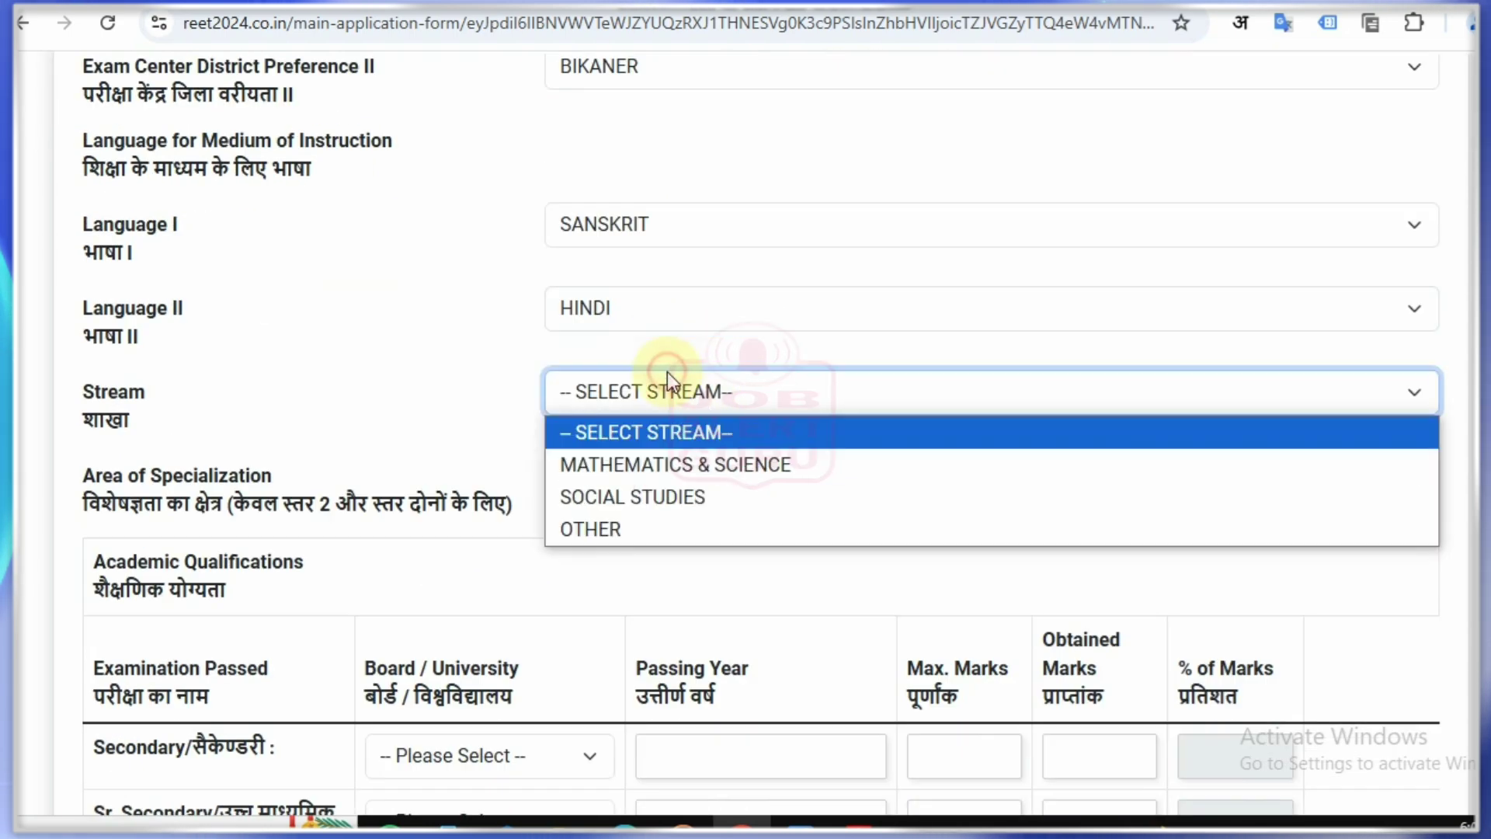
pyautogui.click(676, 467)
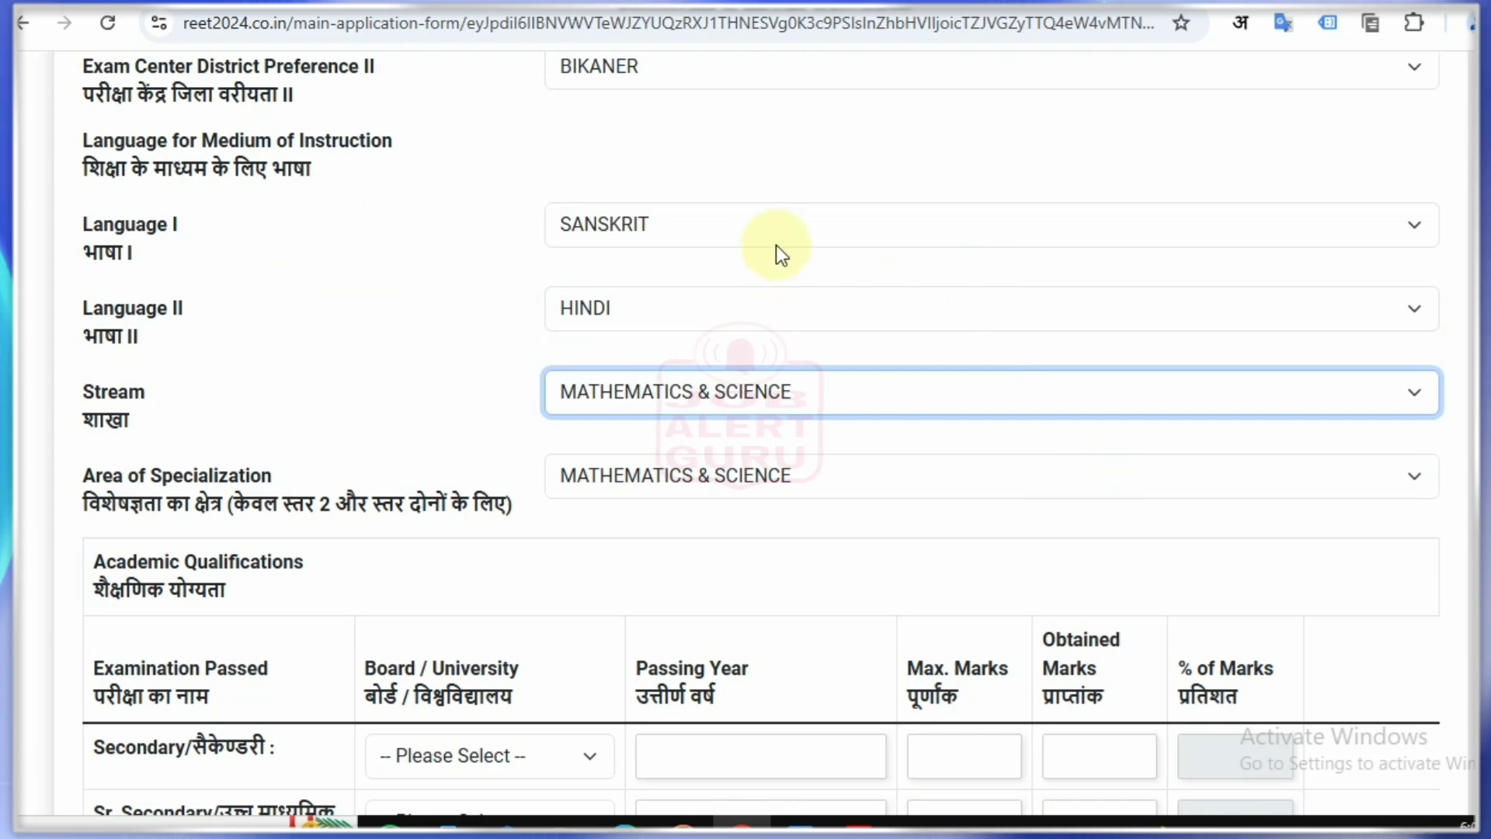
# Step: Tick each chosen centre, language, stream and specialization in red, then clear the marks
pyautogui.scroll(2, 776, 245)
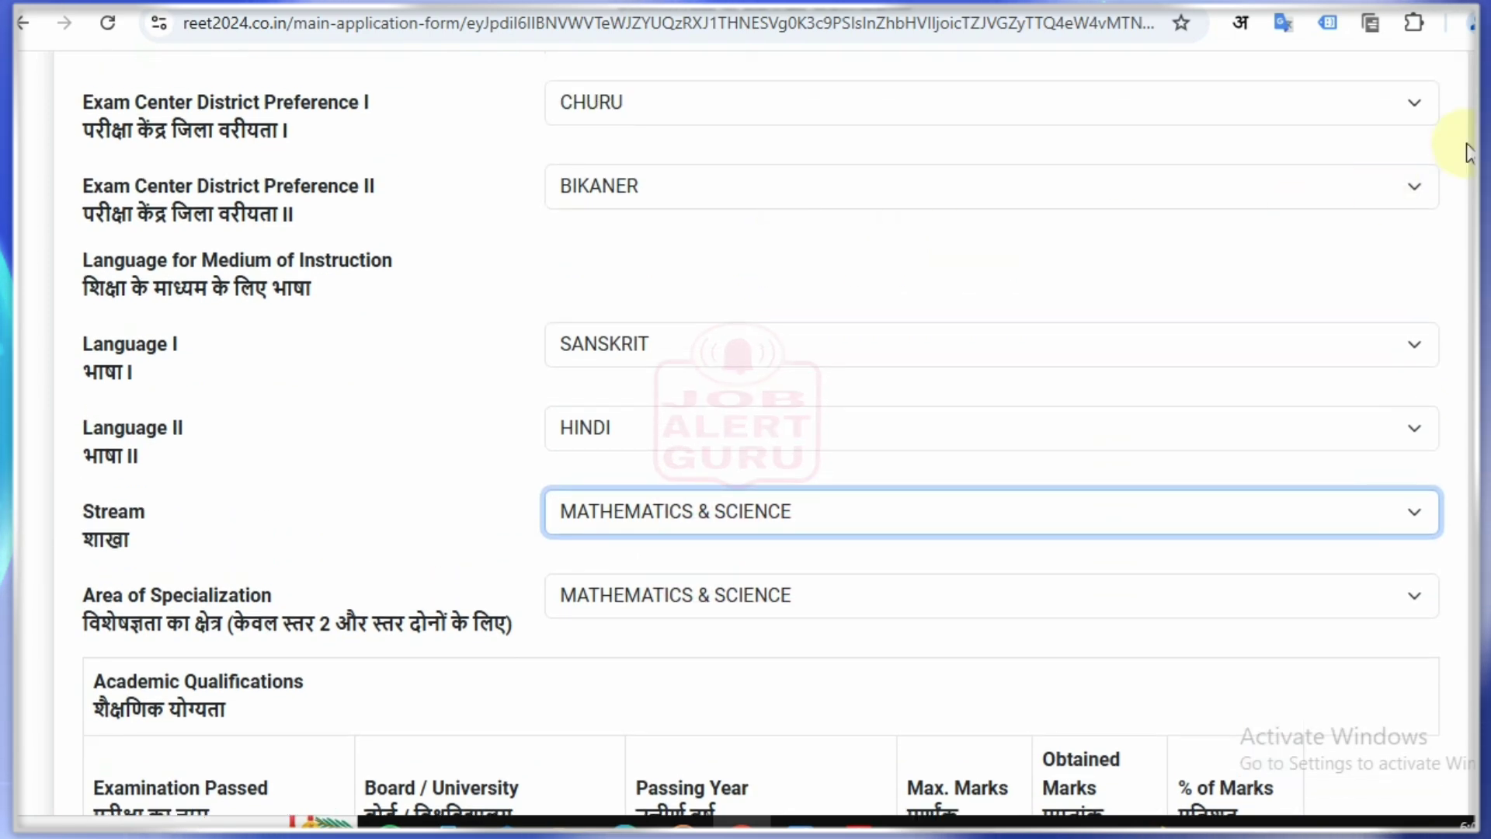
pyautogui.click(1479, 151)
pyautogui.moveTo(491, 102); pyautogui.dragTo(552, 90)
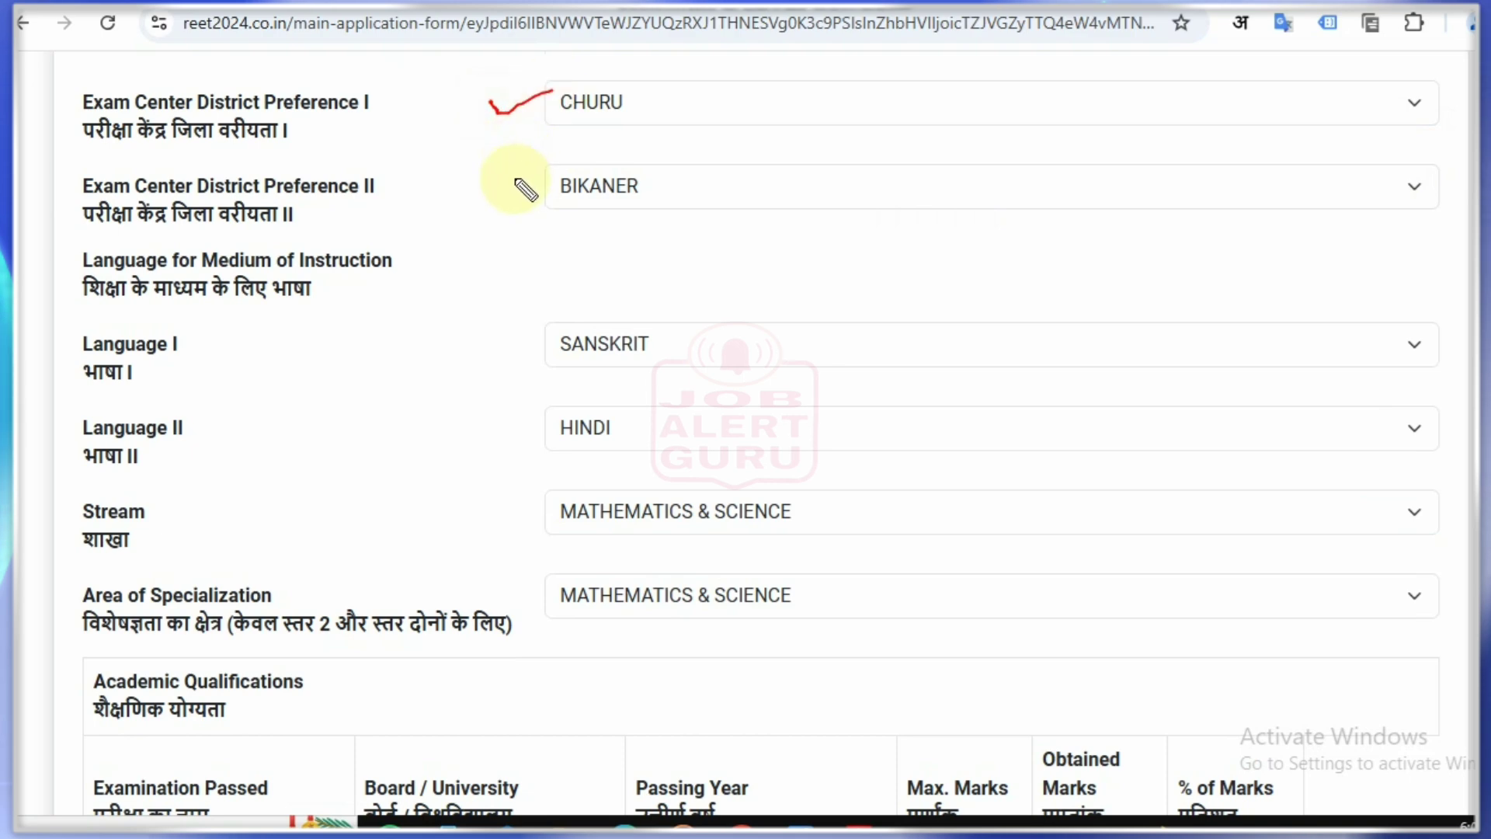
pyautogui.moveTo(515, 181); pyautogui.dragTo(563, 164)
pyautogui.moveTo(502, 336); pyautogui.dragTo(532, 333)
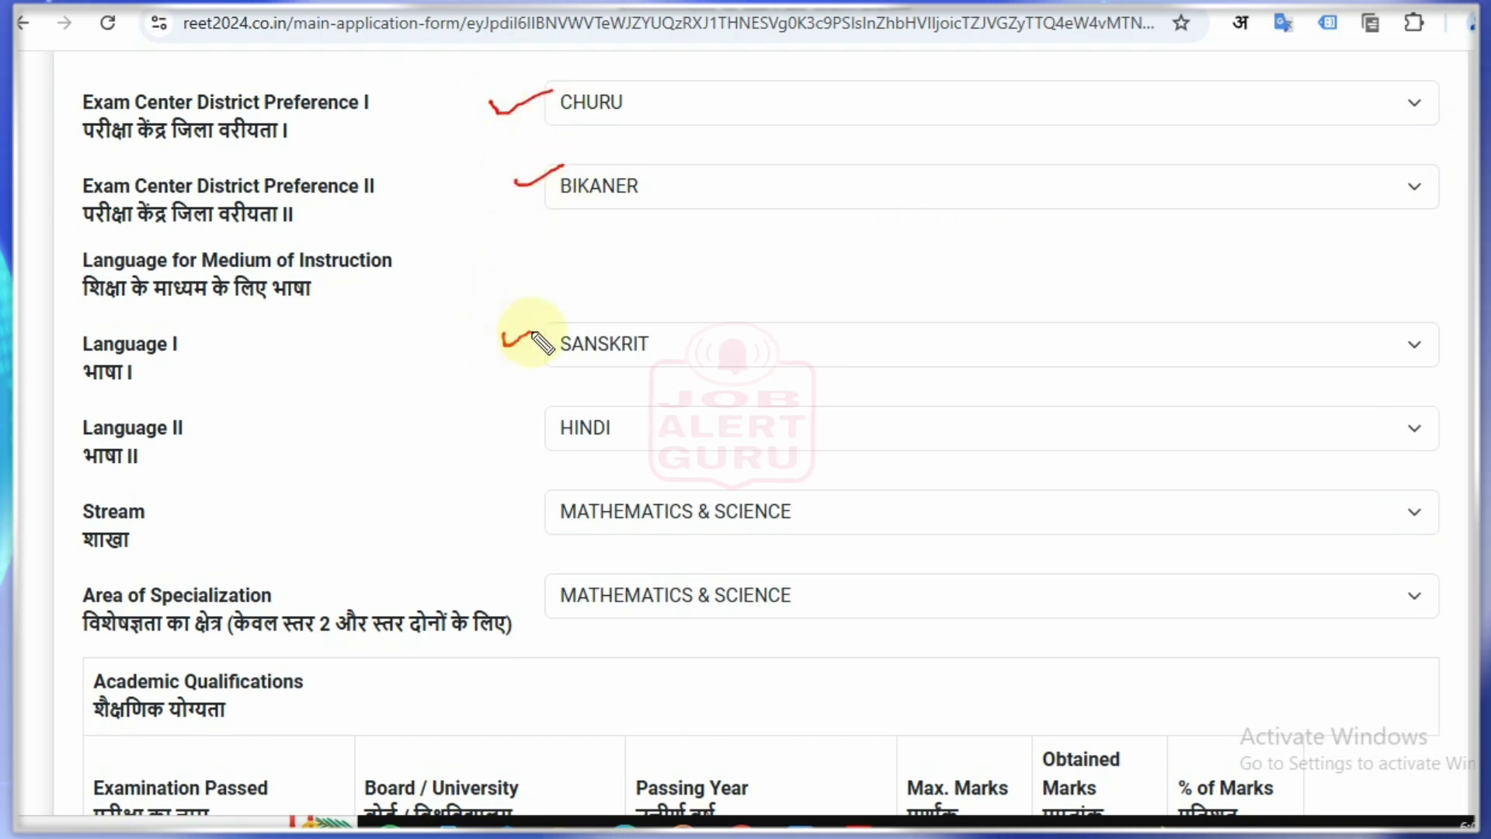
pyautogui.moveTo(512, 431); pyautogui.dragTo(558, 418)
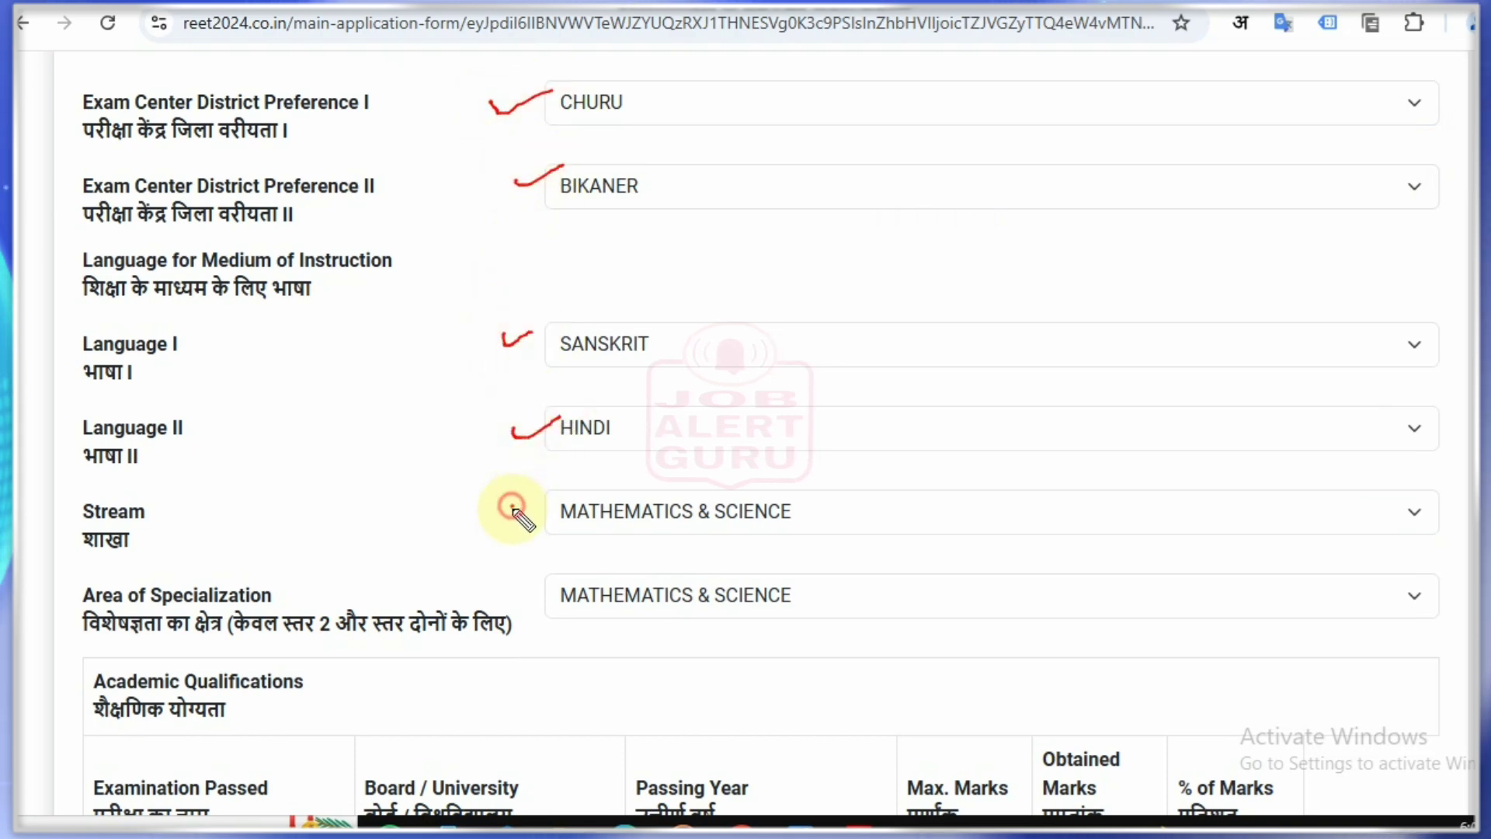
pyautogui.moveTo(510, 507); pyautogui.dragTo(545, 503)
pyautogui.moveTo(507, 578); pyautogui.dragTo(537, 584)
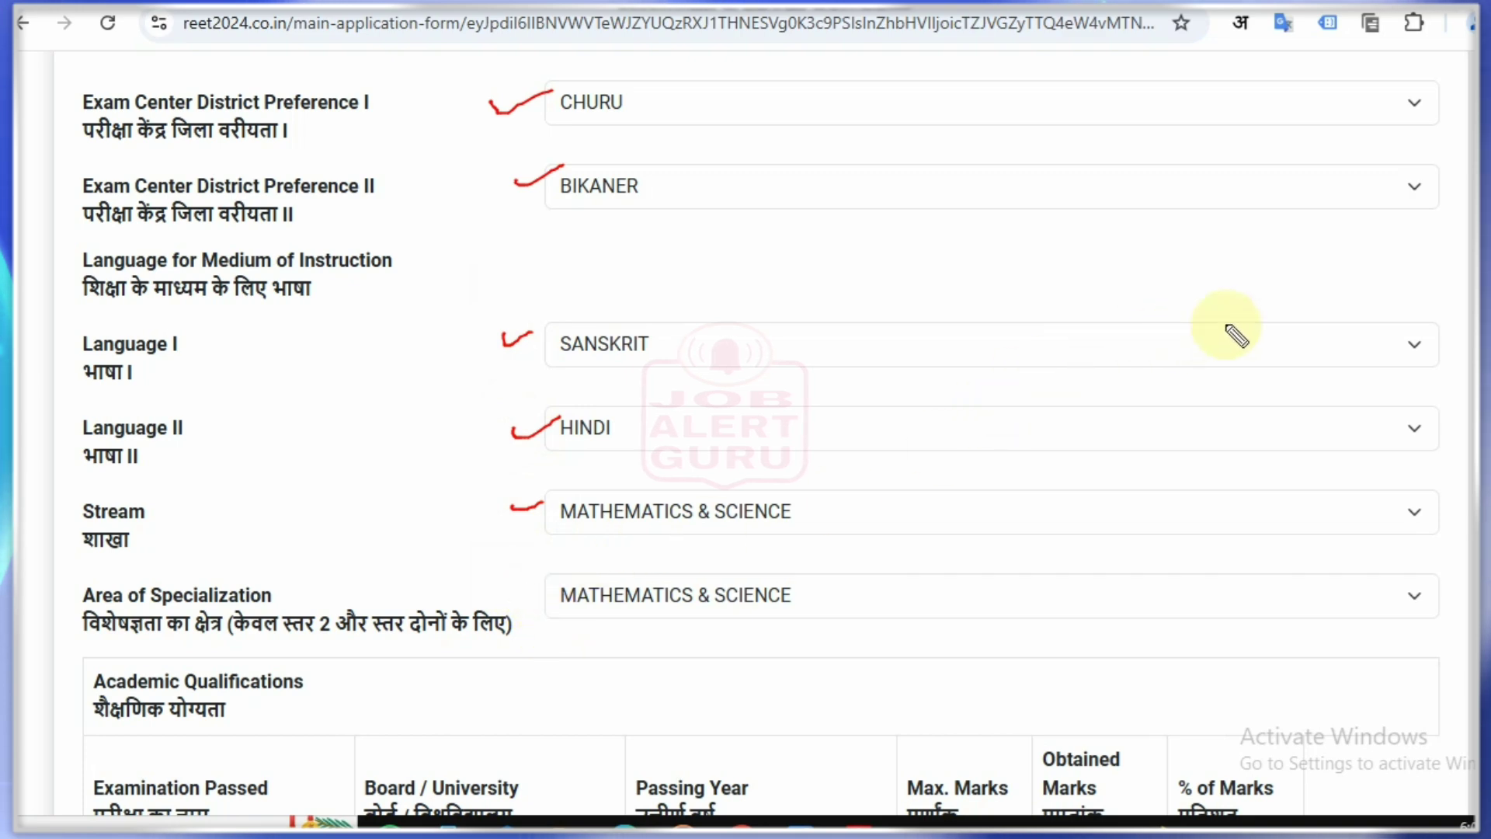
pyautogui.press('Escape')
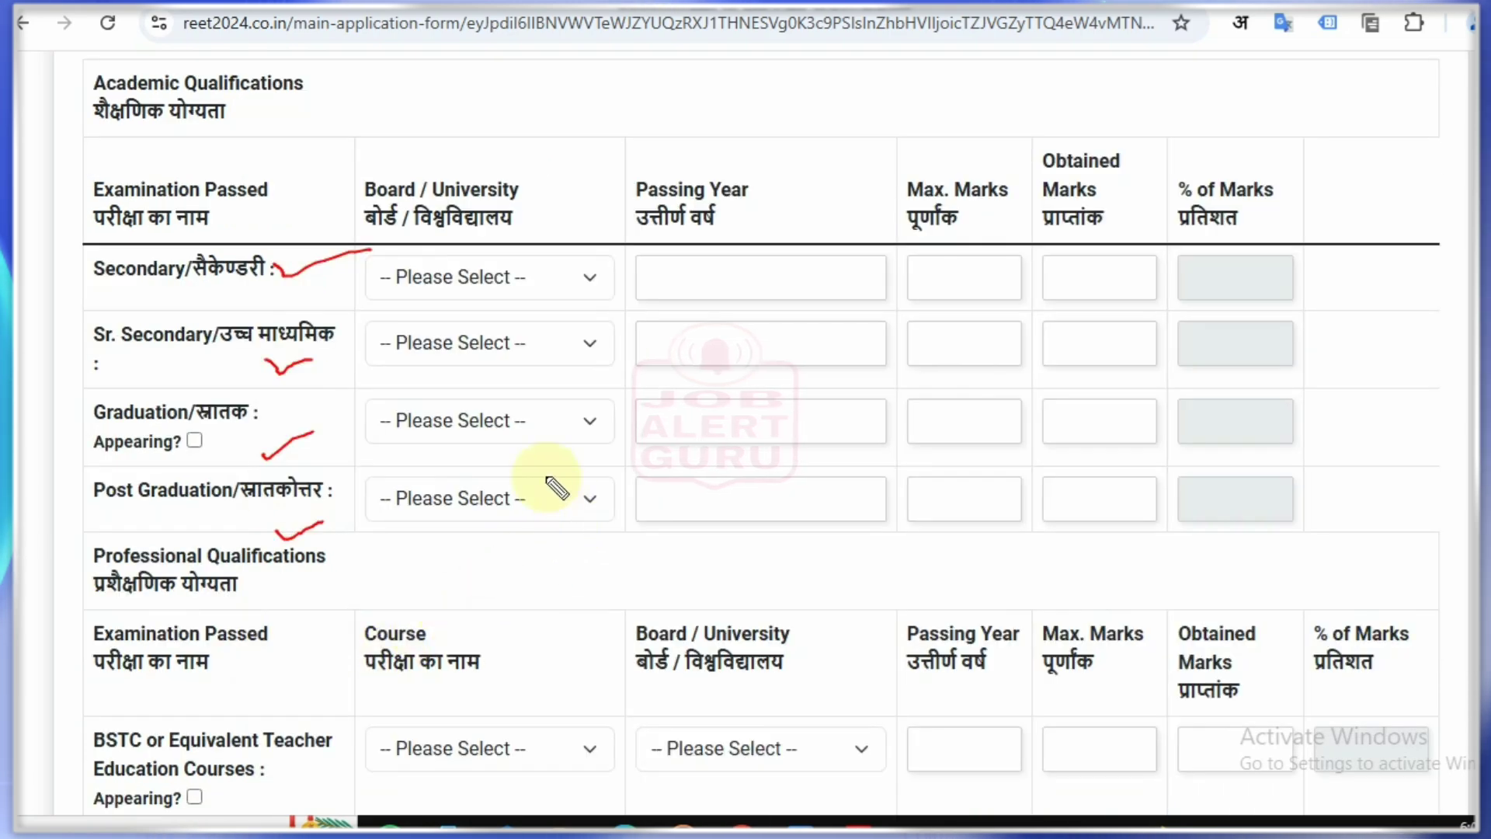
# Step: Undo earlier ticks and mark the teacher education course and B.Ed. rows in red
pyautogui.hotkey('ctrl', 'z')
pyautogui.hotkey('ctrl', 'z')
pyautogui.hotkey('ctrl', 'z')
pyautogui.hotkey('ctrl', 'z')
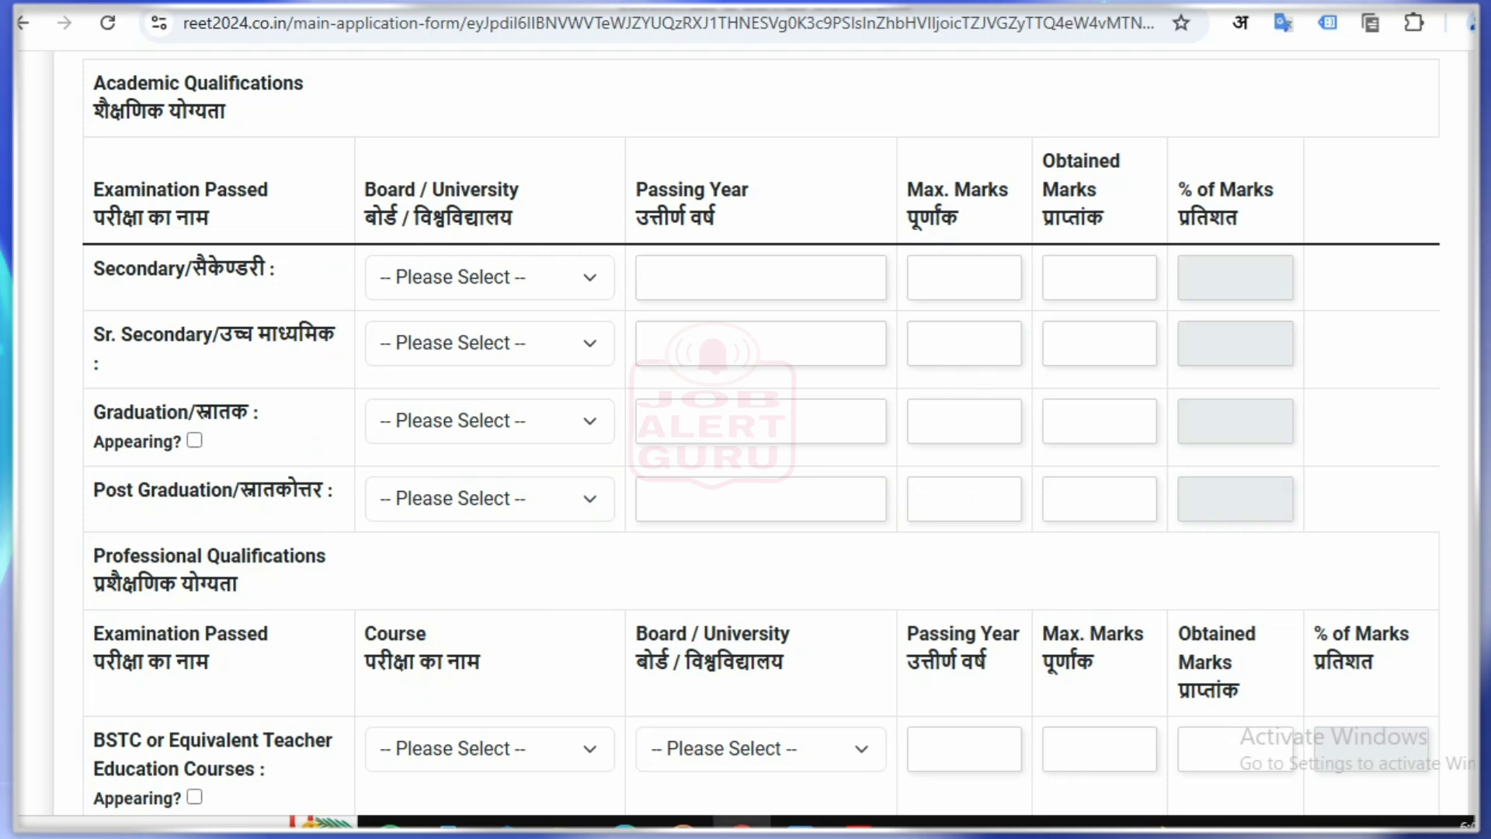
pyautogui.scroll(-3, 332, 522)
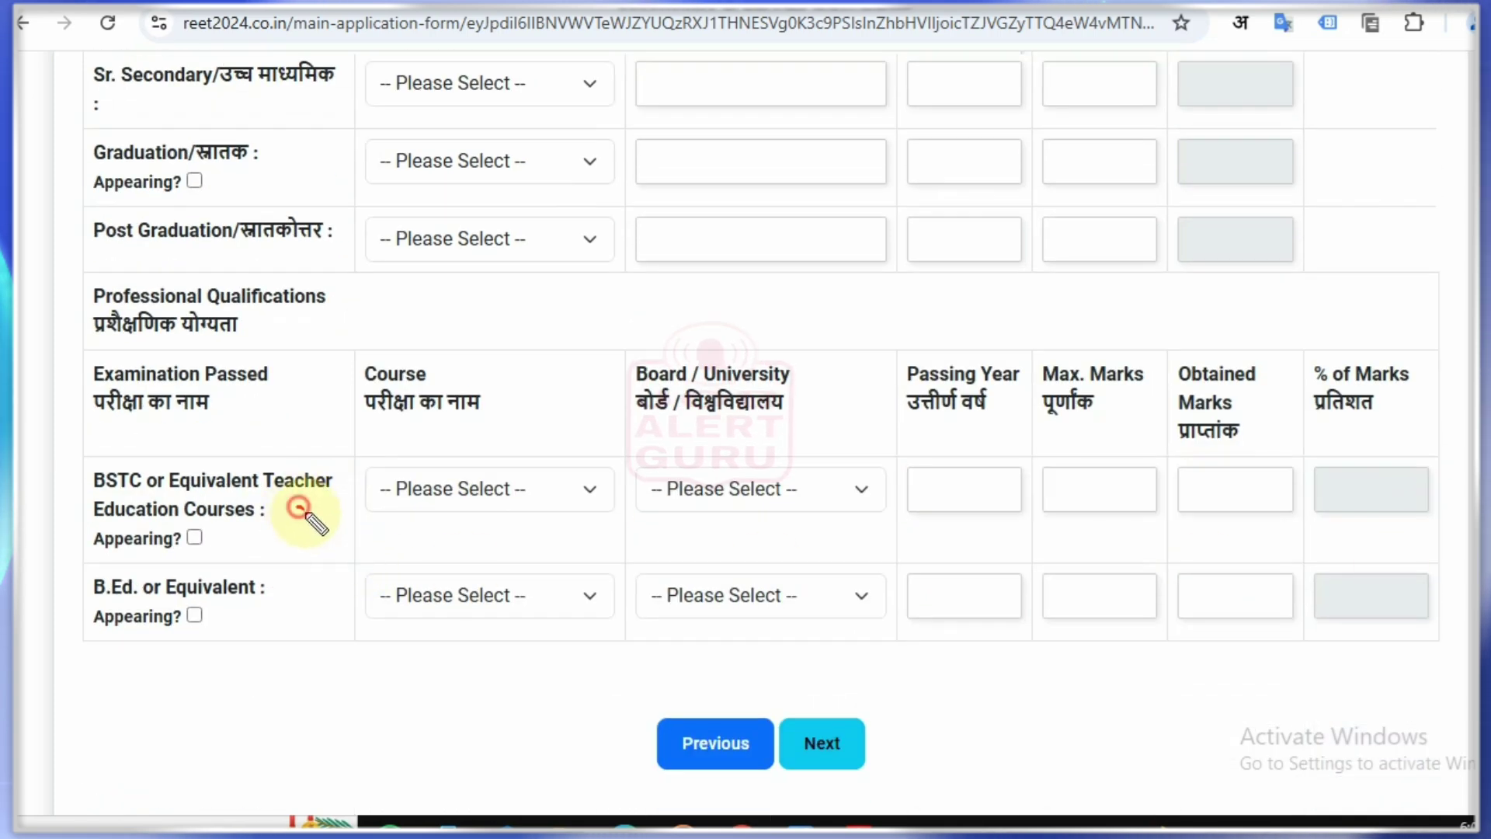
pyautogui.moveTo(297, 507); pyautogui.dragTo(328, 503)
pyautogui.moveTo(250, 594); pyautogui.dragTo(275, 593)
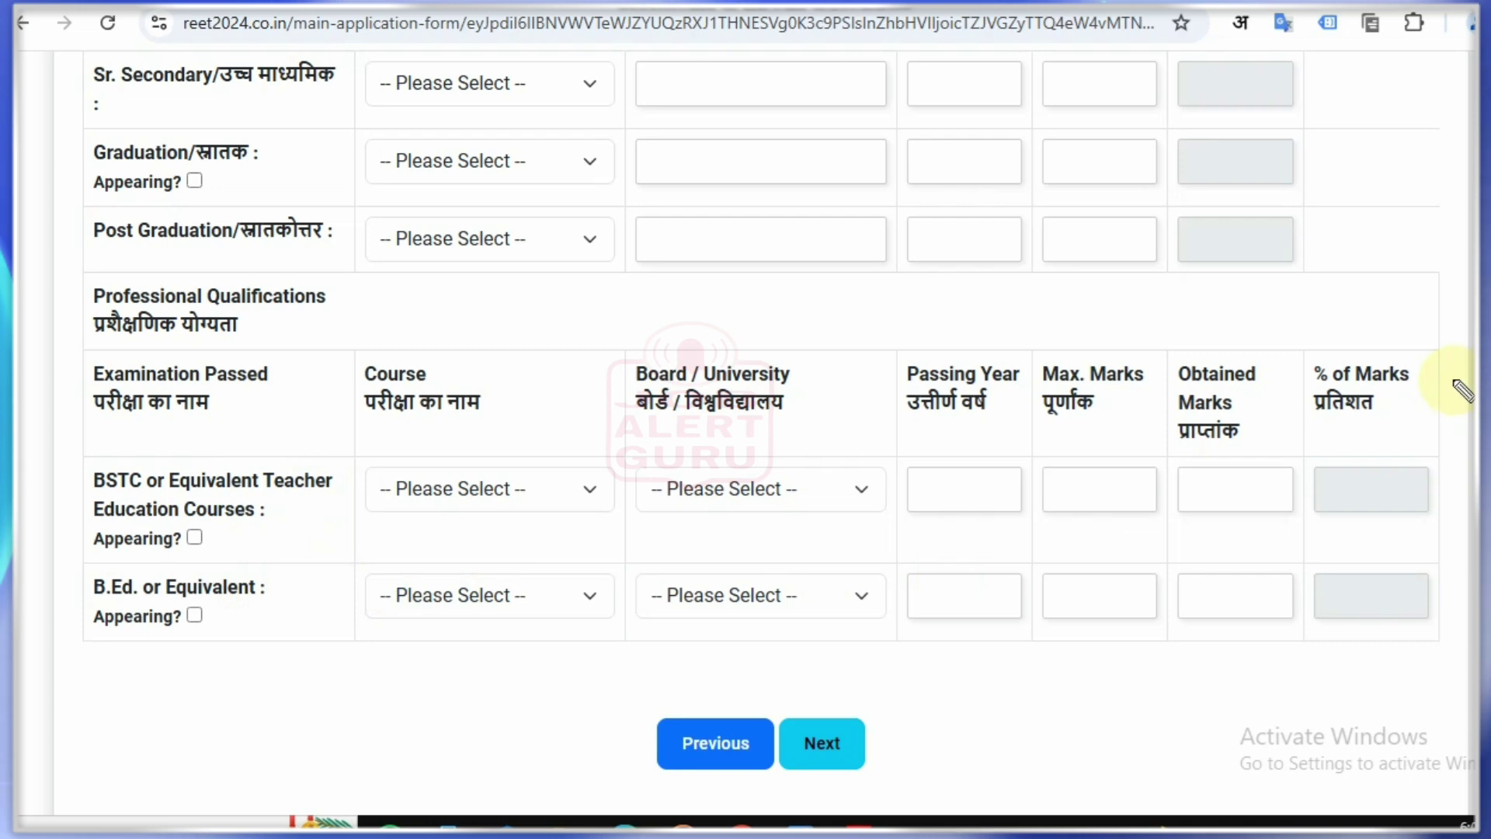
pyautogui.scroll(5, 1042, 246)
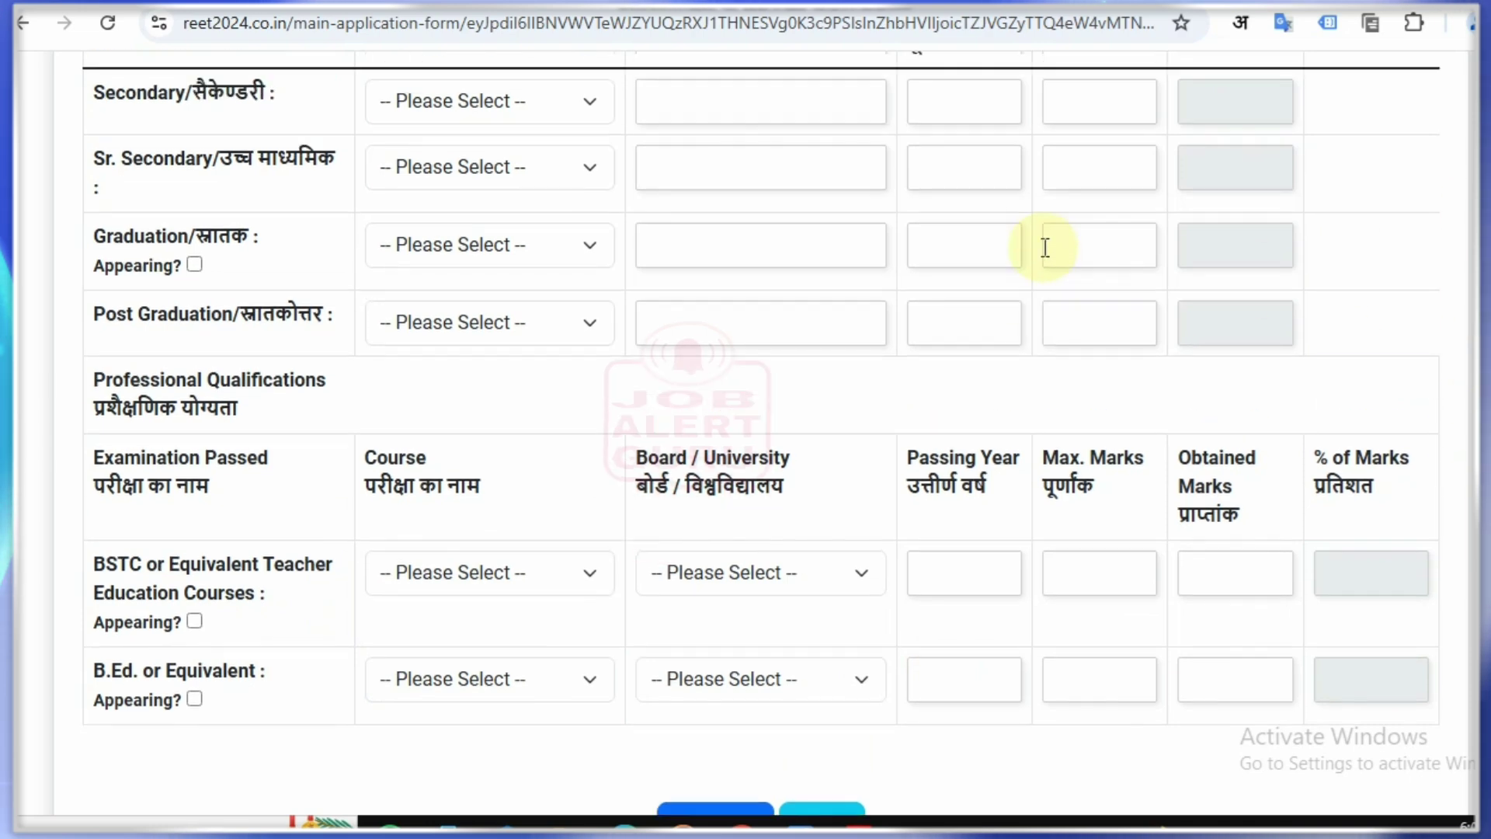
# Step: Set the Secondary row's board to the Rajasthan, Ajmer secondary board
pyautogui.click(459, 384)
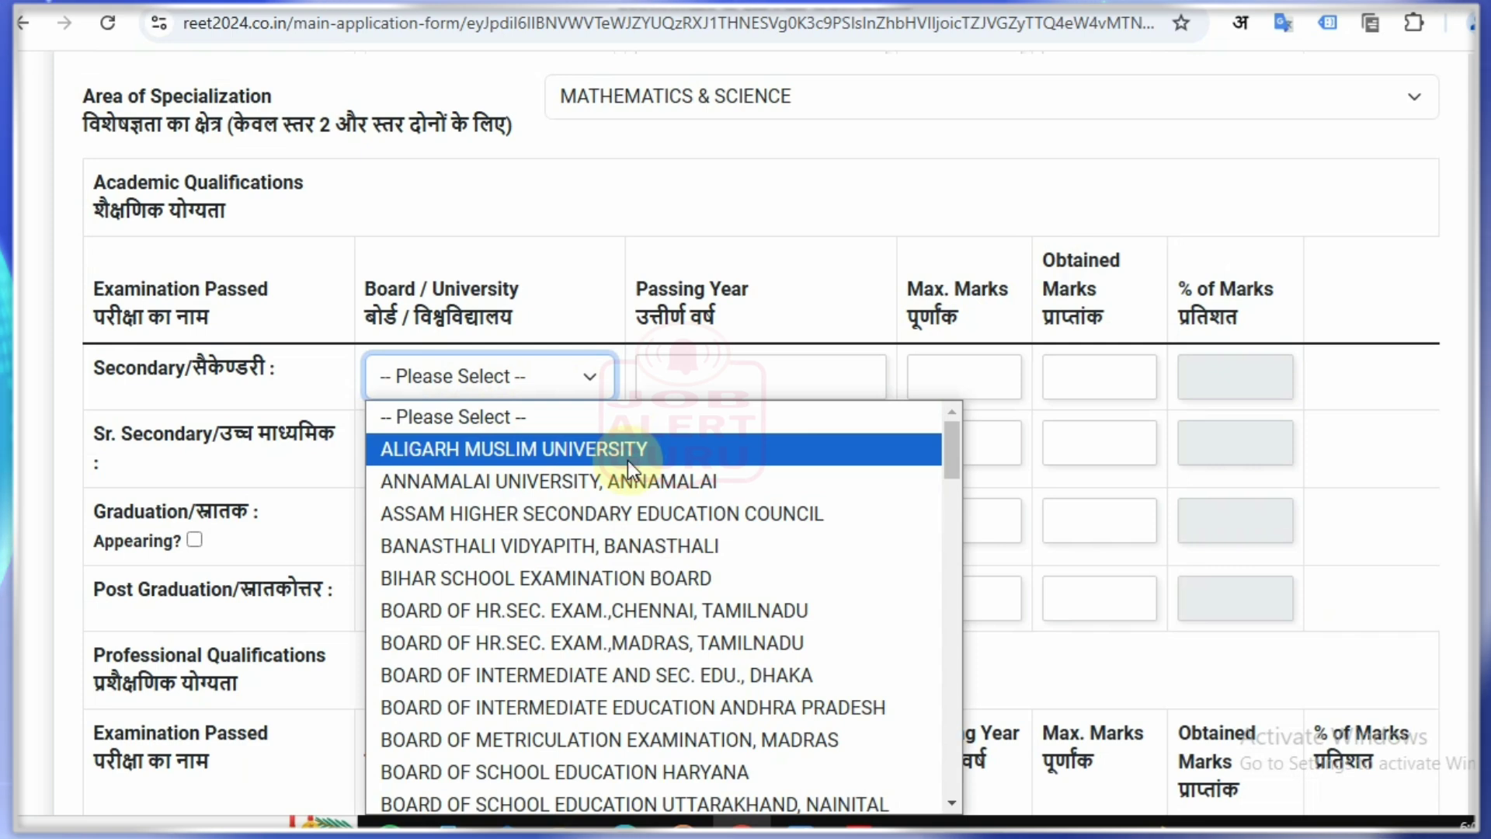
pyautogui.scroll(-3, 669, 543)
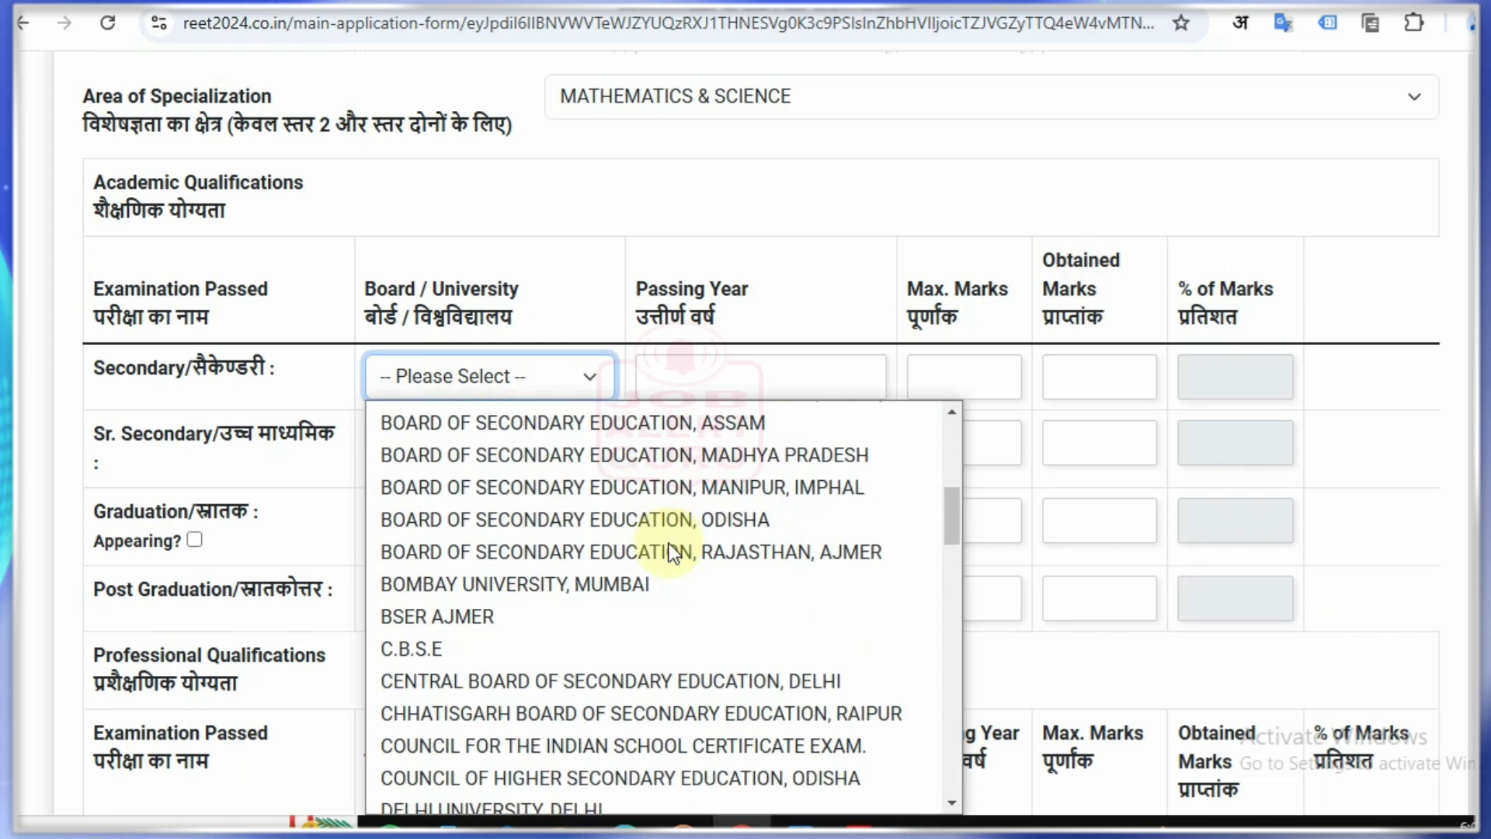
pyautogui.click(668, 548)
pyautogui.click(756, 383)
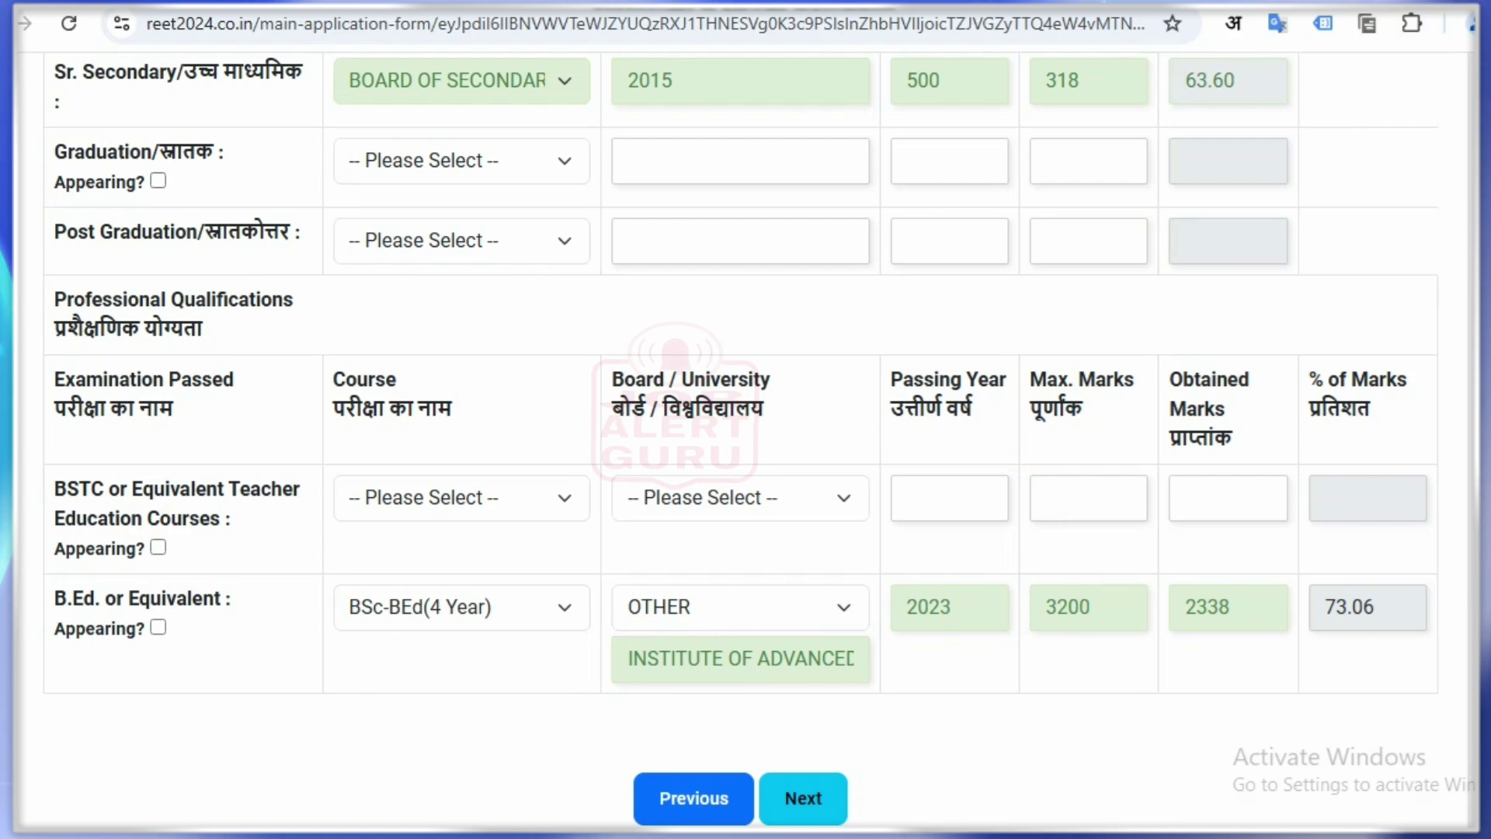
pyautogui.scroll(-2, 1035, 505)
pyautogui.click(799, 673)
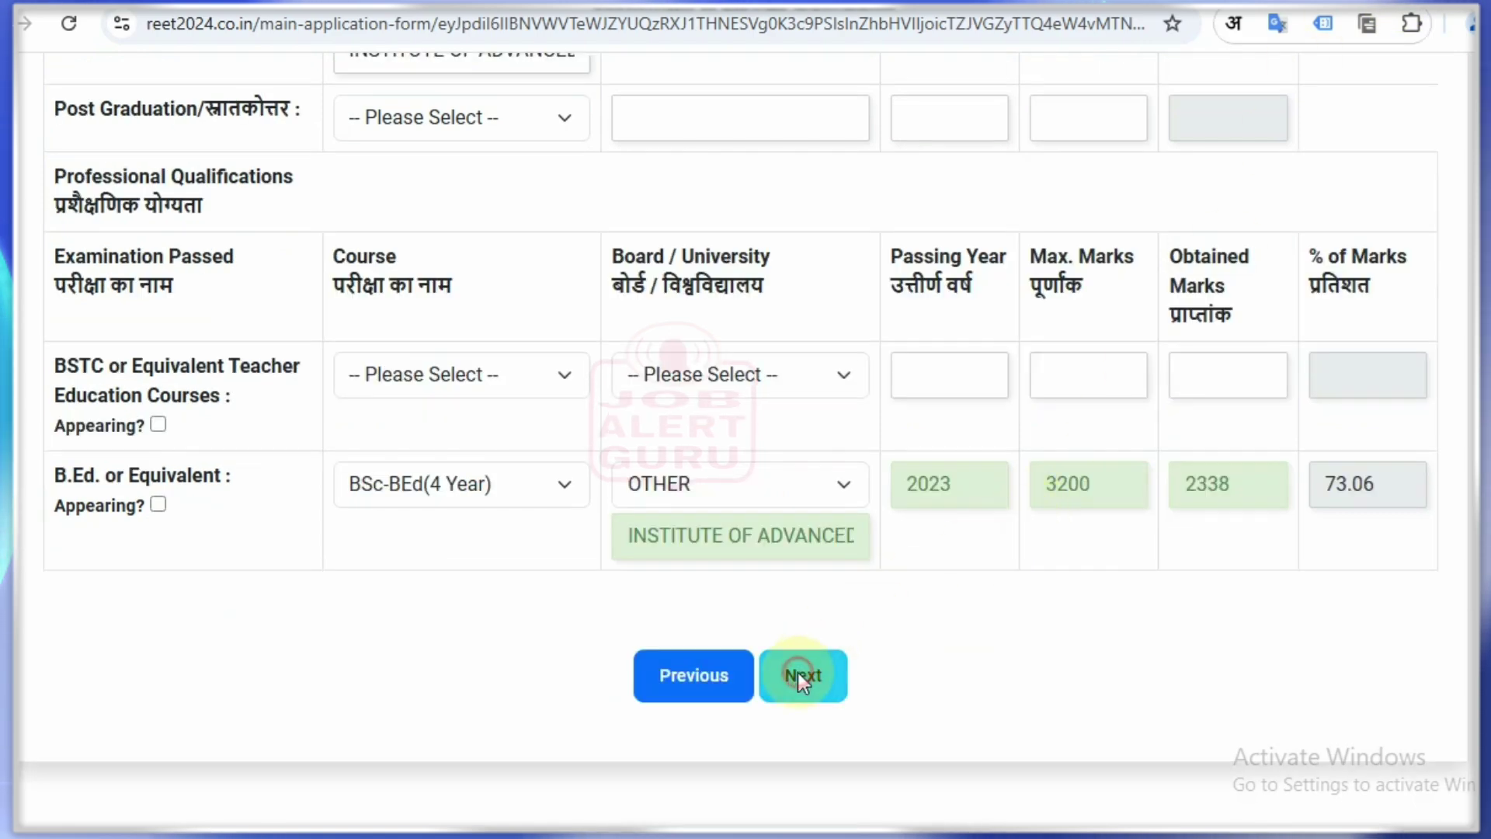
pyautogui.scroll(-5, 748, 308)
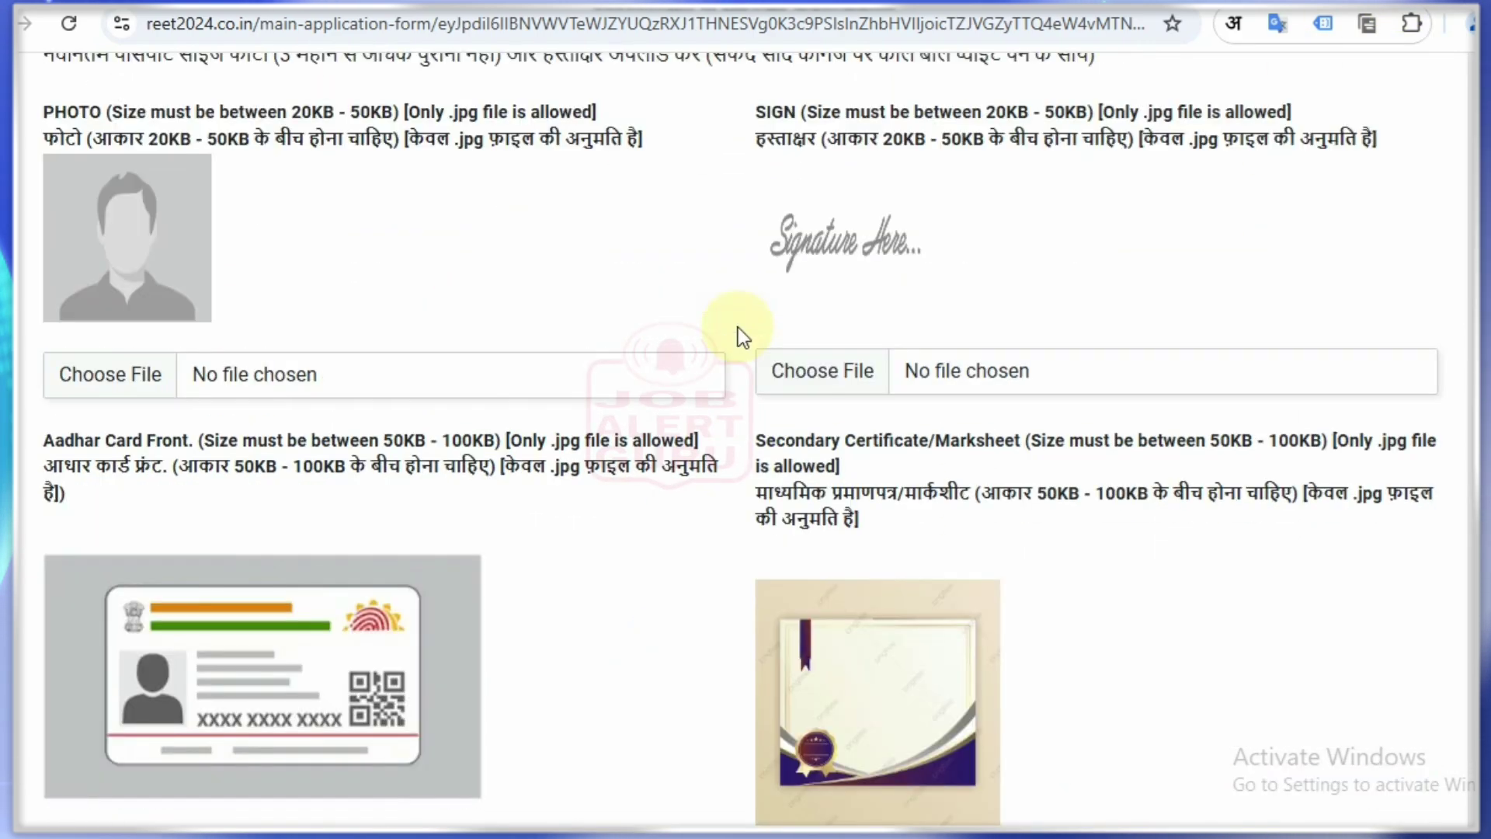
pyautogui.scroll(-3, 752, 465)
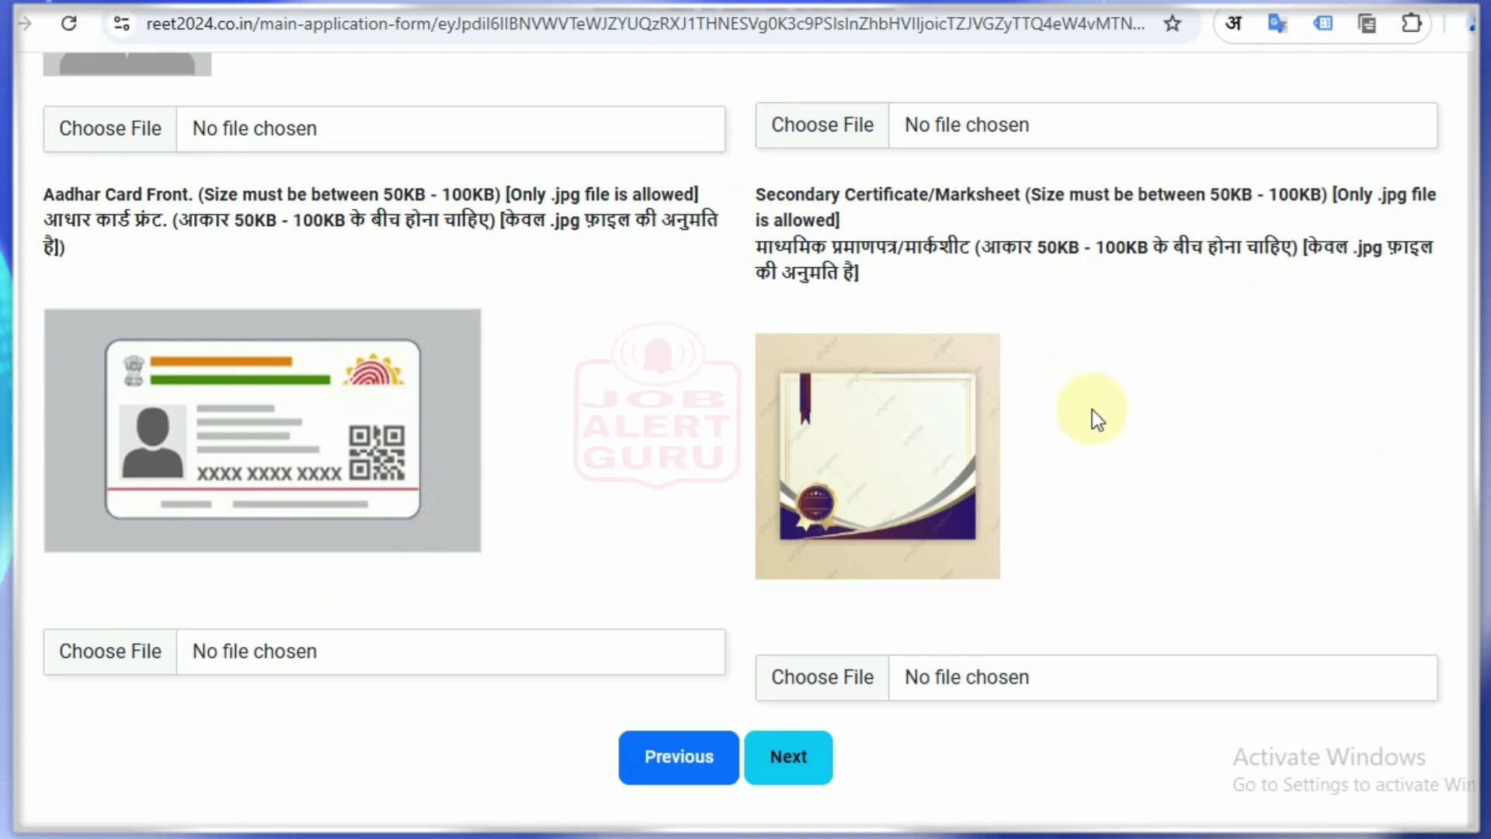
pyautogui.scroll(8, 825, 516)
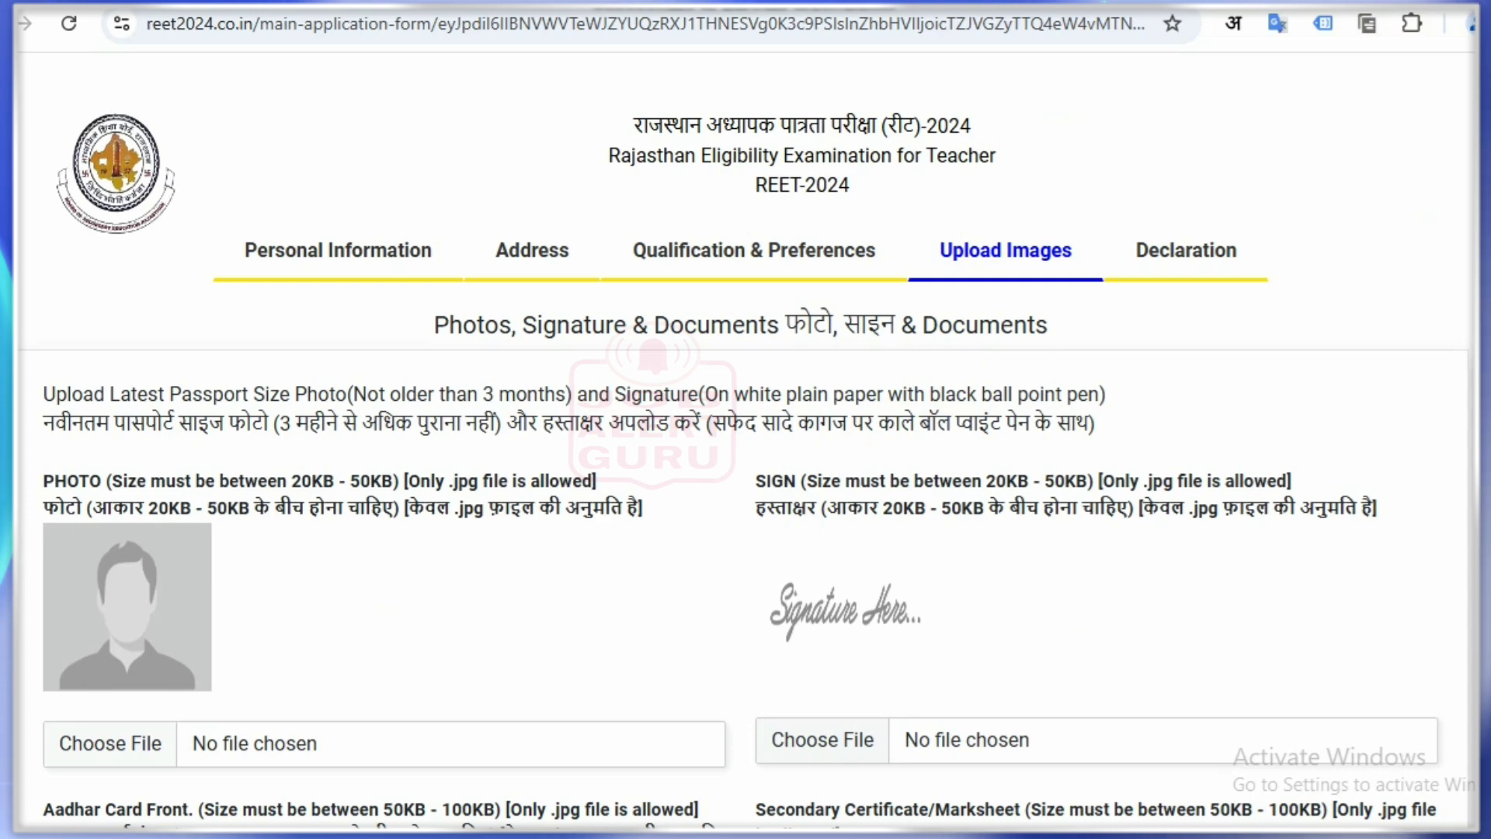
pyautogui.moveTo(1006, 233); pyautogui.dragTo(1087, 208)
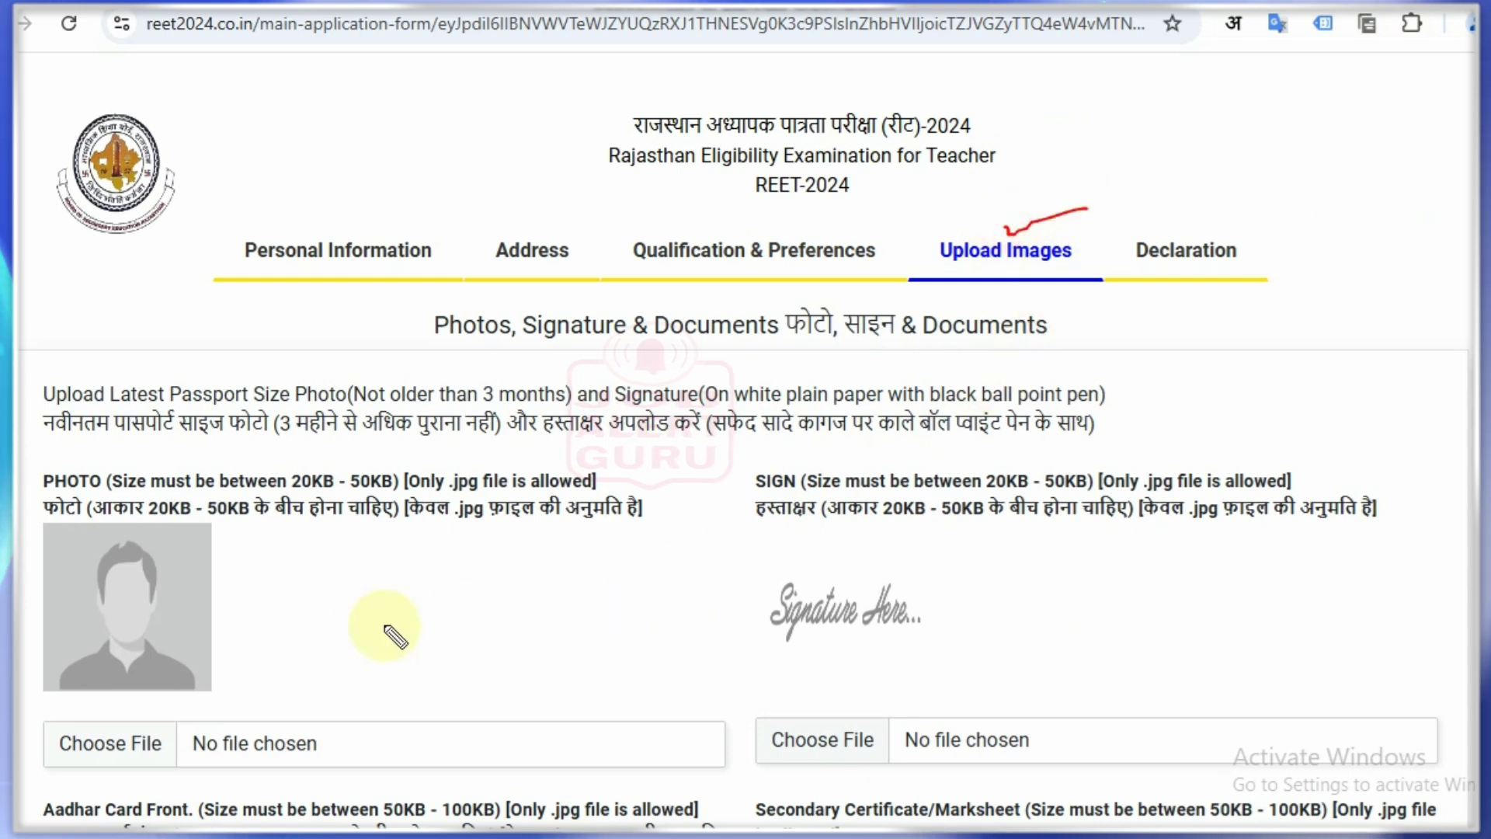
pyautogui.moveTo(232, 617); pyautogui.dragTo(320, 603)
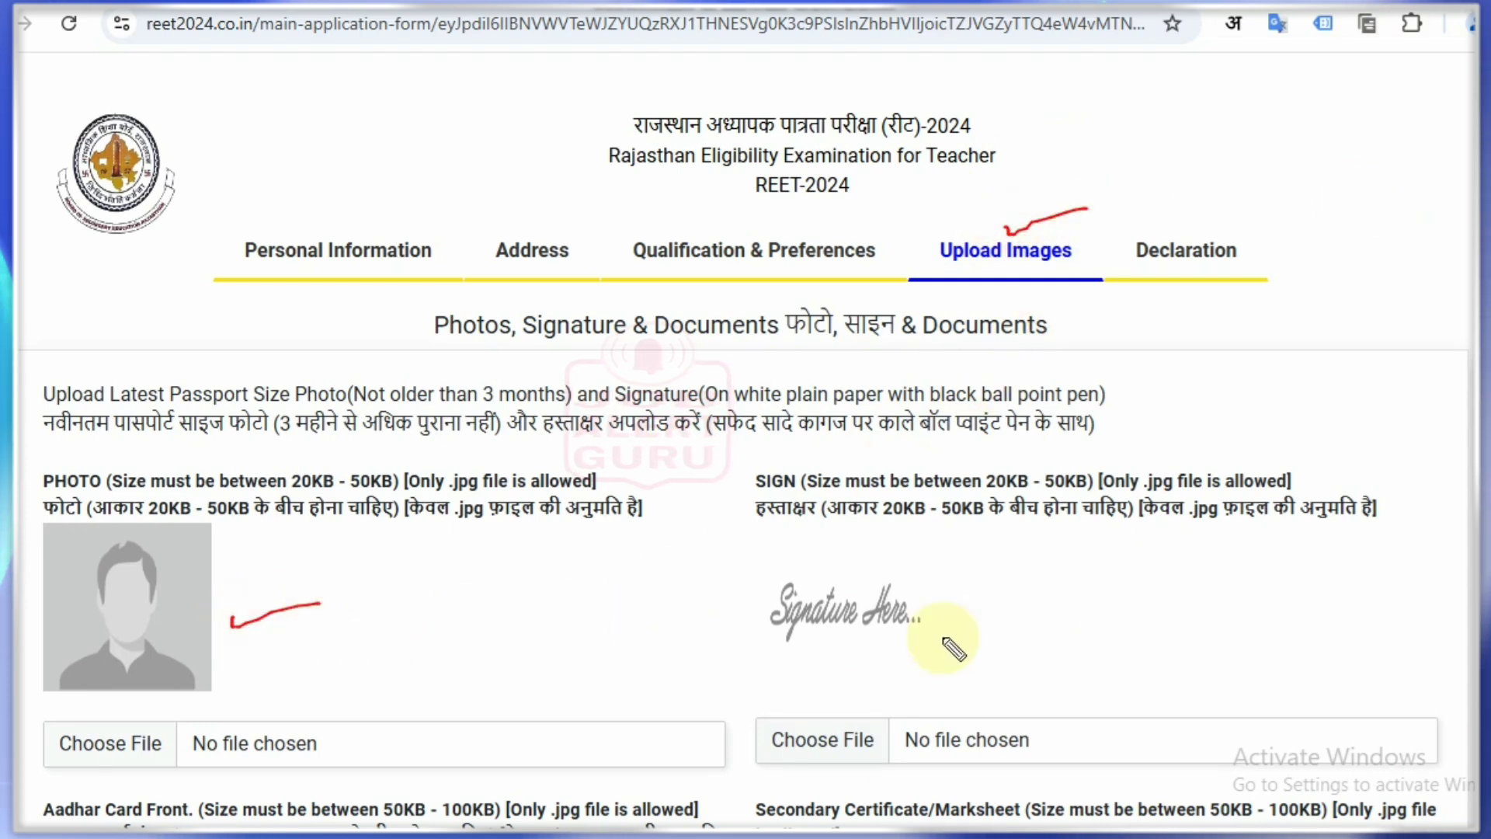
pyautogui.moveTo(937, 594); pyautogui.dragTo(1026, 573)
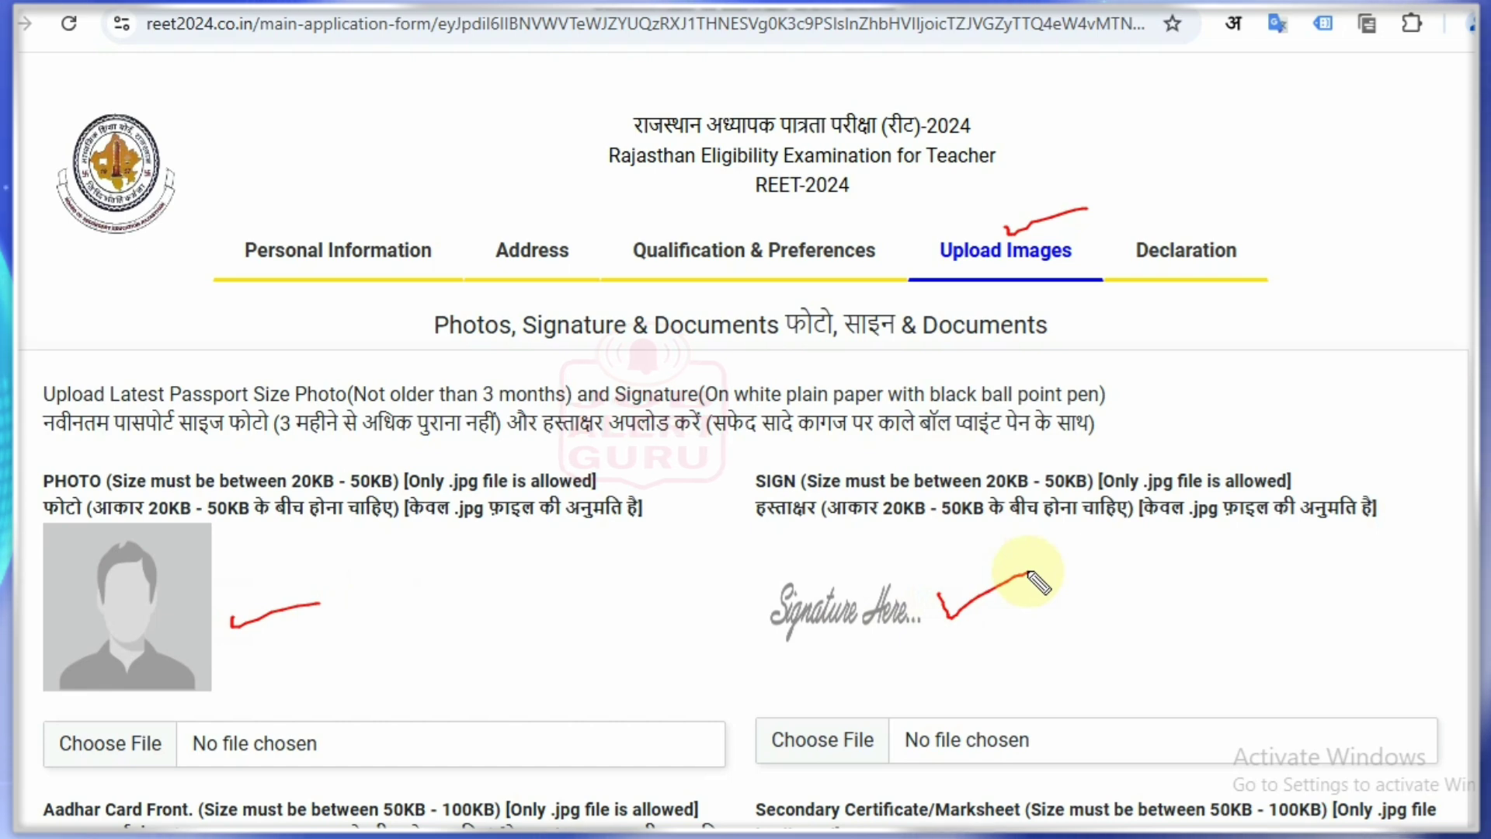
pyautogui.hotkey('ctrl', 'z')
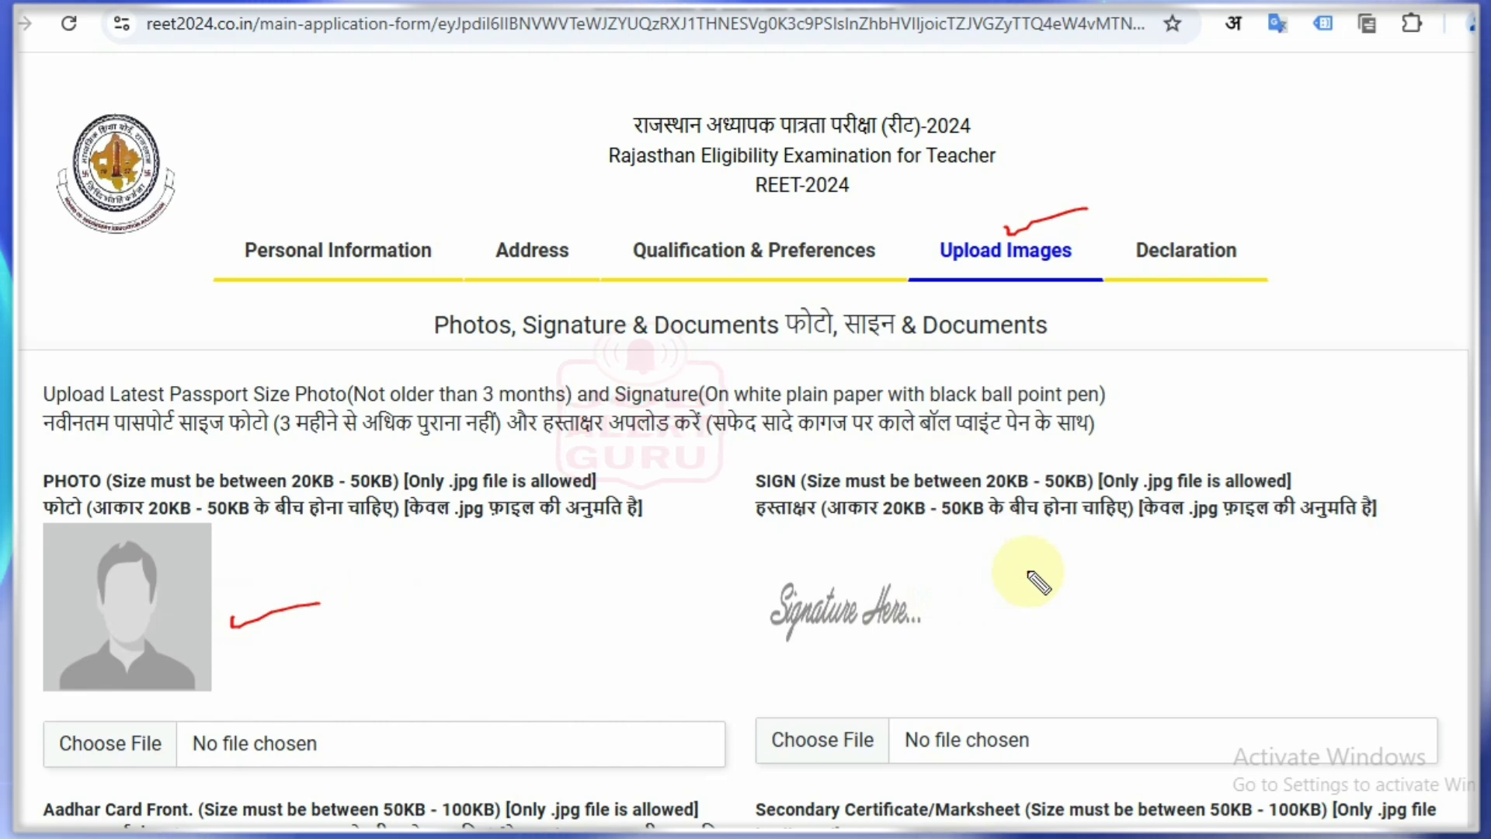
pyautogui.hotkey('ctrl', 'z')
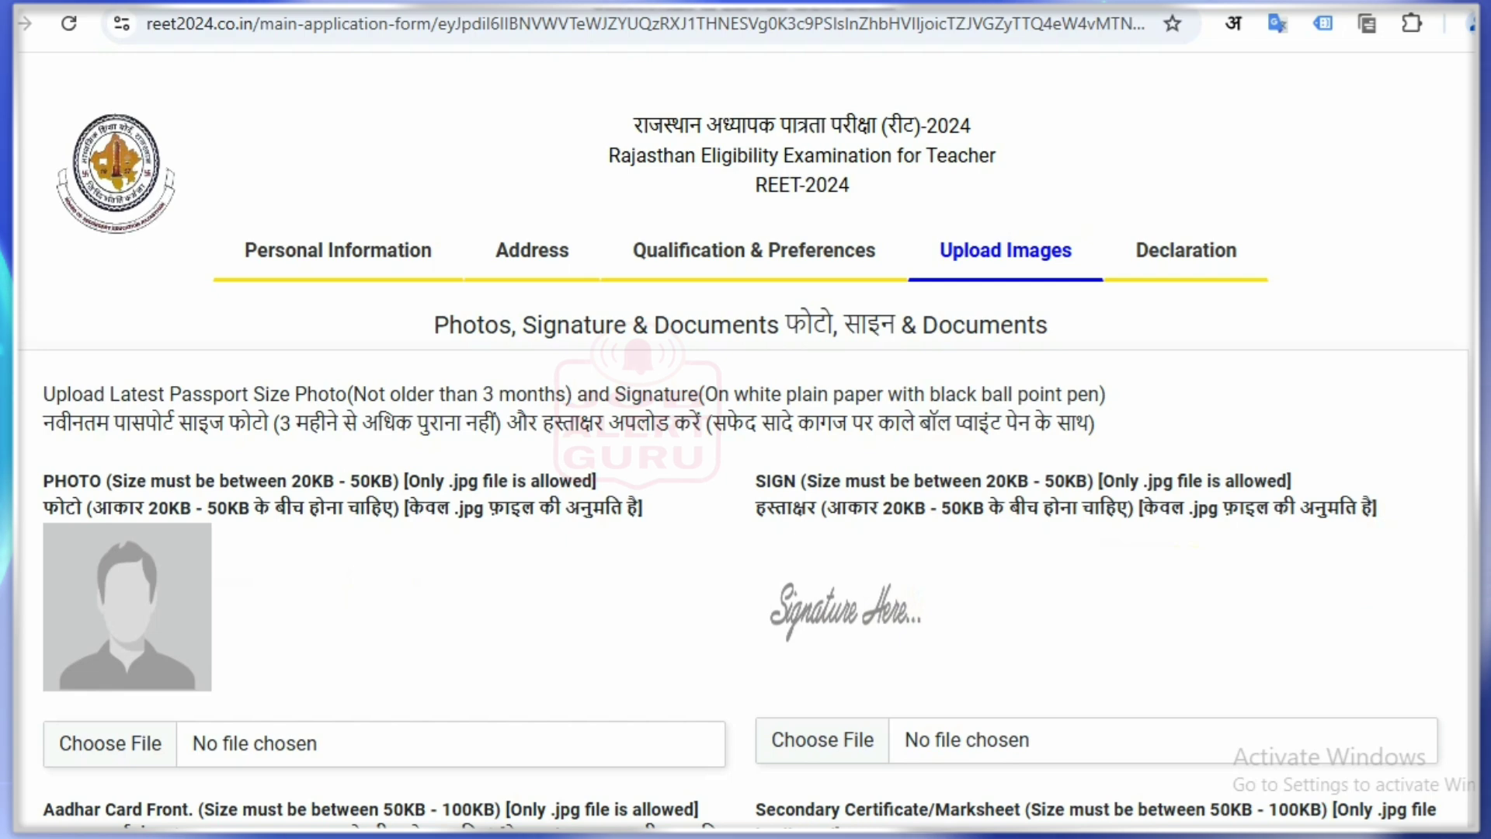
pyautogui.scroll(-7, 745, 467)
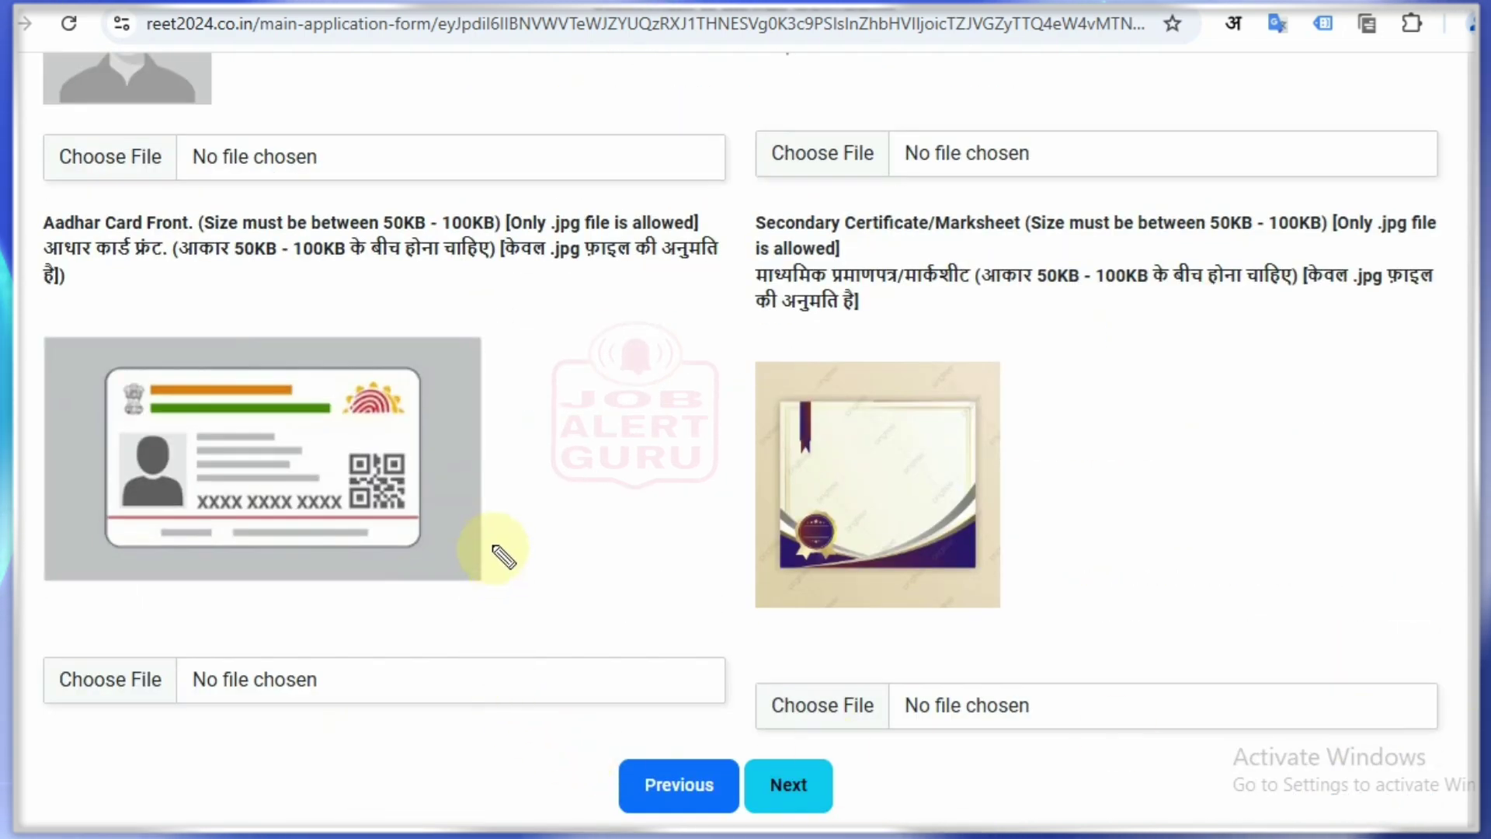
pyautogui.moveTo(491, 525); pyautogui.dragTo(556, 486)
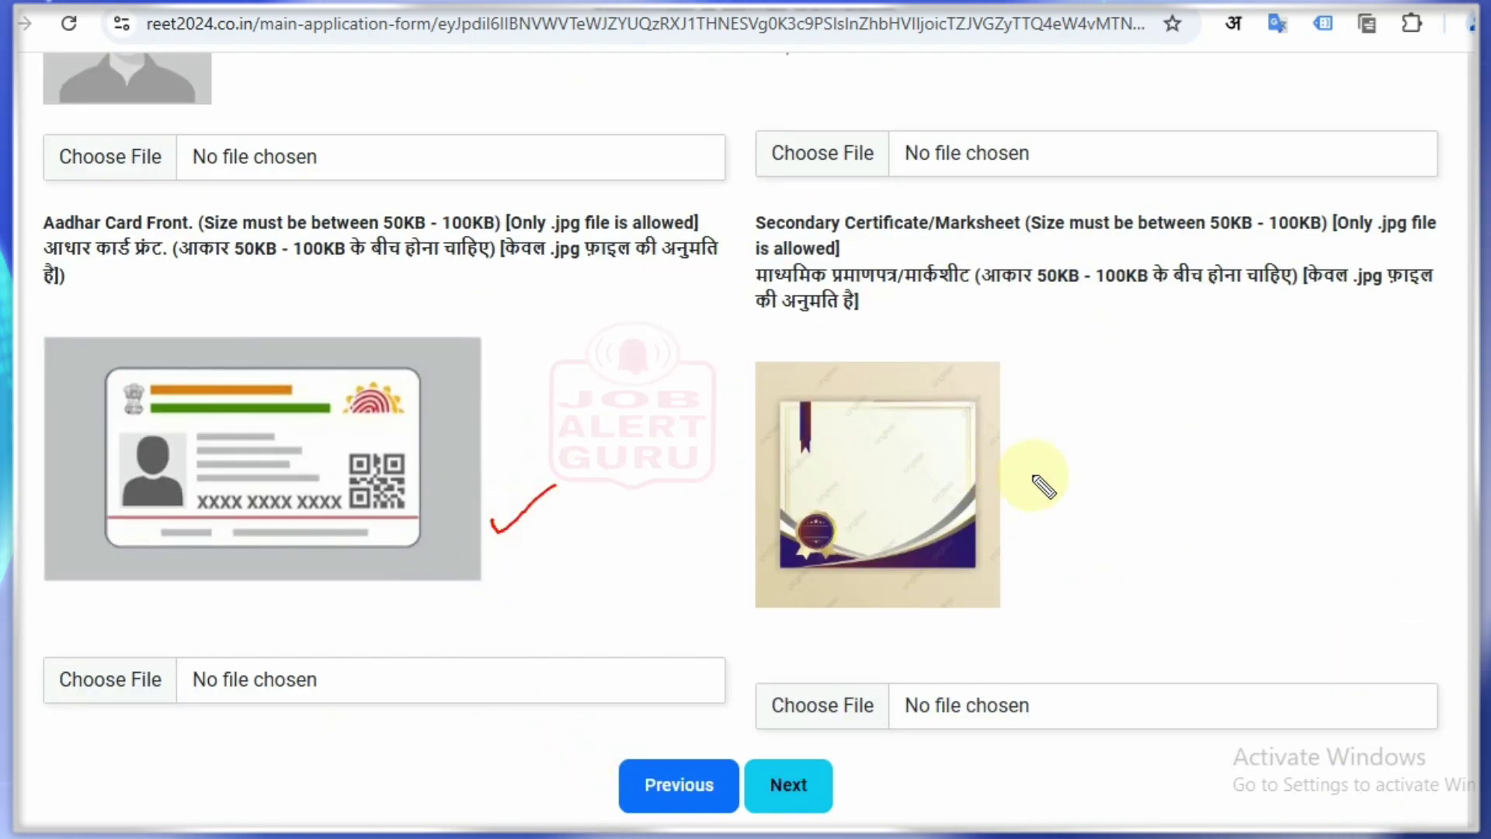
pyautogui.moveTo(1033, 477)
pyautogui.mouseDown()
pyautogui.moveTo(1036, 497)
pyautogui.moveTo(1086, 475)
pyautogui.mouseUp()
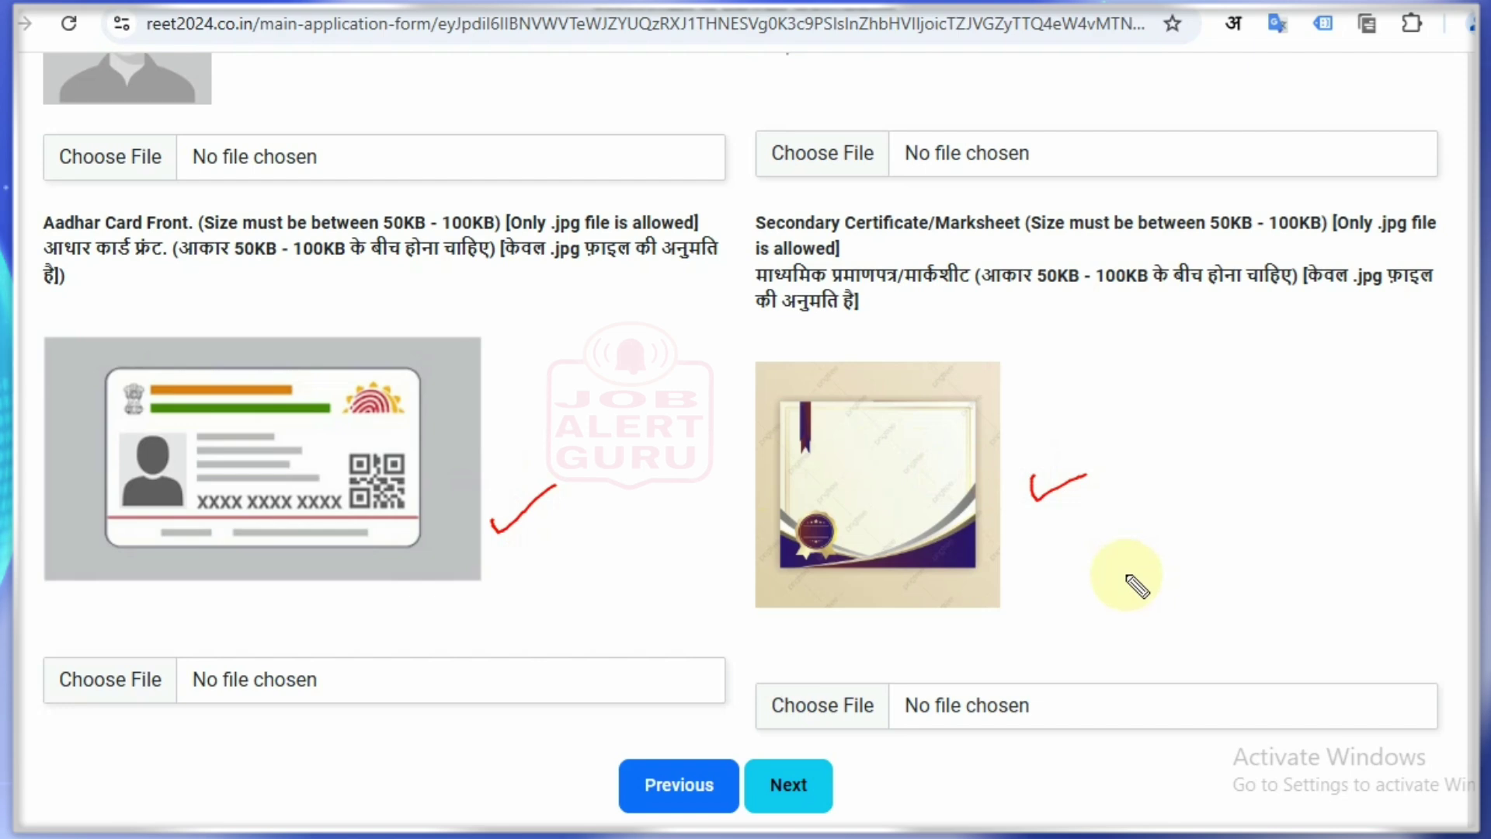
pyautogui.hotkey('ctrl', 'z')
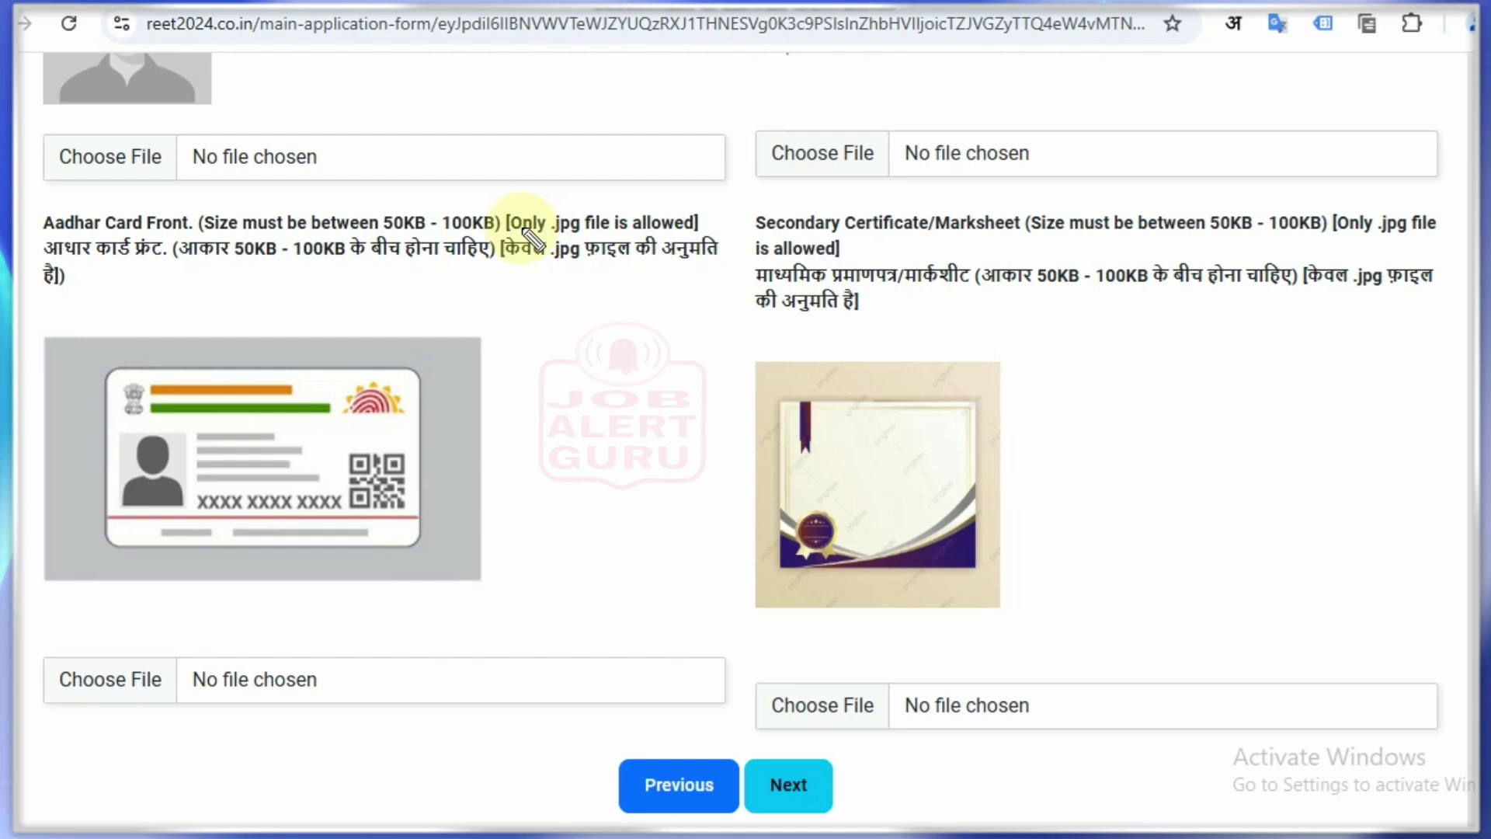
pyautogui.moveTo(550, 232); pyautogui.dragTo(572, 232)
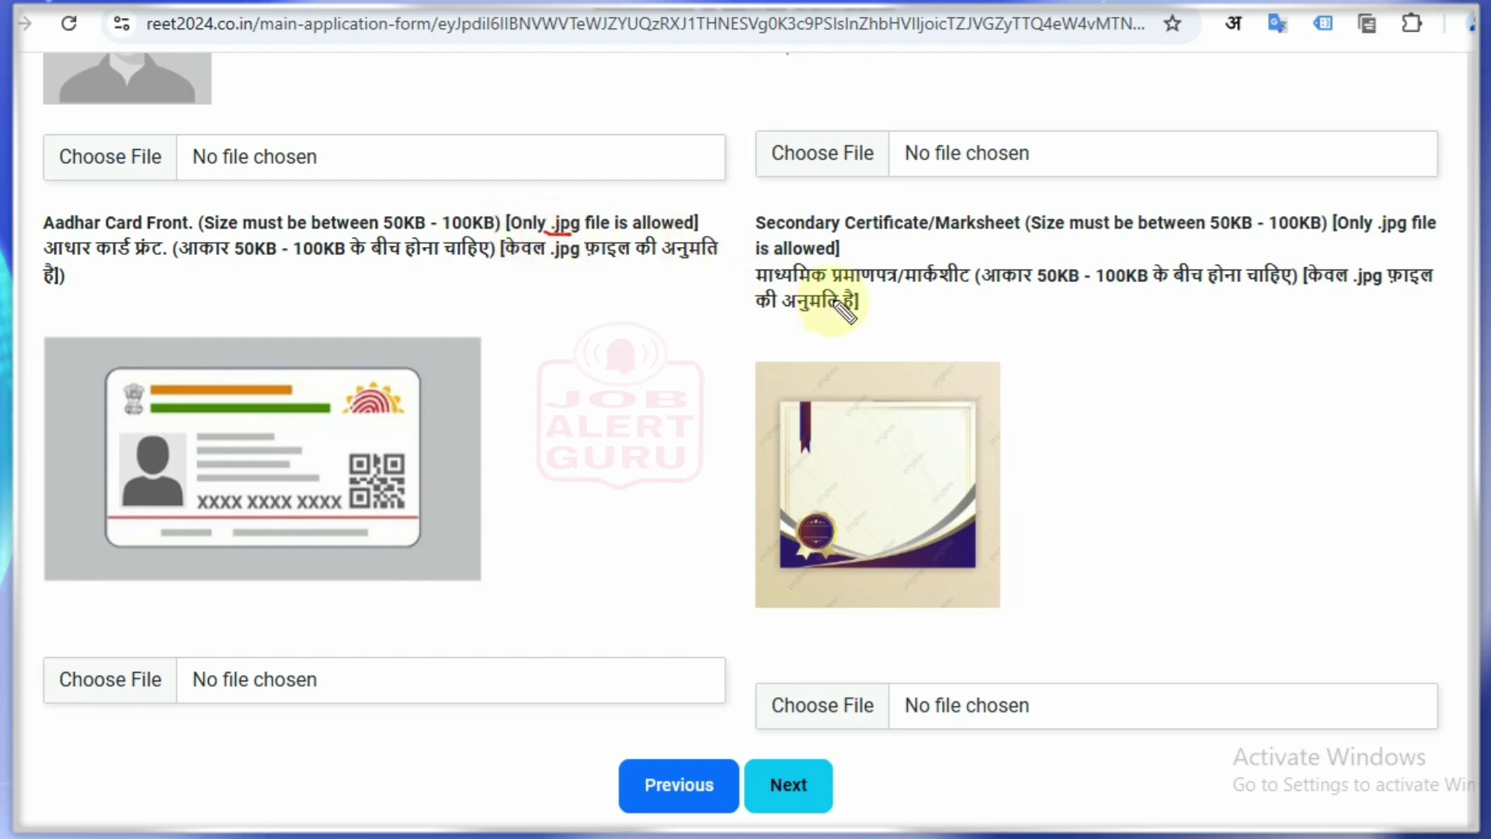
pyautogui.moveTo(1383, 233); pyautogui.dragTo(1405, 230)
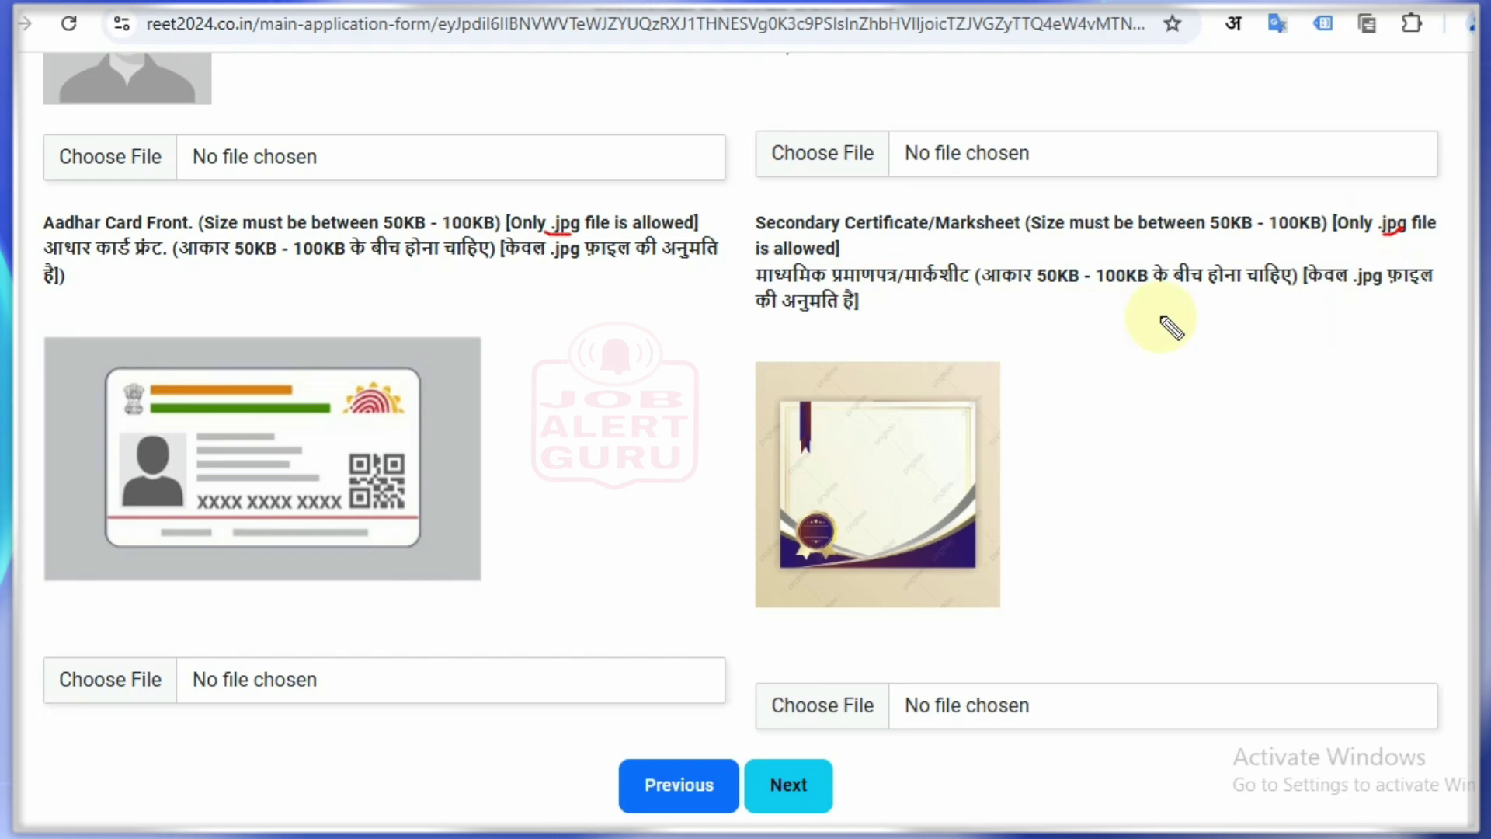
pyautogui.press('Escape')
pyautogui.scroll(5, 536, 293)
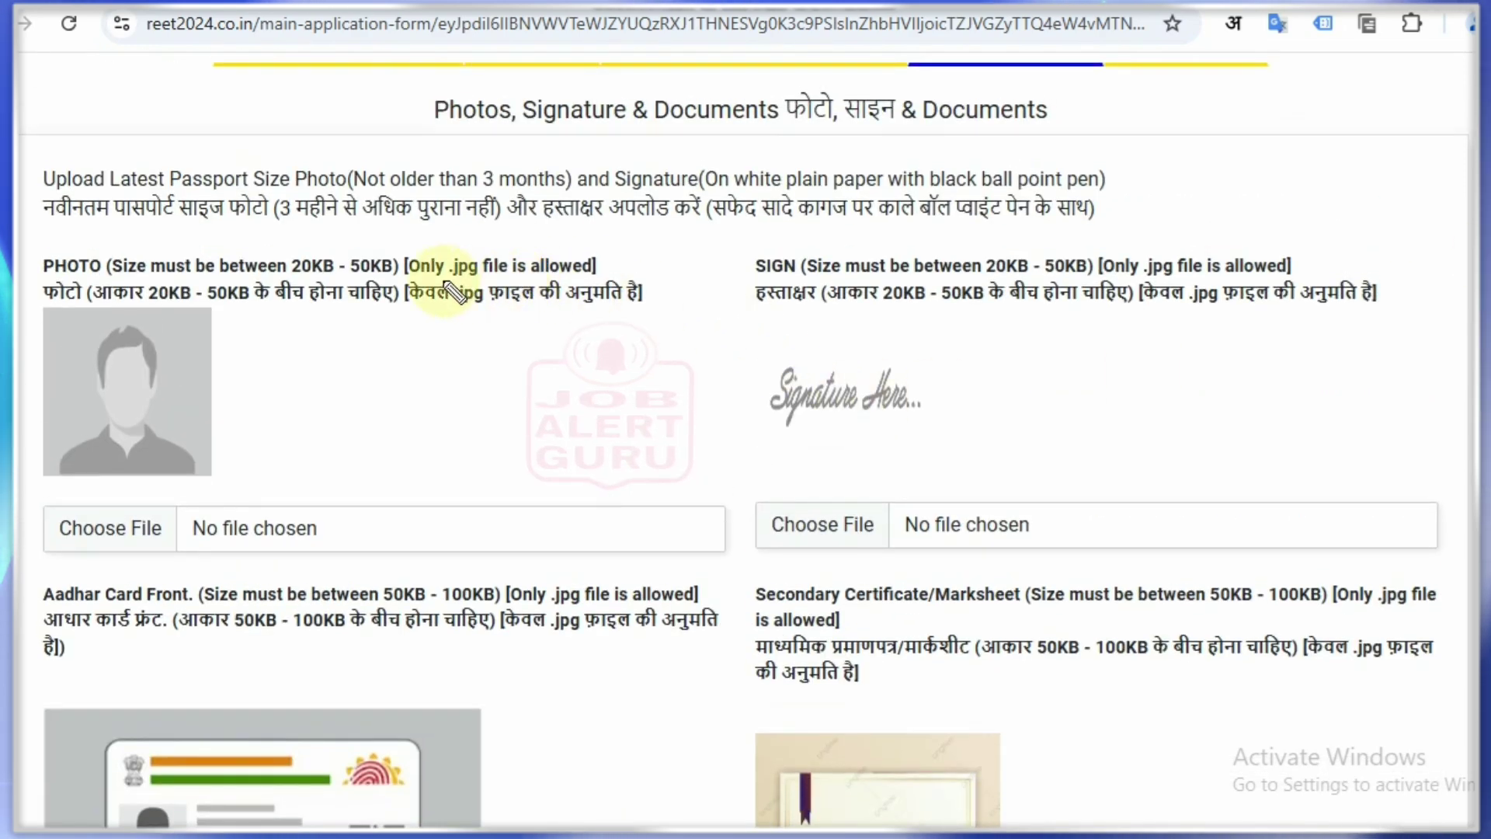
pyautogui.moveTo(445, 282); pyautogui.dragTo(472, 282)
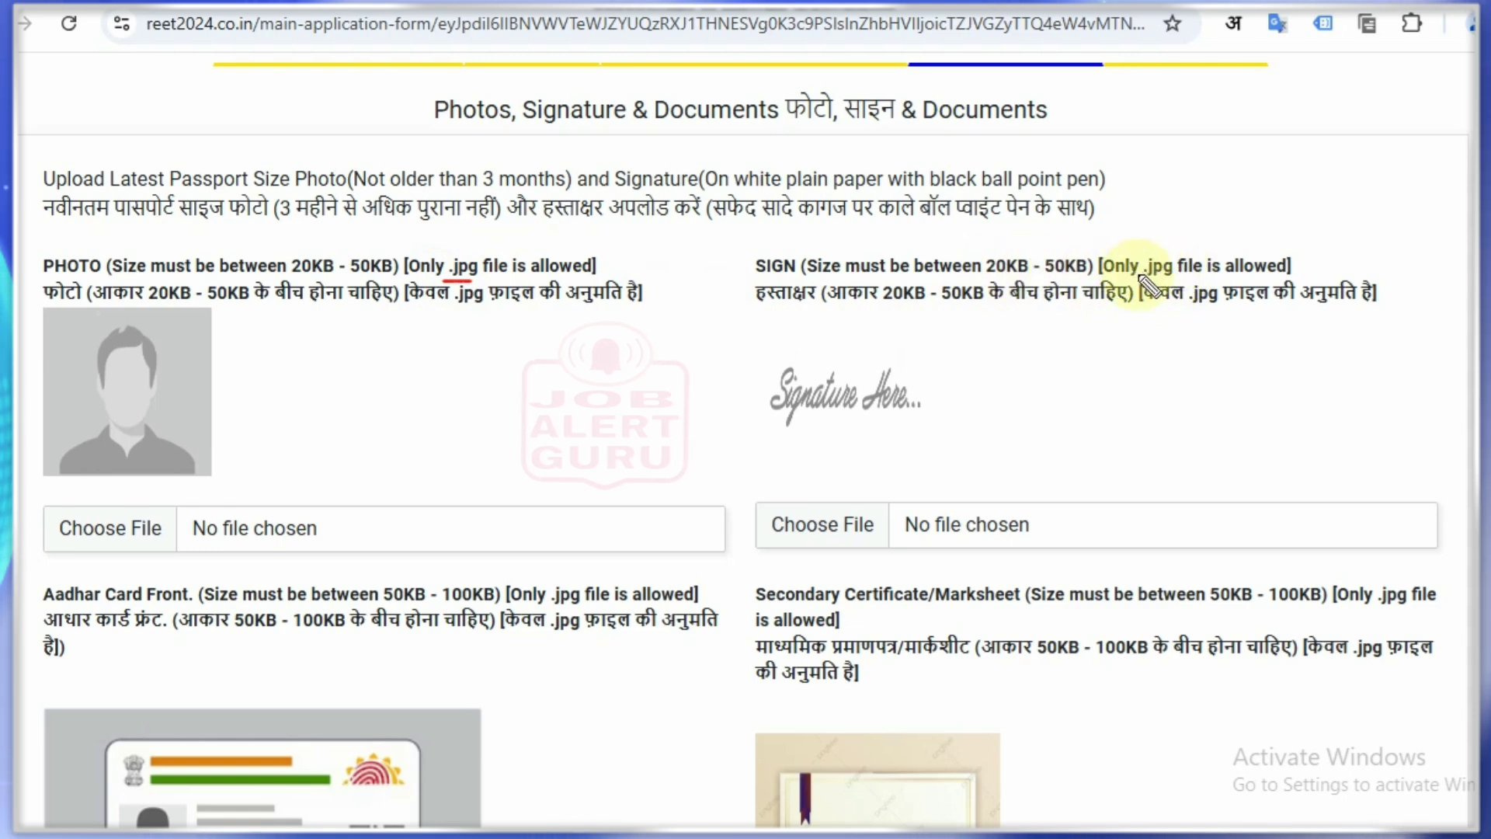
pyautogui.moveTo(1140, 275); pyautogui.dragTo(1176, 275)
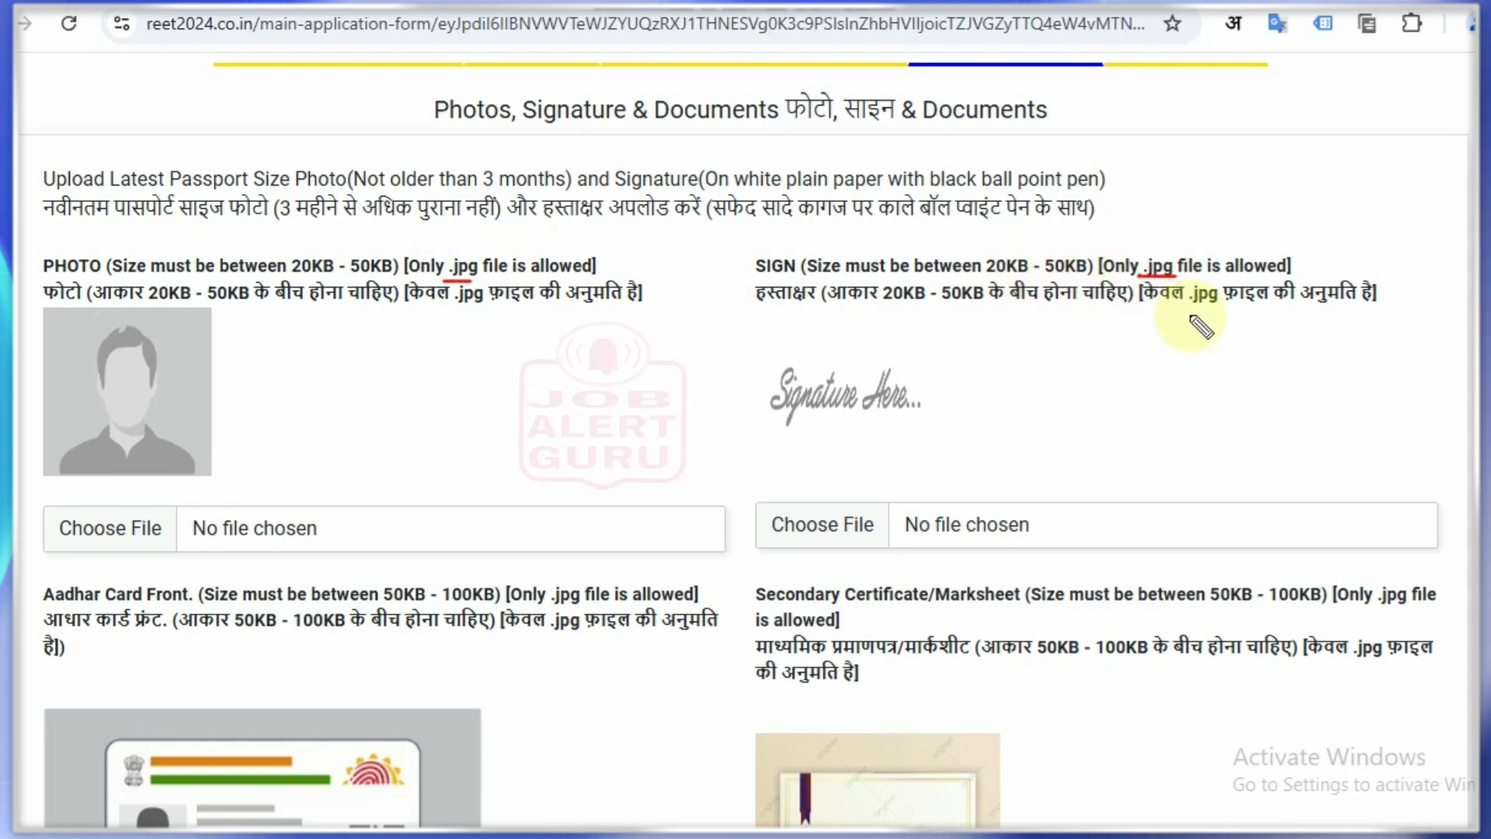
pyautogui.moveTo(928, 391); pyautogui.dragTo(966, 348)
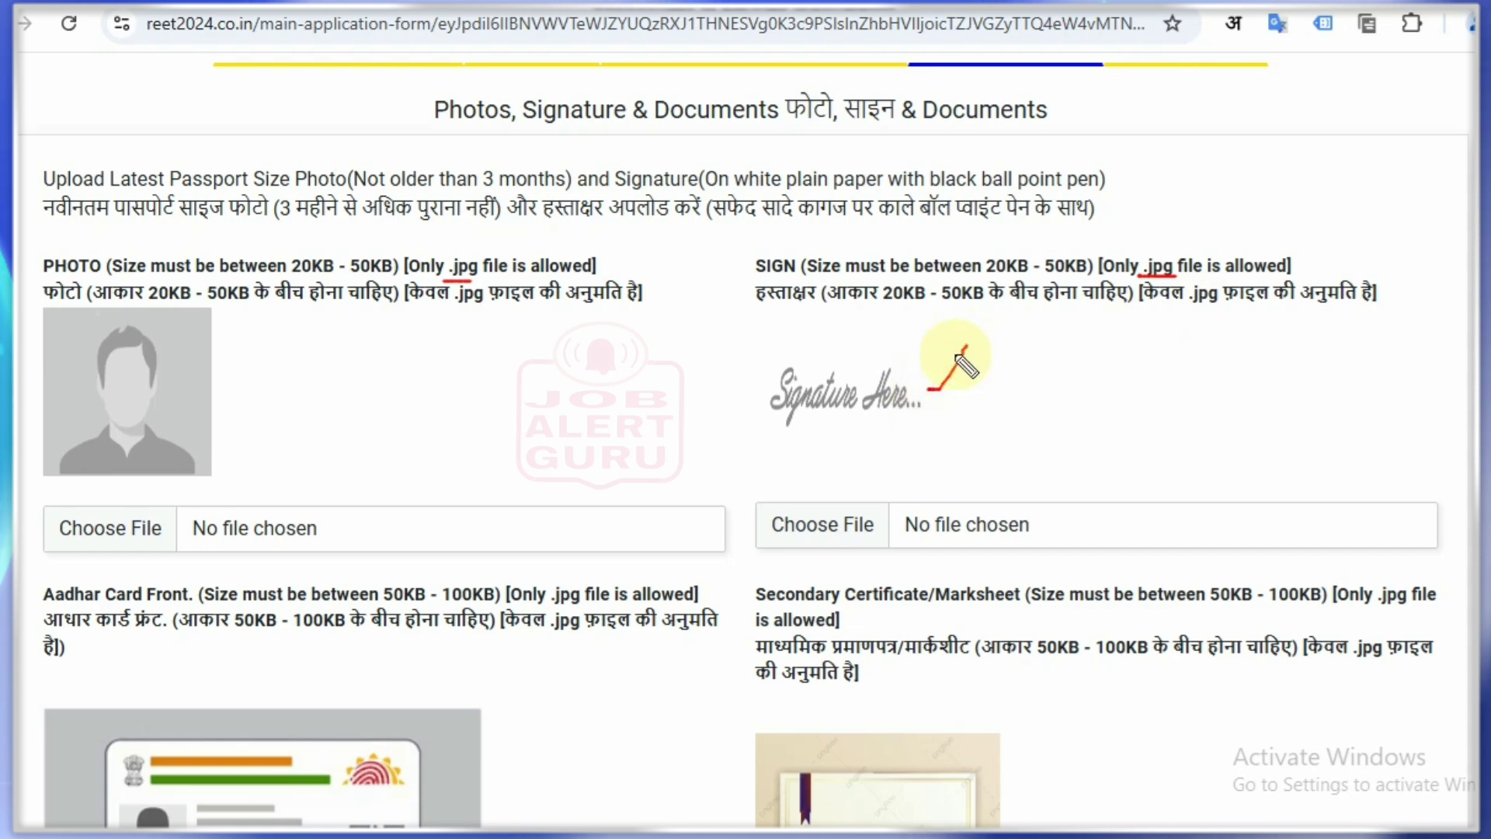
pyautogui.moveTo(216, 393); pyautogui.dragTo(266, 376)
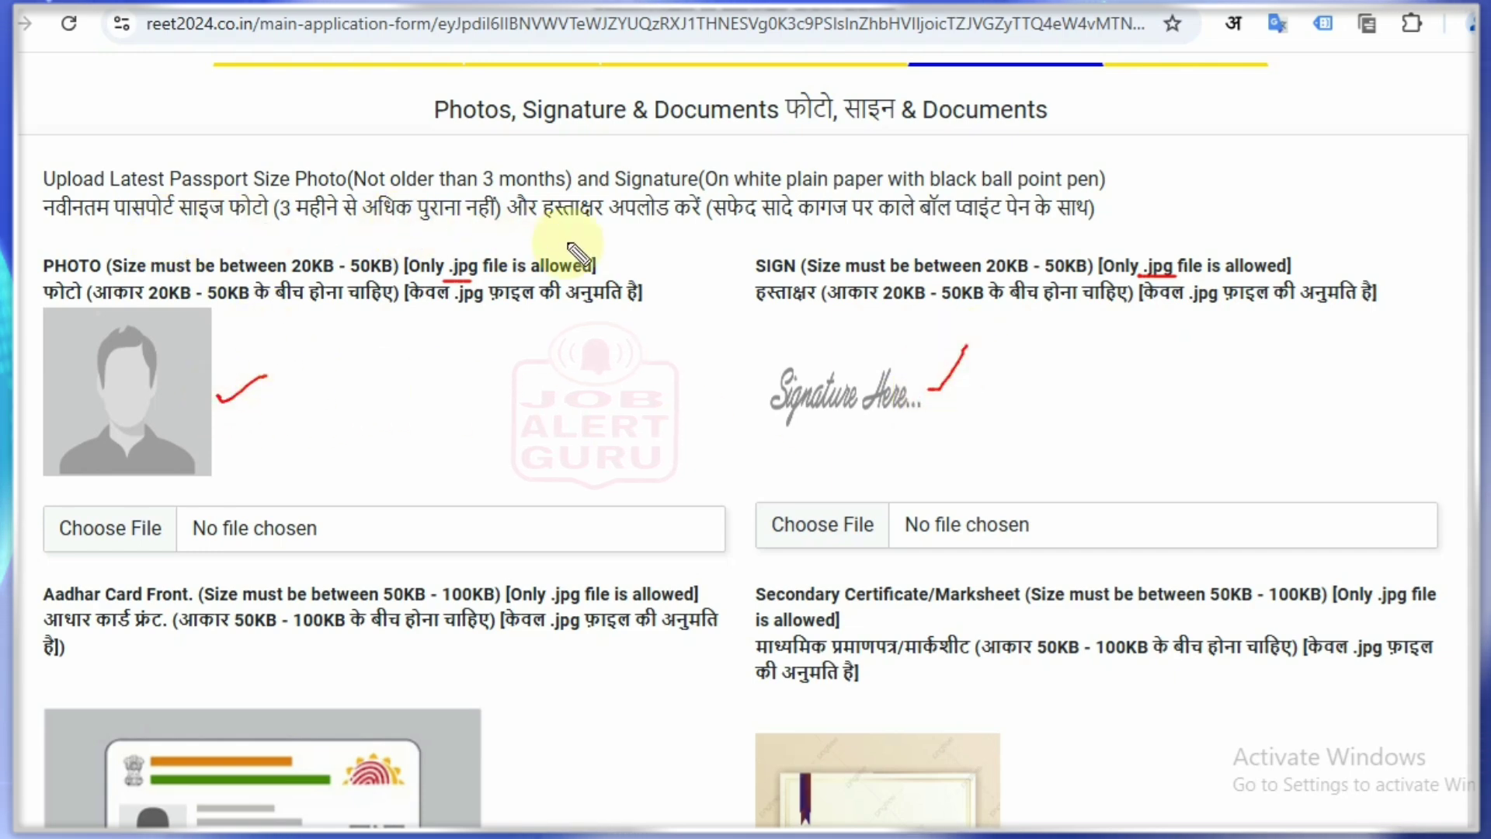
pyautogui.moveTo(553, 227); pyautogui.dragTo(574, 228)
# Step: Annotate the plain-paper signature instruction and the Aadhar card front label and sample image
pyautogui.moveTo(749, 222); pyautogui.dragTo(1085, 231)
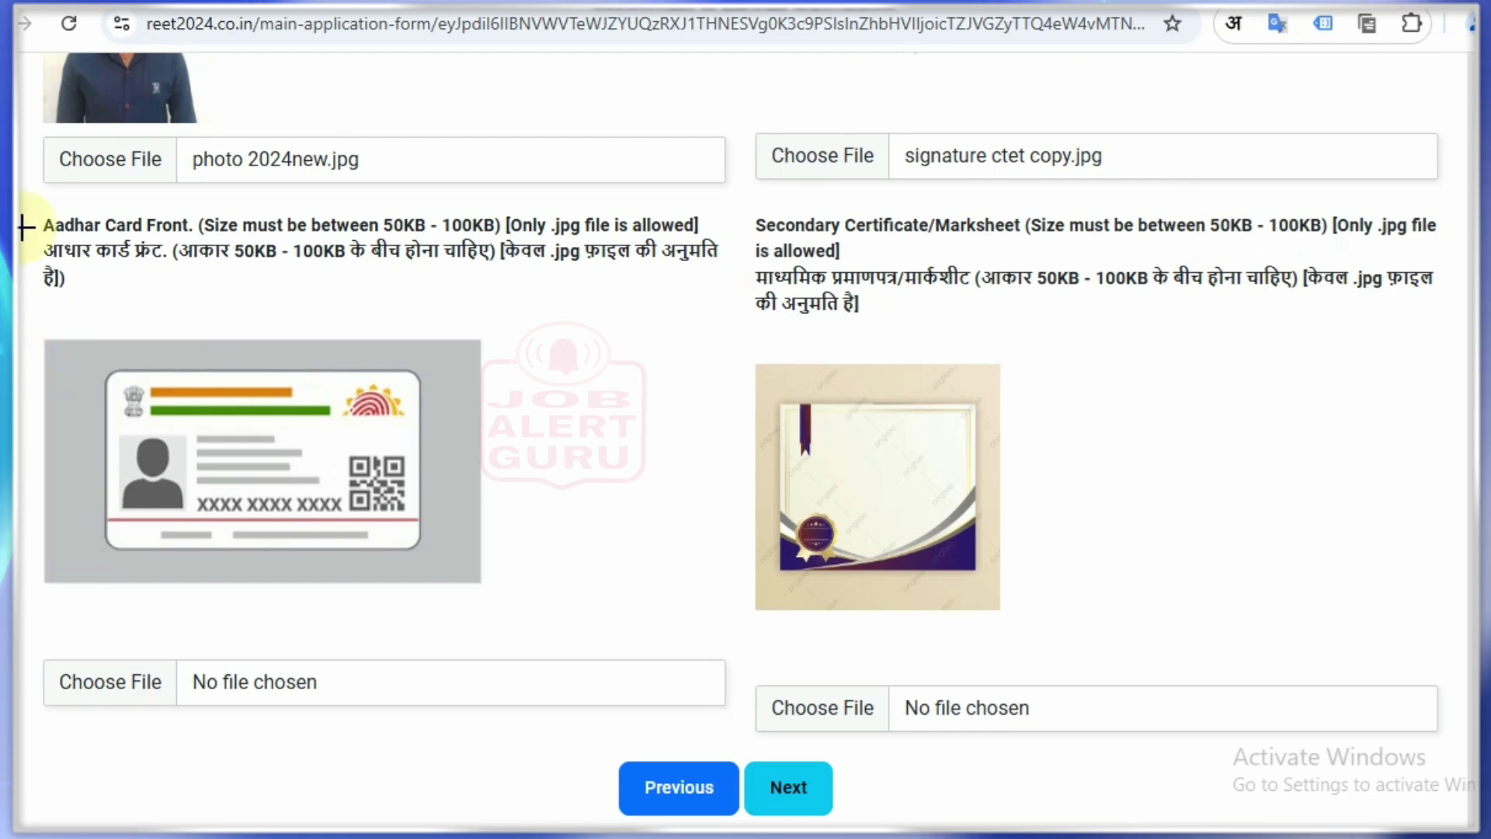
pyautogui.moveTo(25, 235); pyautogui.dragTo(167, 267)
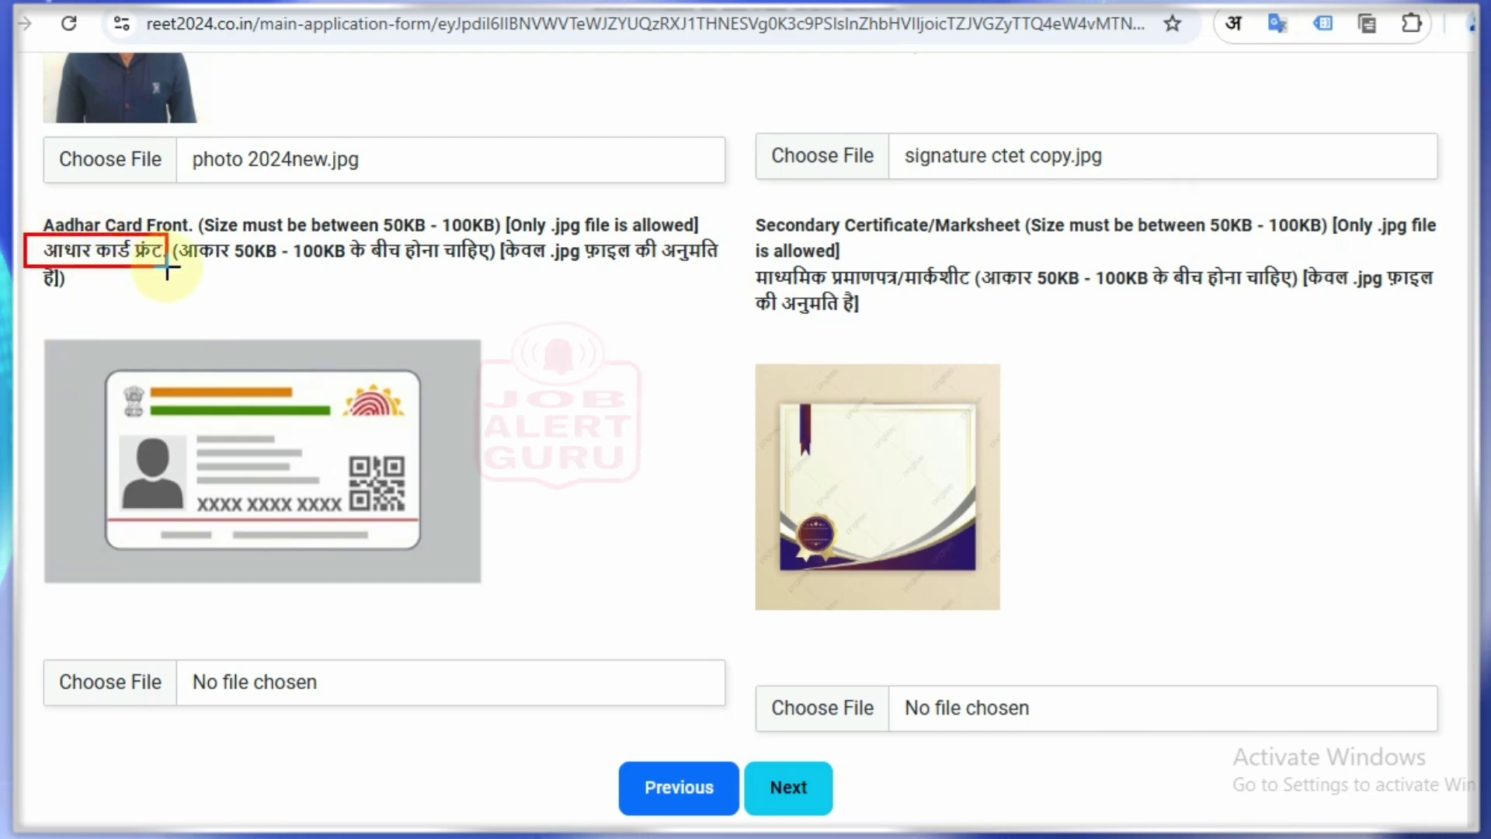
pyautogui.moveTo(70, 351)
pyautogui.mouseDown()
pyautogui.moveTo(393, 599)
pyautogui.moveTo(457, 588)
pyautogui.mouseUp()
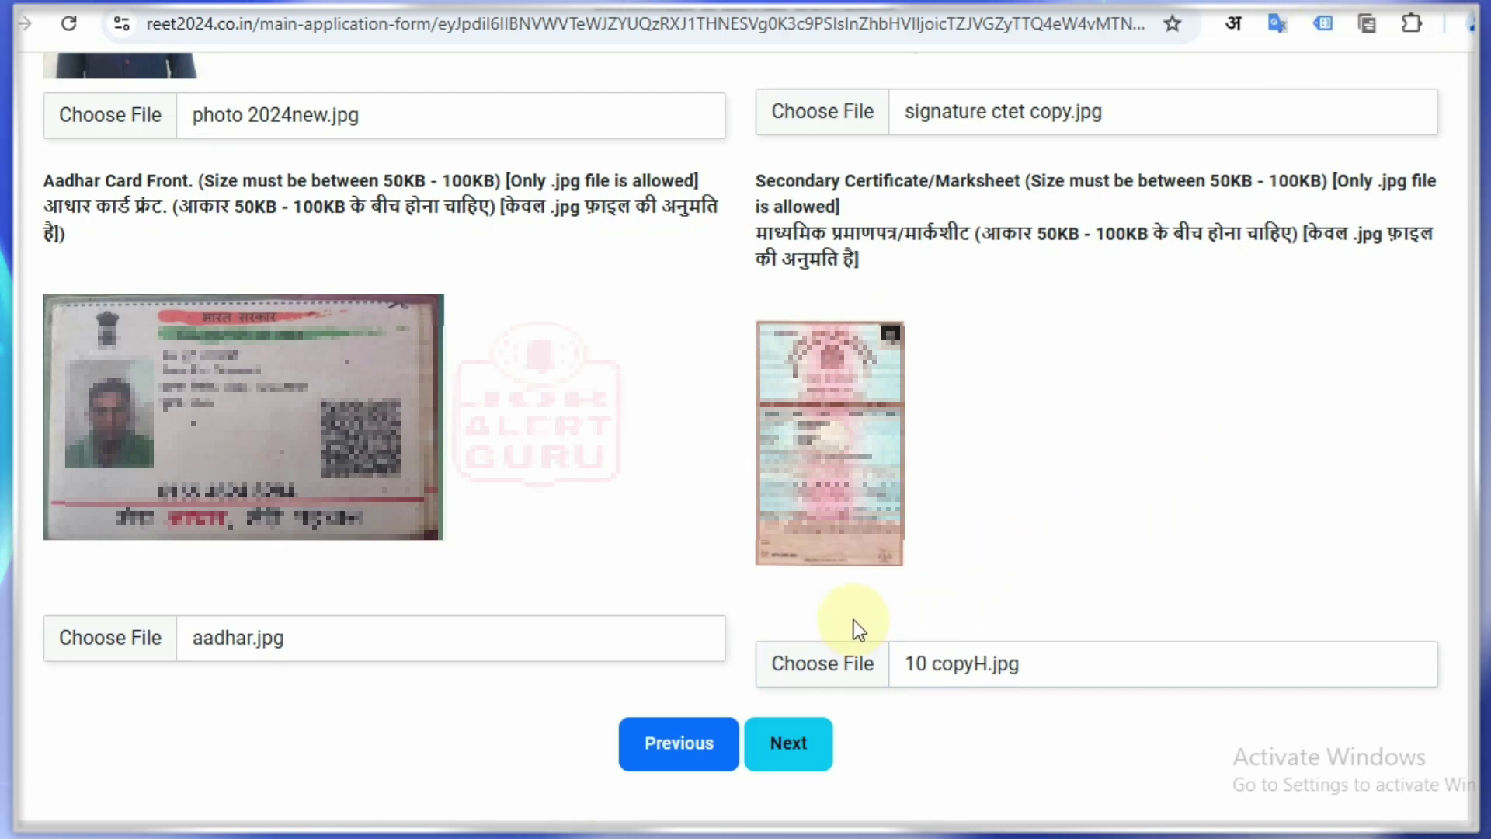
# Step: Save the uploaded files and accept declaration A
pyautogui.click(775, 750)
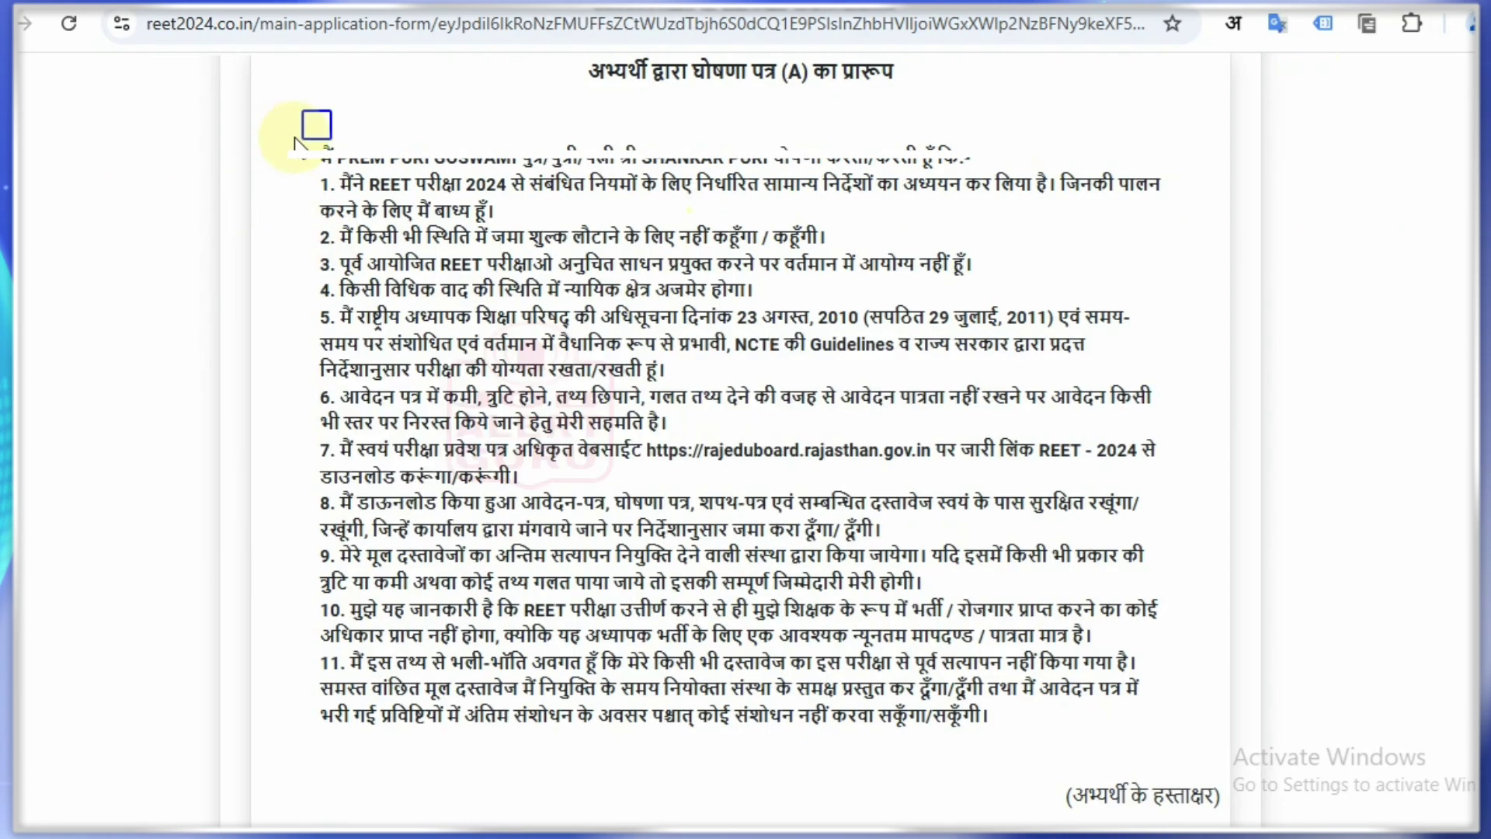
pyautogui.click(319, 124)
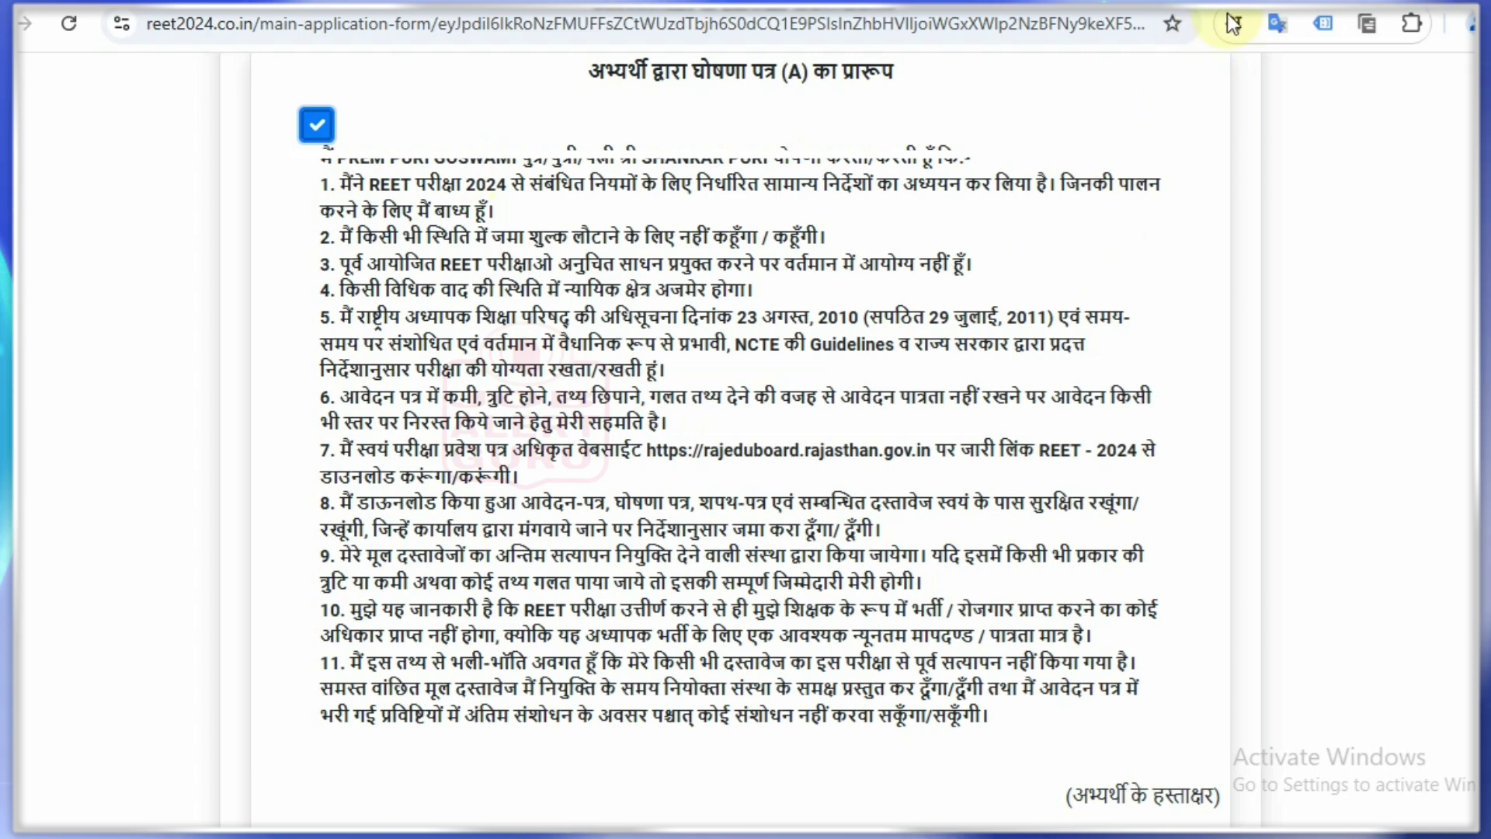
pyautogui.scroll(-10, 746, 435)
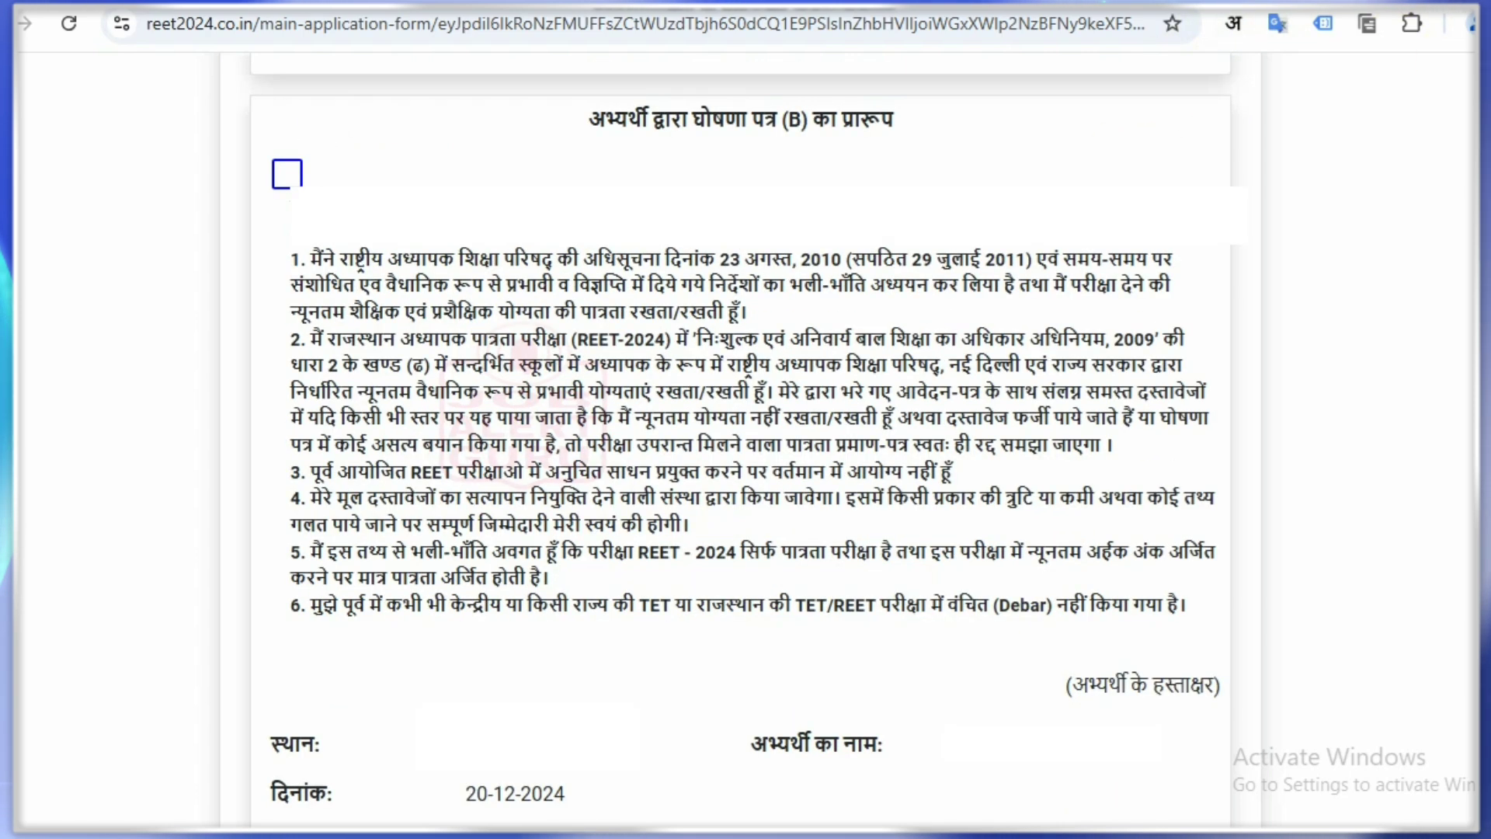
pyautogui.moveTo(539, 118); pyautogui.dragTo(584, 104)
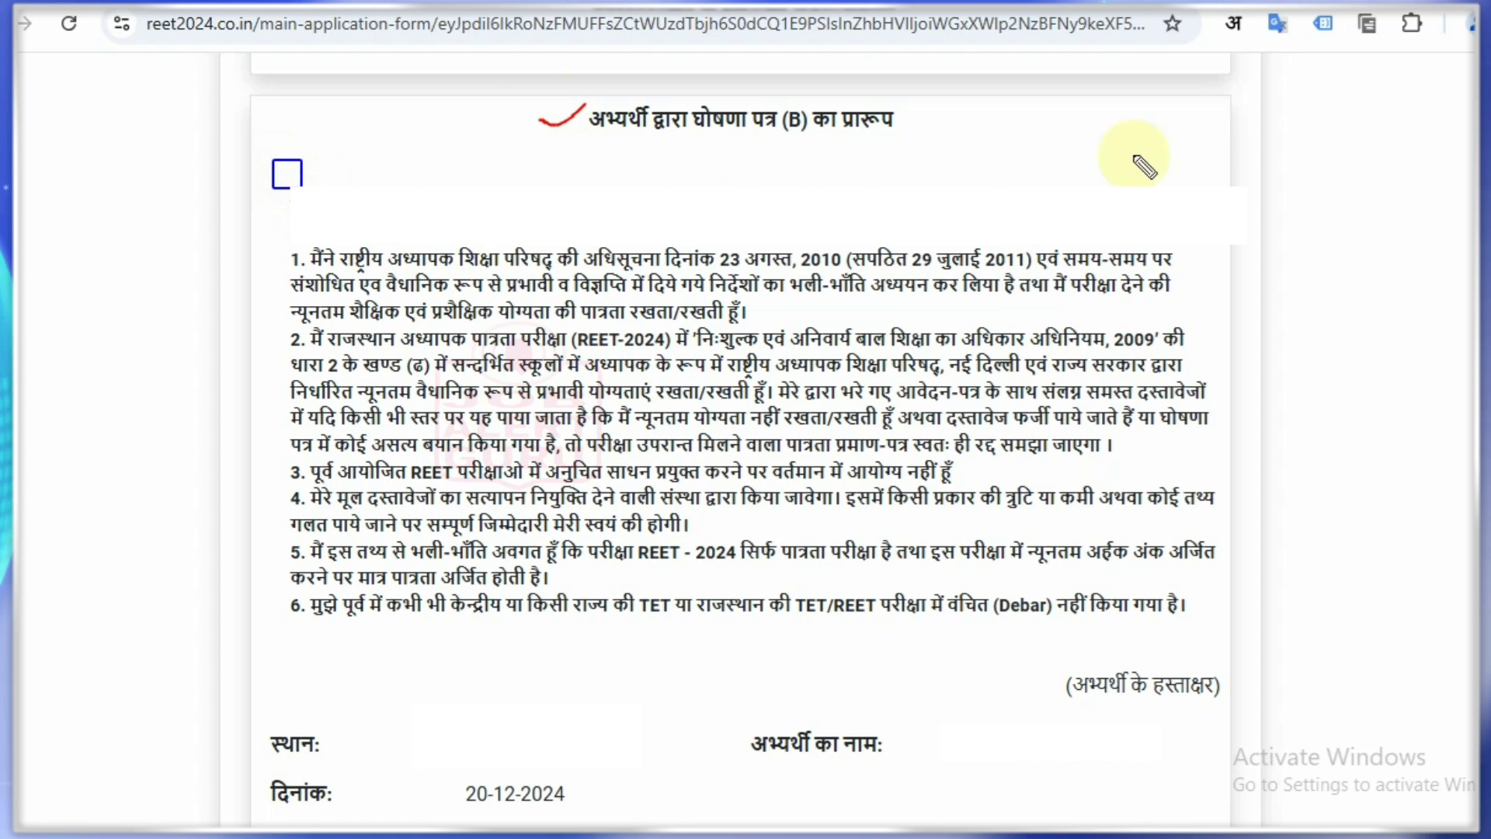
pyautogui.press('Escape')
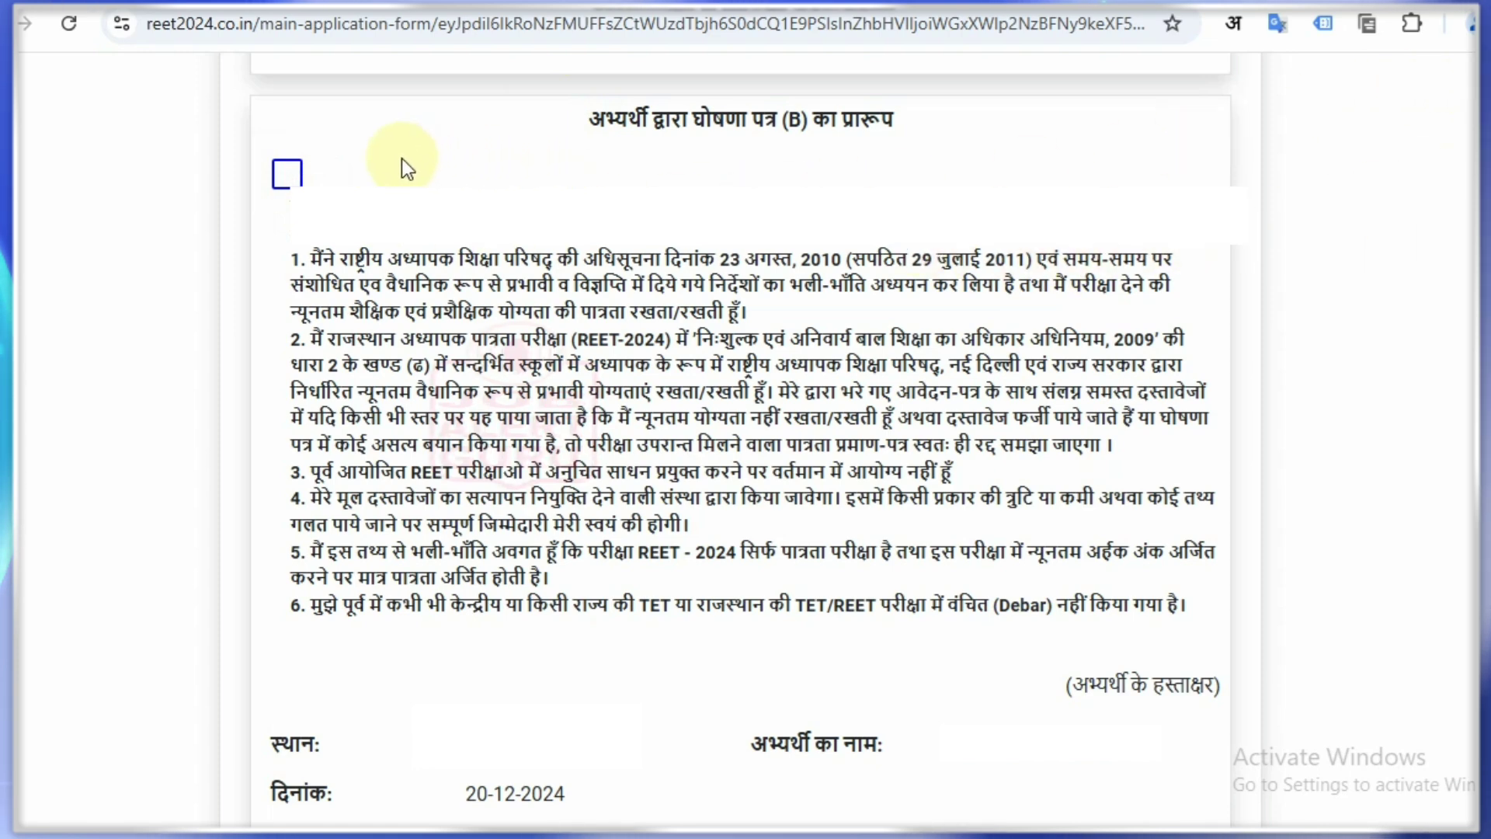
# Step: Accept declaration B and the self-verification statement, then proceed to the form preview
pyautogui.click(285, 175)
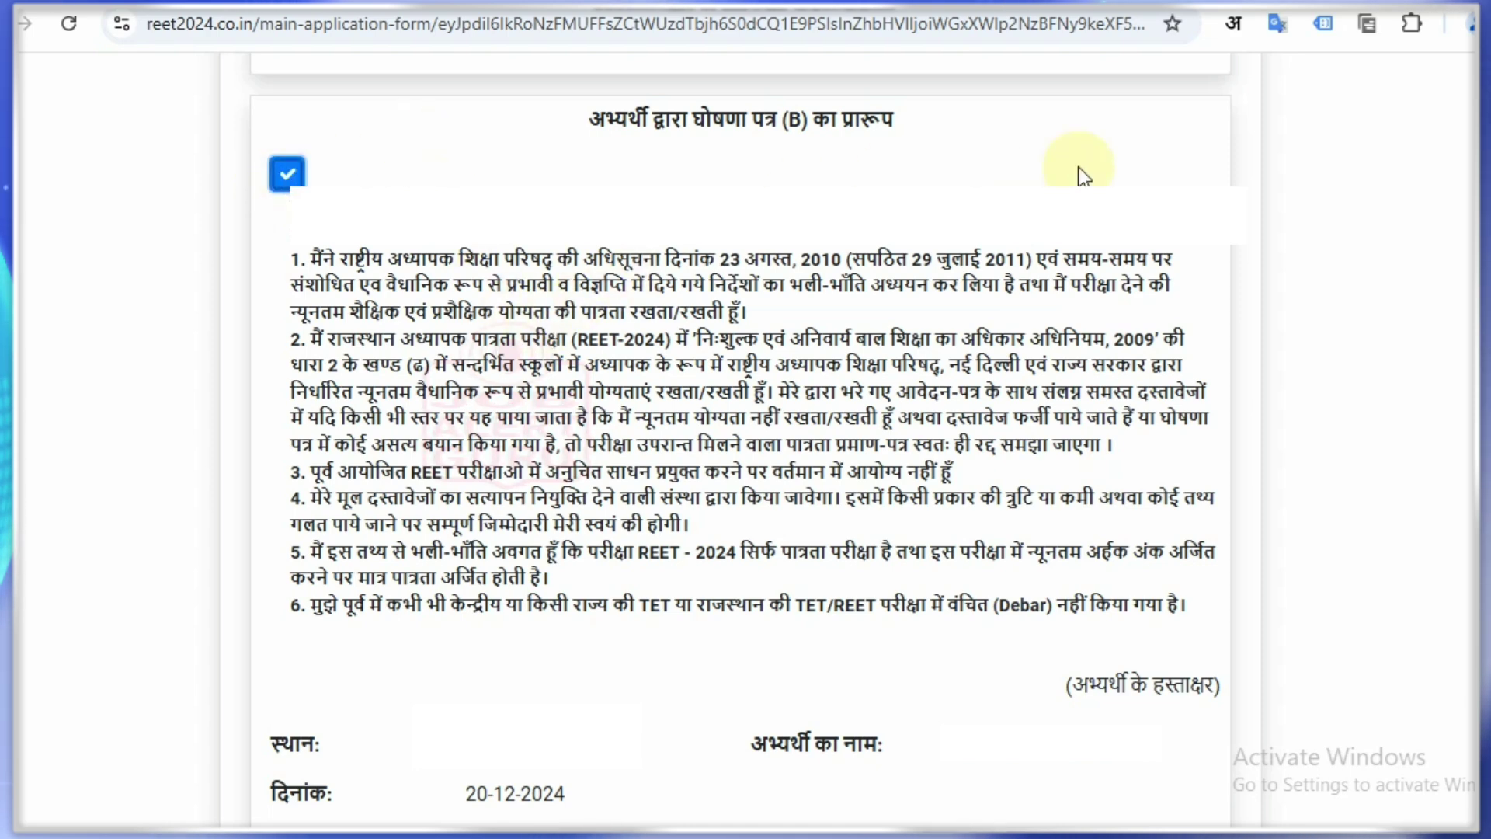
pyautogui.scroll(-8, 740, 435)
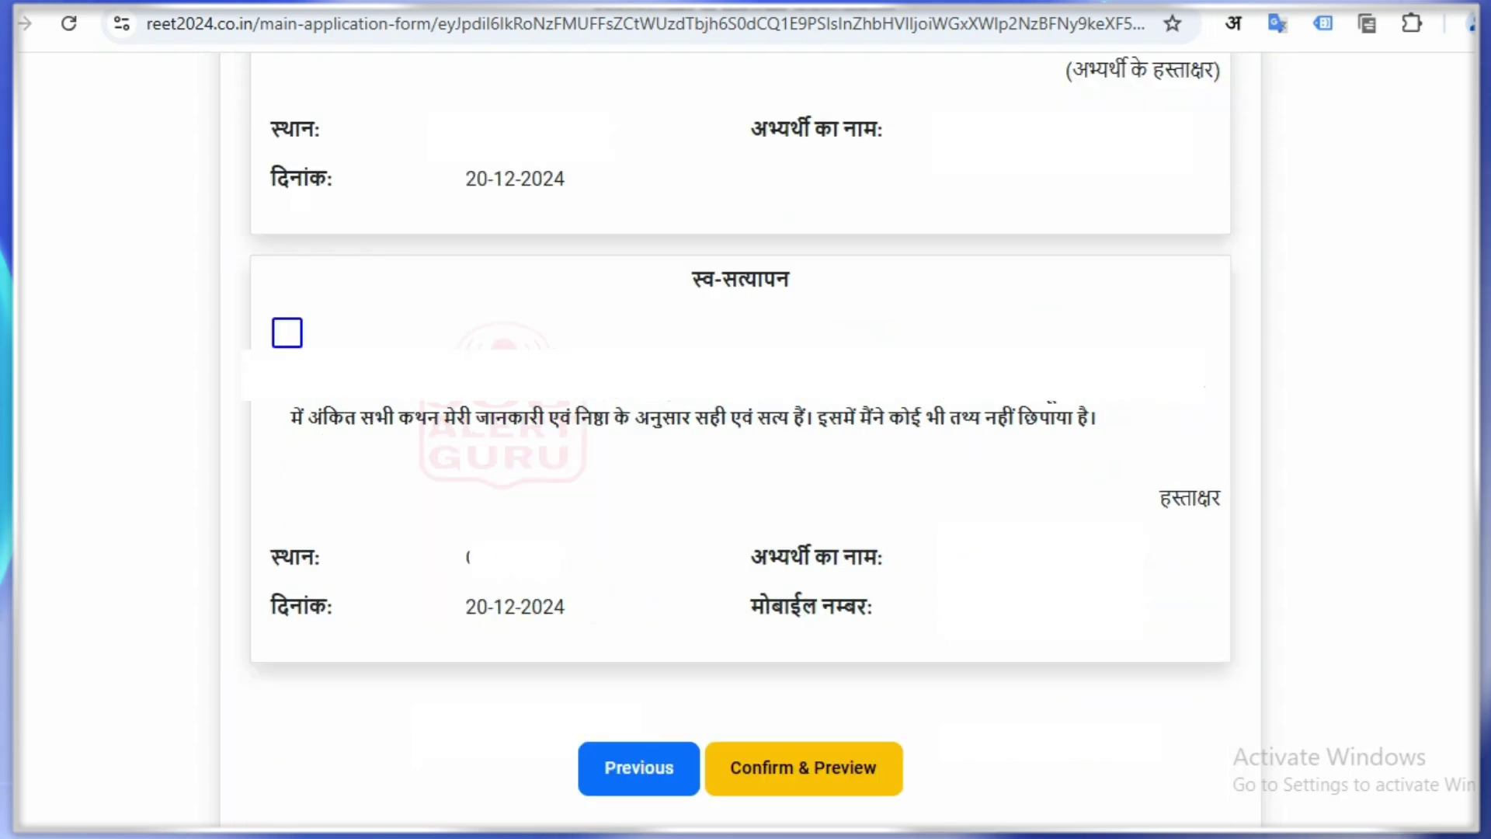
pyautogui.click(287, 333)
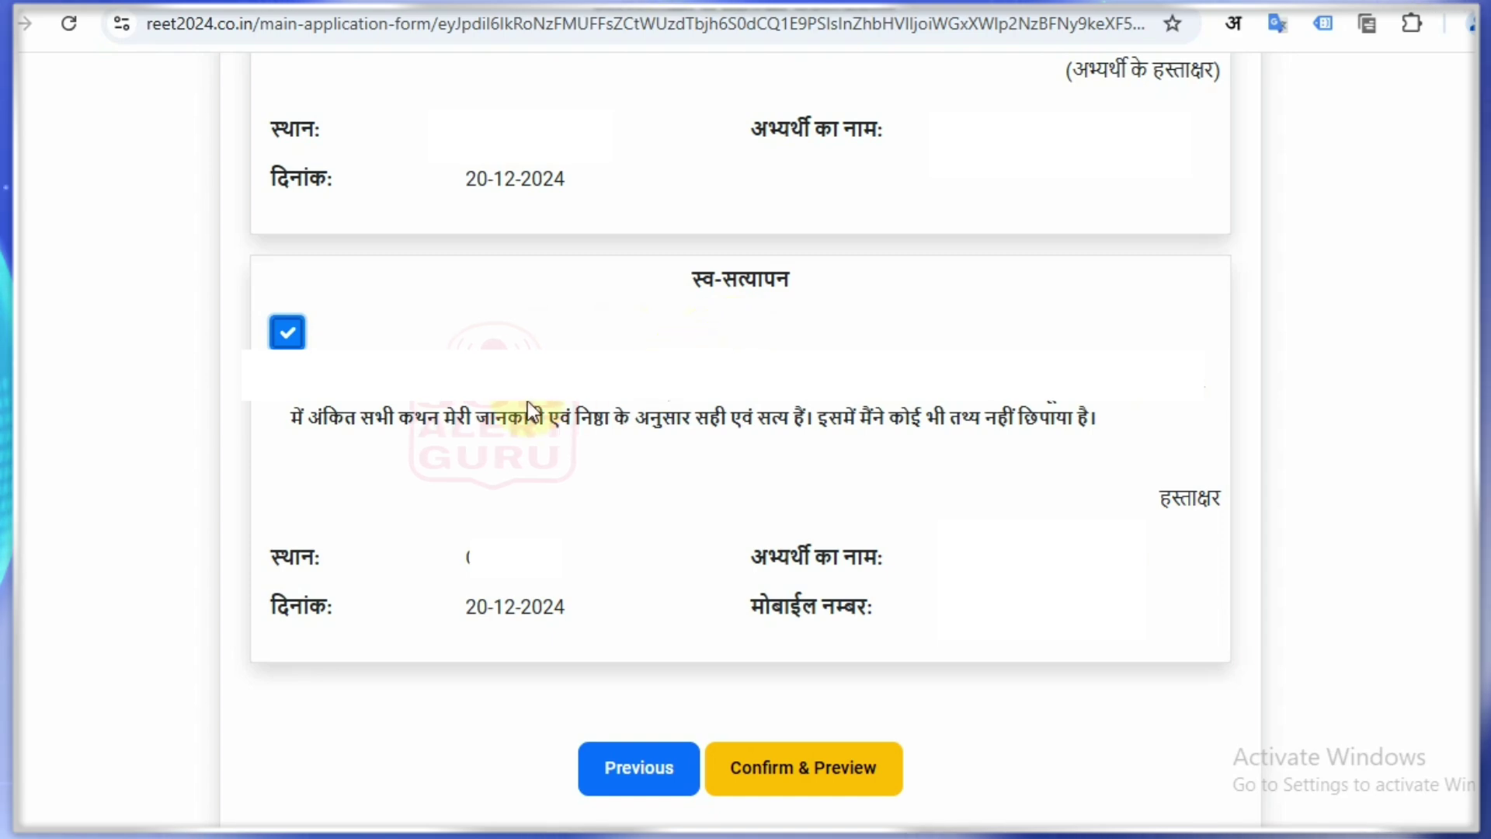
pyautogui.click(804, 767)
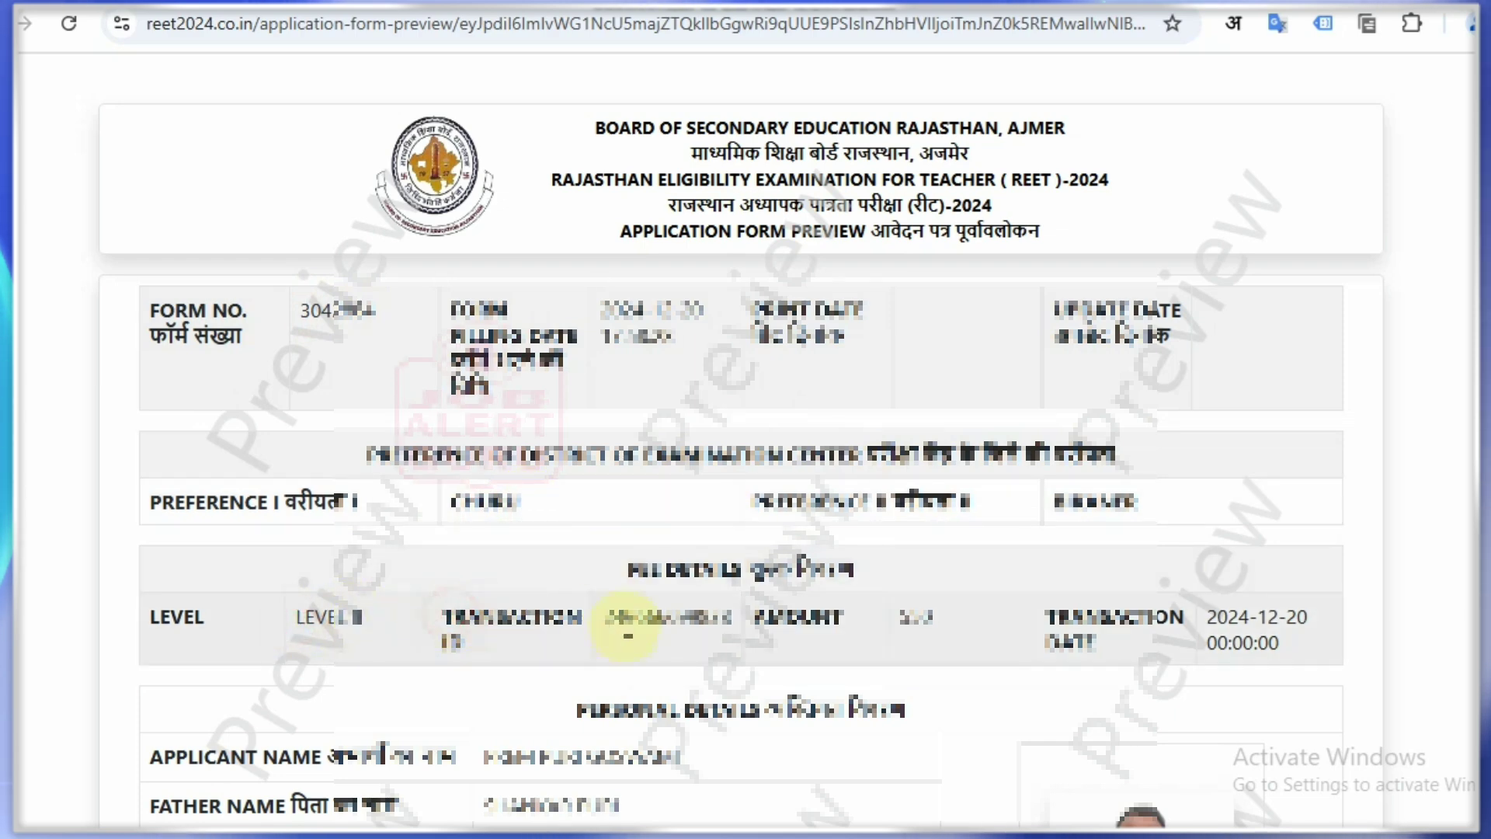
# Step: Tick स्व-सत्यापन on the preview, confirm the application, and open its print/download version
pyautogui.click(899, 613)
pyautogui.click(1074, 621)
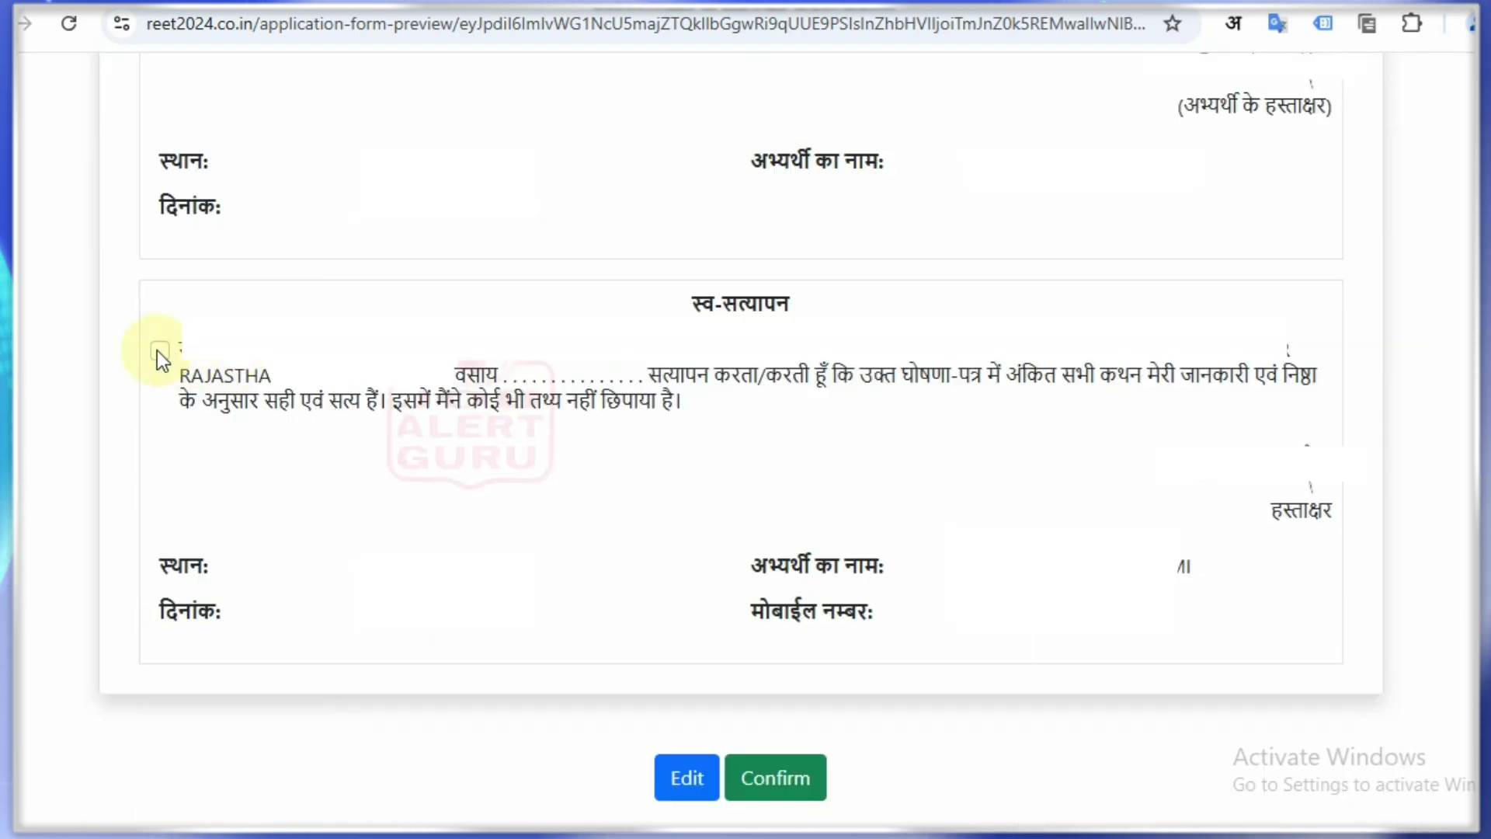
pyautogui.click(159, 352)
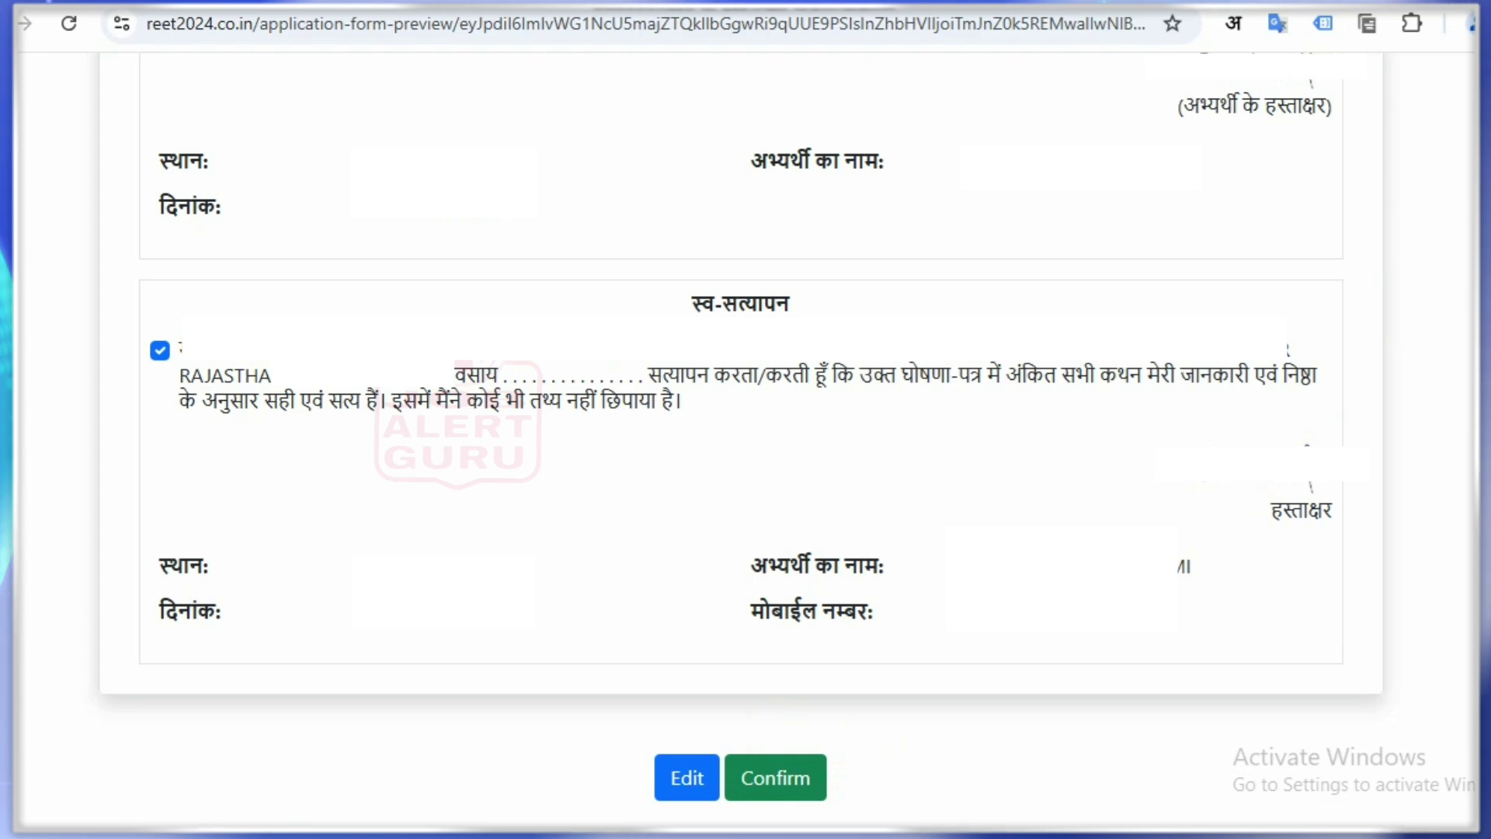
pyautogui.click(761, 780)
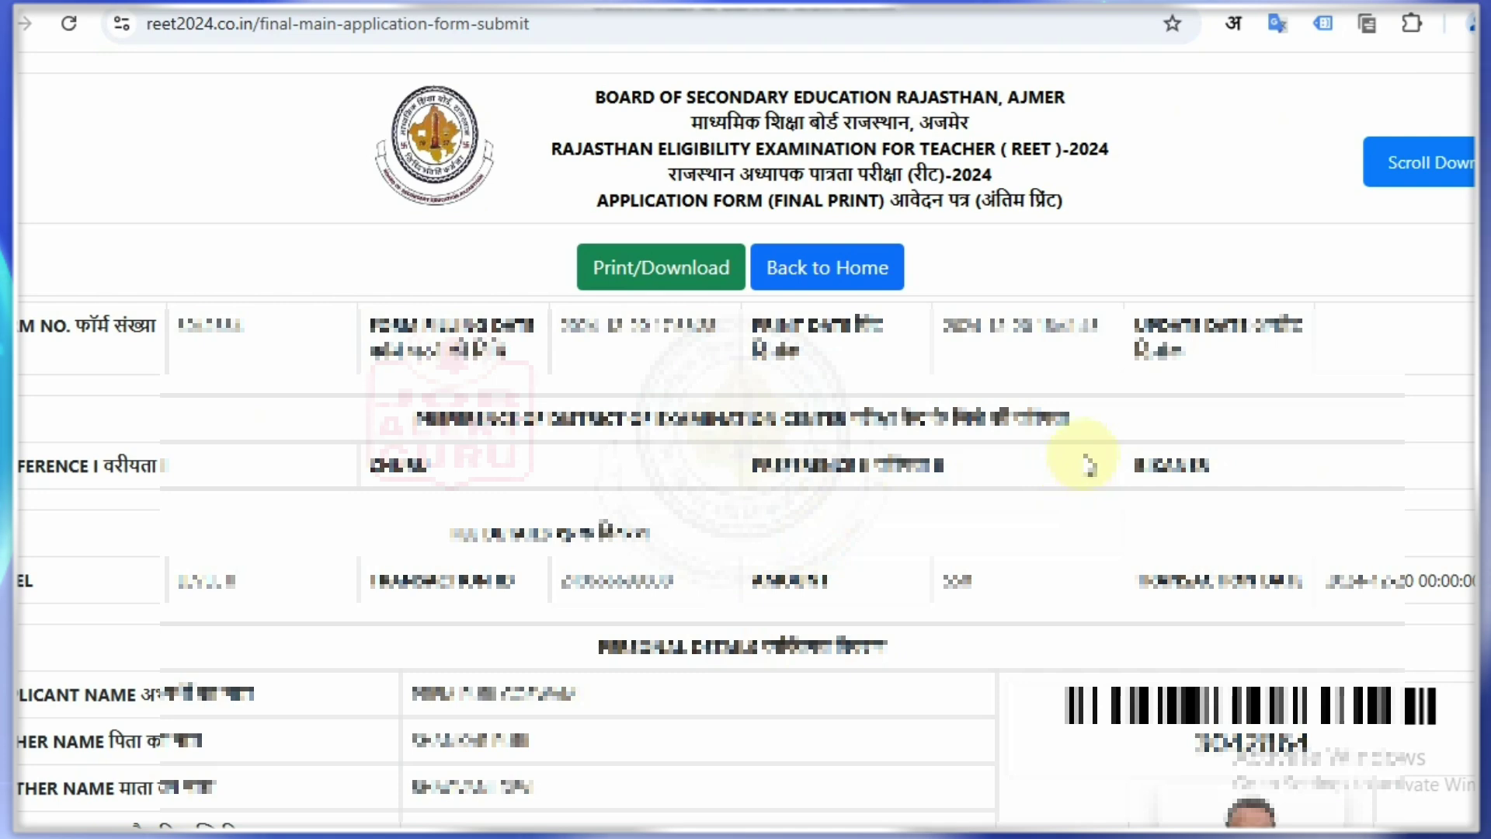
pyautogui.click(600, 286)
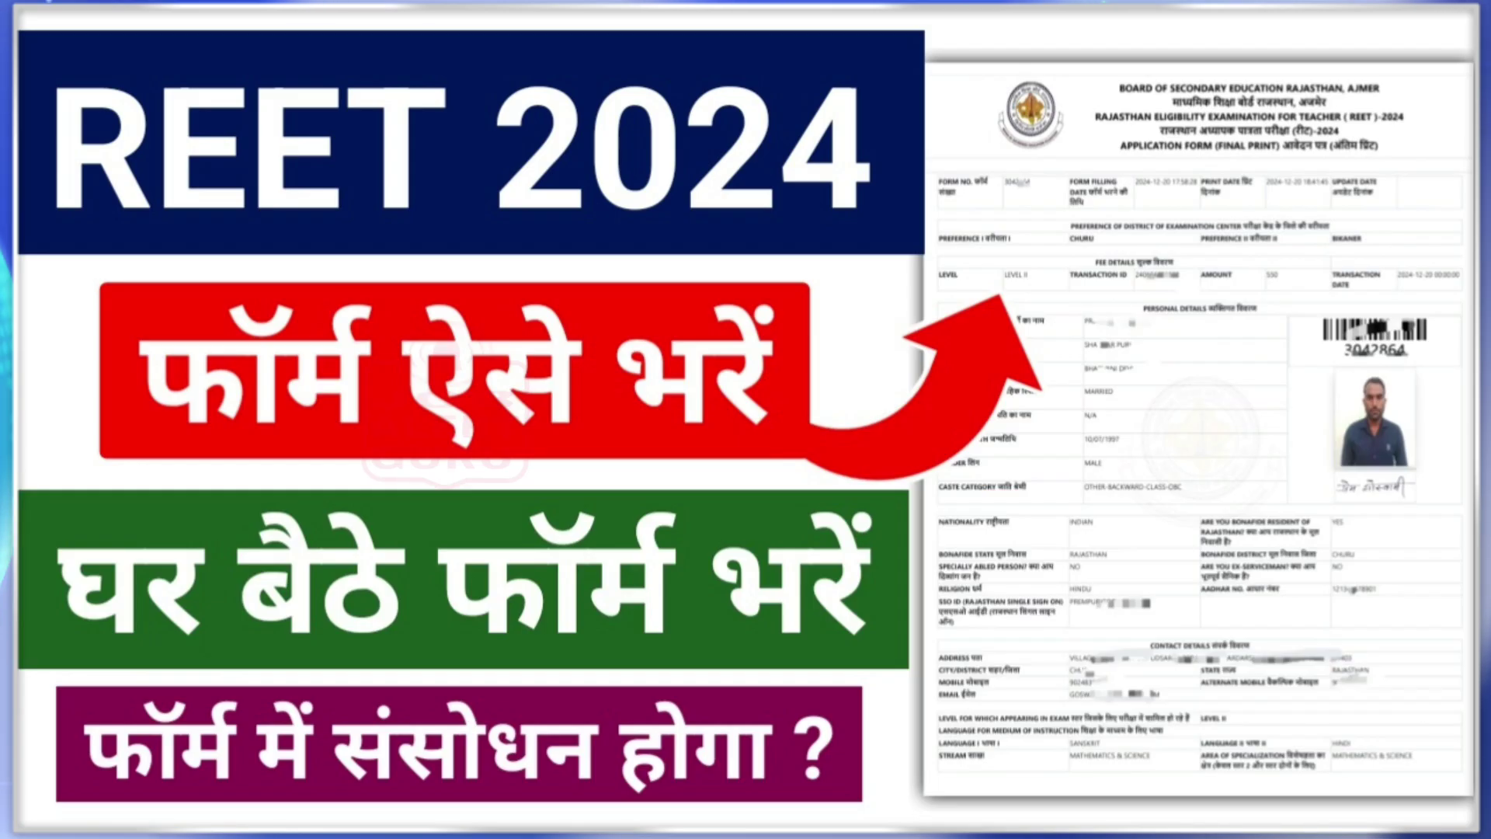